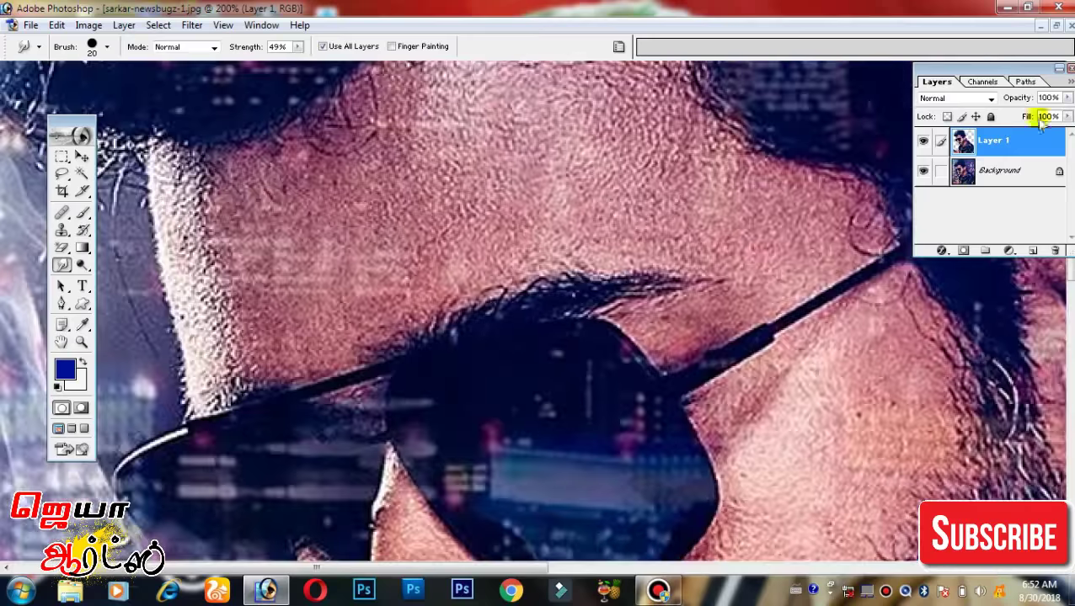
# Hide the Background layer, pick the Magic Eraser and zoom out to view the whole cut-out.
pyautogui.click(923, 170)
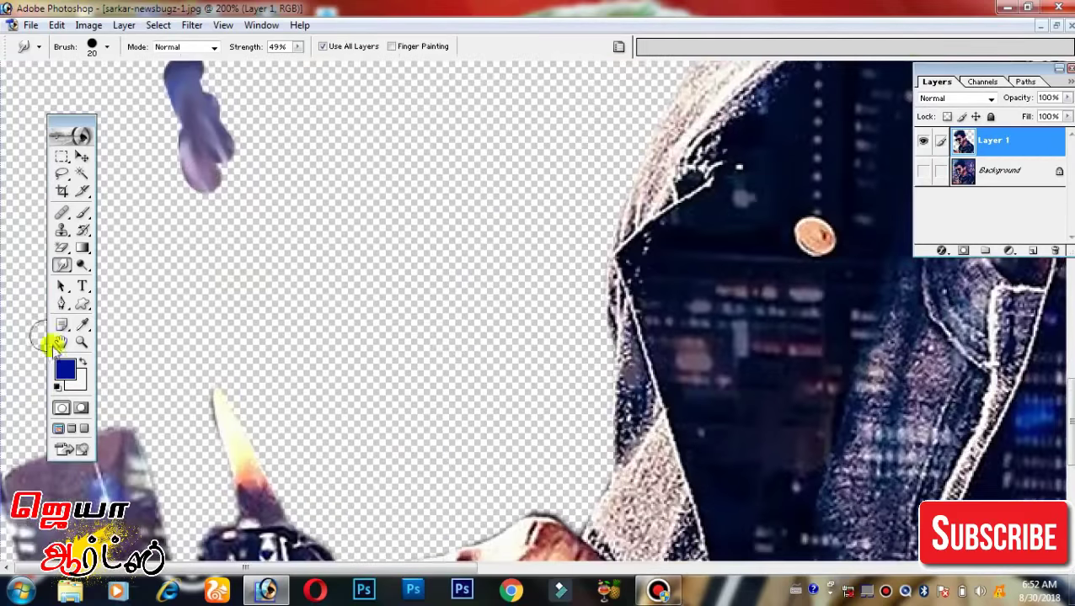
pyautogui.click(62, 248)
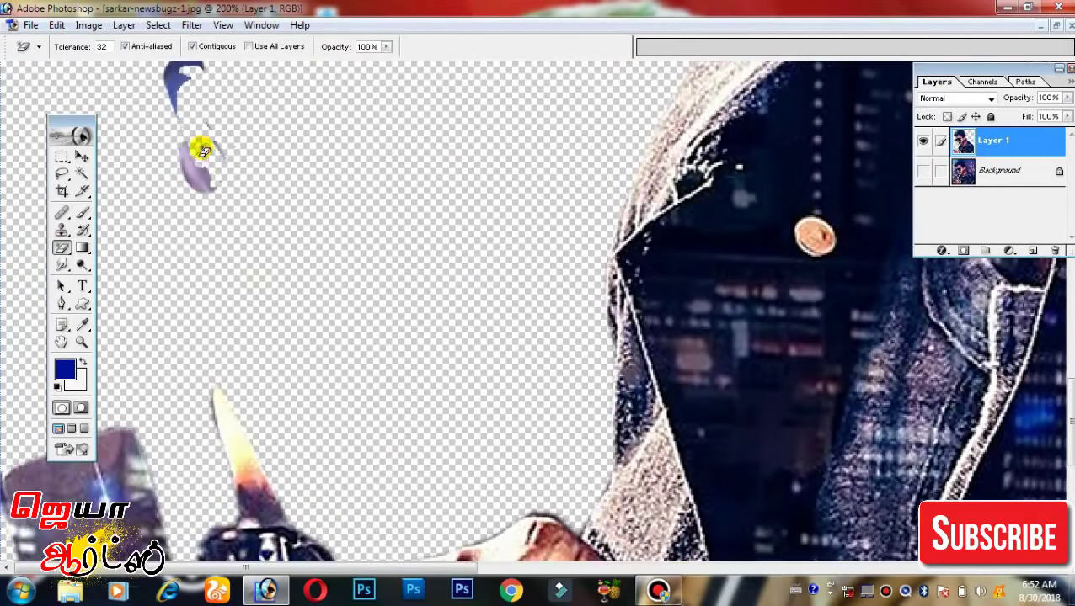
pyautogui.hotkey('ctrl', '-')
pyautogui.hotkey('ctrl', '-')
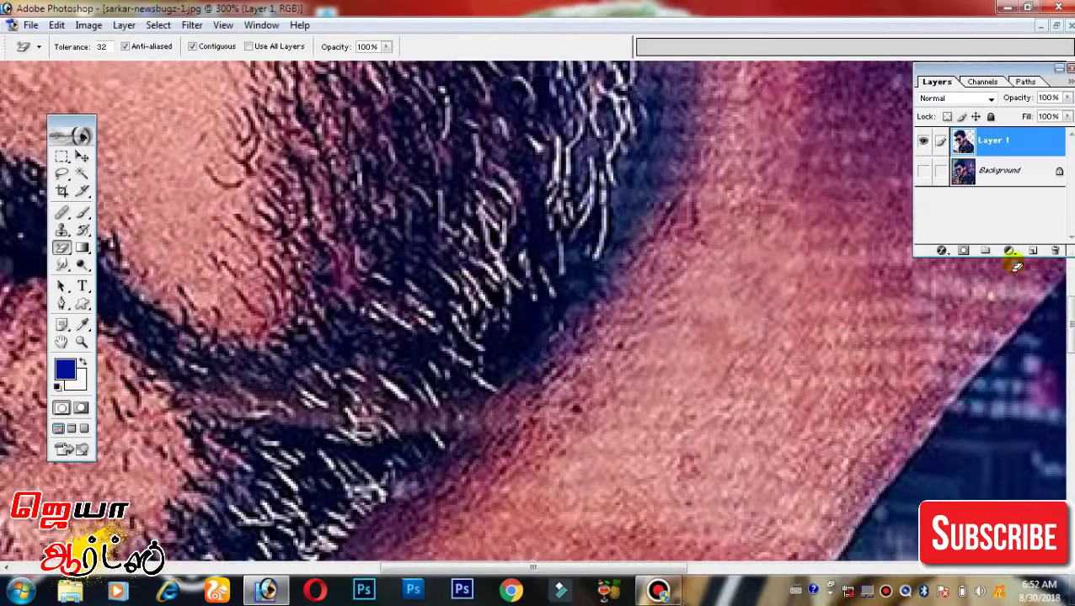
# Add a new empty layer and set up the Smudge tool with a size 13 brush.
pyautogui.click(1033, 250)
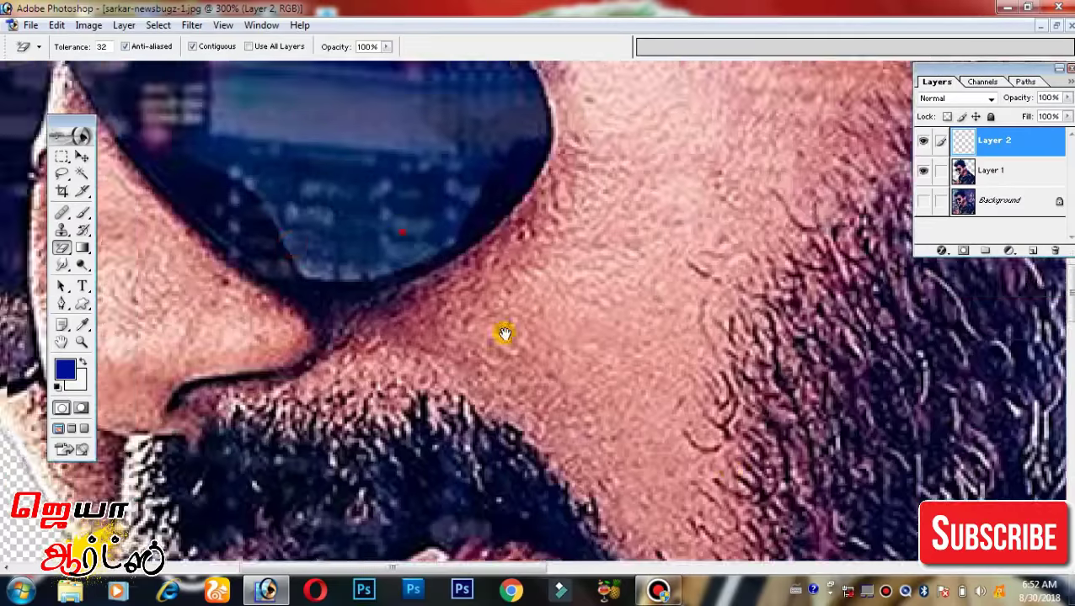
pyautogui.click(62, 265)
pyautogui.rightClick(315, 263)
pyautogui.doubleClick(341, 397)
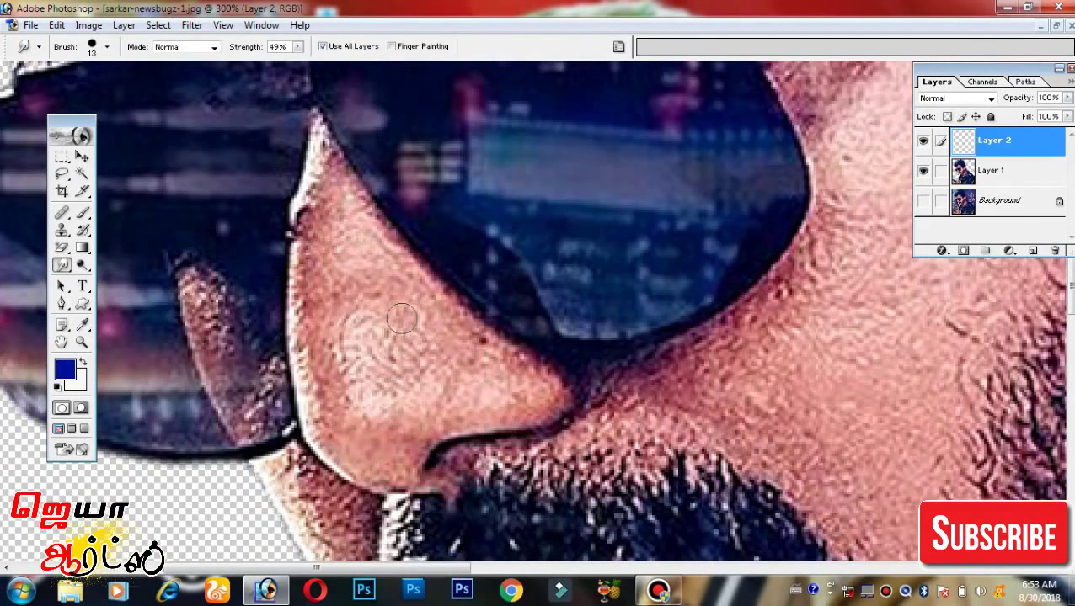
# Smudge the bright, textured patches on the nose, its edges and bridge smooth.
pyautogui.moveTo(337, 337)
pyautogui.mouseDown()
pyautogui.moveTo(484, 278)
pyautogui.moveTo(476, 336)
pyautogui.mouseUp()
pyautogui.moveTo(464, 244); pyautogui.dragTo(490, 354)
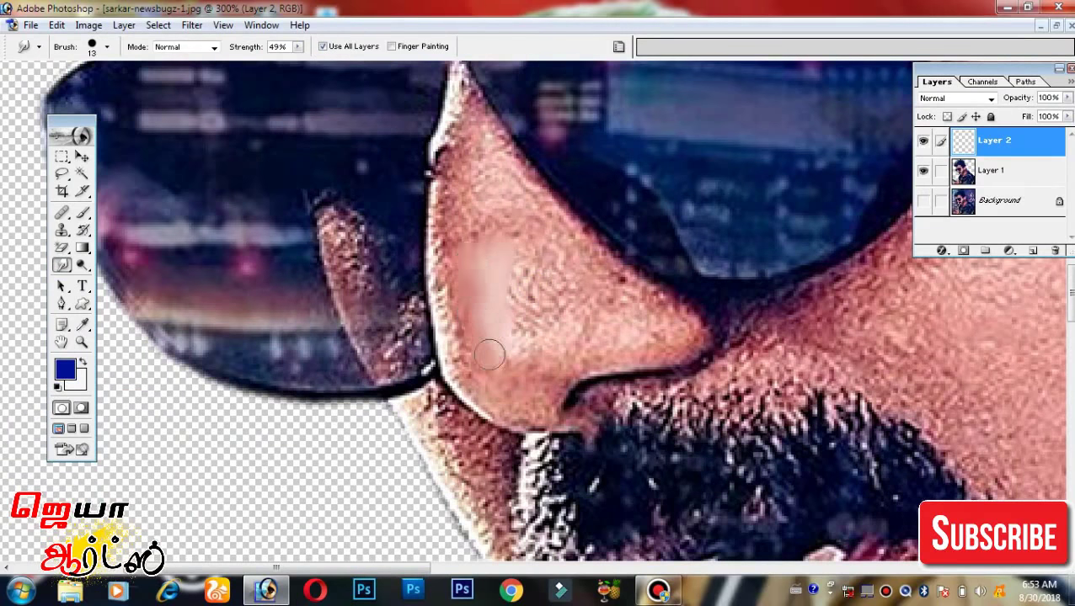
pyautogui.moveTo(529, 276); pyautogui.dragTo(607, 337)
pyautogui.moveTo(433, 240)
pyautogui.mouseDown()
pyautogui.moveTo(446, 337)
pyautogui.moveTo(497, 404)
pyautogui.mouseUp()
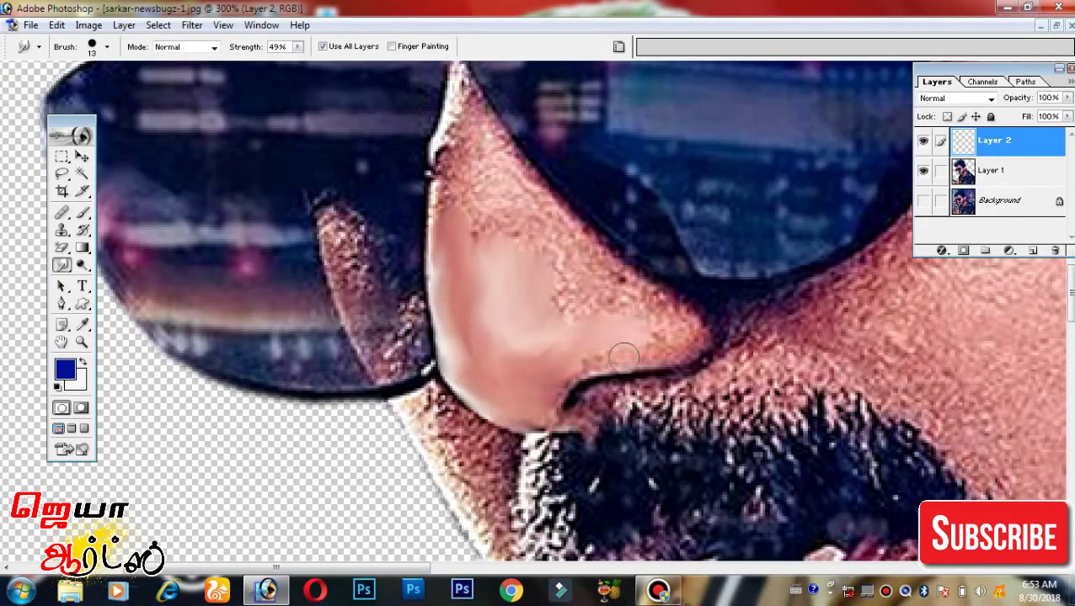
pyautogui.moveTo(619, 345); pyautogui.dragTo(695, 471)
pyautogui.moveTo(530, 211); pyautogui.dragTo(548, 361)
pyautogui.moveTo(577, 313); pyautogui.dragTo(590, 324)
pyautogui.moveTo(539, 223); pyautogui.dragTo(590, 337)
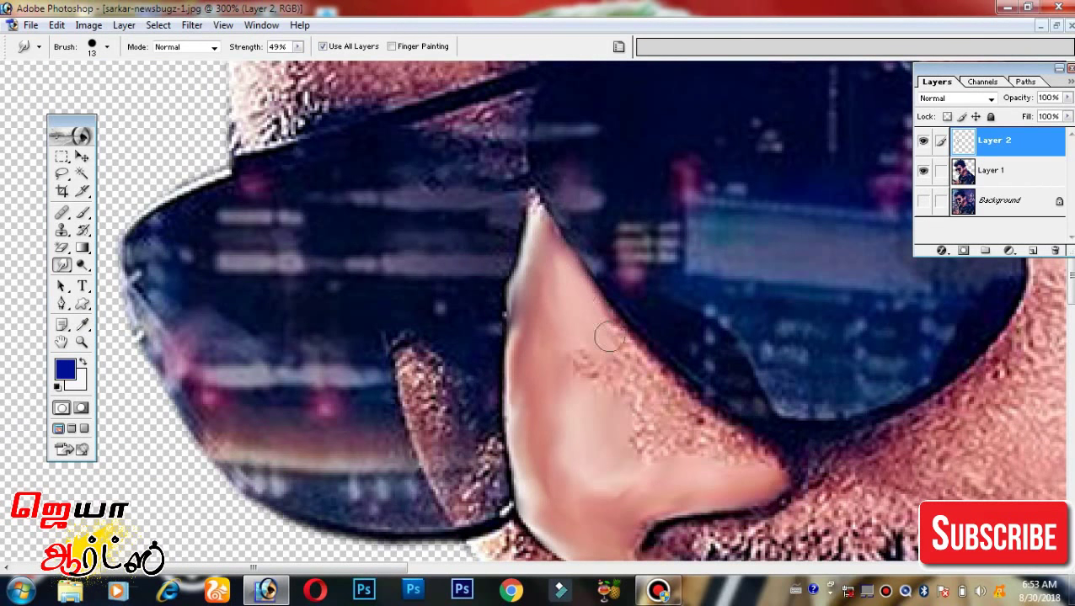
pyautogui.moveTo(648, 392); pyautogui.dragTo(611, 341)
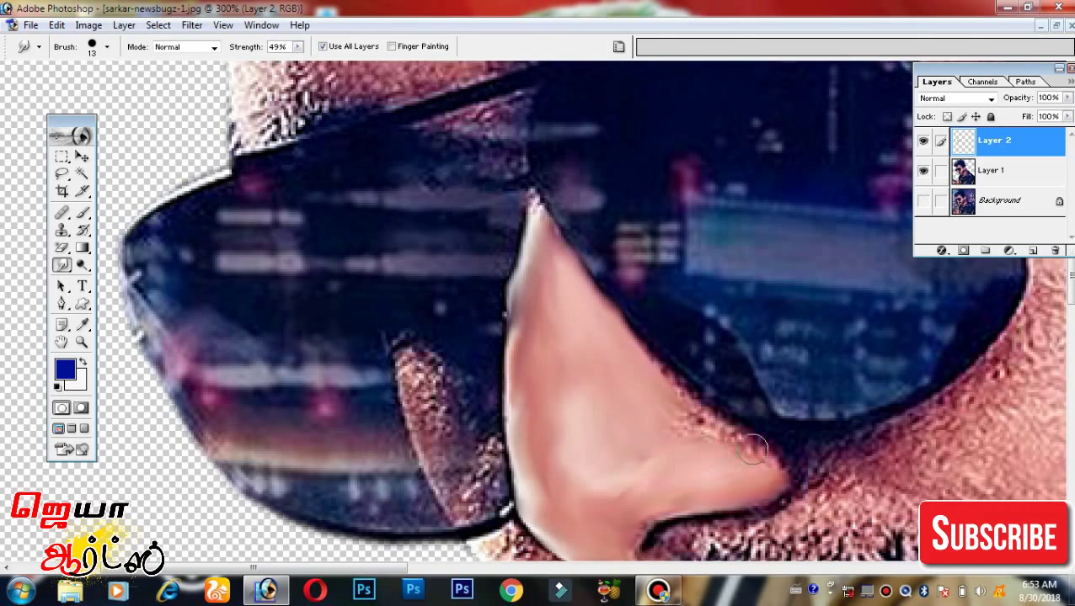
pyautogui.moveTo(754, 449); pyautogui.dragTo(666, 416)
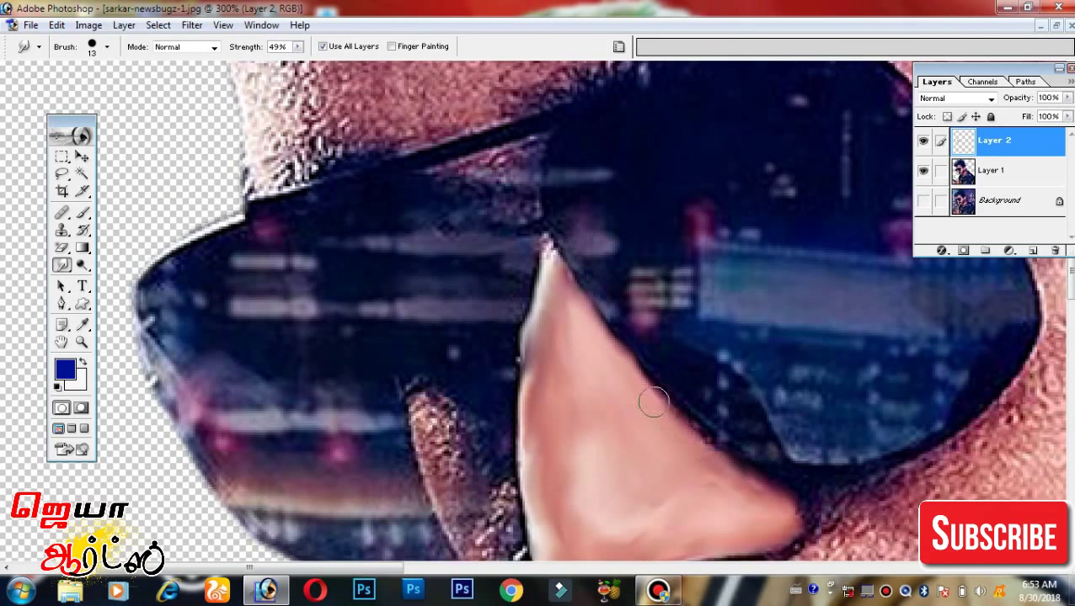
# Smooth the nostril's lower edge and the speckled skin along the chin and beard.
pyautogui.moveTo(590, 380)
pyautogui.mouseDown()
pyautogui.moveTo(510, 277)
pyautogui.moveTo(350, 181)
pyautogui.mouseUp()
pyautogui.moveTo(413, 344); pyautogui.dragTo(516, 332)
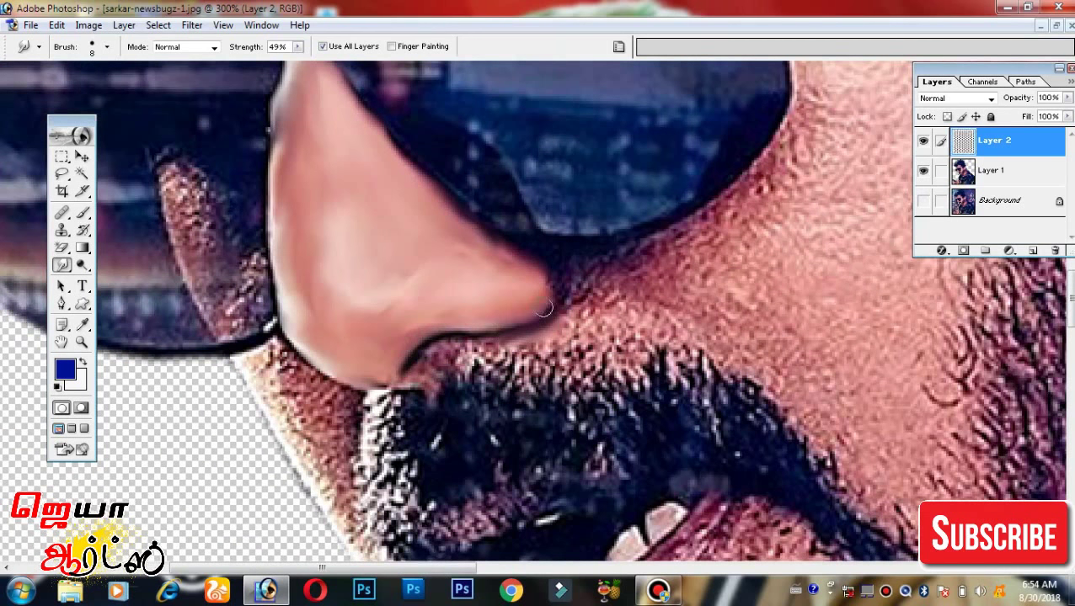
pyautogui.moveTo(358, 401)
pyautogui.mouseDown()
pyautogui.moveTo(345, 443)
pyautogui.moveTo(317, 377)
pyautogui.mouseUp()
pyautogui.moveTo(343, 441)
pyautogui.mouseDown()
pyautogui.moveTo(286, 388)
pyautogui.moveTo(354, 539)
pyautogui.moveTo(354, 430)
pyautogui.moveTo(358, 510)
pyautogui.mouseUp()
pyautogui.moveTo(255, 366); pyautogui.dragTo(300, 447)
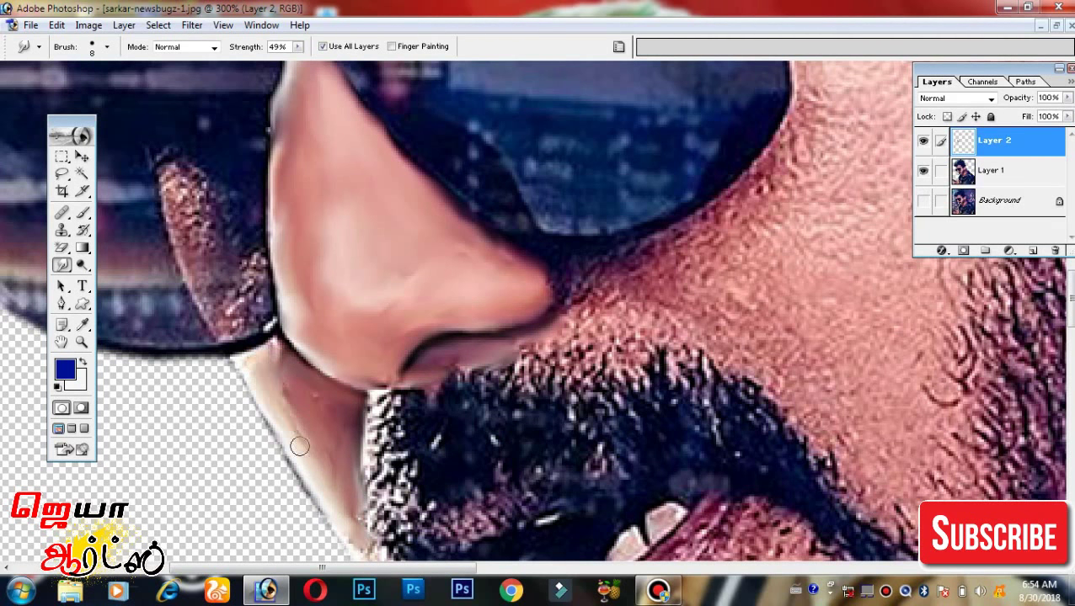
pyautogui.scroll(2, 358, 374)
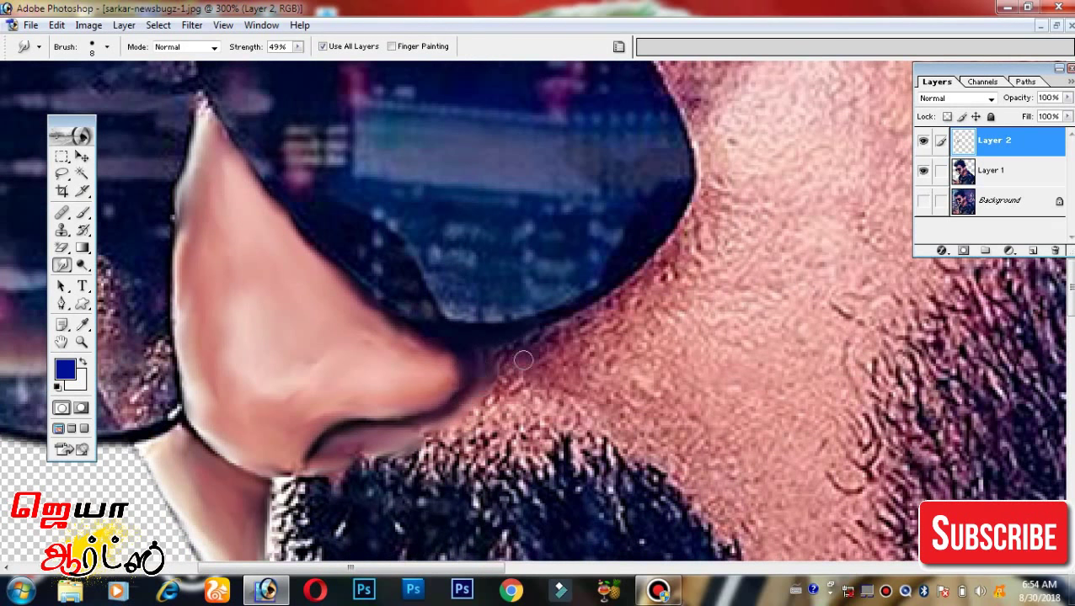
# Smudge the skin between nose and moustache and the stubbled cheek beside the nose.
pyautogui.moveTo(504, 354); pyautogui.dragTo(367, 278)
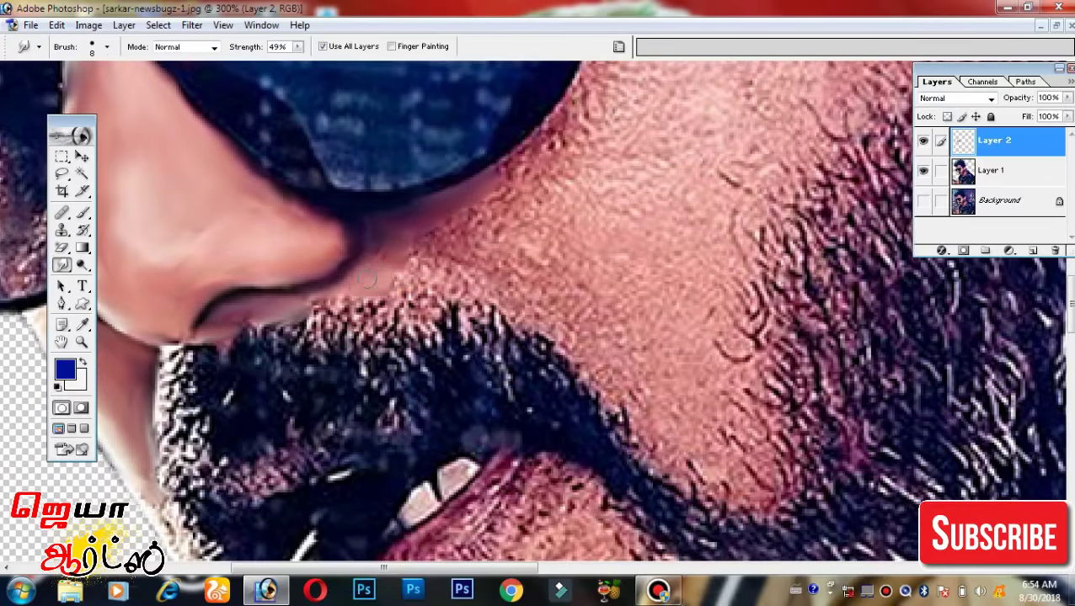
pyautogui.moveTo(472, 282); pyautogui.dragTo(383, 246)
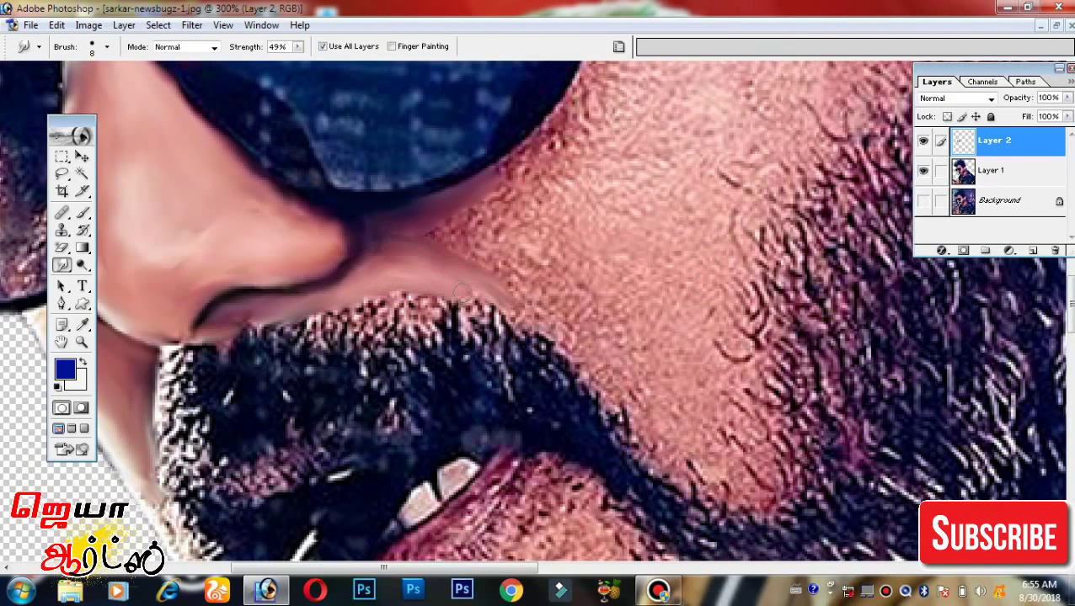
pyautogui.scroll(2, 588, 271)
pyautogui.moveTo(409, 335)
pyautogui.mouseDown()
pyautogui.moveTo(447, 345)
pyautogui.moveTo(455, 278)
pyautogui.moveTo(403, 307)
pyautogui.moveTo(474, 331)
pyautogui.moveTo(506, 235)
pyautogui.moveTo(512, 328)
pyautogui.moveTo(542, 300)
pyautogui.moveTo(567, 312)
pyautogui.moveTo(600, 379)
pyautogui.moveTo(602, 328)
pyautogui.mouseUp()
pyautogui.scroll(-3, 602, 329)
pyautogui.moveTo(530, 337); pyautogui.dragTo(582, 324)
pyautogui.moveTo(568, 248)
pyautogui.mouseDown()
pyautogui.moveTo(606, 329)
pyautogui.moveTo(482, 273)
pyautogui.moveTo(497, 345)
pyautogui.mouseUp()
# With a smaller smudge brush, smooth the cheek skin edge, then enlarge the brush again.
pyautogui.press('[')
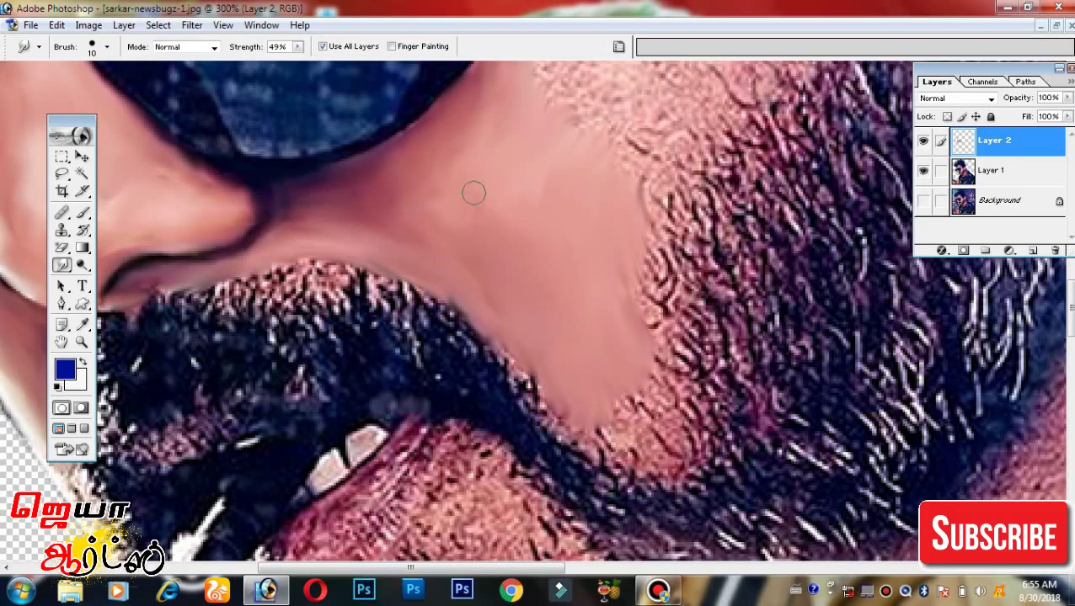
pyautogui.scroll(3, 533, 213)
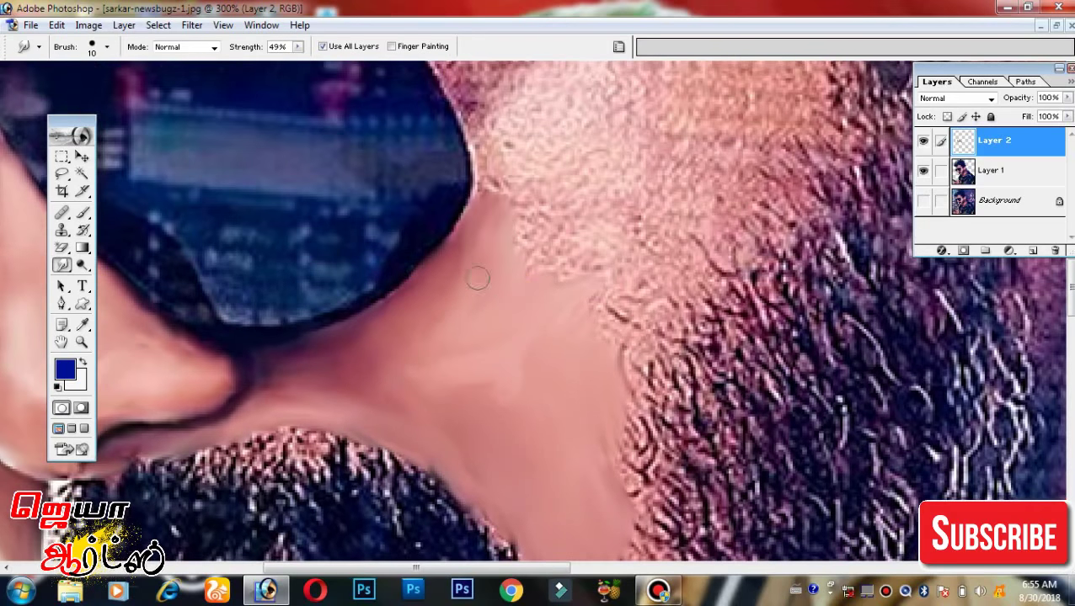
pyautogui.moveTo(516, 193); pyautogui.dragTo(427, 344)
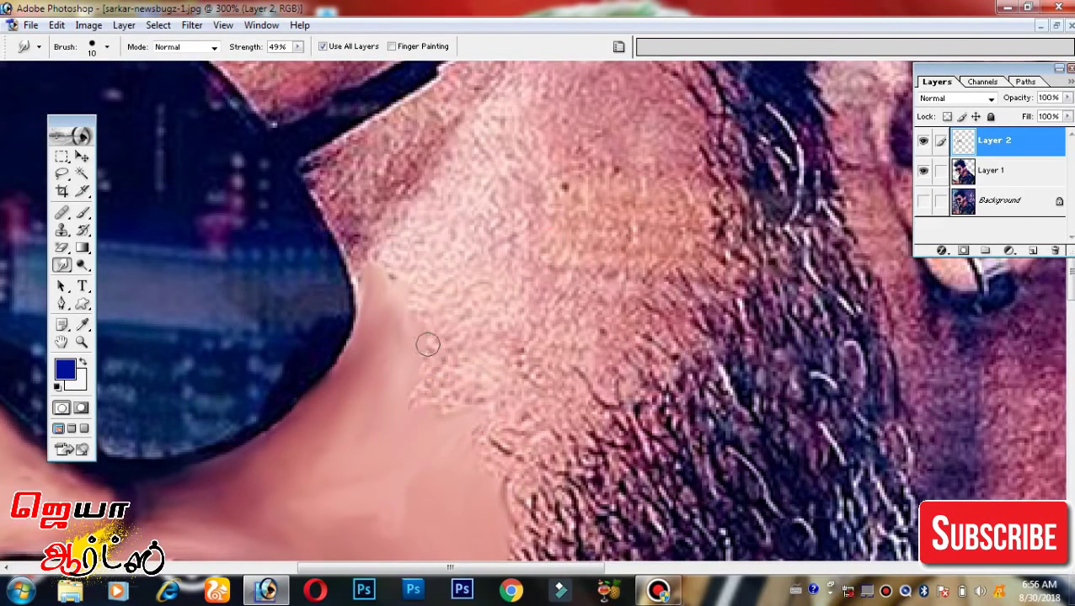
pyautogui.moveTo(411, 267)
pyautogui.mouseDown()
pyautogui.moveTo(434, 269)
pyautogui.moveTo(492, 403)
pyautogui.moveTo(490, 240)
pyautogui.moveTo(475, 209)
pyautogui.moveTo(556, 185)
pyautogui.moveTo(538, 308)
pyautogui.moveTo(539, 438)
pyautogui.moveTo(480, 253)
pyautogui.moveTo(471, 359)
pyautogui.mouseUp()
pyautogui.press(']')
pyautogui.press(']')
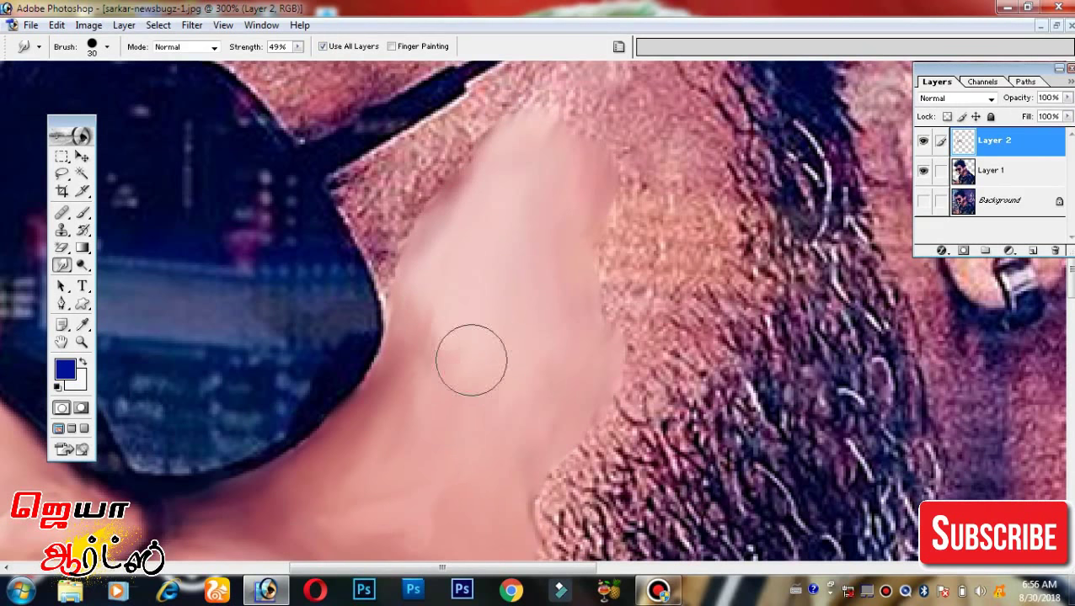
# Smooth the textured cheek skin below the glasses arm down toward the neck.
pyautogui.moveTo(504, 410); pyautogui.dragTo(398, 579)
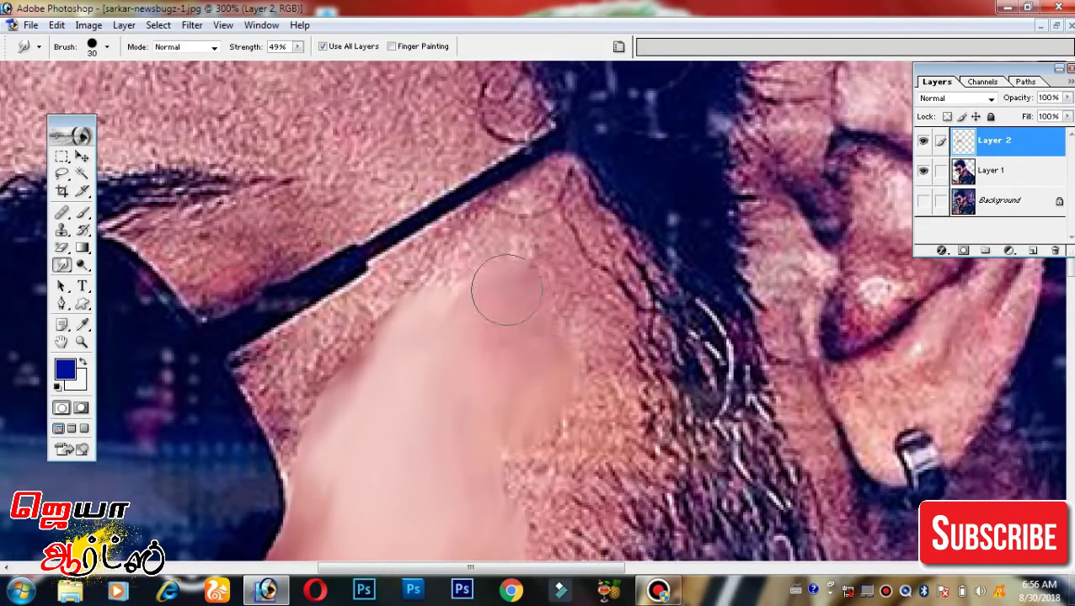
pyautogui.moveTo(499, 288)
pyautogui.mouseDown()
pyautogui.moveTo(469, 250)
pyautogui.moveTo(592, 337)
pyautogui.moveTo(556, 446)
pyautogui.moveTo(518, 497)
pyautogui.mouseUp()
pyautogui.moveTo(518, 421); pyautogui.dragTo(577, 518)
pyautogui.moveTo(456, 424); pyautogui.dragTo(691, 336)
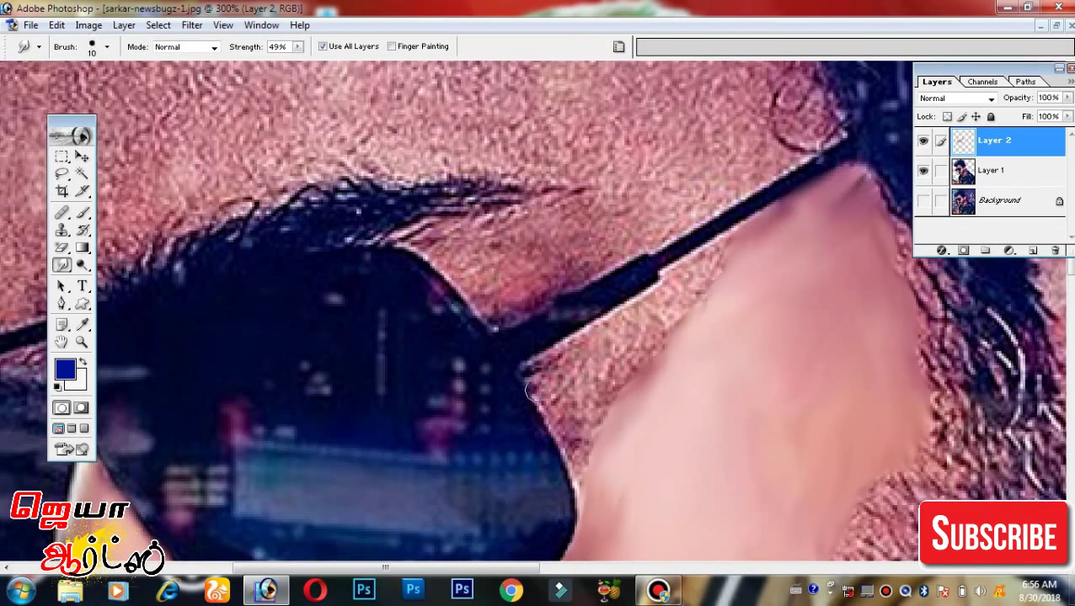
pyautogui.moveTo(530, 392)
pyautogui.mouseDown()
pyautogui.moveTo(560, 433)
pyautogui.moveTo(624, 396)
pyautogui.moveTo(708, 248)
pyautogui.moveTo(571, 394)
pyautogui.mouseUp()
pyautogui.moveTo(593, 431)
pyautogui.mouseDown()
pyautogui.moveTo(701, 302)
pyautogui.moveTo(628, 407)
pyautogui.mouseUp()
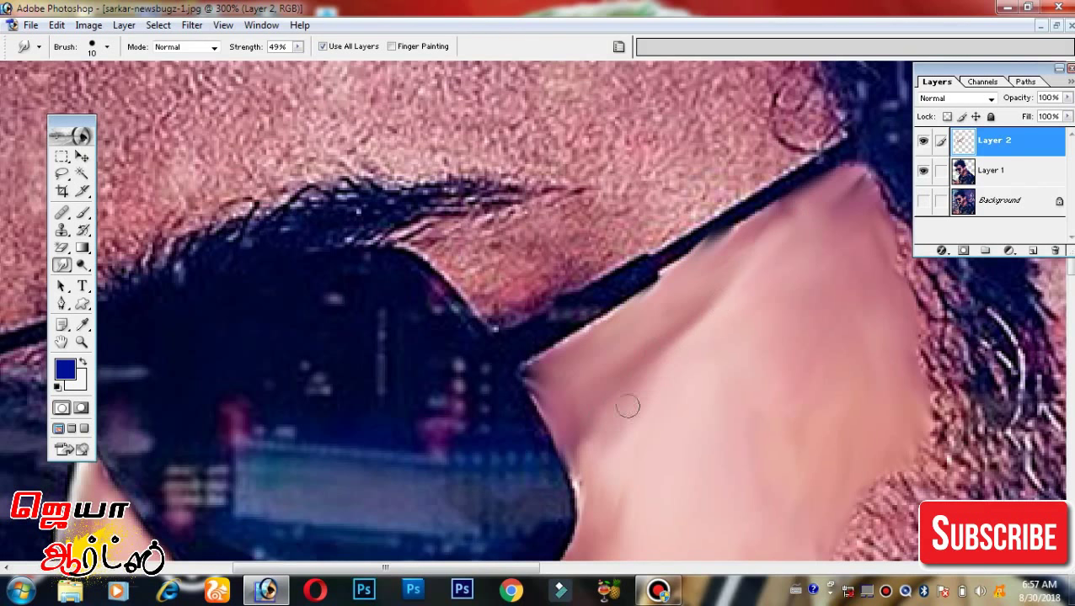
# Smooth the cheek skin near the sunglasses rim.
pyautogui.moveTo(545, 455)
pyautogui.mouseDown()
pyautogui.moveTo(588, 318)
pyautogui.moveTo(676, 314)
pyautogui.mouseUp()
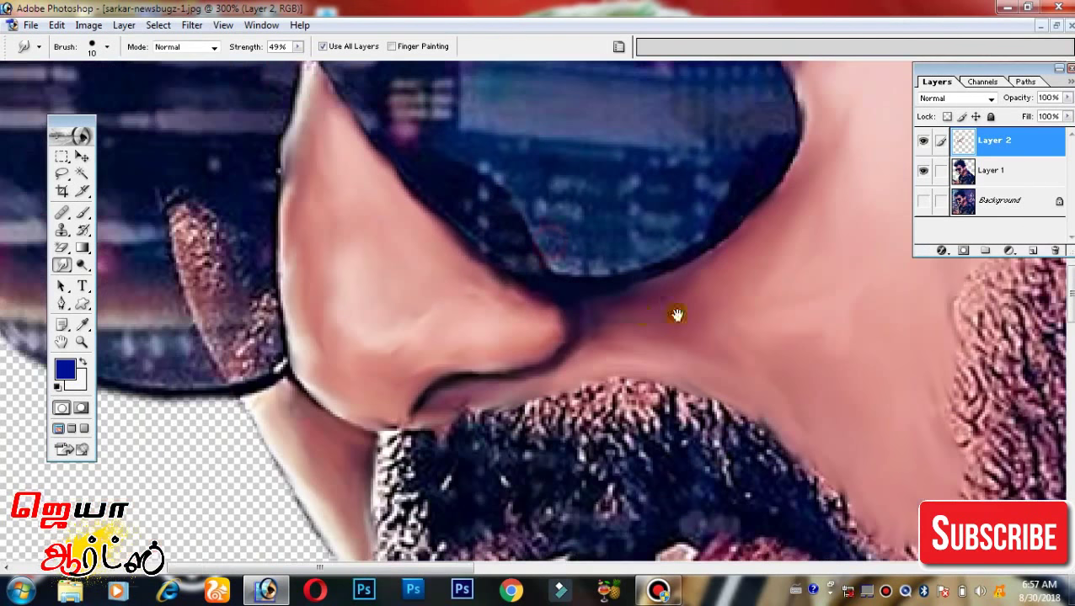
pyautogui.moveTo(590, 320); pyautogui.dragTo(564, 396)
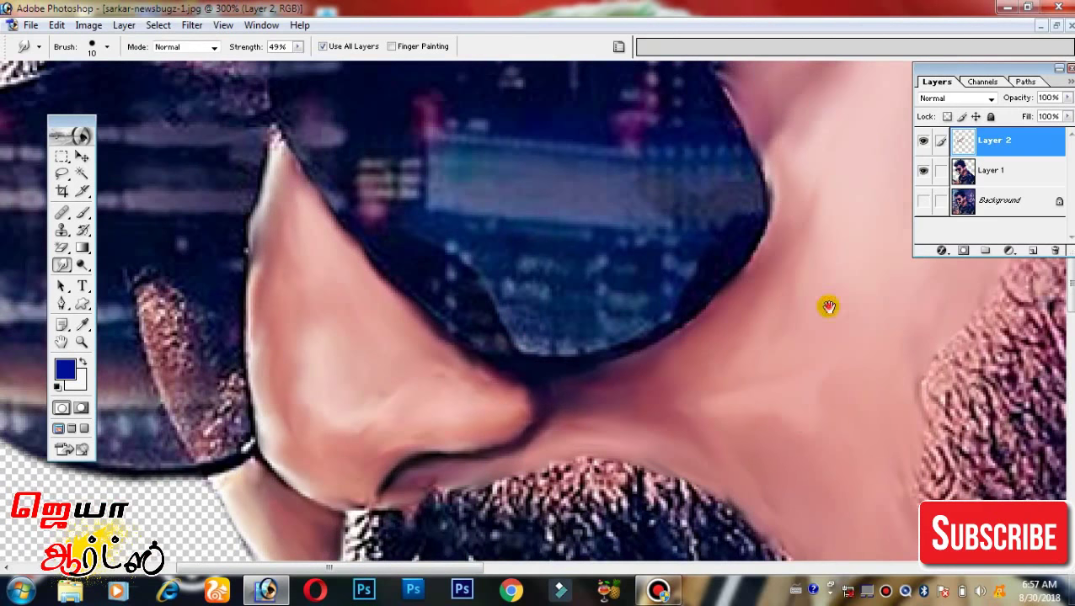
pyautogui.moveTo(829, 307)
pyautogui.mouseDown()
pyautogui.moveTo(775, 256)
pyautogui.moveTo(802, 228)
pyautogui.moveTo(863, 299)
pyautogui.mouseUp()
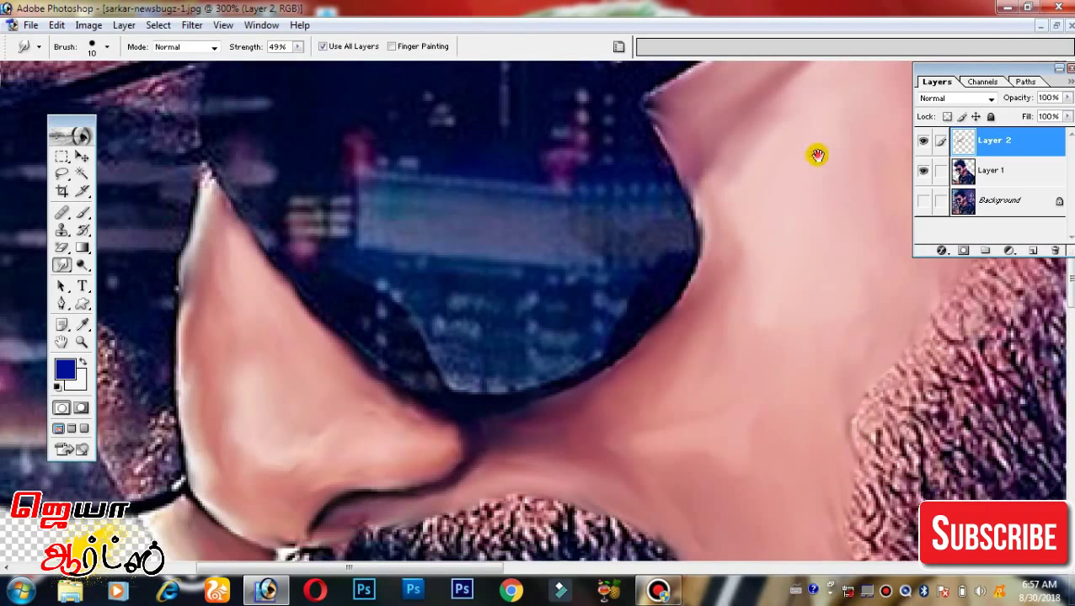
pyautogui.moveTo(817, 155); pyautogui.dragTo(621, 331)
pyautogui.moveTo(510, 425); pyautogui.dragTo(448, 474)
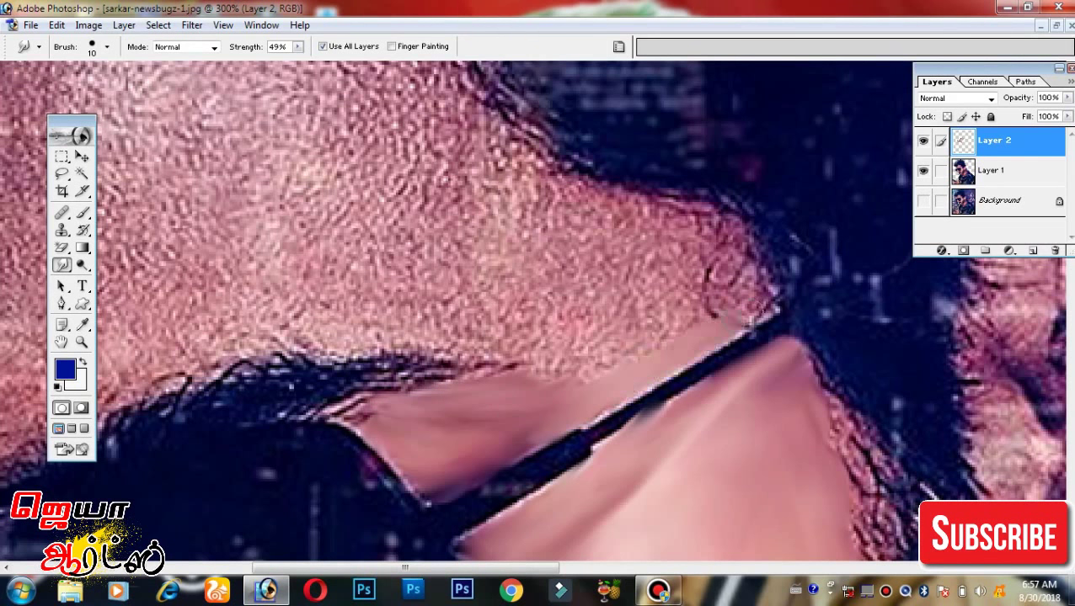
# Smudge the grainy temple skin along the jaw and down from the forehead.
pyautogui.moveTo(551, 361)
pyautogui.mouseDown()
pyautogui.moveTo(745, 411)
pyautogui.moveTo(867, 375)
pyautogui.moveTo(912, 284)
pyautogui.mouseUp()
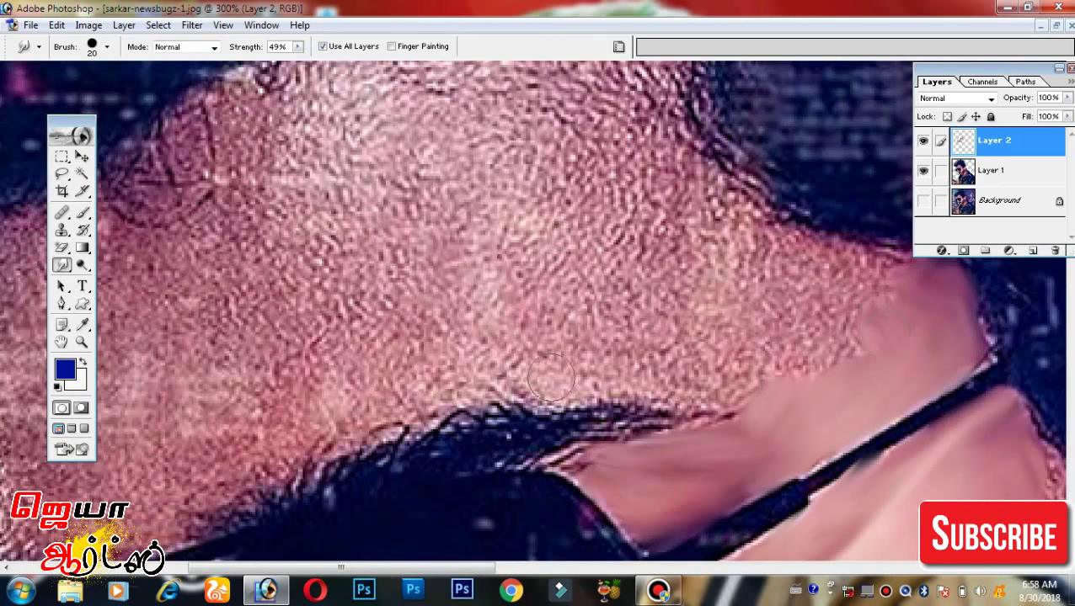
pyautogui.moveTo(551, 377)
pyautogui.mouseDown()
pyautogui.moveTo(480, 270)
pyautogui.moveTo(446, 286)
pyautogui.moveTo(581, 371)
pyautogui.moveTo(709, 357)
pyautogui.moveTo(573, 278)
pyautogui.moveTo(528, 271)
pyautogui.moveTo(444, 372)
pyautogui.mouseUp()
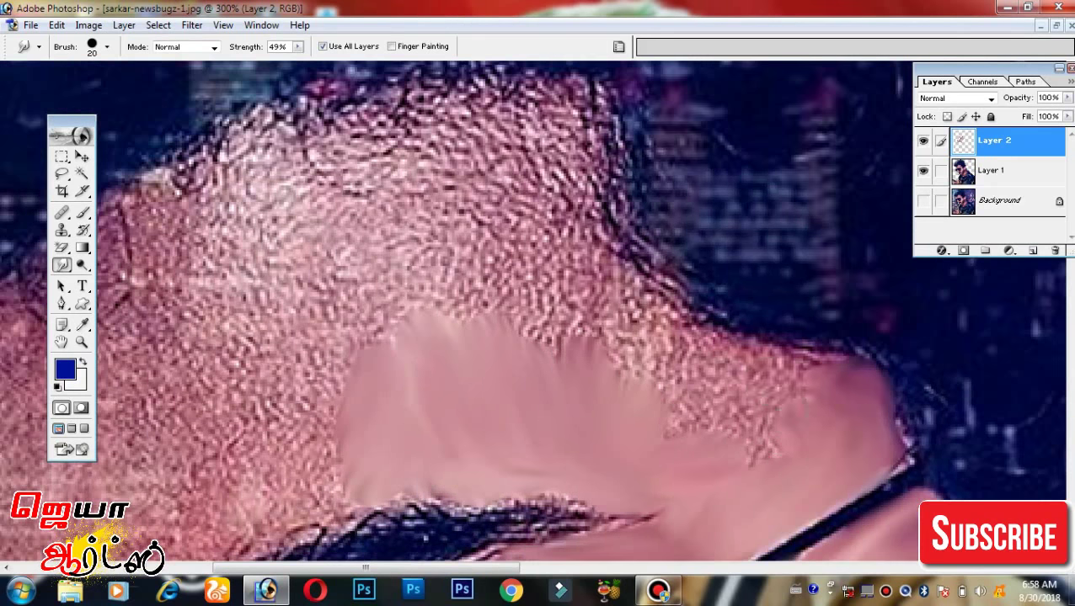
pyautogui.moveTo(331, 251); pyautogui.dragTo(436, 336)
pyautogui.moveTo(353, 362)
pyautogui.mouseDown()
pyautogui.moveTo(383, 247)
pyautogui.moveTo(453, 268)
pyautogui.moveTo(557, 412)
pyautogui.mouseUp()
pyautogui.press(']')
pyautogui.press(']')
pyautogui.moveTo(581, 210)
pyautogui.mouseDown()
pyautogui.moveTo(389, 242)
pyautogui.moveTo(674, 173)
pyautogui.moveTo(679, 379)
pyautogui.moveTo(575, 343)
pyautogui.moveTo(775, 447)
pyautogui.mouseUp()
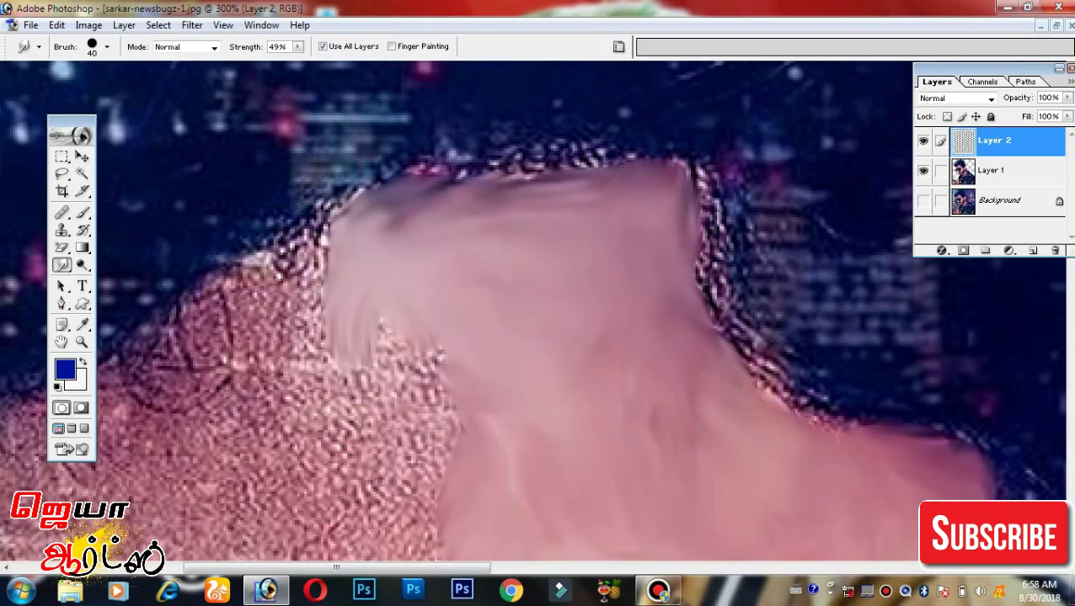
# Smear the grainy neck texture and a spot near the hairline into smooth pink.
pyautogui.moveTo(480, 449); pyautogui.dragTo(657, 356)
pyautogui.moveTo(674, 413)
pyautogui.mouseDown()
pyautogui.moveTo(573, 278)
pyautogui.moveTo(492, 212)
pyautogui.moveTo(384, 264)
pyautogui.moveTo(523, 444)
pyautogui.moveTo(548, 408)
pyautogui.moveTo(686, 371)
pyautogui.mouseUp()
pyautogui.moveTo(641, 337)
pyautogui.mouseDown()
pyautogui.moveTo(547, 160)
pyautogui.moveTo(379, 210)
pyautogui.moveTo(471, 353)
pyautogui.moveTo(535, 253)
pyautogui.mouseUp()
pyautogui.moveTo(531, 362); pyautogui.dragTo(640, 455)
pyautogui.moveTo(556, 320)
pyautogui.mouseDown()
pyautogui.moveTo(438, 514)
pyautogui.moveTo(581, 472)
pyautogui.mouseUp()
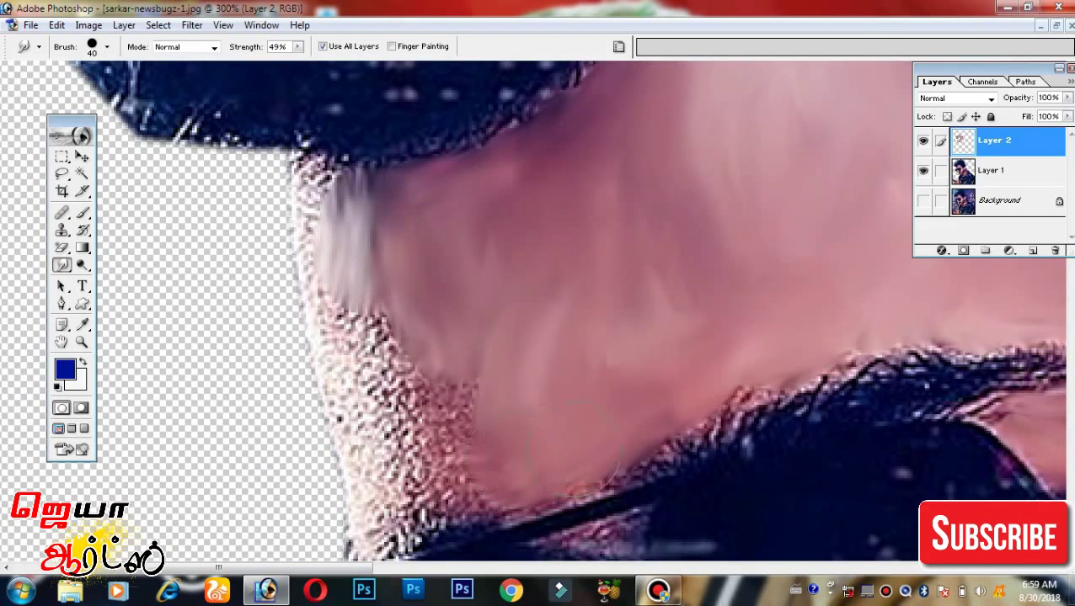
pyautogui.moveTo(472, 497); pyautogui.dragTo(404, 320)
pyautogui.moveTo(374, 249)
pyautogui.mouseDown()
pyautogui.moveTo(523, 297)
pyautogui.moveTo(486, 230)
pyautogui.moveTo(512, 477)
pyautogui.moveTo(523, 446)
pyautogui.moveTo(456, 214)
pyautogui.moveTo(510, 337)
pyautogui.moveTo(503, 355)
pyautogui.moveTo(532, 372)
pyautogui.moveTo(512, 232)
pyautogui.moveTo(552, 354)
pyautogui.mouseUp()
# Resize the brush and smooth the pale left edge of the neck, ending with a smaller brush.
pyautogui.press('[')
pyautogui.press('[')
pyautogui.press('[')
pyautogui.press(']')
pyautogui.moveTo(522, 181); pyautogui.dragTo(553, 465)
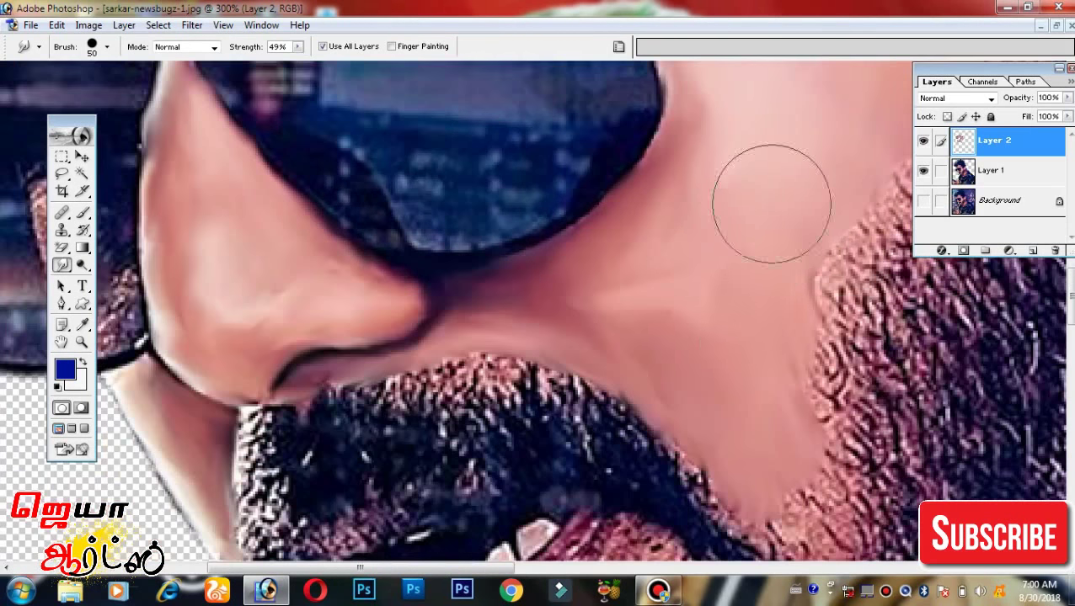
pyautogui.press('[')
pyautogui.press('[')
pyautogui.press('[')
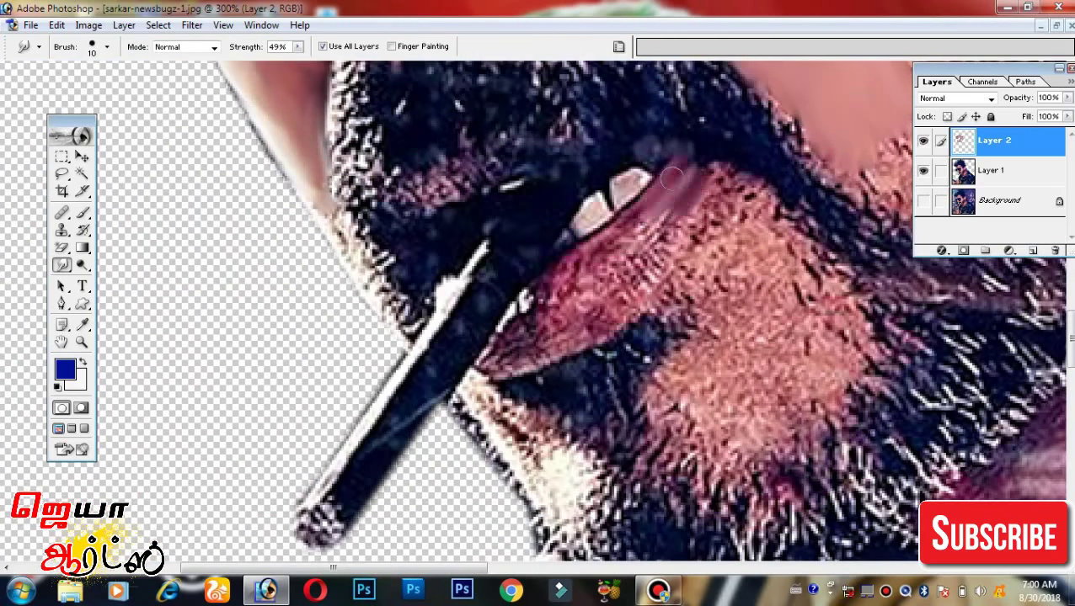
# Smudge the lower lip smooth, including the part near the cigarette.
pyautogui.moveTo(526, 302); pyautogui.dragTo(666, 206)
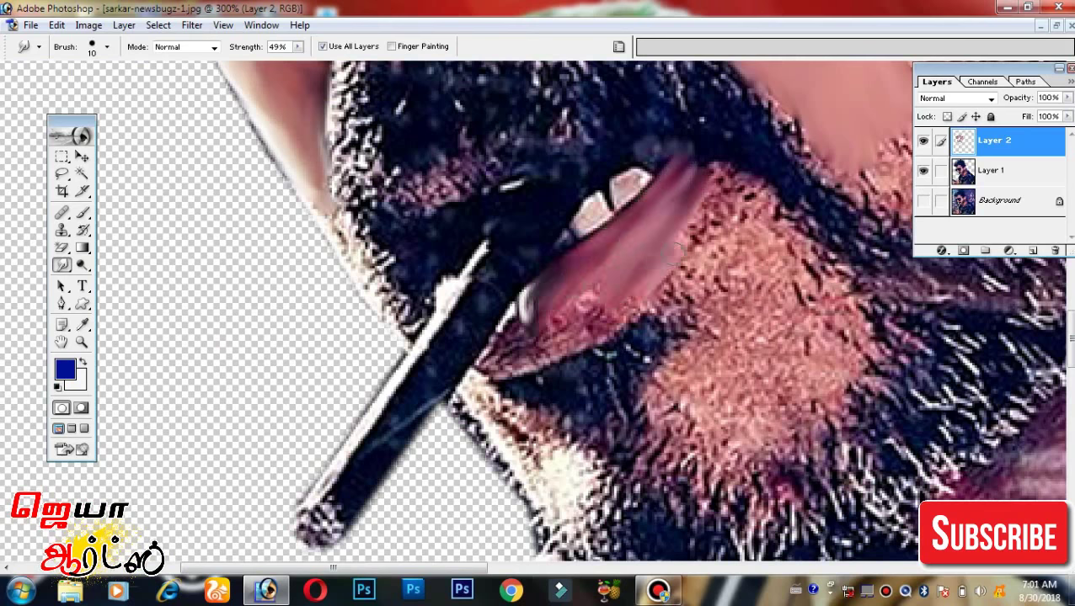
pyautogui.moveTo(602, 299); pyautogui.dragTo(712, 198)
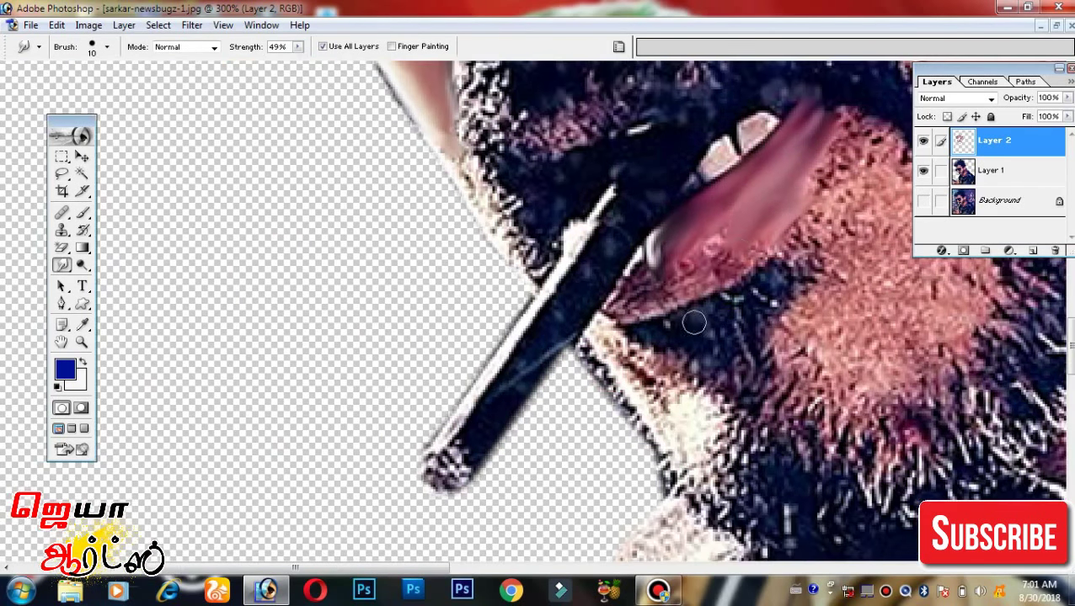
pyautogui.moveTo(624, 310); pyautogui.dragTo(665, 274)
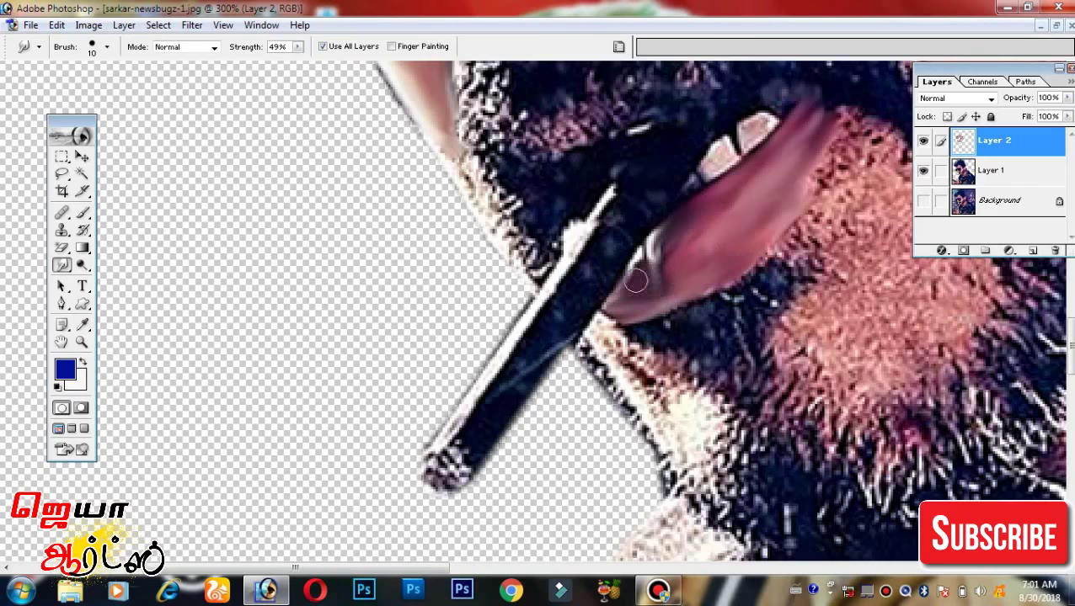
pyautogui.moveTo(787, 274)
pyautogui.mouseDown()
pyautogui.moveTo(767, 202)
pyautogui.moveTo(748, 286)
pyautogui.moveTo(707, 350)
pyautogui.mouseUp()
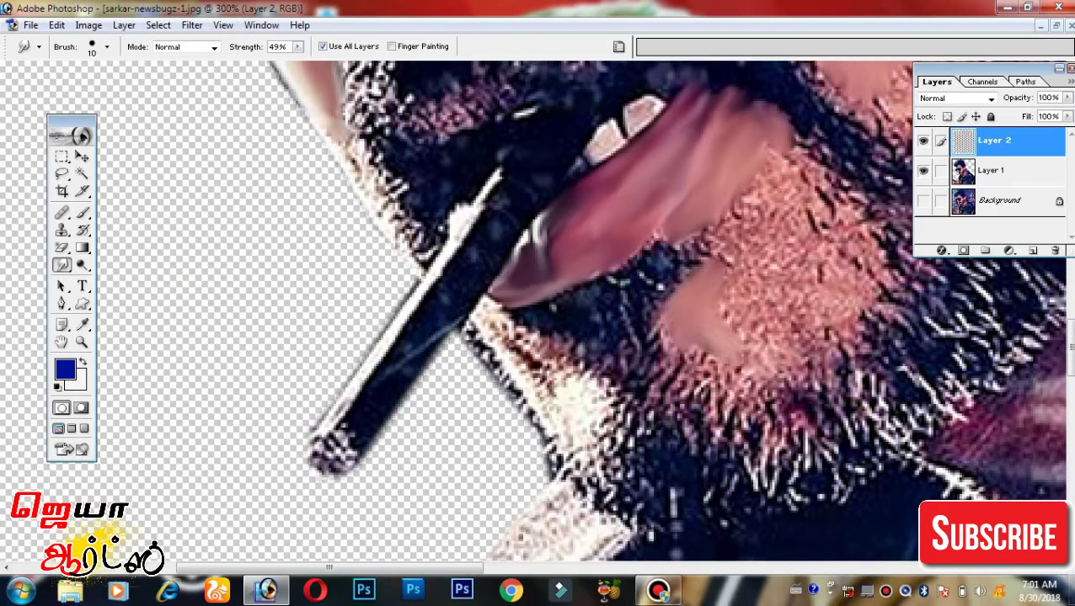
# With a larger brush, smear the speckled beard patch below the lip and cigarette into skin tone.
pyautogui.moveTo(750, 320)
pyautogui.mouseDown()
pyautogui.moveTo(716, 362)
pyautogui.moveTo(671, 349)
pyautogui.moveTo(649, 447)
pyautogui.mouseUp()
pyautogui.press(']')
pyautogui.moveTo(699, 354)
pyautogui.mouseDown()
pyautogui.moveTo(632, 337)
pyautogui.moveTo(699, 227)
pyautogui.moveTo(766, 370)
pyautogui.moveTo(707, 404)
pyautogui.mouseUp()
pyautogui.moveTo(661, 370); pyautogui.dragTo(736, 402)
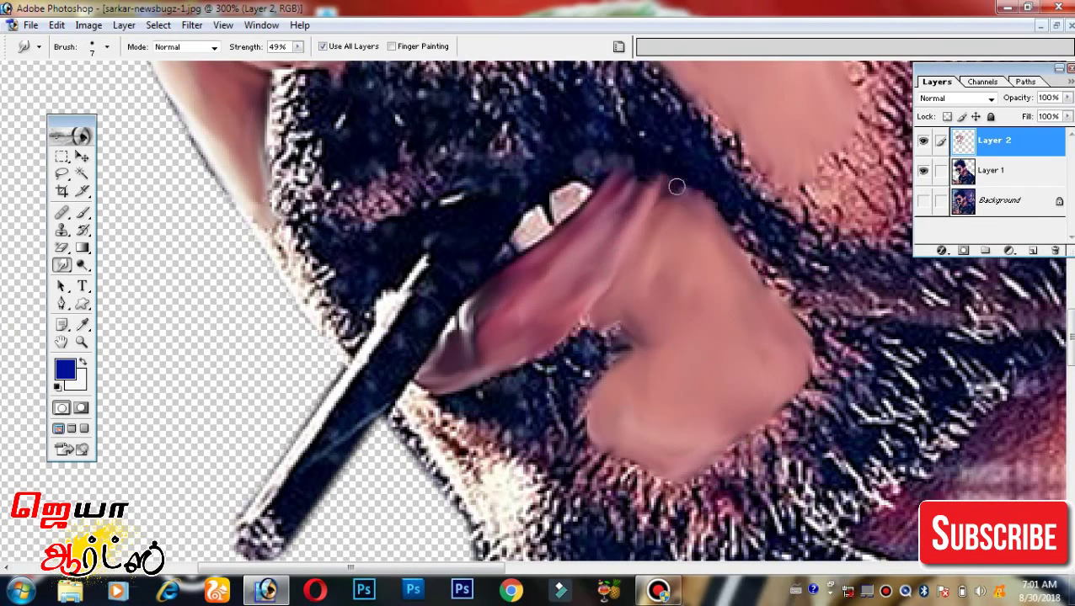
pyautogui.moveTo(419, 430); pyautogui.dragTo(502, 507)
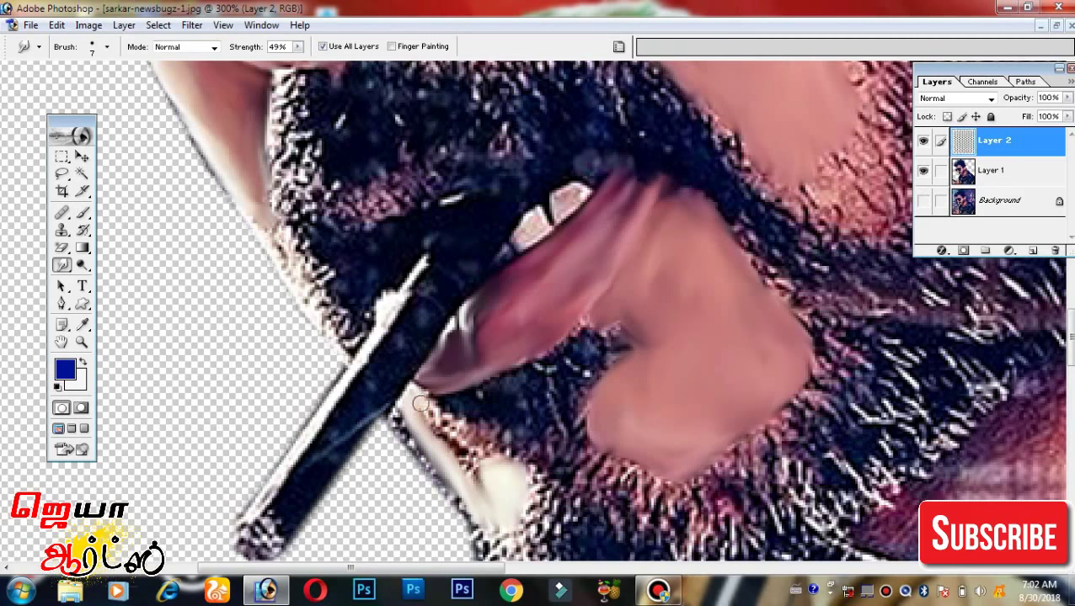
pyautogui.moveTo(419, 403)
pyautogui.mouseDown()
pyautogui.moveTo(471, 489)
pyautogui.moveTo(455, 423)
pyautogui.mouseUp()
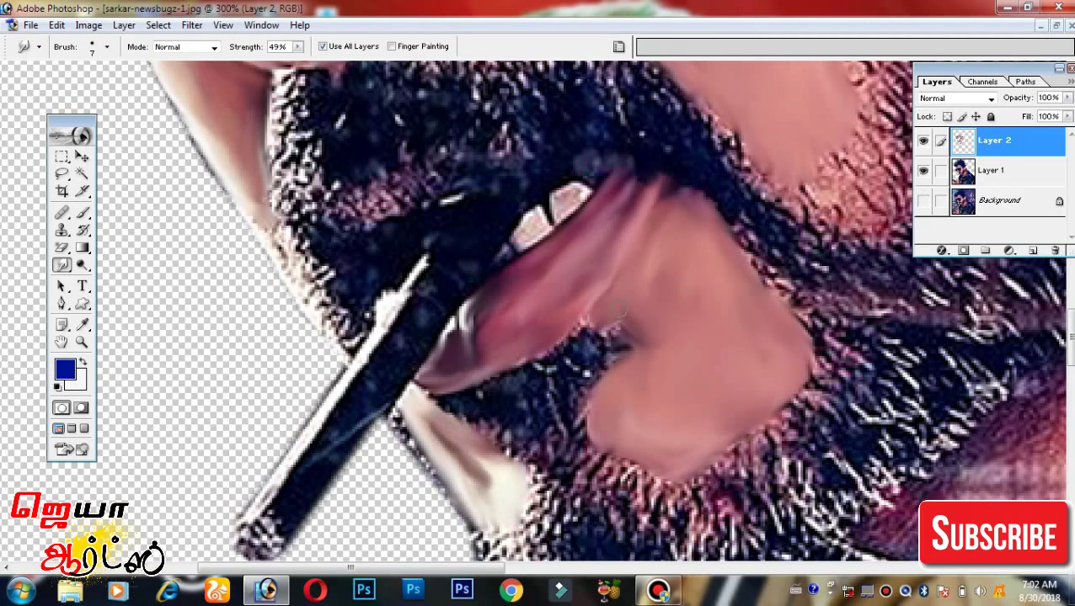
pyautogui.moveTo(618, 310); pyautogui.dragTo(358, 440)
# Smooth the beard edge by the mouth and the jaw skin running toward the ear.
pyautogui.moveTo(575, 296); pyautogui.dragTo(559, 317)
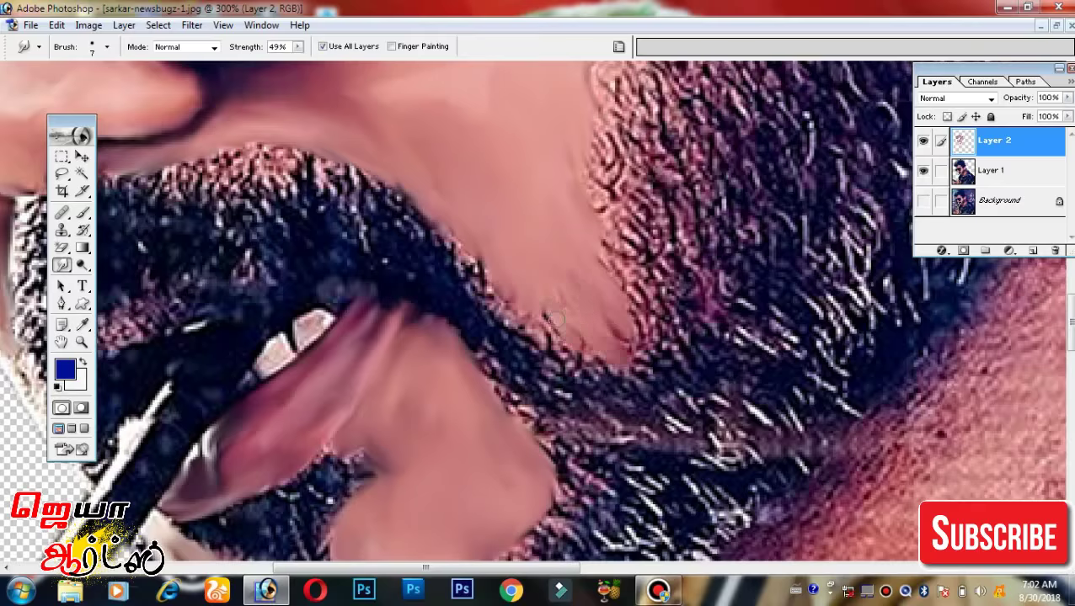
pyautogui.moveTo(703, 434)
pyautogui.mouseDown()
pyautogui.moveTo(704, 395)
pyautogui.moveTo(804, 551)
pyautogui.mouseUp()
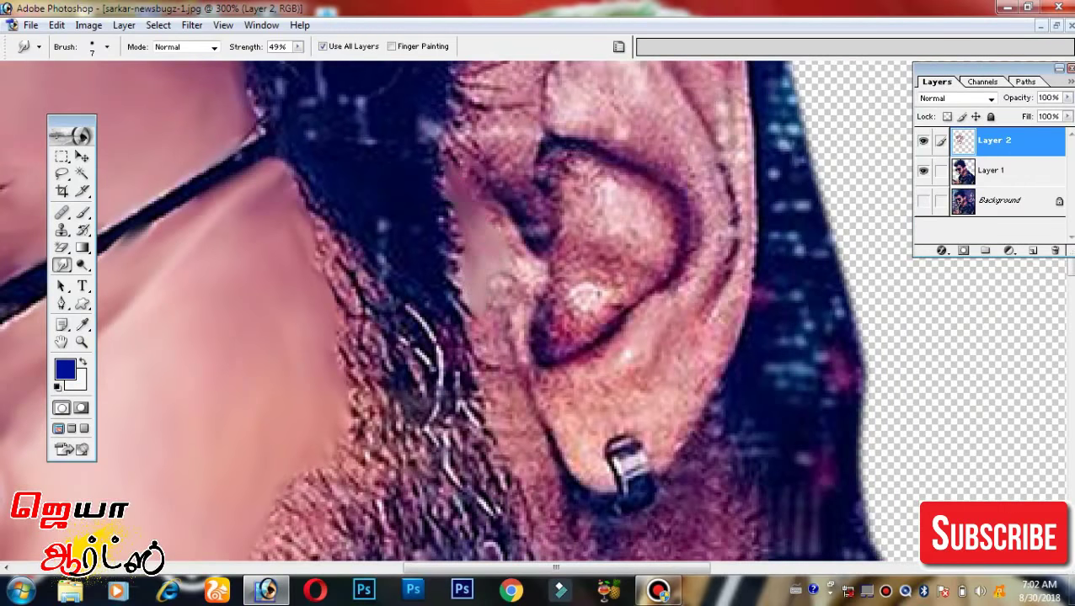
pyautogui.moveTo(489, 242); pyautogui.dragTo(529, 370)
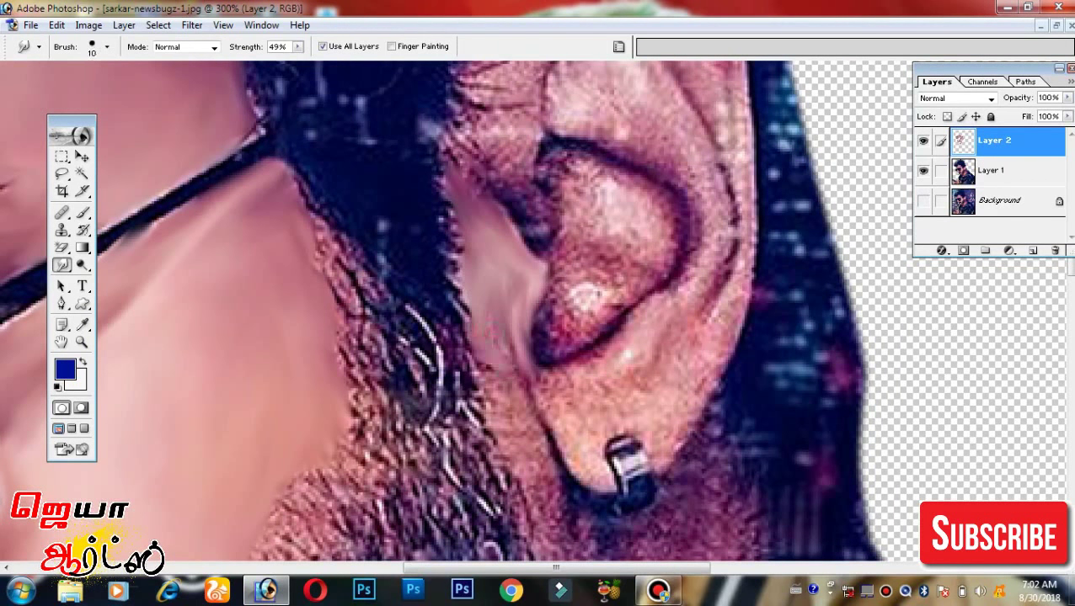
pyautogui.moveTo(472, 333); pyautogui.dragTo(510, 375)
pyautogui.moveTo(506, 430); pyautogui.dragTo(548, 506)
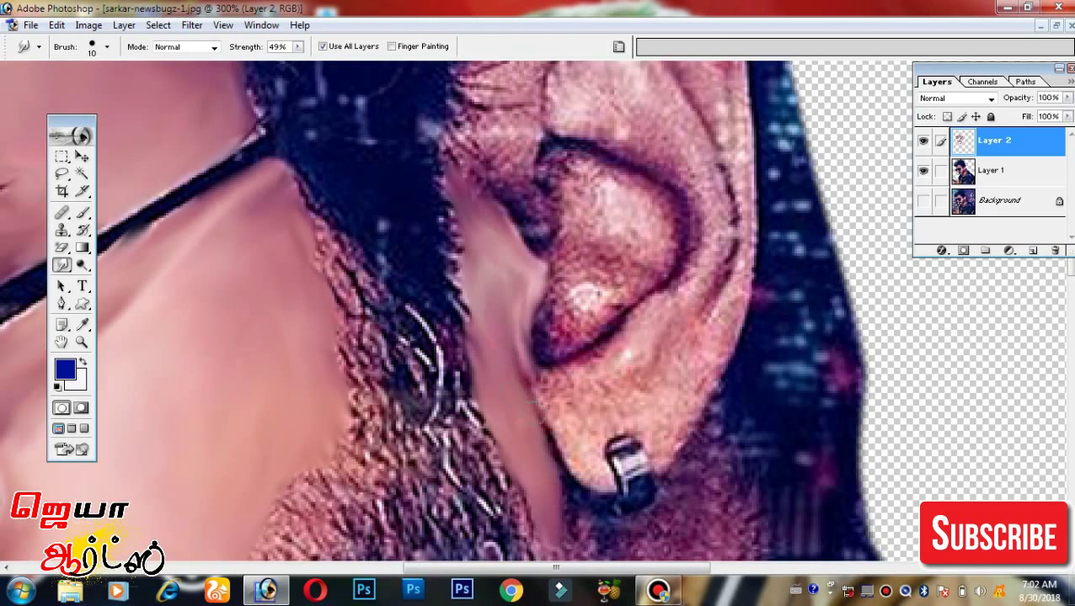
# Smudge the skin just in front of the ear smooth.
pyautogui.moveTo(594, 556); pyautogui.dragTo(584, 219)
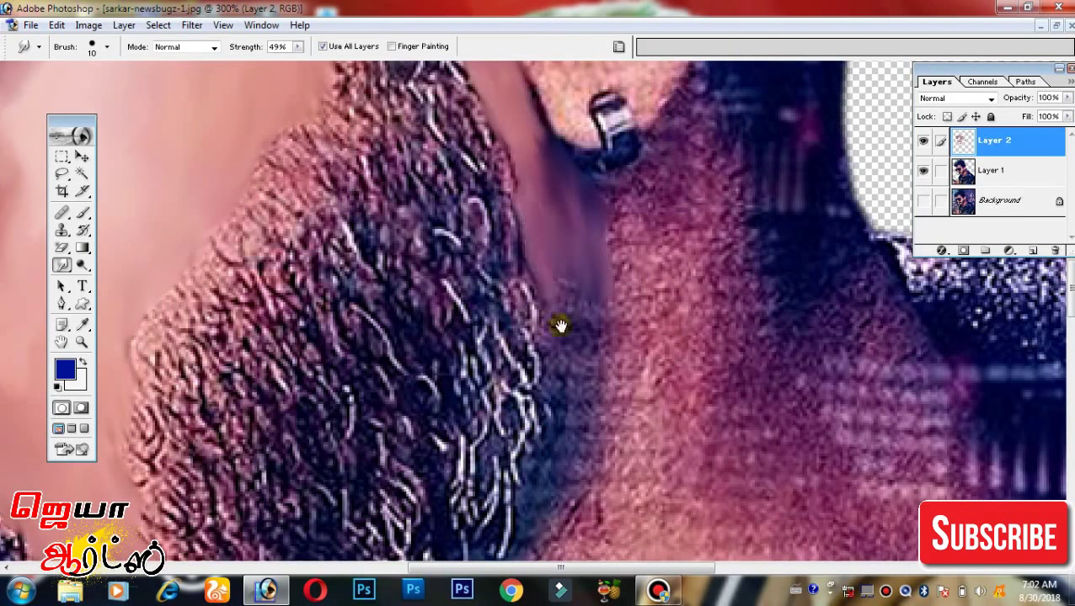
pyautogui.moveTo(560, 326); pyautogui.dragTo(558, 249)
pyautogui.moveTo(557, 160); pyautogui.dragTo(542, 262)
pyautogui.moveTo(561, 178); pyautogui.dragTo(522, 547)
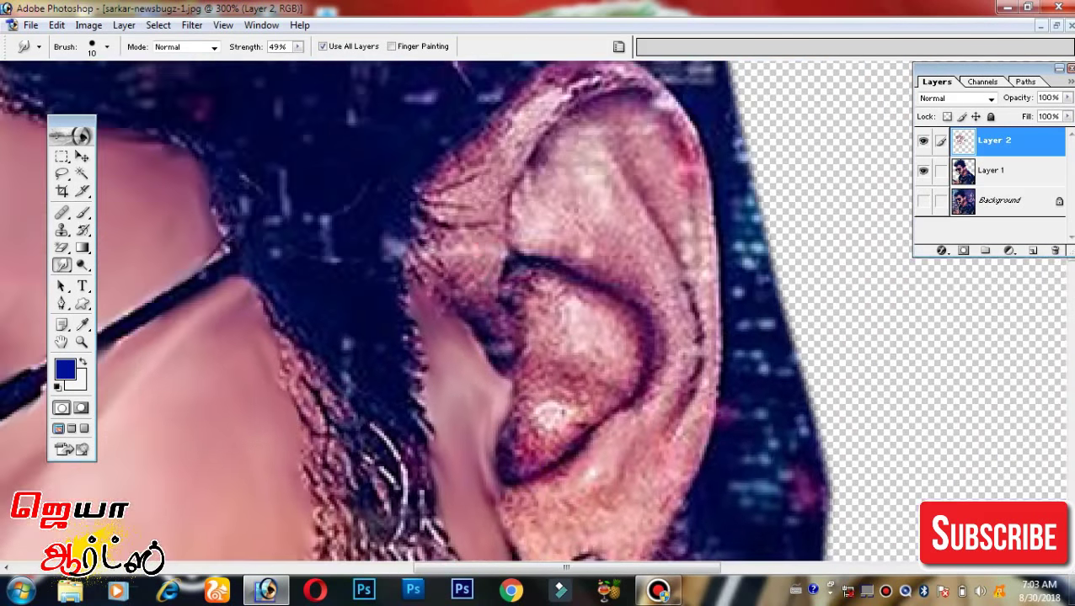
pyautogui.moveTo(446, 227); pyautogui.dragTo(489, 295)
pyautogui.moveTo(455, 252); pyautogui.dragTo(438, 315)
pyautogui.moveTo(421, 253)
pyautogui.mouseDown()
pyautogui.moveTo(499, 326)
pyautogui.moveTo(514, 257)
pyautogui.mouseUp()
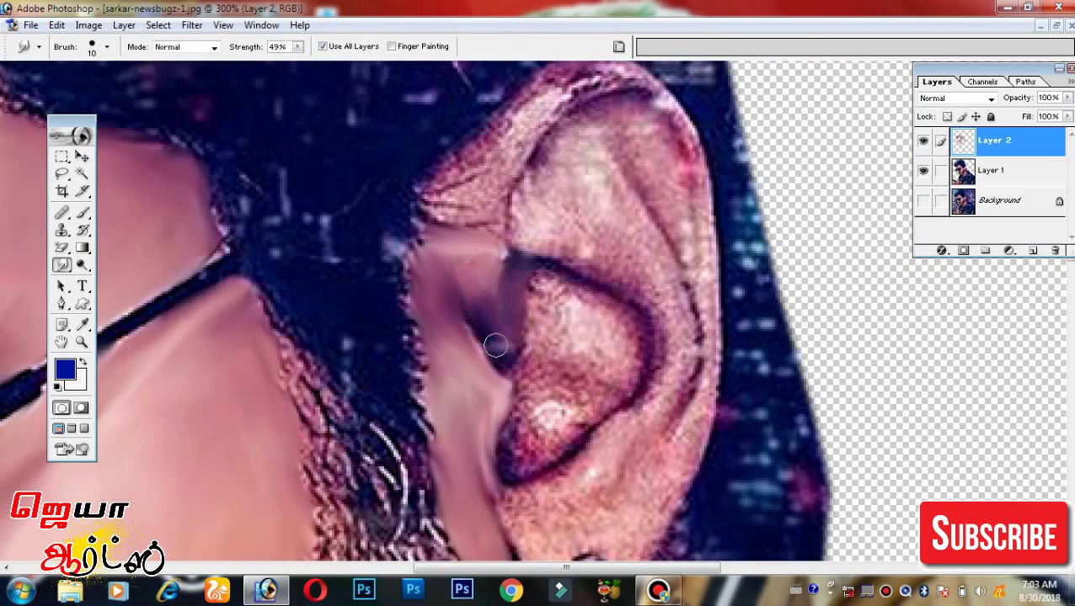
# Smooth the dark inner fold, the inner hollow and the outer fold of the ear.
pyautogui.moveTo(535, 320)
pyautogui.mouseDown()
pyautogui.moveTo(577, 270)
pyautogui.moveTo(632, 371)
pyautogui.mouseUp()
pyautogui.moveTo(619, 325)
pyautogui.mouseDown()
pyautogui.moveTo(571, 337)
pyautogui.moveTo(590, 446)
pyautogui.moveTo(535, 387)
pyautogui.moveTo(505, 454)
pyautogui.moveTo(524, 439)
pyautogui.mouseUp()
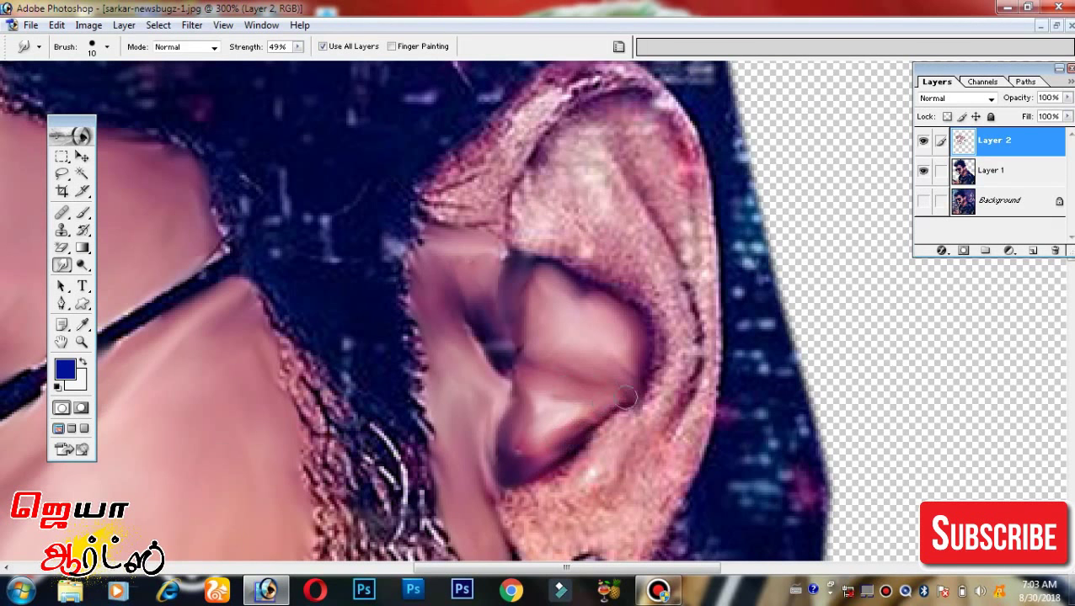
pyautogui.scroll(1, 518, 480)
pyautogui.scroll(1, 526, 506)
pyautogui.scroll(1, 520, 444)
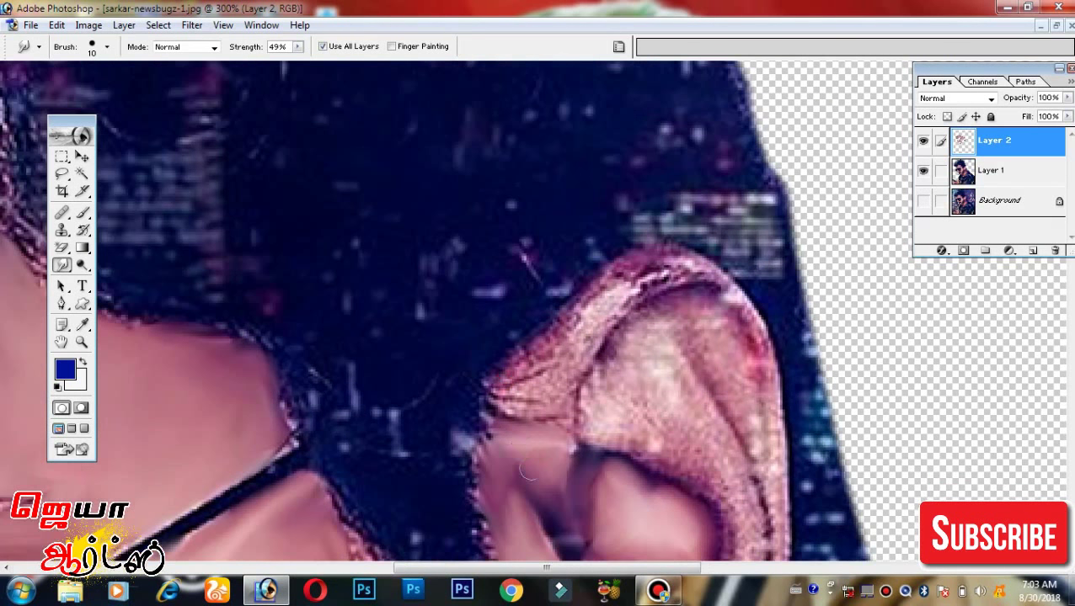
pyautogui.scroll(1, 547, 438)
pyautogui.moveTo(605, 403)
pyautogui.mouseDown()
pyautogui.moveTo(539, 504)
pyautogui.moveTo(489, 518)
pyautogui.mouseUp()
pyautogui.scroll(1, 505, 518)
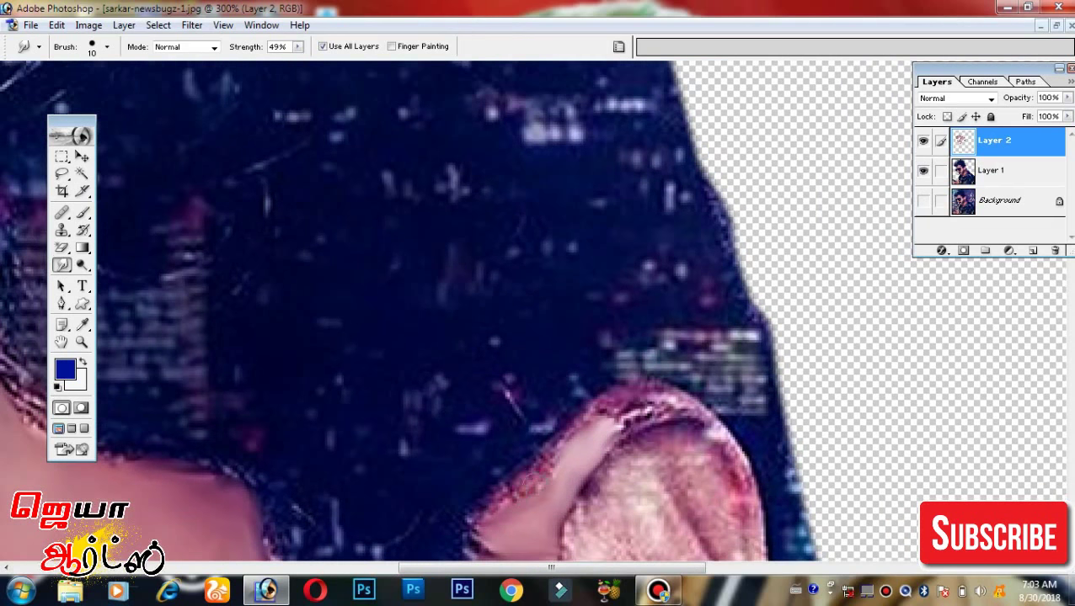
pyautogui.moveTo(589, 411); pyautogui.dragTo(493, 508)
# Soften the ear's top and right edges and its upper inner rim.
pyautogui.hscroll(2, 492, 508)
pyautogui.moveTo(506, 438); pyautogui.dragTo(540, 449)
pyautogui.hscroll(1, 539, 449)
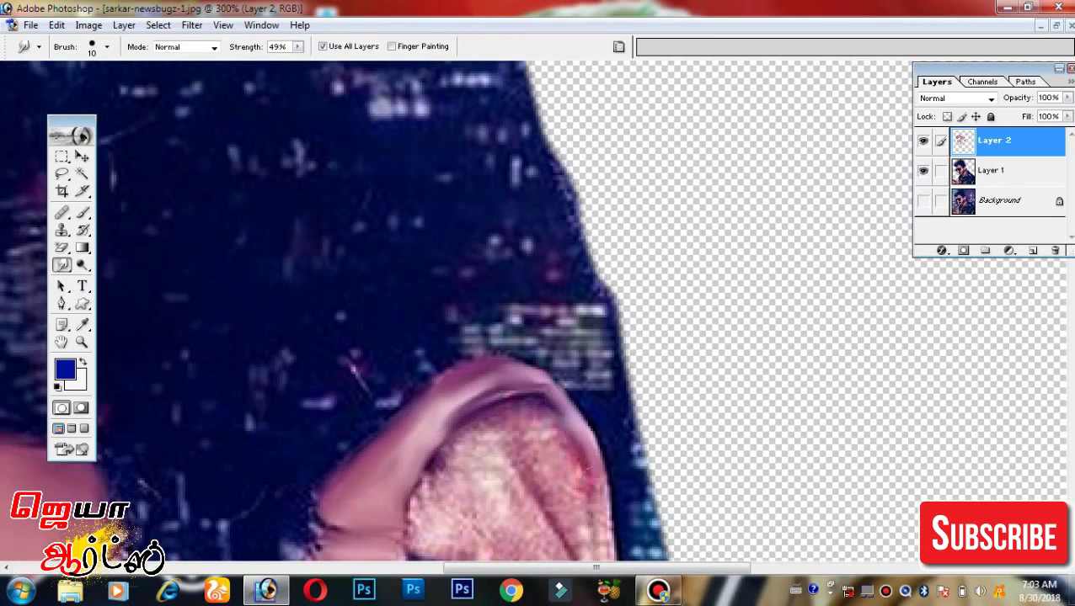
pyautogui.scroll(-2, 581, 510)
pyautogui.moveTo(575, 512); pyautogui.dragTo(590, 464)
pyautogui.moveTo(562, 351); pyautogui.dragTo(526, 308)
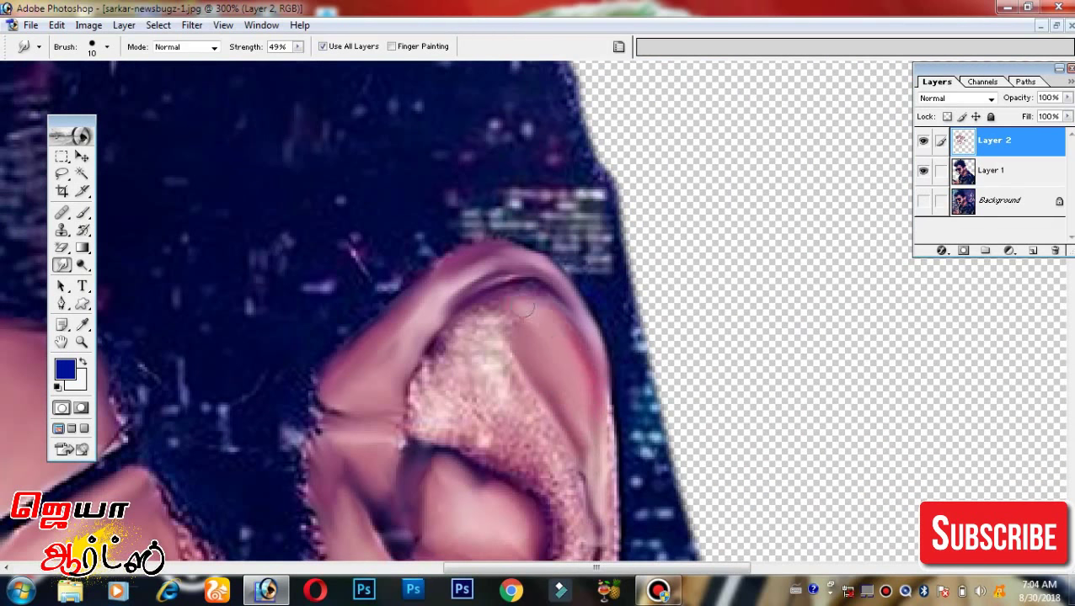
pyautogui.hscroll(-2, 499, 294)
pyautogui.scroll(-1, 499, 294)
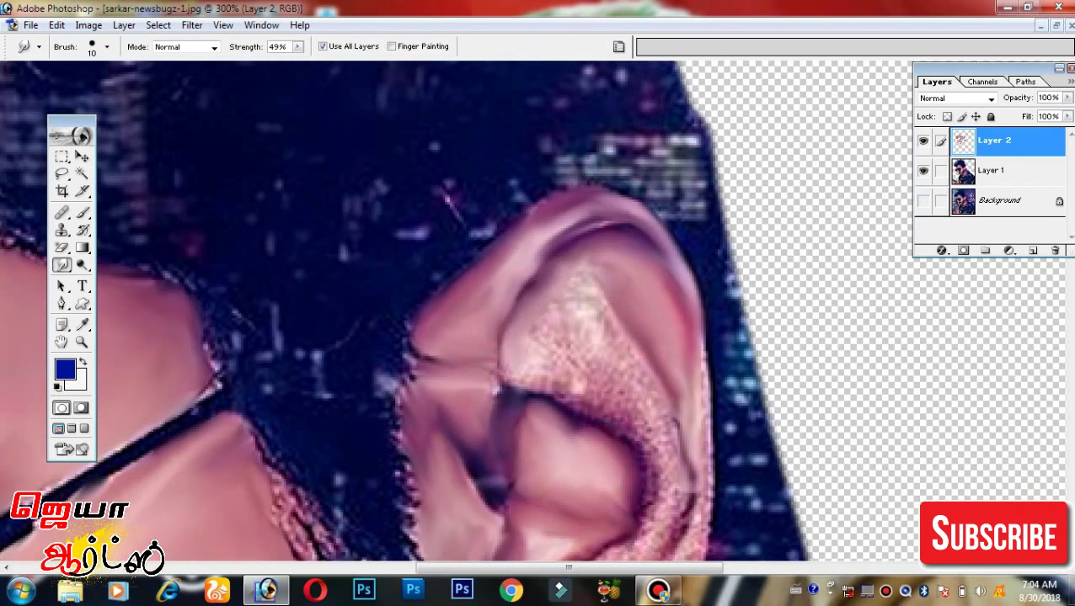
# Smooth the speckled texture inside the ear and its lower rim.
pyautogui.moveTo(511, 375); pyautogui.dragTo(614, 414)
pyautogui.moveTo(667, 472); pyautogui.dragTo(600, 333)
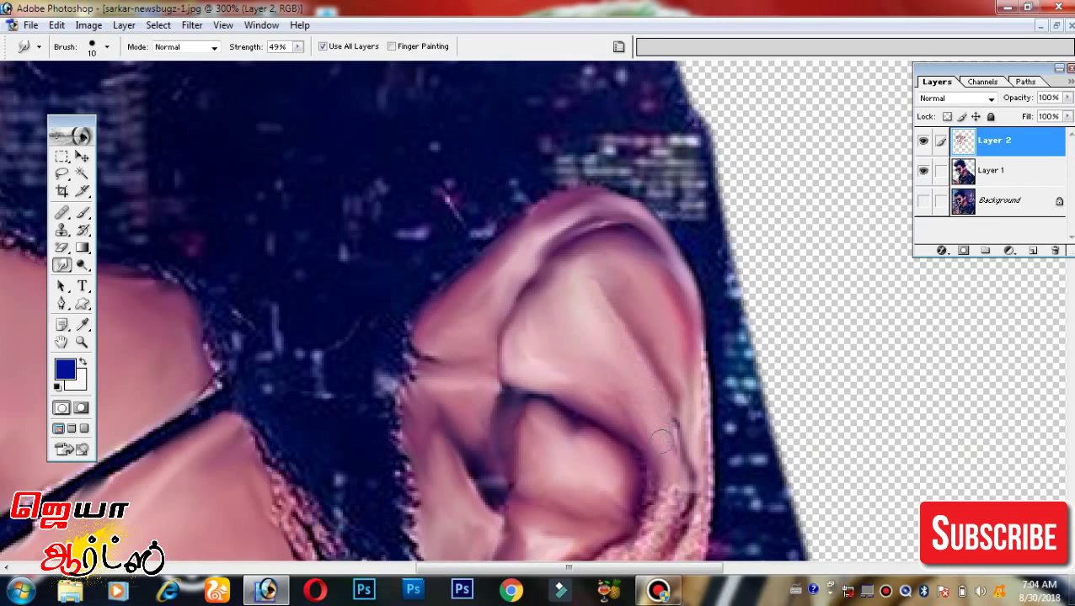
pyautogui.scroll(-3, 662, 438)
pyautogui.hscroll(1, 663, 438)
pyautogui.moveTo(600, 343); pyautogui.dragTo(594, 419)
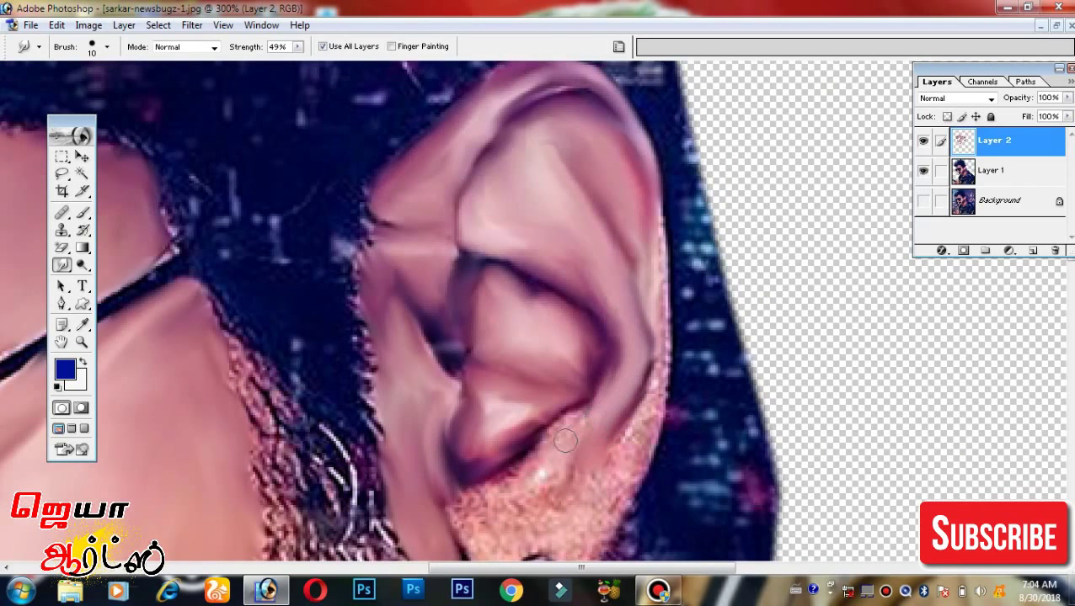
# Smooth the earlobe above the earring and the ear's stippled back edge.
pyautogui.moveTo(573, 370); pyautogui.dragTo(455, 272)
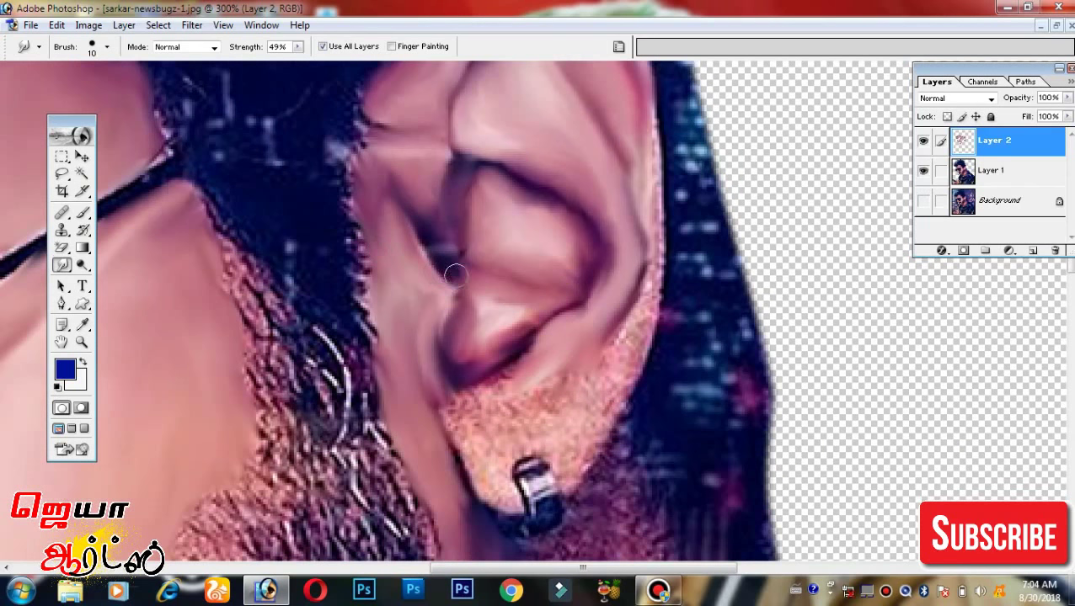
pyautogui.moveTo(501, 320); pyautogui.dragTo(471, 253)
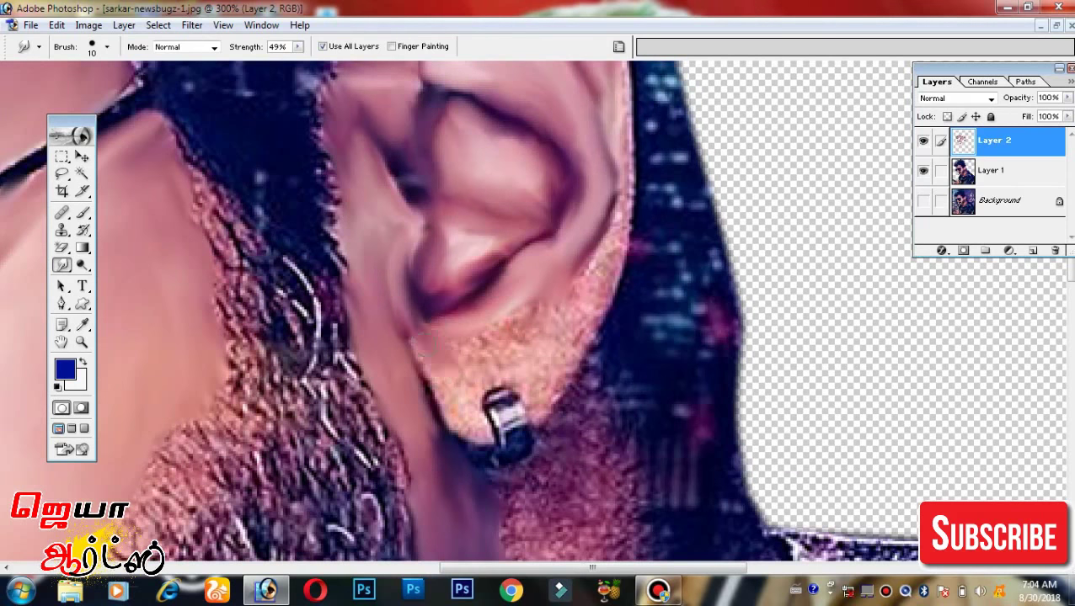
pyautogui.moveTo(417, 341); pyautogui.dragTo(473, 427)
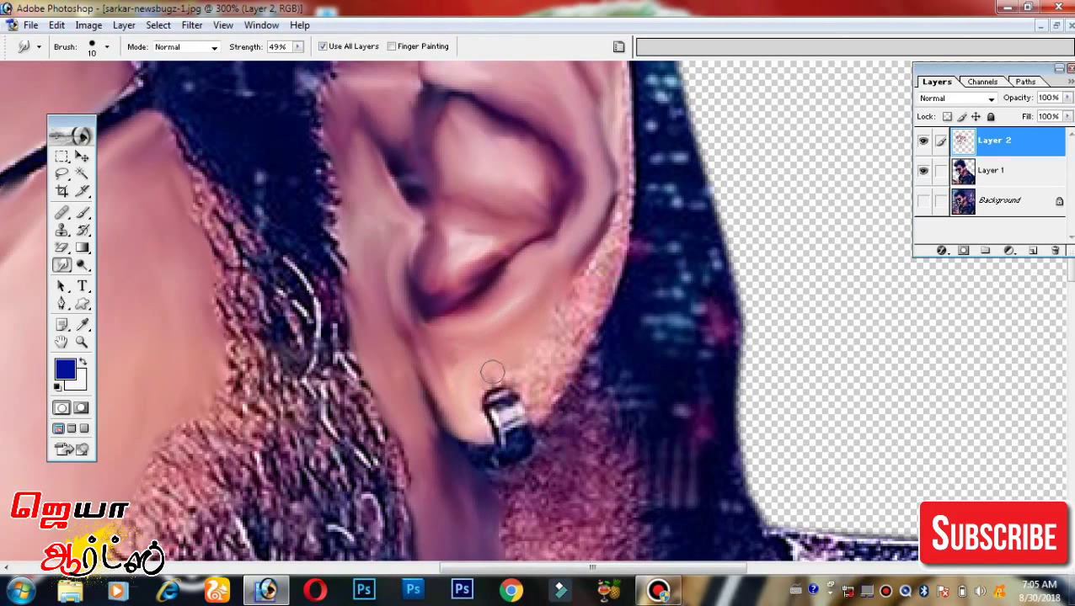
pyautogui.moveTo(522, 371); pyautogui.dragTo(573, 421)
pyautogui.moveTo(602, 278)
pyautogui.mouseDown()
pyautogui.moveTo(560, 358)
pyautogui.moveTo(541, 441)
pyautogui.mouseUp()
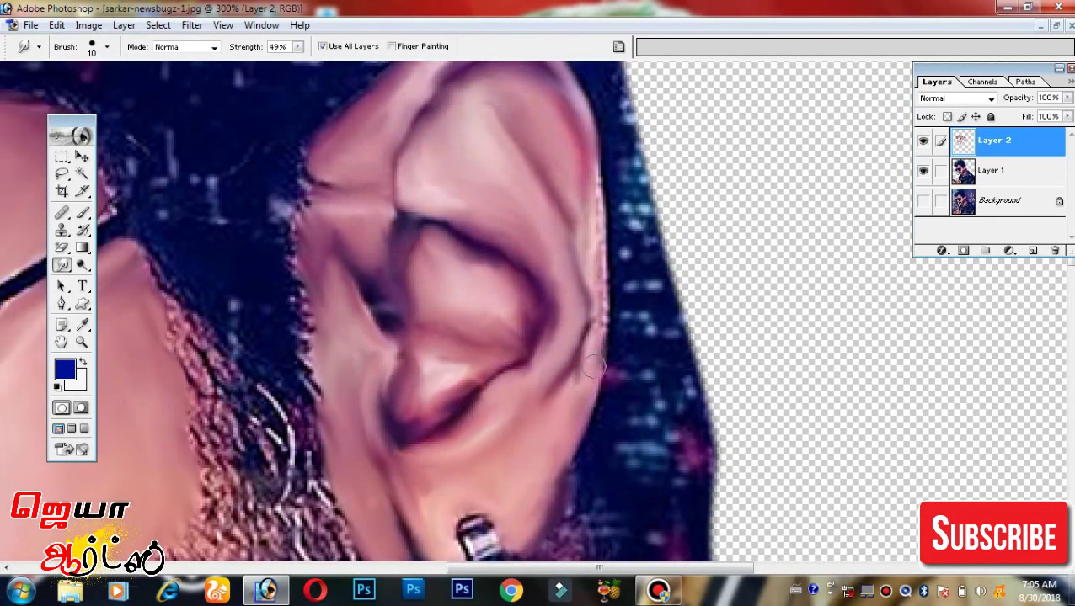
pyautogui.moveTo(590, 388); pyautogui.dragTo(602, 177)
pyautogui.moveTo(546, 440); pyautogui.dragTo(617, 240)
# Raise the smudge brush to 20 px and smooth the textured neck below the earring.
pyautogui.scroll(-1, 515, 253)
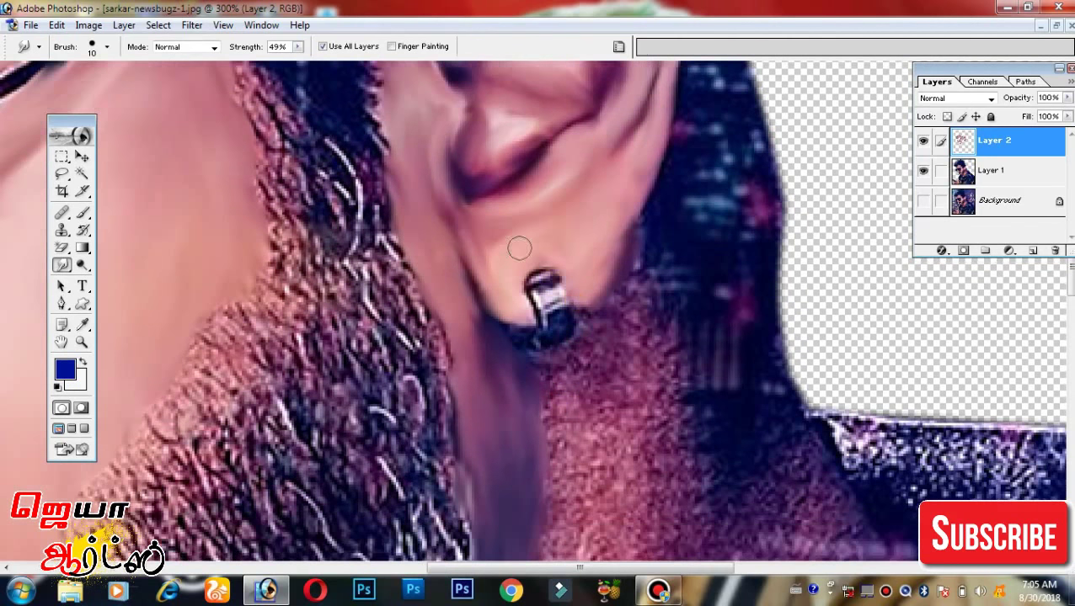
pyautogui.scroll(-3, 590, 235)
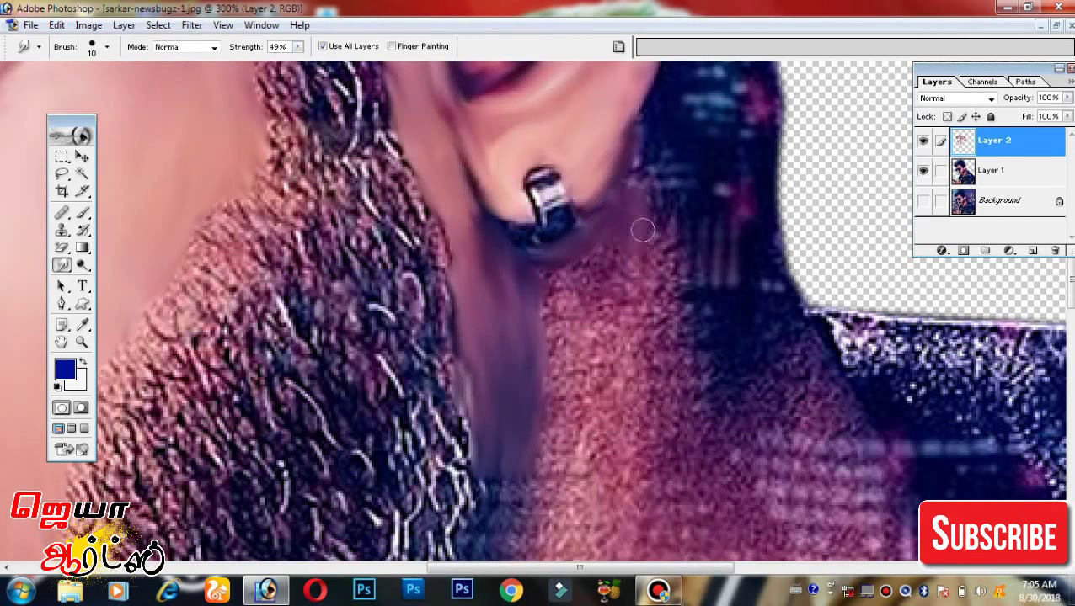
pyautogui.moveTo(642, 229)
pyautogui.mouseDown()
pyautogui.moveTo(612, 212)
pyautogui.moveTo(573, 131)
pyautogui.mouseUp()
pyautogui.press(']')
pyautogui.moveTo(513, 244)
pyautogui.mouseDown()
pyautogui.moveTo(575, 173)
pyautogui.moveTo(647, 291)
pyautogui.mouseUp()
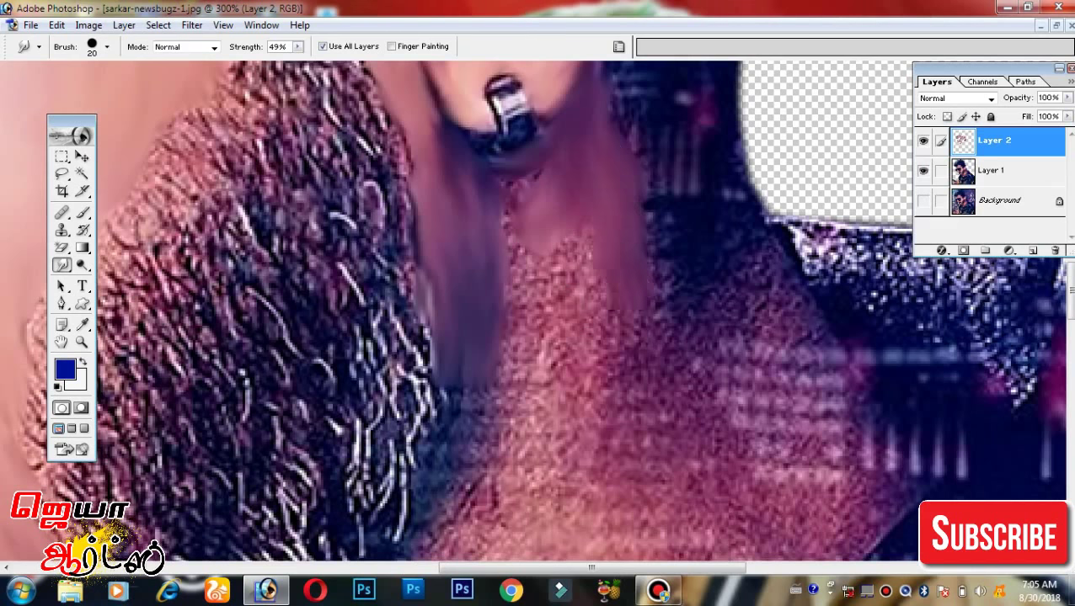
pyautogui.moveTo(623, 236); pyautogui.dragTo(582, 396)
pyautogui.moveTo(547, 278); pyautogui.dragTo(590, 413)
pyautogui.moveTo(518, 287); pyautogui.dragTo(510, 177)
pyautogui.moveTo(506, 379)
pyautogui.mouseDown()
pyautogui.moveTo(503, 268)
pyautogui.moveTo(526, 480)
pyautogui.mouseUp()
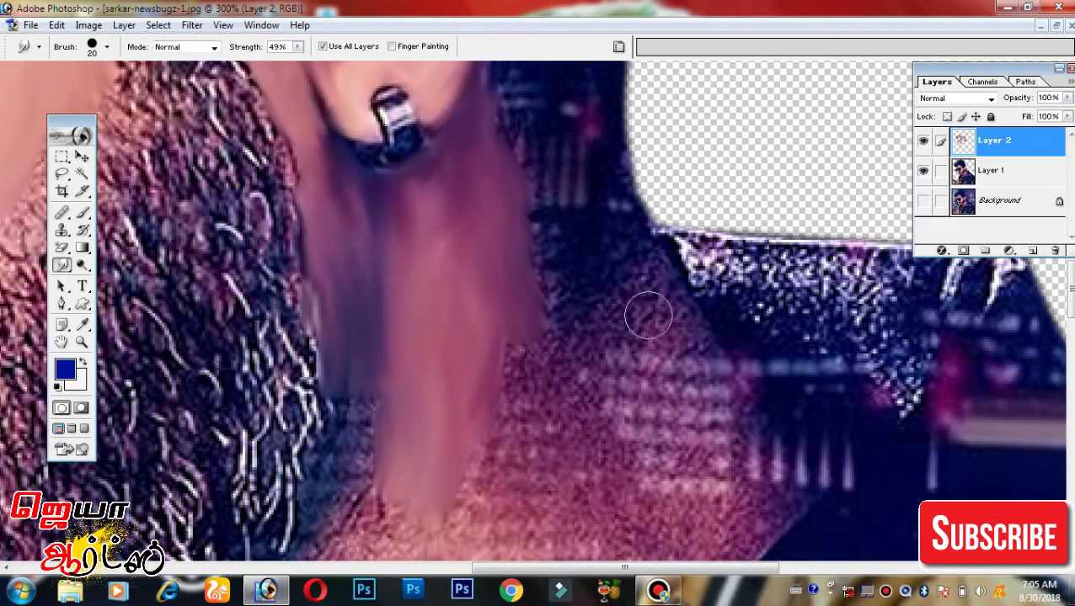
# Smooth the neck down to the sweater neckline, smearing skin tone over its edge.
pyautogui.moveTo(643, 312); pyautogui.dragTo(699, 362)
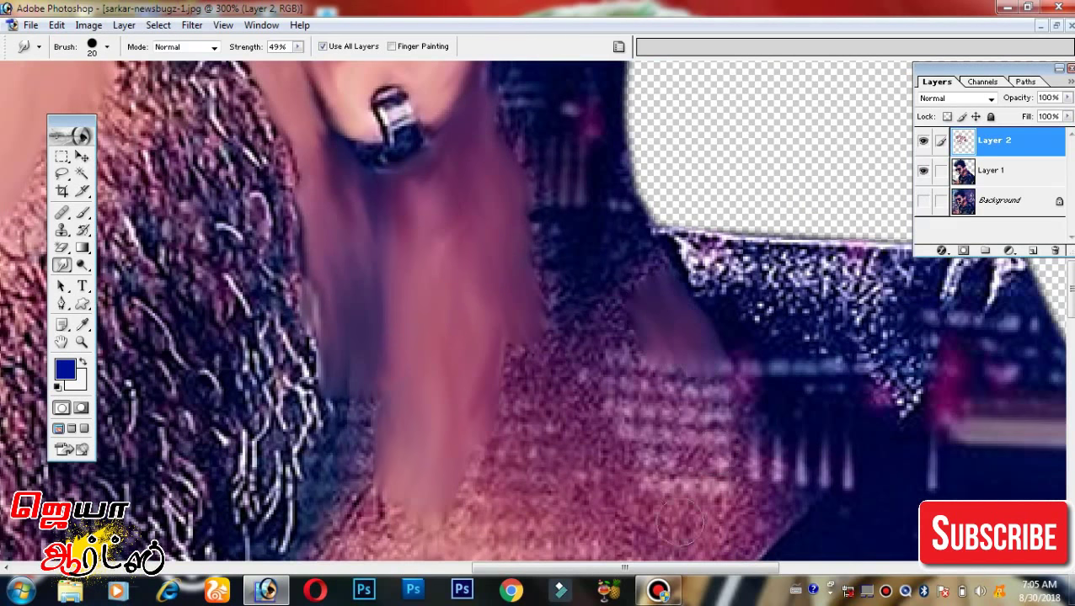
pyautogui.moveTo(665, 523)
pyautogui.mouseDown()
pyautogui.moveTo(588, 384)
pyautogui.moveTo(598, 334)
pyautogui.moveTo(715, 480)
pyautogui.moveTo(767, 480)
pyautogui.moveTo(784, 492)
pyautogui.mouseUp()
pyautogui.moveTo(561, 343)
pyautogui.mouseDown()
pyautogui.moveTo(674, 288)
pyautogui.moveTo(628, 355)
pyautogui.moveTo(603, 539)
pyautogui.moveTo(489, 371)
pyautogui.moveTo(499, 225)
pyautogui.moveTo(431, 312)
pyautogui.moveTo(564, 345)
pyautogui.moveTo(657, 422)
pyautogui.moveTo(644, 492)
pyautogui.mouseUp()
pyautogui.moveTo(615, 455)
pyautogui.mouseDown()
pyautogui.moveTo(588, 360)
pyautogui.moveTo(444, 396)
pyautogui.moveTo(741, 211)
pyautogui.moveTo(689, 278)
pyautogui.moveTo(758, 227)
pyautogui.moveTo(674, 362)
pyautogui.moveTo(606, 291)
pyautogui.mouseUp()
pyautogui.moveTo(607, 290)
pyautogui.mouseDown()
pyautogui.moveTo(707, 270)
pyautogui.moveTo(600, 265)
pyautogui.moveTo(396, 431)
pyautogui.moveTo(506, 422)
pyautogui.moveTo(790, 277)
pyautogui.moveTo(606, 312)
pyautogui.moveTo(826, 337)
pyautogui.moveTo(674, 370)
pyautogui.moveTo(916, 328)
pyautogui.moveTo(851, 438)
pyautogui.moveTo(741, 463)
pyautogui.moveTo(640, 421)
pyautogui.moveTo(604, 376)
pyautogui.mouseUp()
pyautogui.scroll(-5, 604, 376)
pyautogui.moveTo(497, 337)
pyautogui.mouseDown()
pyautogui.moveTo(376, 168)
pyautogui.moveTo(558, 192)
pyautogui.moveTo(690, 236)
pyautogui.moveTo(674, 320)
pyautogui.moveTo(605, 396)
pyautogui.moveTo(503, 364)
pyautogui.mouseUp()
# Smear skin across the neck and V-neck, then blend the light collar edge with a size-7 brush.
pyautogui.scroll(-3, 503, 363)
pyautogui.hscroll(-4, 503, 364)
pyautogui.moveTo(657, 245)
pyautogui.mouseDown()
pyautogui.moveTo(607, 388)
pyautogui.moveTo(708, 337)
pyautogui.moveTo(711, 313)
pyautogui.mouseUp()
pyautogui.scroll(2, 712, 313)
pyautogui.press('[')
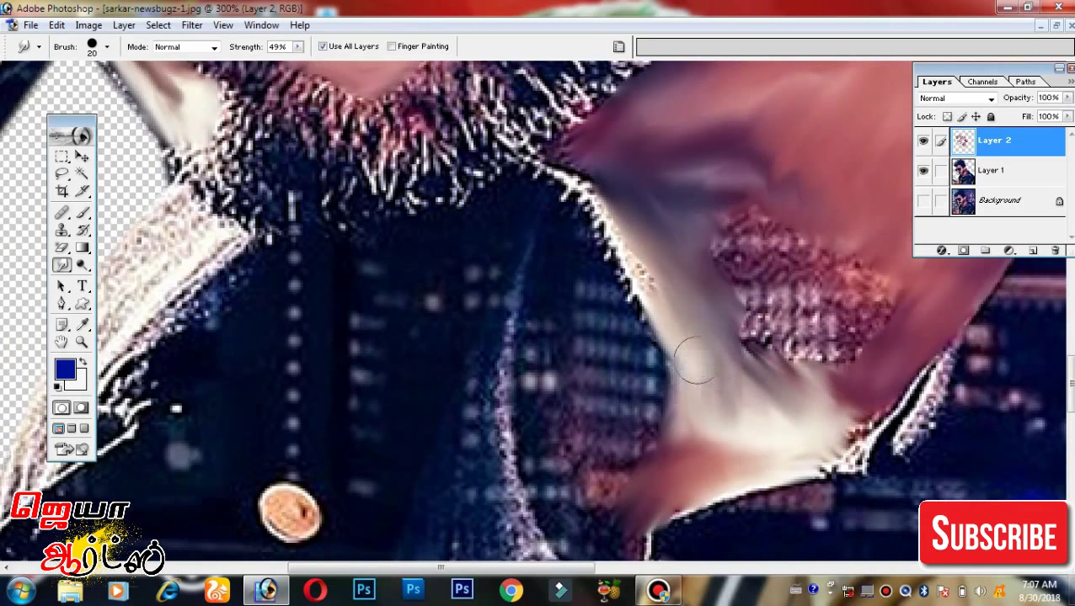
pyautogui.scroll(2, 691, 355)
pyautogui.hscroll(-2, 686, 347)
pyautogui.press('[')
pyautogui.press('[')
pyautogui.press('[')
pyautogui.moveTo(687, 347)
pyautogui.mouseDown()
pyautogui.moveTo(716, 421)
pyautogui.moveTo(668, 349)
pyautogui.mouseUp()
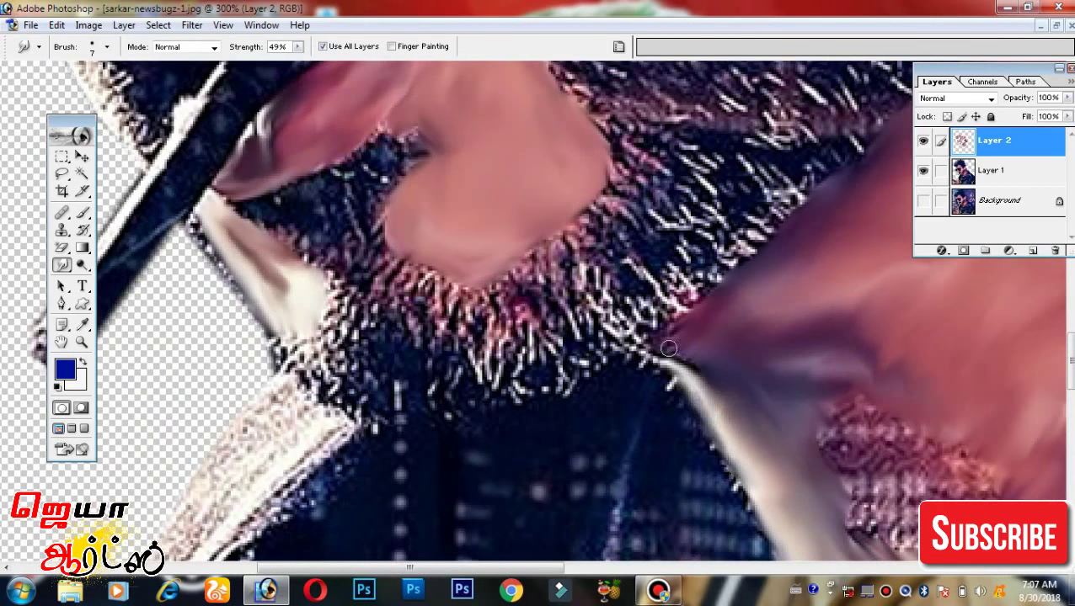
# With a size-30 brush, smear pink skin over the collar remnant, dark jacket edge and jaw edge.
pyautogui.scroll(-3, 762, 334)
pyautogui.hscroll(3, 762, 335)
pyautogui.press(']')
pyautogui.press(']')
pyautogui.press(']')
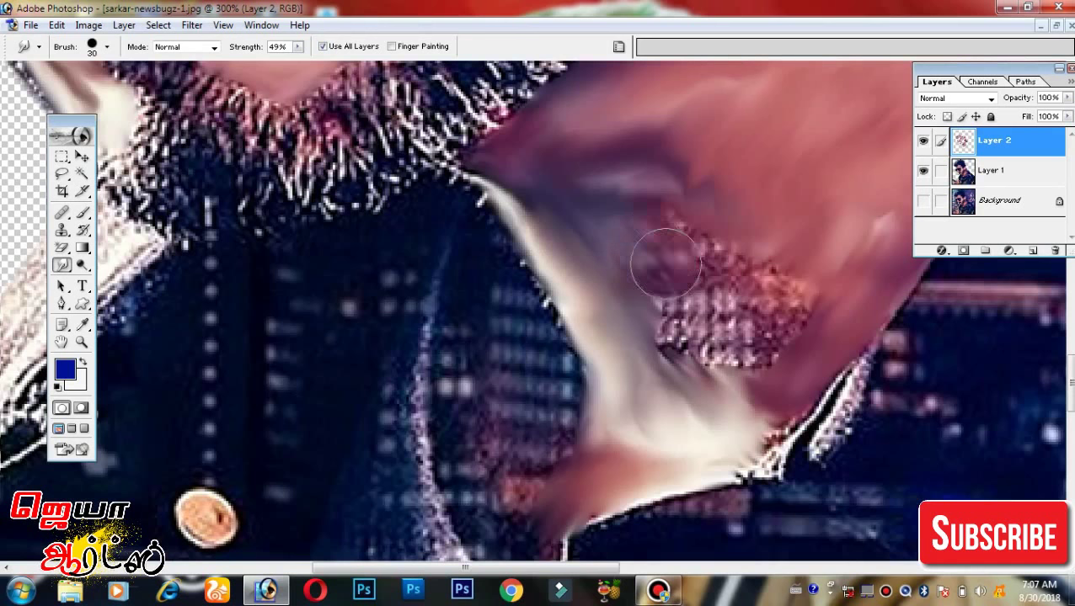
pyautogui.moveTo(640, 245)
pyautogui.mouseDown()
pyautogui.moveTo(792, 300)
pyautogui.moveTo(762, 248)
pyautogui.mouseUp()
pyautogui.moveTo(712, 396)
pyautogui.mouseDown()
pyautogui.moveTo(636, 283)
pyautogui.moveTo(717, 309)
pyautogui.mouseUp()
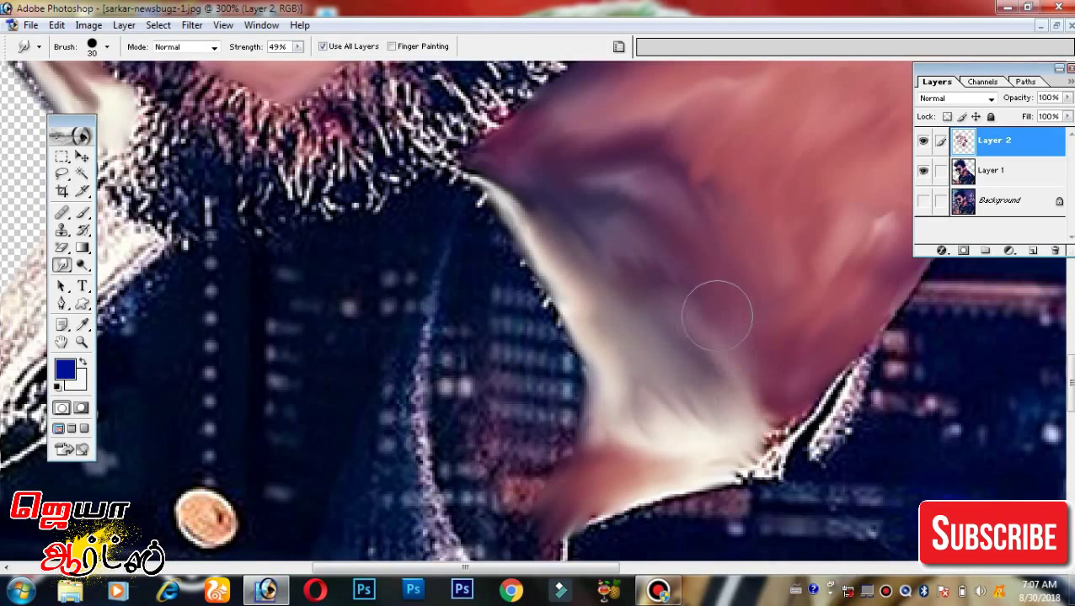
pyautogui.moveTo(540, 298)
pyautogui.mouseDown()
pyautogui.moveTo(551, 404)
pyautogui.moveTo(543, 470)
pyautogui.mouseUp()
pyautogui.moveTo(585, 347)
pyautogui.mouseDown()
pyautogui.moveTo(568, 435)
pyautogui.moveTo(518, 430)
pyautogui.mouseUp()
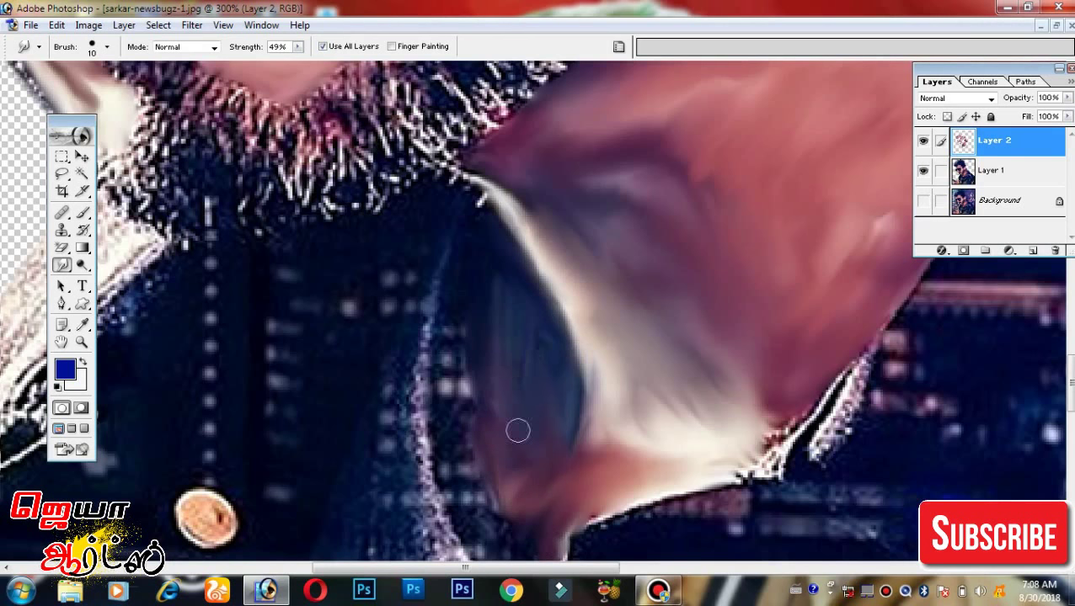
pyautogui.moveTo(760, 459); pyautogui.dragTo(741, 454)
# Smooth the speckled neck skin and the skin along the jaw edge.
pyautogui.scroll(-5, 674, 459)
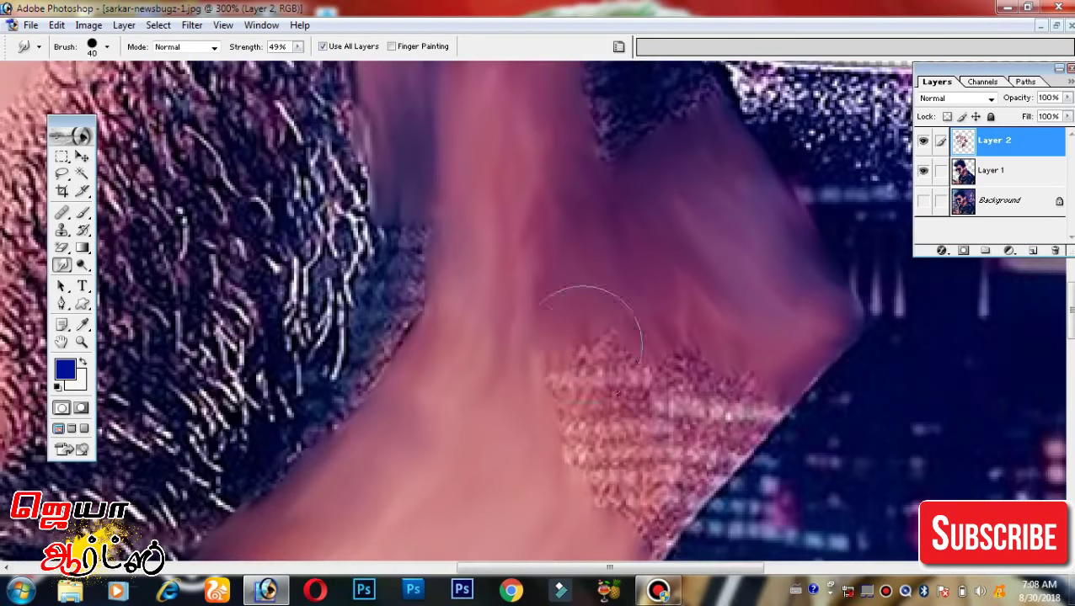
pyautogui.moveTo(576, 312); pyautogui.dragTo(641, 505)
pyautogui.moveTo(674, 337)
pyautogui.mouseDown()
pyautogui.moveTo(684, 402)
pyautogui.moveTo(649, 320)
pyautogui.mouseUp()
pyautogui.moveTo(666, 270)
pyautogui.mouseDown()
pyautogui.moveTo(563, 204)
pyautogui.moveTo(539, 337)
pyautogui.mouseUp()
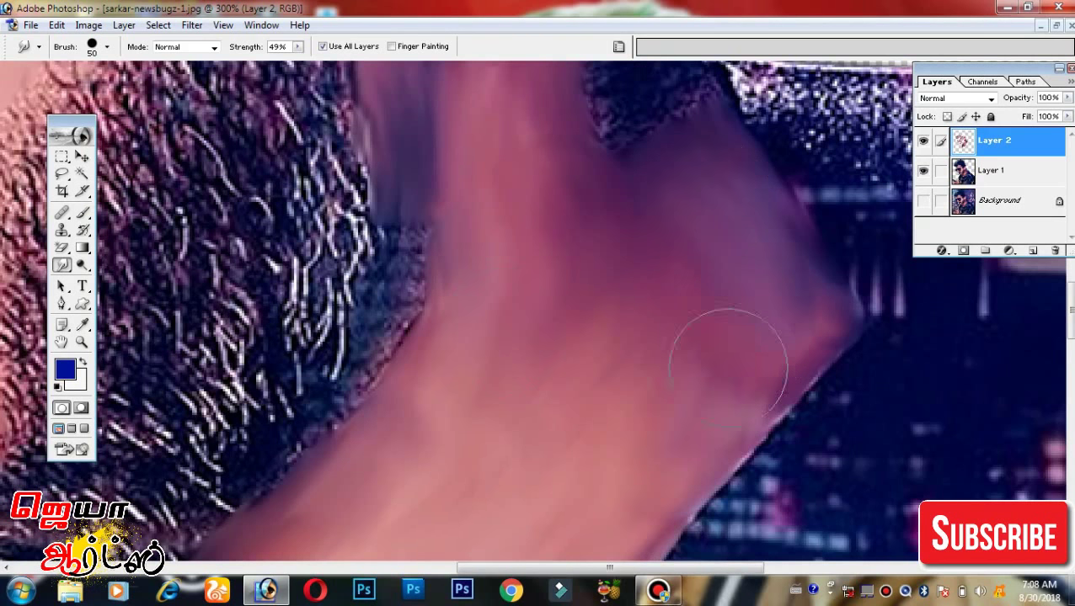
pyautogui.moveTo(728, 369); pyautogui.dragTo(697, 396)
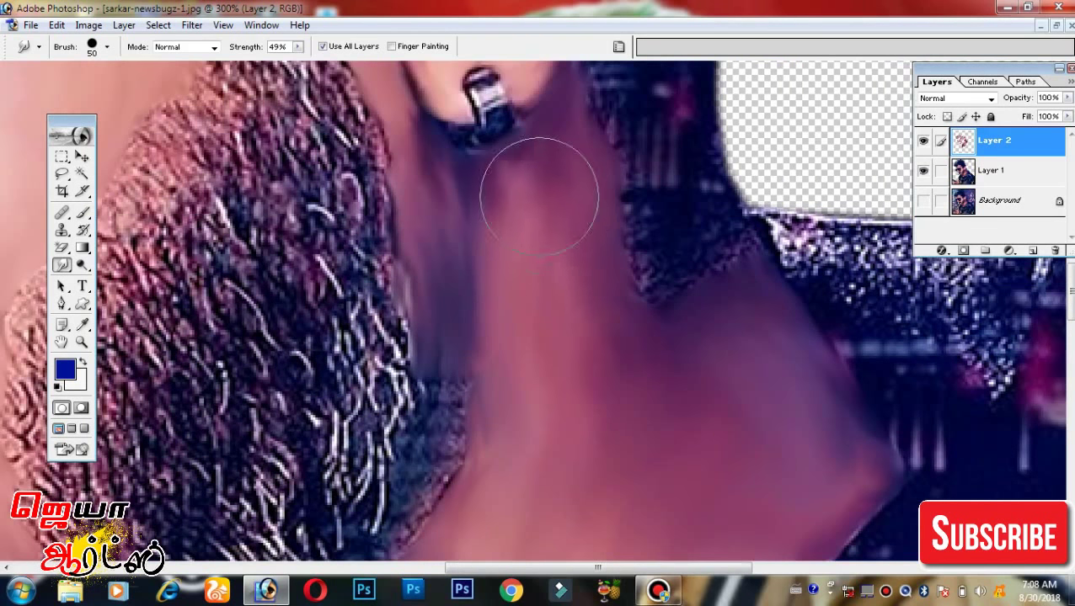
# Soften the beard edges near the earring and blend them into the neck skin.
pyautogui.moveTo(533, 184); pyautogui.dragTo(576, 348)
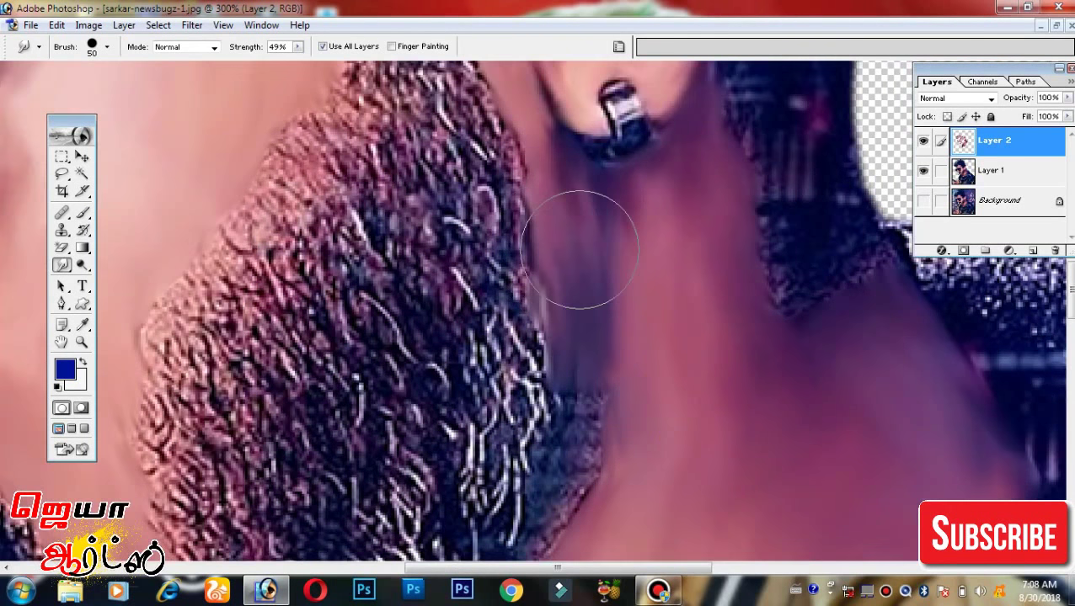
pyautogui.moveTo(572, 240)
pyautogui.mouseDown()
pyautogui.moveTo(587, 340)
pyautogui.moveTo(592, 212)
pyautogui.moveTo(576, 347)
pyautogui.mouseUp()
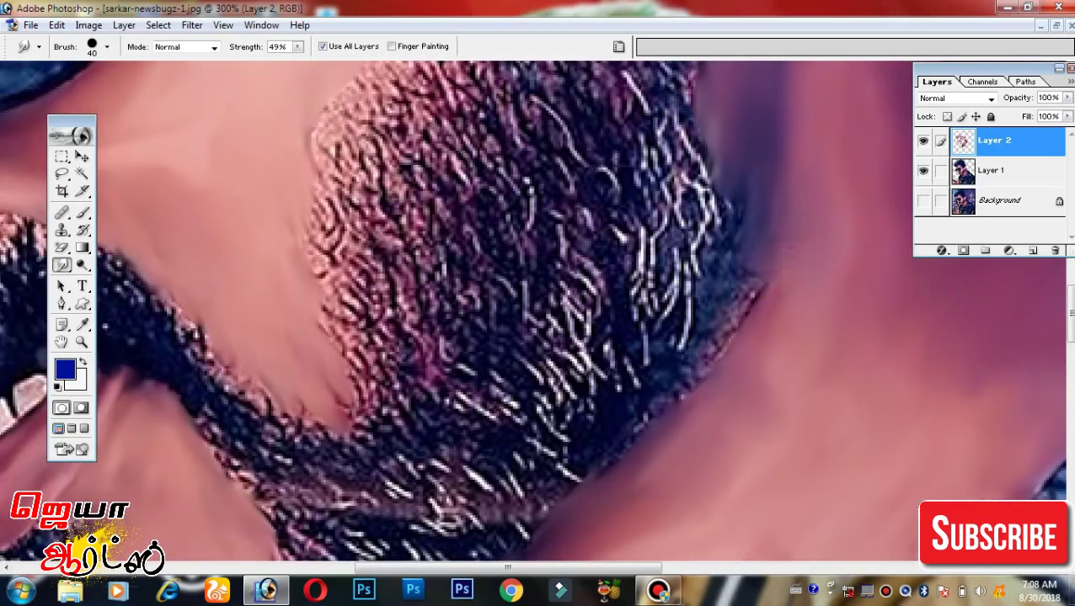
pyautogui.moveTo(757, 221); pyautogui.dragTo(696, 372)
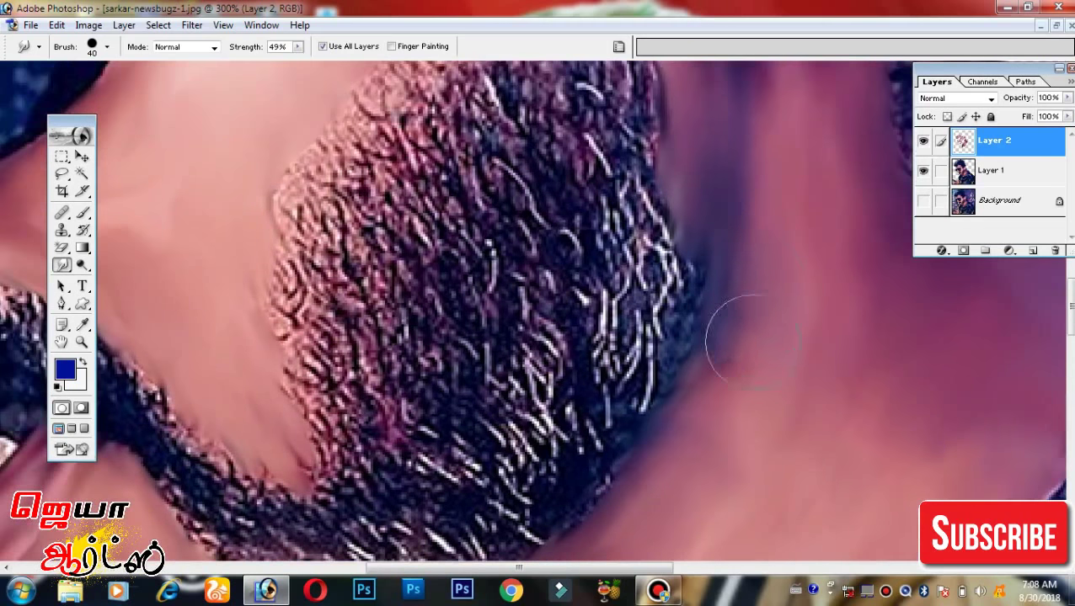
pyautogui.moveTo(743, 312); pyautogui.dragTo(819, 380)
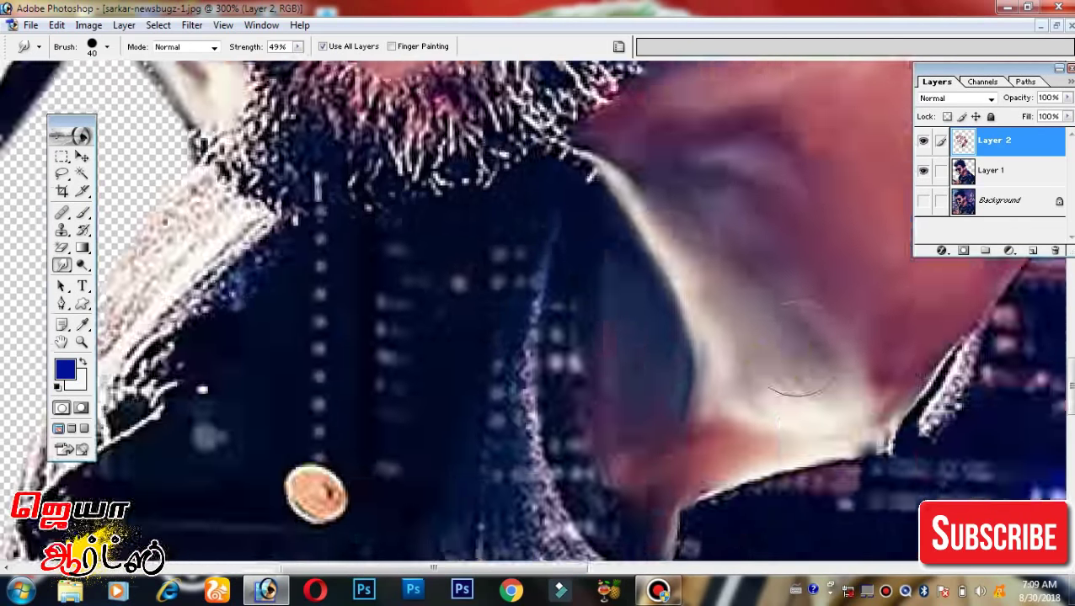
pyautogui.hotkey('ctrl', '+')
pyautogui.hotkey('ctrl', '+')
pyautogui.hotkey('ctrl', '+')
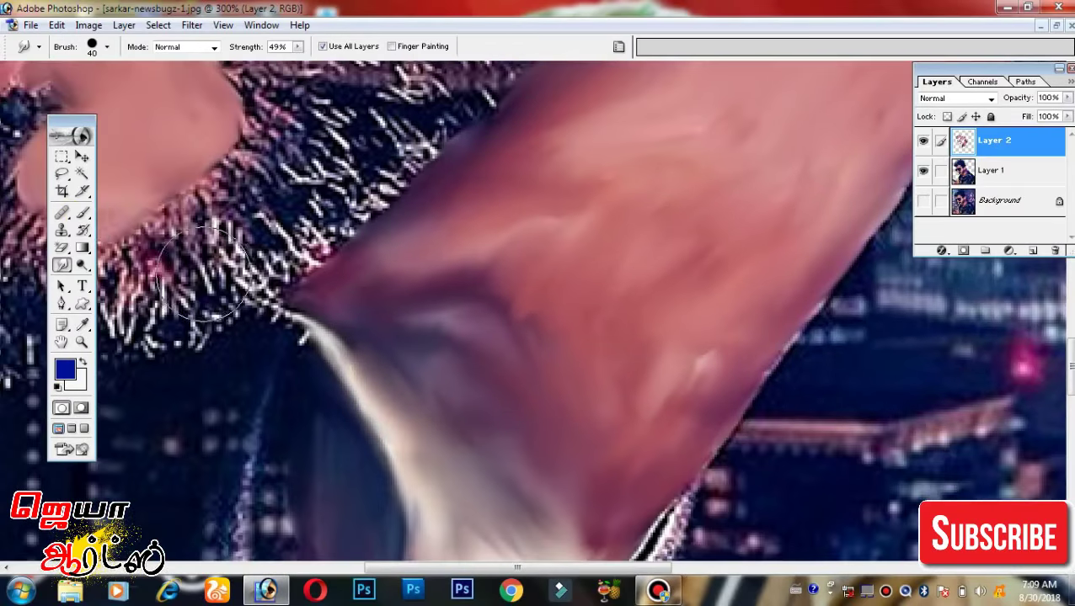
# Add Layer 3 and set up a pink skin-tone brush at size 60 and about 24% opacity.
pyautogui.click(82, 213)
pyautogui.click(134, 211)
pyautogui.hotkey('ctrl', 'shift', 'alt', 'n')
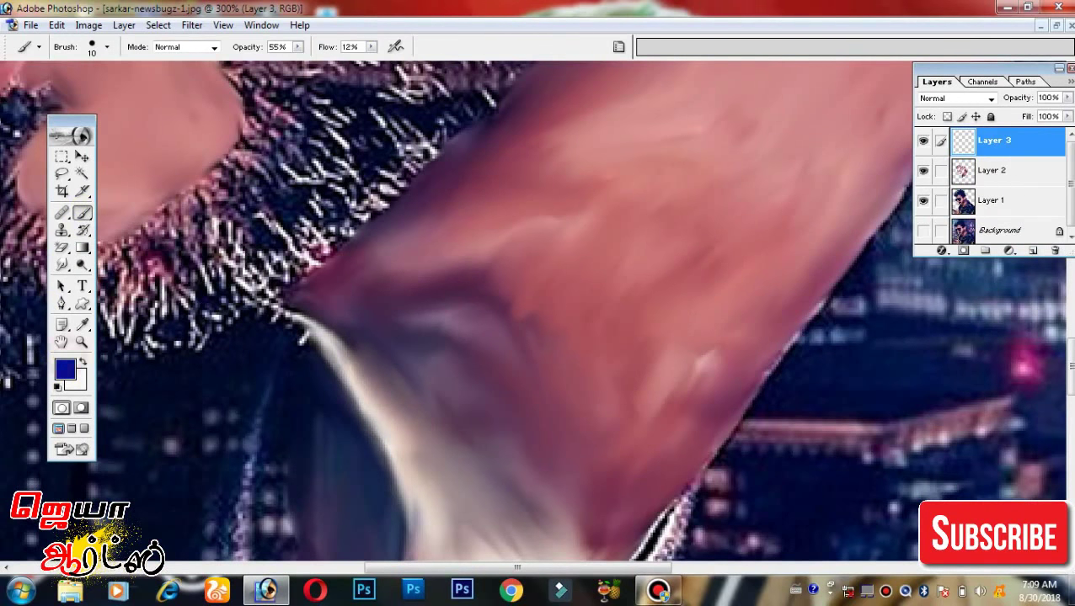
pyautogui.click(65, 369)
pyautogui.click(201, 129)
pyautogui.click(600, 76)
pyautogui.press(']')
pyautogui.press(']')
pyautogui.press(']')
pyautogui.moveTo(297, 46); pyautogui.dragTo(273, 66)
# Paint soft pink skin tone over the neck and along its edge.
pyautogui.moveTo(552, 278)
pyautogui.mouseDown()
pyautogui.moveTo(504, 312)
pyautogui.moveTo(497, 391)
pyautogui.moveTo(514, 193)
pyautogui.mouseUp()
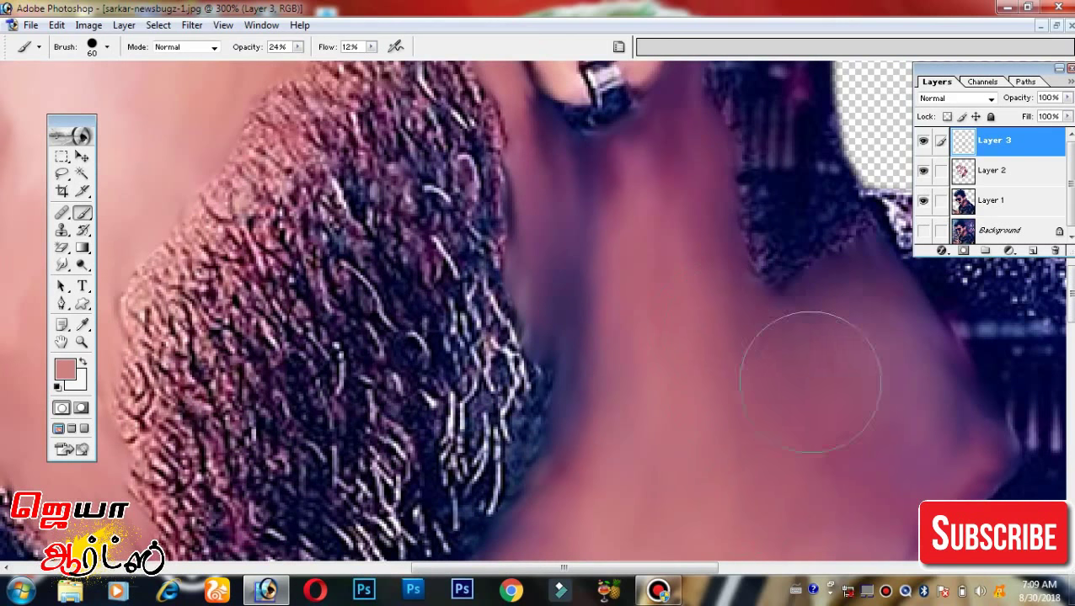
pyautogui.moveTo(822, 466)
pyautogui.mouseDown()
pyautogui.moveTo(851, 373)
pyautogui.moveTo(977, 162)
pyautogui.mouseUp()
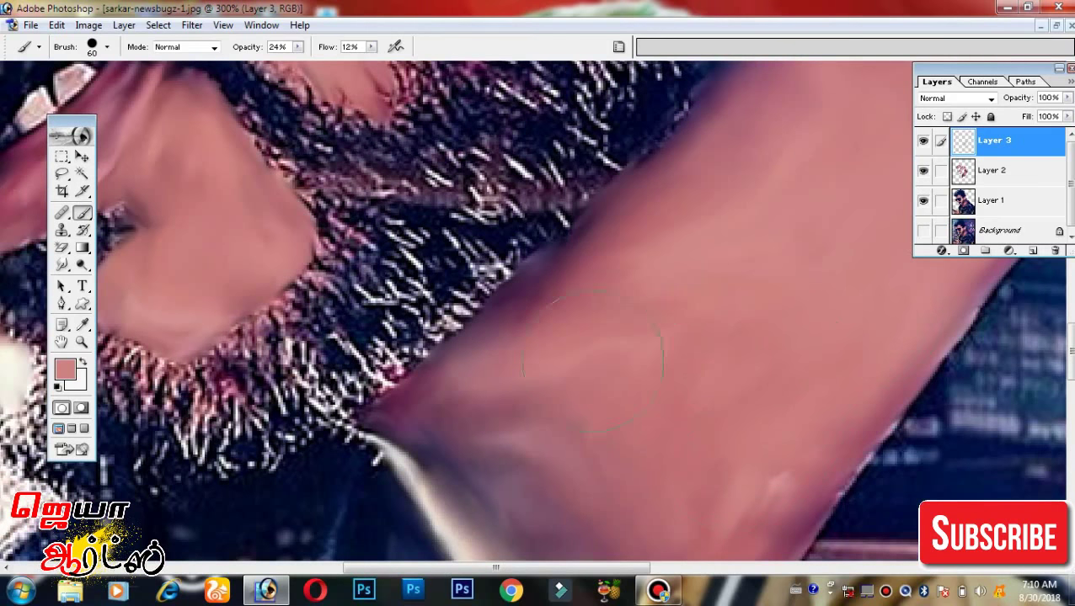
pyautogui.scroll(-3, 741, 353)
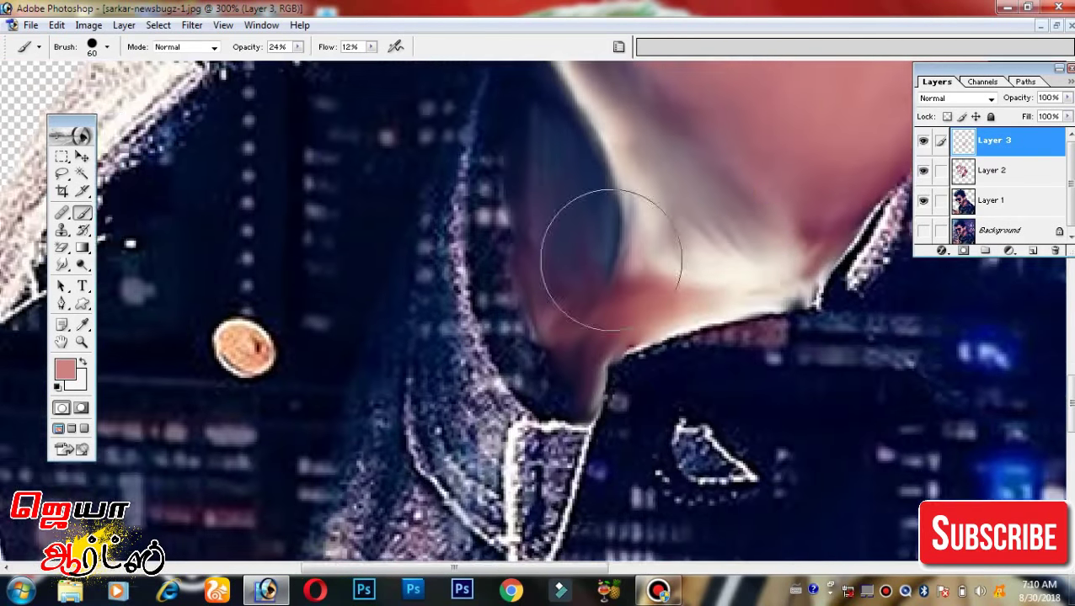
pyautogui.moveTo(590, 304)
pyautogui.mouseDown()
pyautogui.moveTo(638, 321)
pyautogui.moveTo(581, 252)
pyautogui.mouseUp()
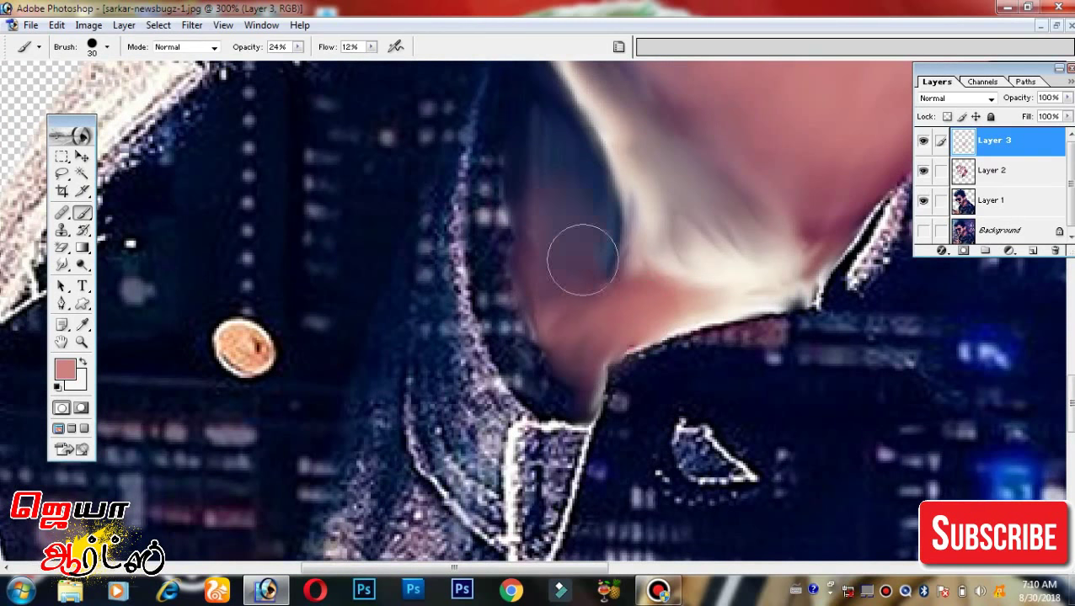
pyautogui.hotkey('ctrl', '-')
pyautogui.hotkey('ctrl', '-')
pyautogui.hotkey('ctrl', '+')
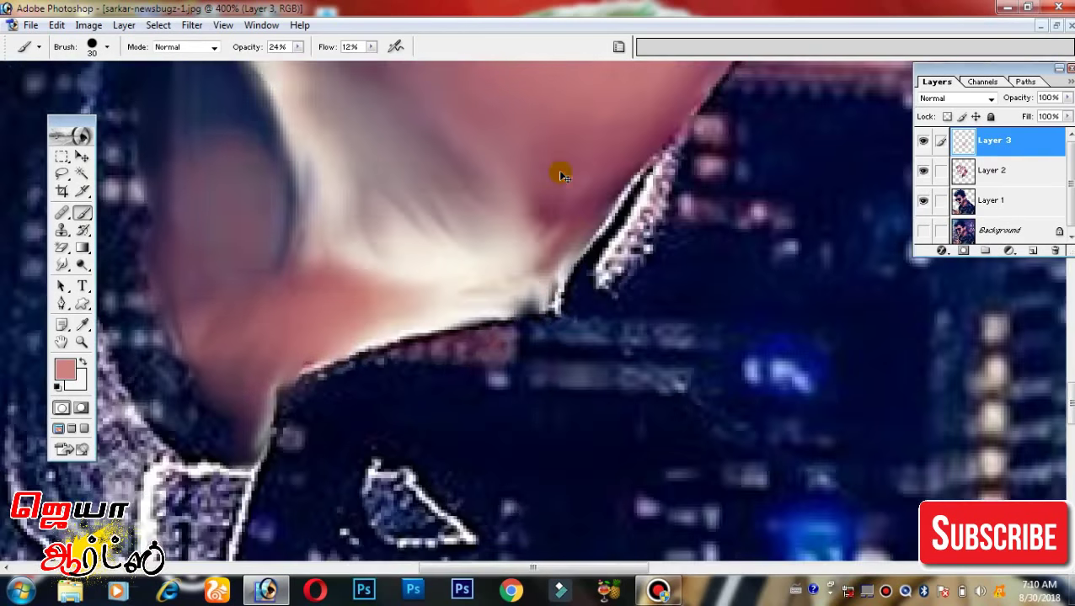
pyautogui.hotkey('ctrl', '+')
pyautogui.hotkey('ctrl', '+')
# Paint pink over the neck shadow under the collar, then pan to the beard, neck and ear.
pyautogui.moveTo(653, 437)
pyautogui.mouseDown()
pyautogui.moveTo(571, 398)
pyautogui.moveTo(492, 308)
pyautogui.moveTo(646, 291)
pyautogui.mouseUp()
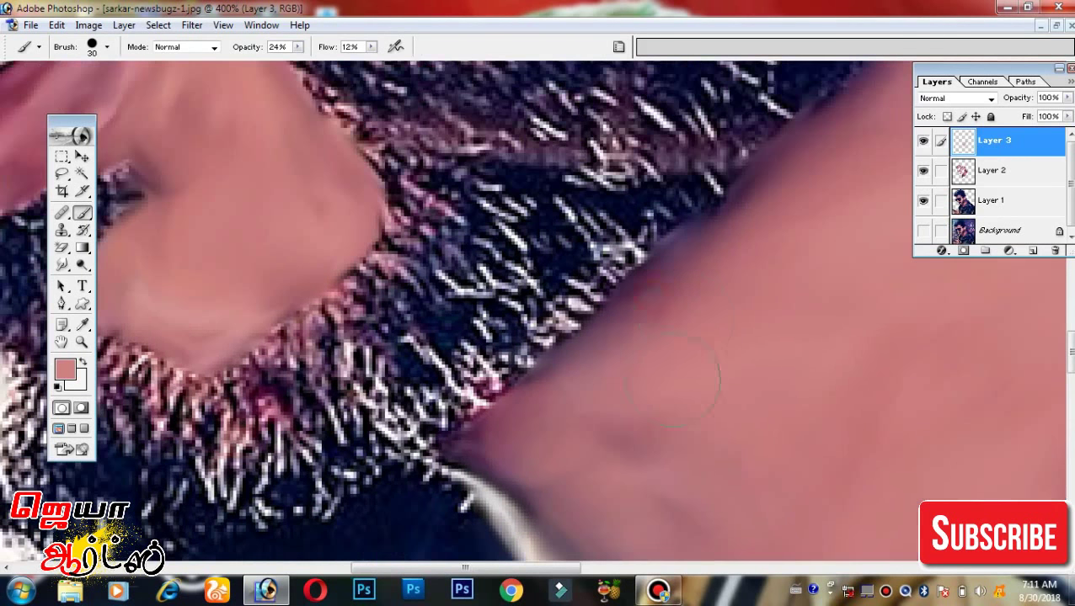
pyautogui.moveTo(807, 180); pyautogui.dragTo(576, 316)
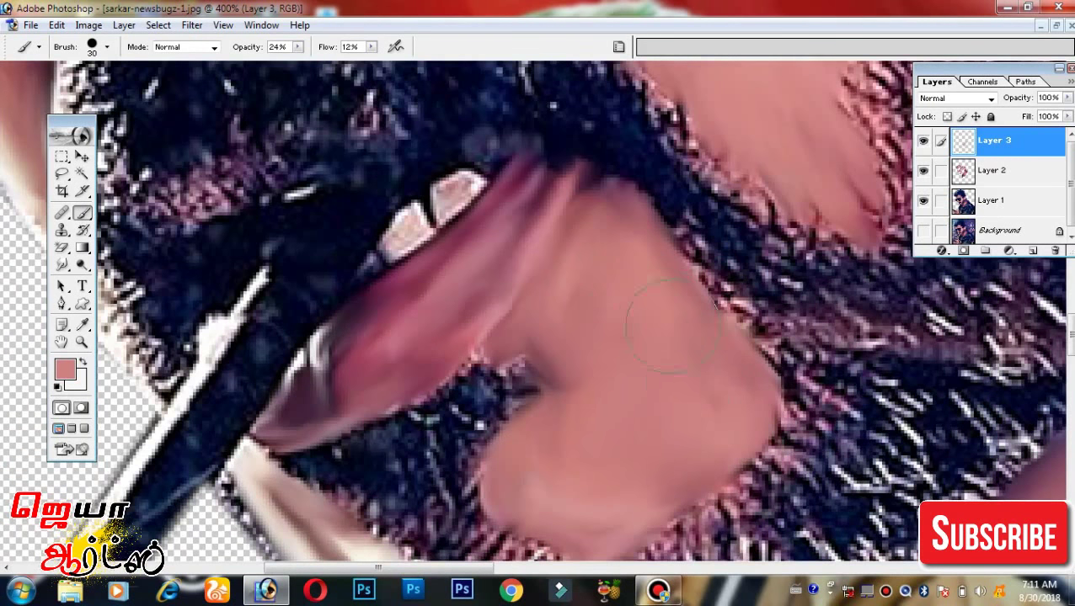
pyautogui.moveTo(652, 275); pyautogui.dragTo(700, 413)
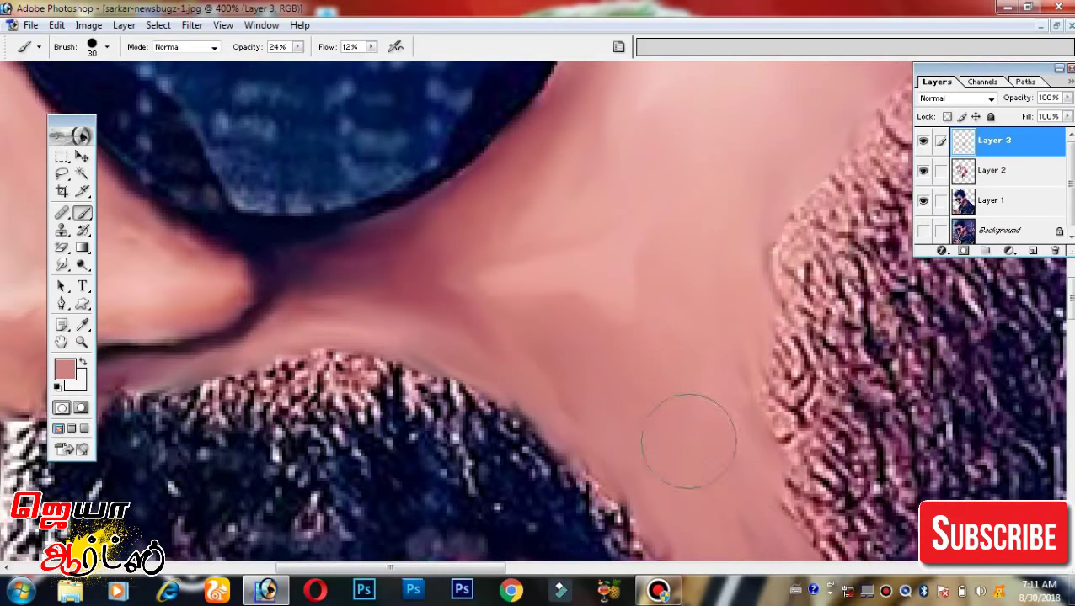
pyautogui.scroll(3, 689, 442)
pyautogui.scroll(3, 746, 314)
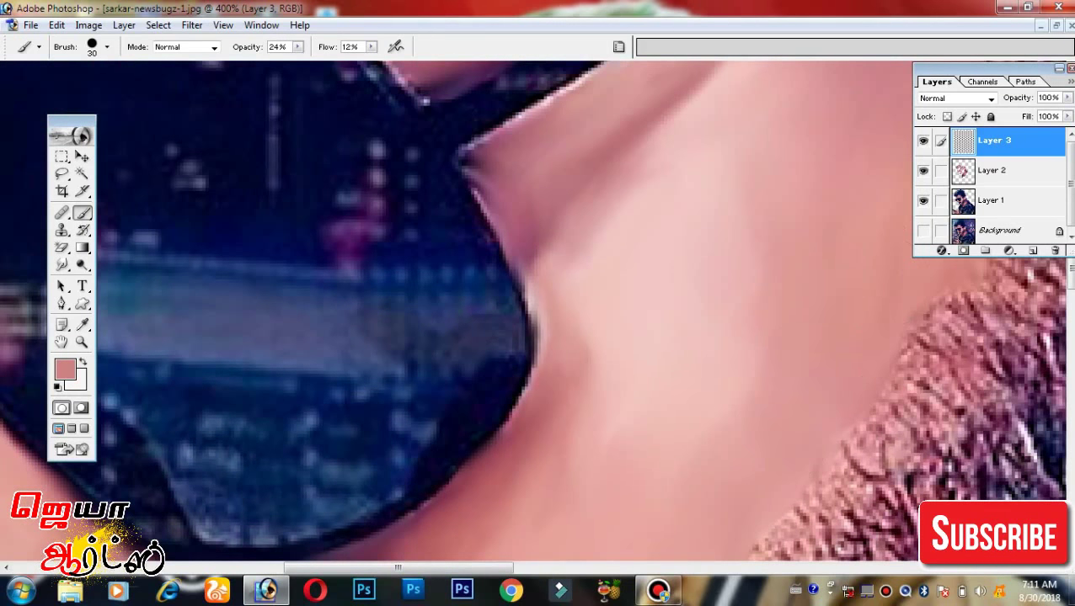
pyautogui.scroll(3, 637, 410)
pyautogui.scroll(-3, 876, 523)
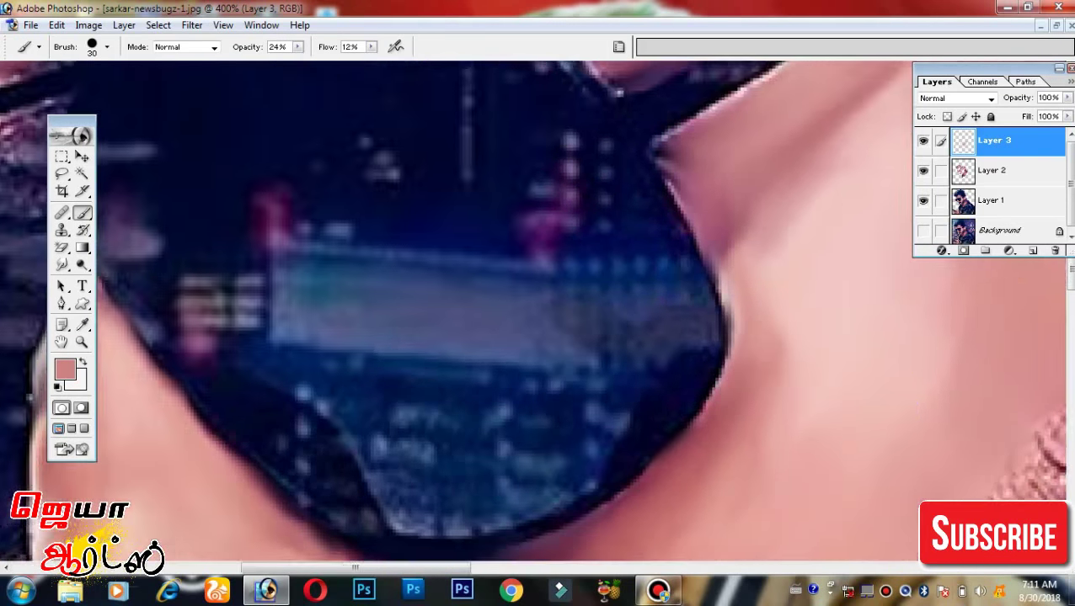
pyautogui.scroll(-3, 829, 438)
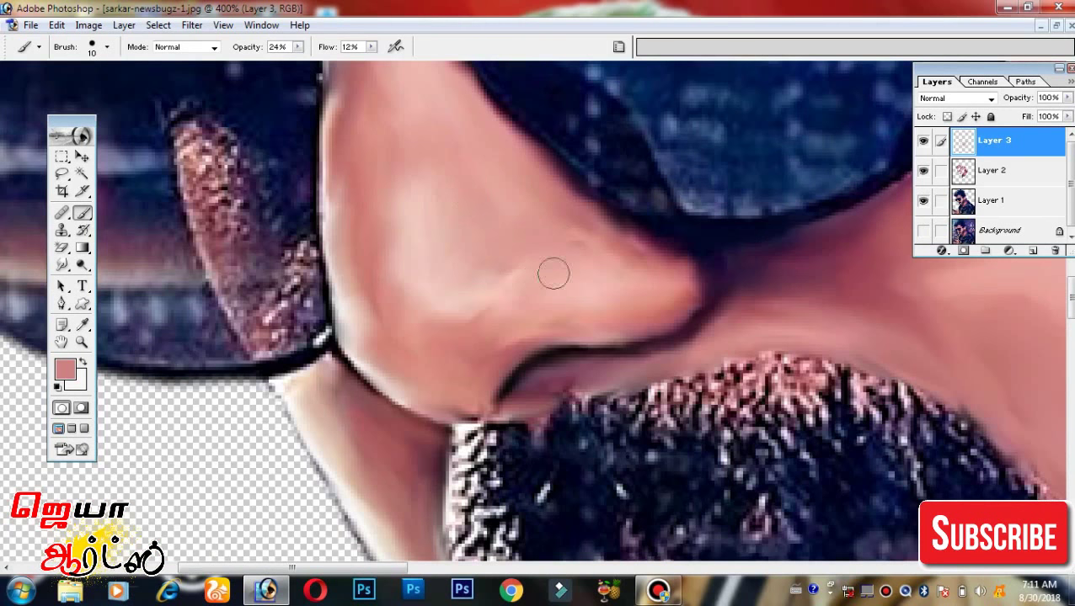
pyautogui.scroll(-5, 422, 287)
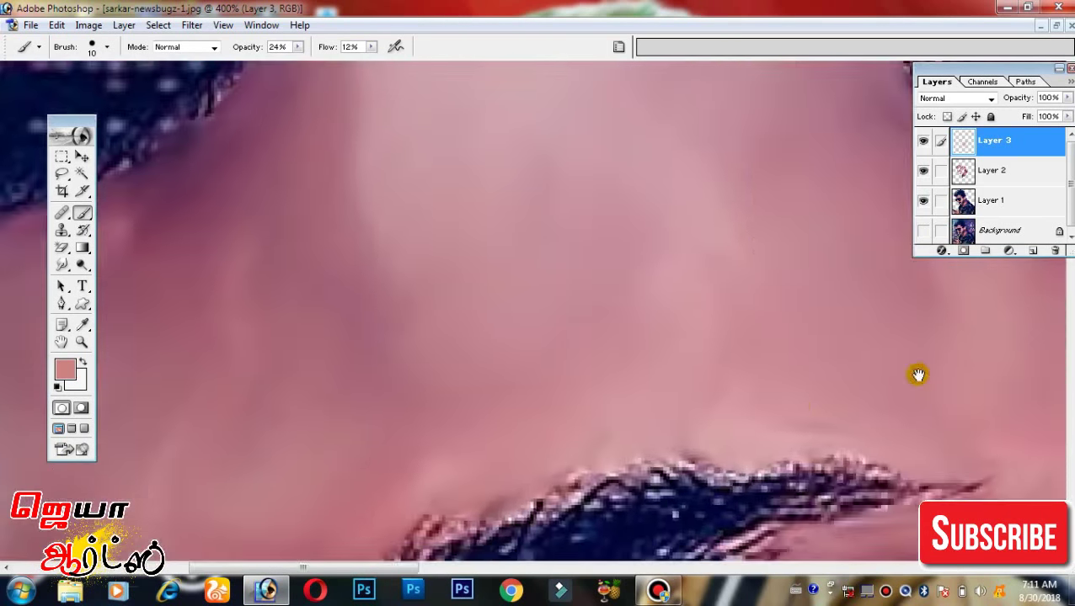
# Enlarge the brush to 20 and move around the face at 400% to check the coverage.
pyautogui.press(']')
pyautogui.scroll(-5, 371, 277)
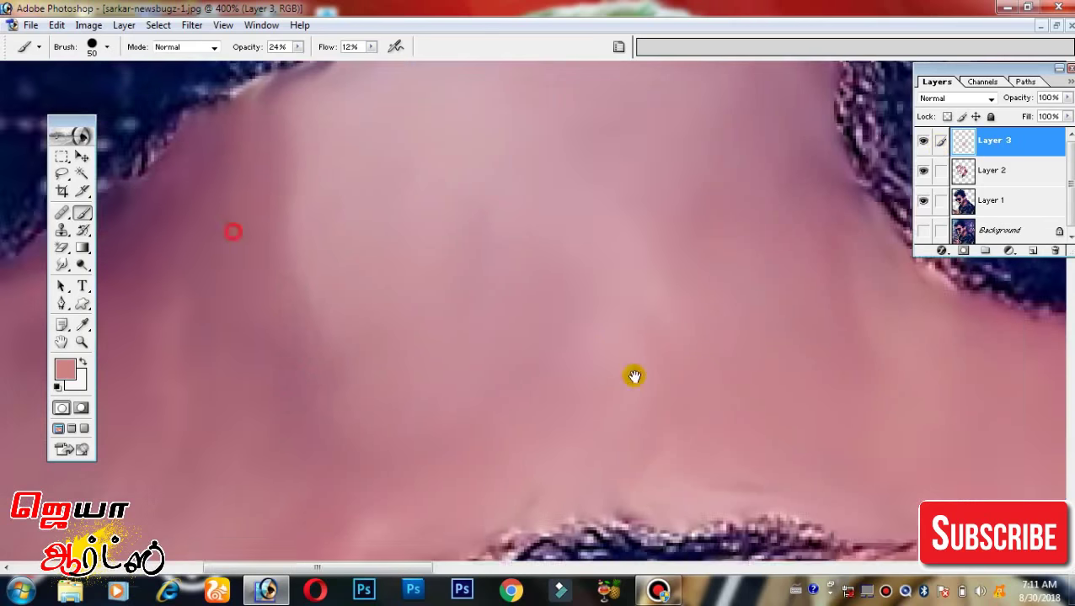
pyautogui.scroll(-3, 372, 276)
pyautogui.scroll(2, 452, 355)
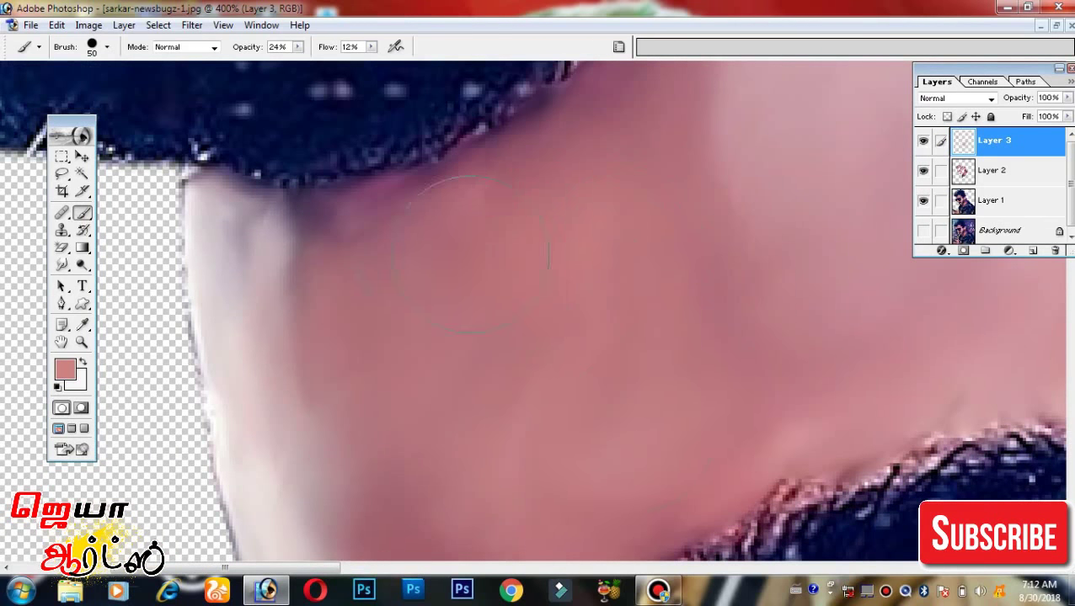
pyautogui.scroll(-3, 588, 149)
pyautogui.scroll(-2, 588, 149)
pyautogui.scroll(2, 588, 149)
pyautogui.scroll(2, 592, 152)
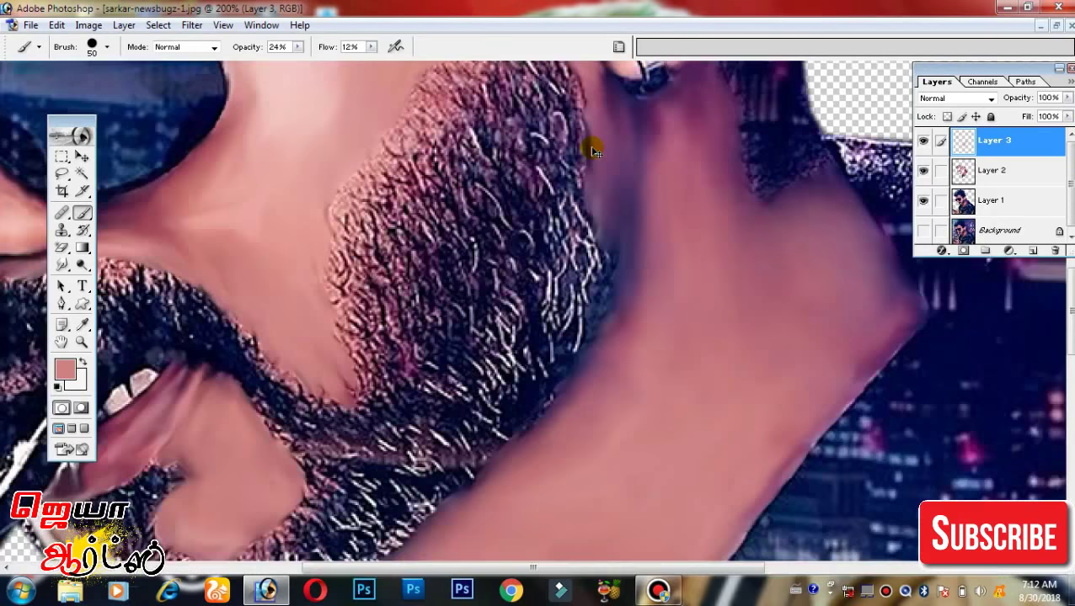
pyautogui.scroll(-2, 592, 152)
pyautogui.scroll(2, 511, 408)
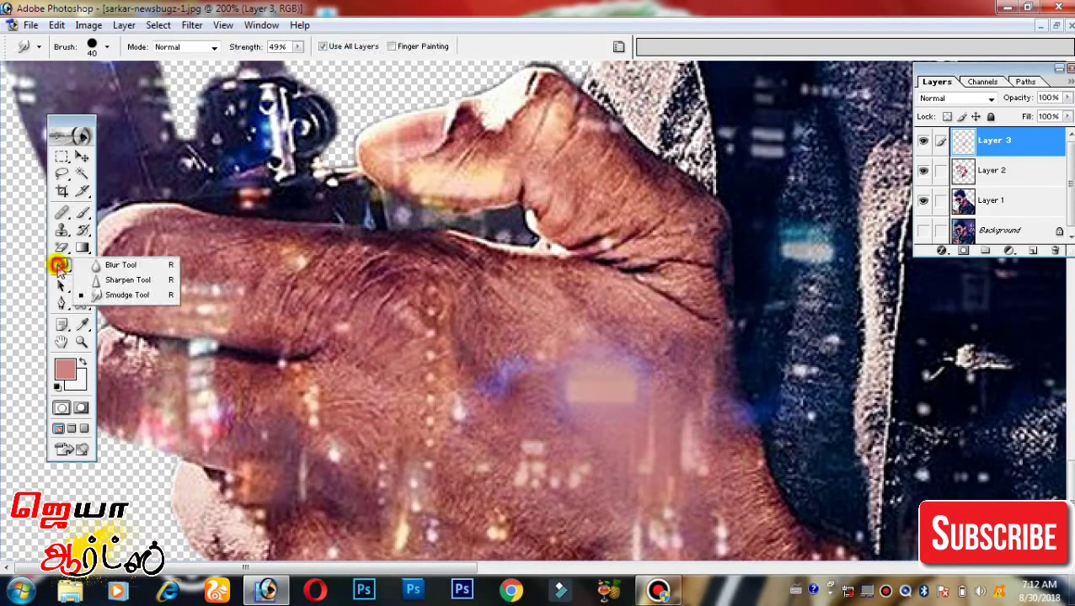
# Merge Layer 3 down into Layer 2 and smear pink tone across the back of the hand.
pyautogui.moveTo(61, 265); pyautogui.dragTo(126, 292)
pyautogui.hotkey('alt', '[')
pyautogui.click(1001, 150)
pyautogui.hotkey('ctrl', 'e')
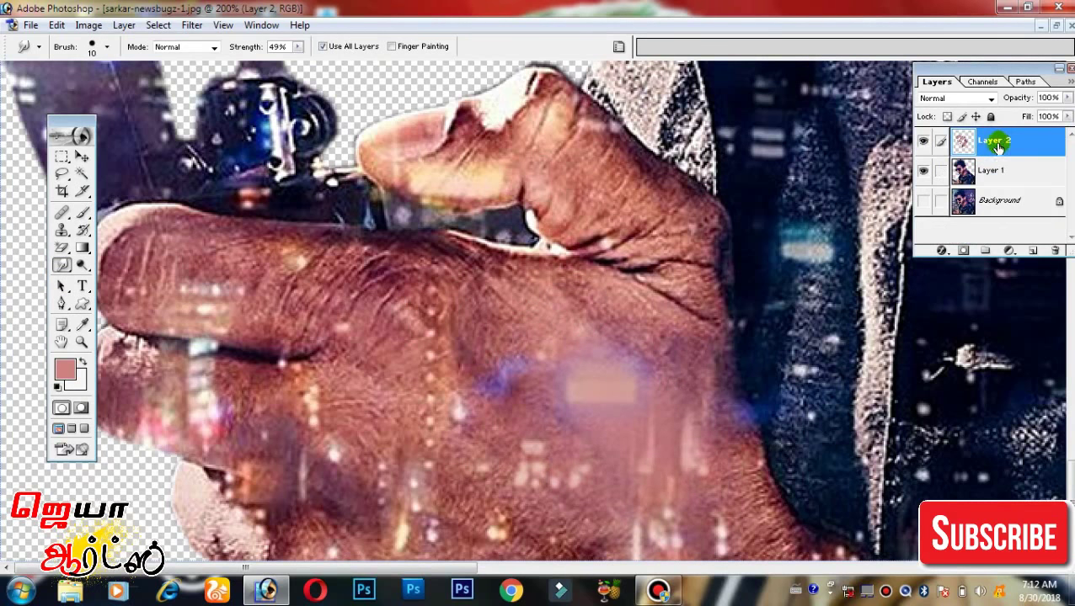
pyautogui.moveTo(505, 270); pyautogui.dragTo(587, 375)
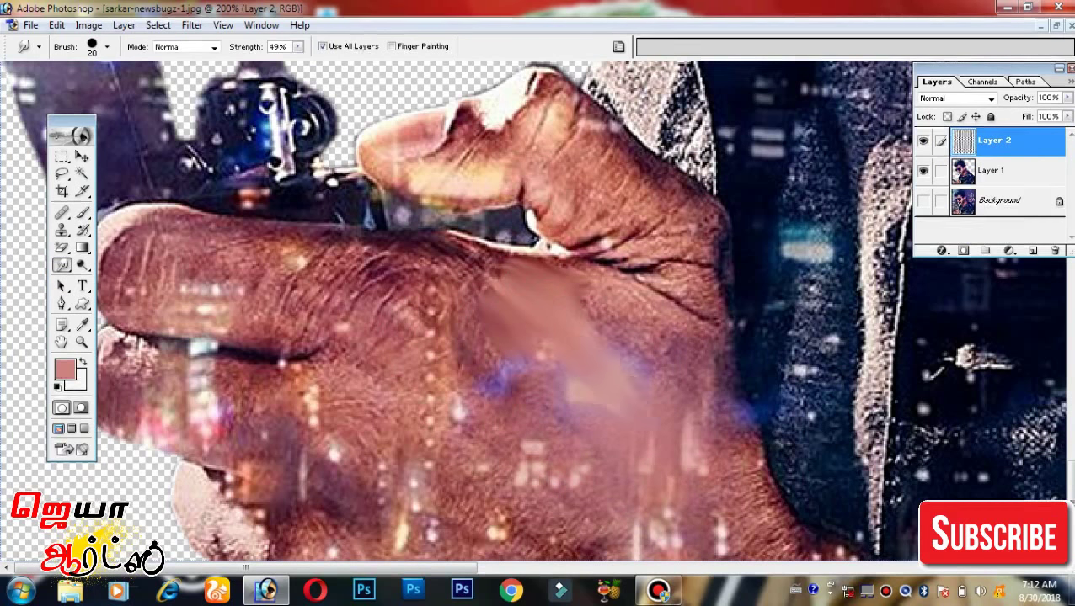
pyautogui.moveTo(581, 316)
pyautogui.mouseDown()
pyautogui.moveTo(682, 354)
pyautogui.moveTo(674, 489)
pyautogui.moveTo(741, 539)
pyautogui.mouseUp()
# With a size-40 brush, smooth the lower hand's bright spots and pale pink patch.
pyautogui.hscroll(2, 665, 497)
pyautogui.press(']')
pyautogui.press(']')
pyautogui.moveTo(396, 396)
pyautogui.mouseDown()
pyautogui.moveTo(556, 539)
pyautogui.moveTo(670, 539)
pyautogui.mouseUp()
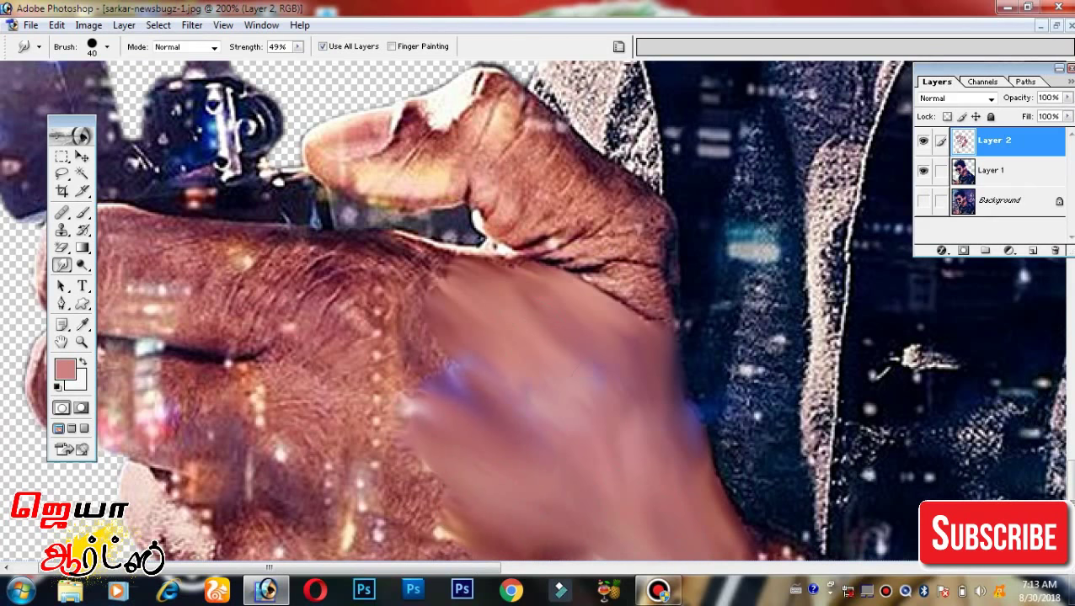
pyautogui.moveTo(589, 397); pyautogui.dragTo(639, 435)
pyautogui.moveTo(363, 438)
pyautogui.mouseDown()
pyautogui.moveTo(421, 535)
pyautogui.moveTo(363, 539)
pyautogui.moveTo(501, 506)
pyautogui.mouseUp()
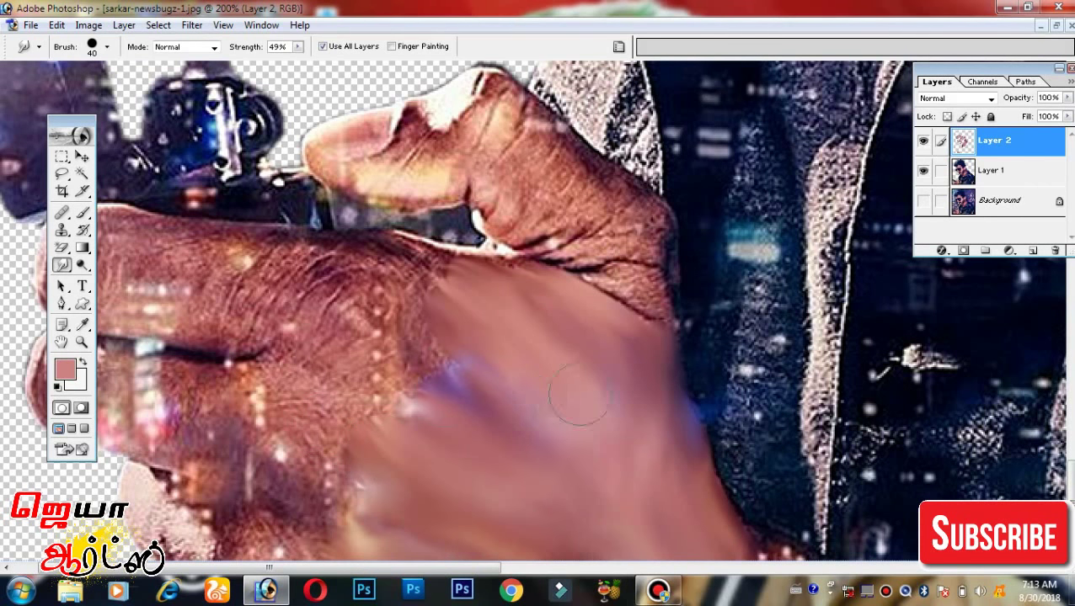
pyautogui.moveTo(142, 498)
pyautogui.mouseDown()
pyautogui.moveTo(147, 516)
pyautogui.moveTo(253, 463)
pyautogui.mouseUp()
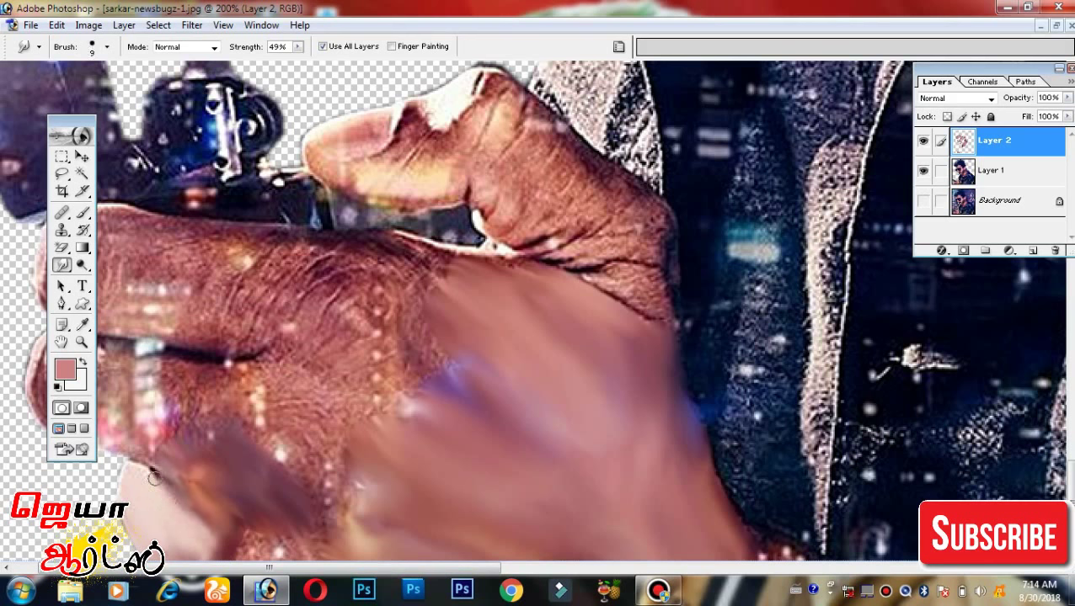
# Blend the finger's bright spots and the lower knuckle and crease skin smoothly.
pyautogui.hscroll(2, 261, 455)
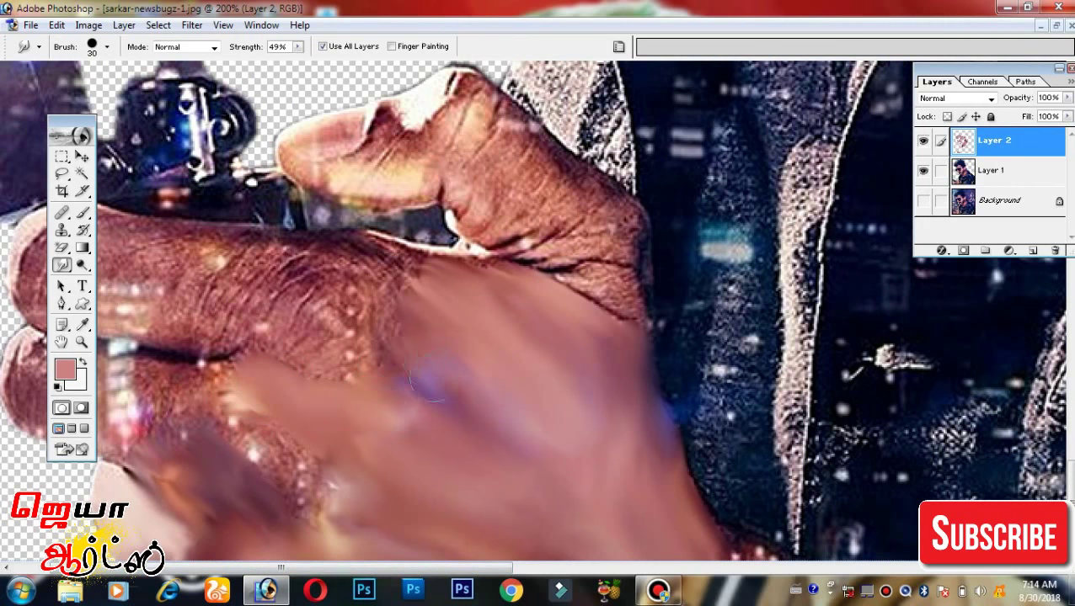
pyautogui.moveTo(375, 396)
pyautogui.mouseDown()
pyautogui.moveTo(375, 269)
pyautogui.moveTo(456, 299)
pyautogui.moveTo(427, 398)
pyautogui.mouseUp()
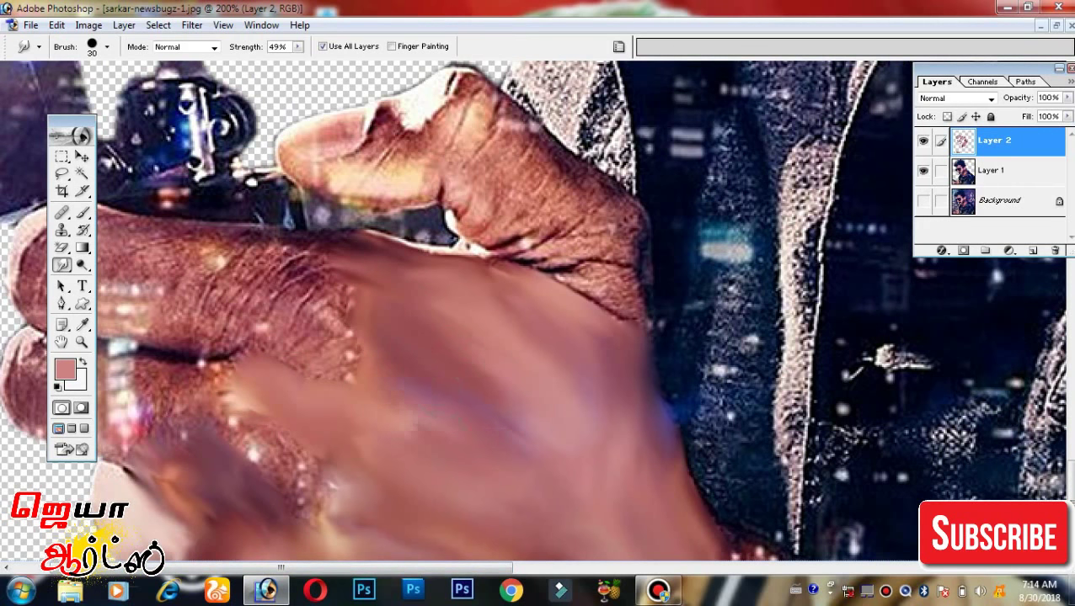
pyautogui.moveTo(253, 413); pyautogui.dragTo(287, 471)
pyautogui.moveTo(303, 522); pyautogui.dragTo(230, 462)
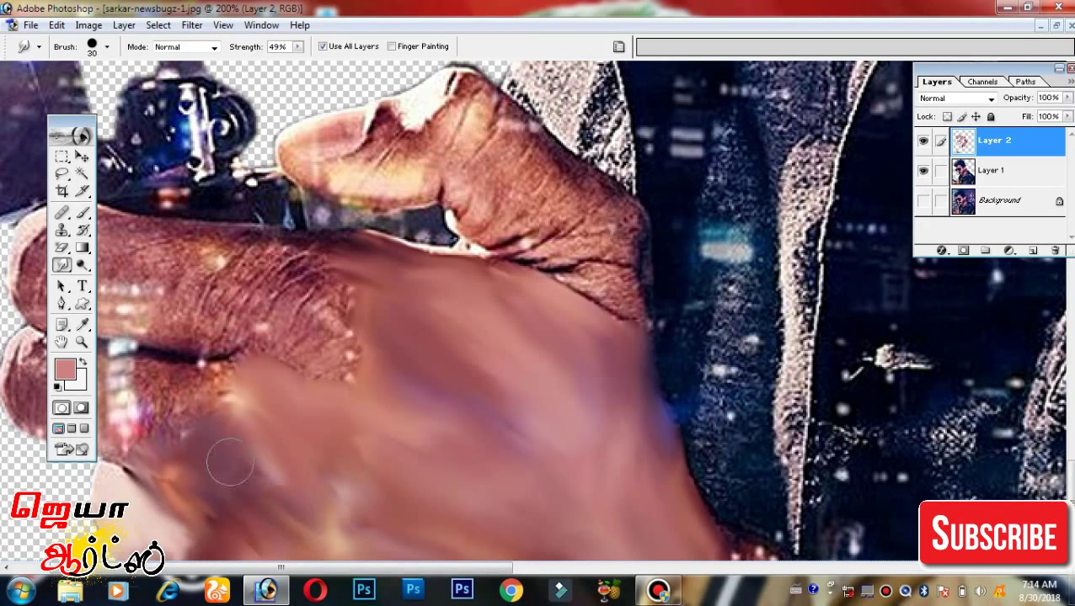
pyautogui.moveTo(193, 493); pyautogui.dragTo(251, 537)
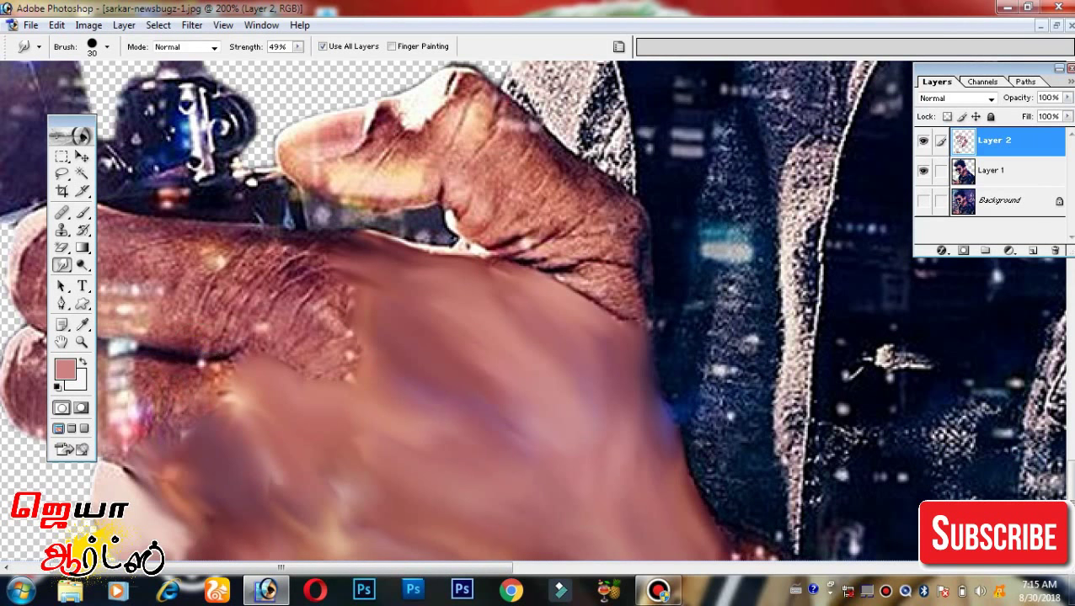
pyautogui.moveTo(160, 396)
pyautogui.mouseDown()
pyautogui.moveTo(126, 371)
pyautogui.moveTo(202, 370)
pyautogui.moveTo(93, 416)
pyautogui.moveTo(192, 477)
pyautogui.mouseUp()
# Smudge the pink highlights on the lower finger at the hand's left side.
pyautogui.moveTo(67, 128); pyautogui.dragTo(389, 120)
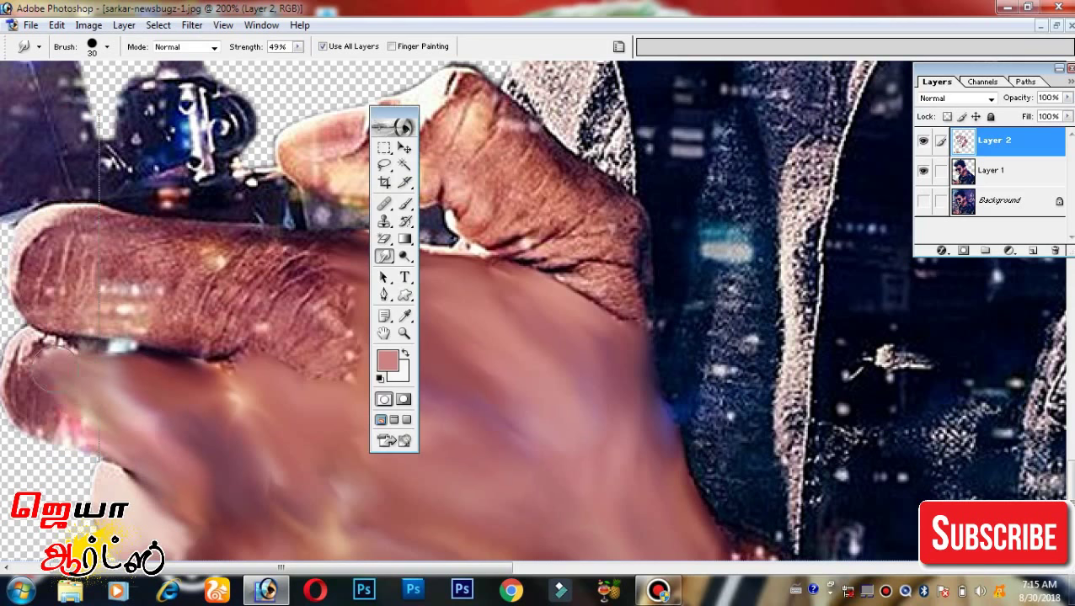
pyautogui.moveTo(38, 396); pyautogui.dragTo(139, 444)
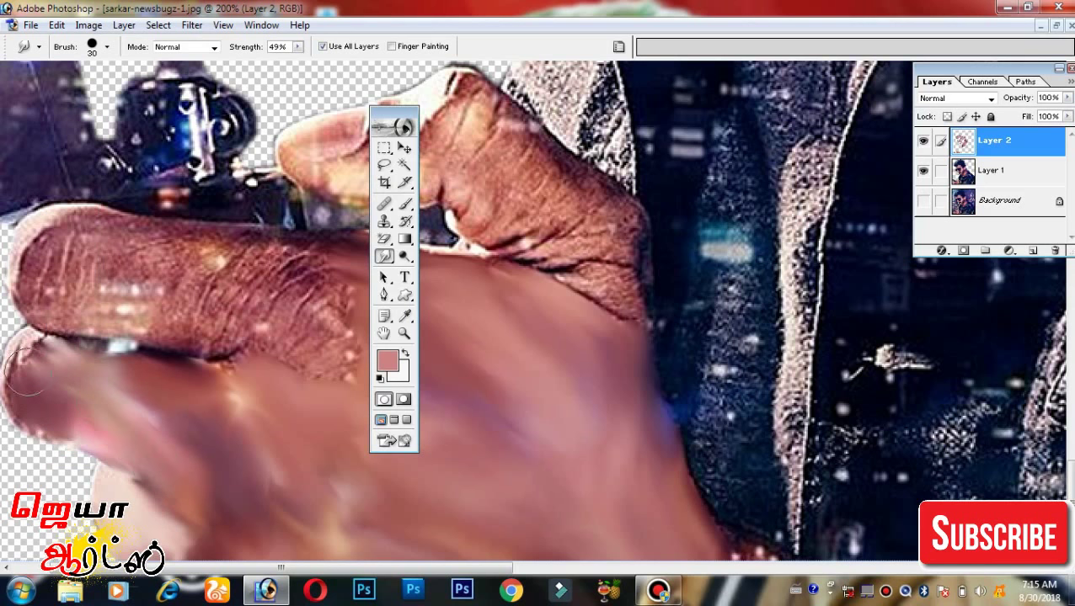
pyautogui.moveTo(67, 434); pyautogui.dragTo(113, 459)
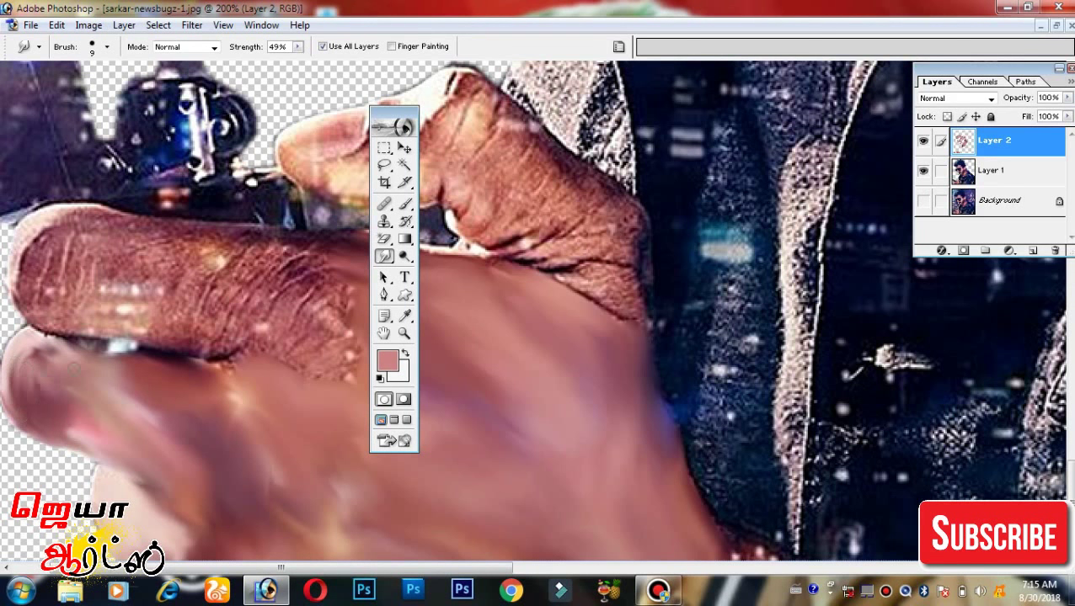
pyautogui.moveTo(226, 374); pyautogui.dragTo(243, 401)
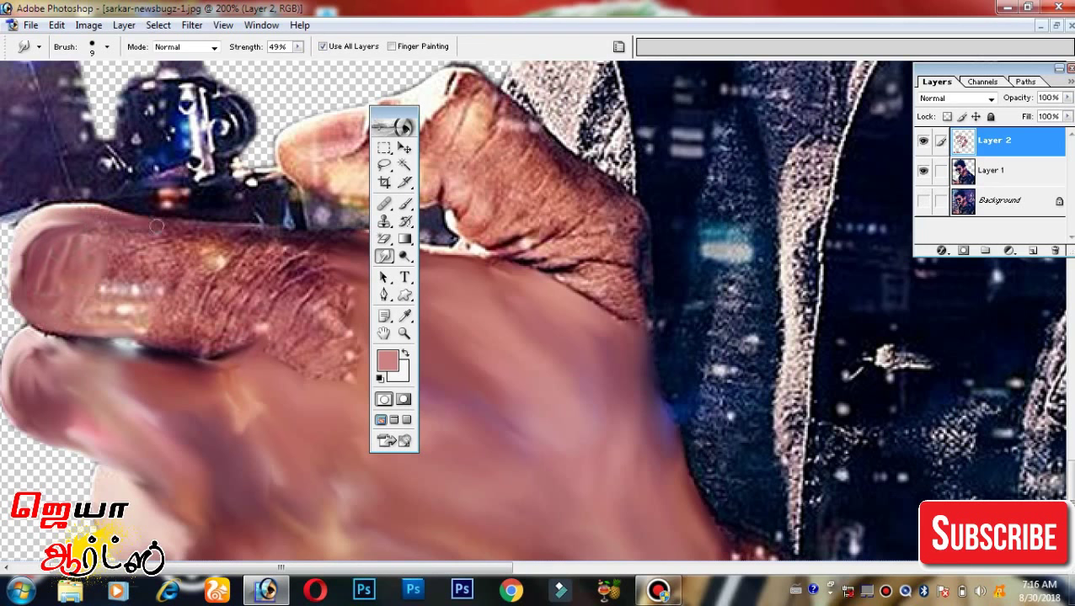
# With a size-30 brush, smooth the finger skin texture and its light spot.
pyautogui.press(']')
pyautogui.press(']')
pyautogui.moveTo(165, 270); pyautogui.dragTo(118, 257)
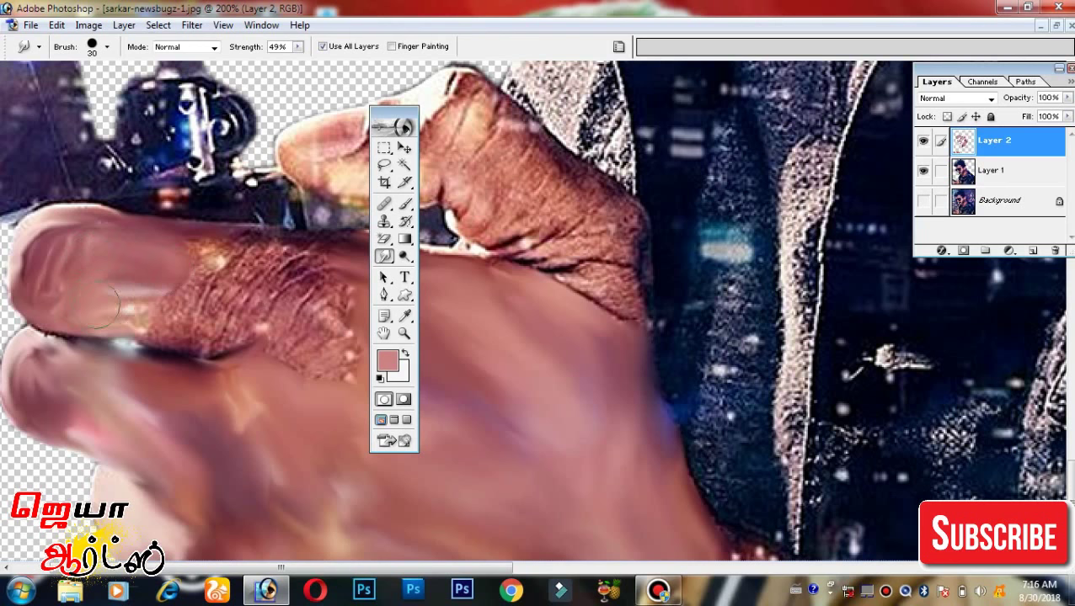
pyautogui.moveTo(101, 307)
pyautogui.mouseDown()
pyautogui.moveTo(211, 262)
pyautogui.moveTo(210, 311)
pyautogui.moveTo(252, 337)
pyautogui.moveTo(289, 250)
pyautogui.moveTo(329, 252)
pyautogui.mouseUp()
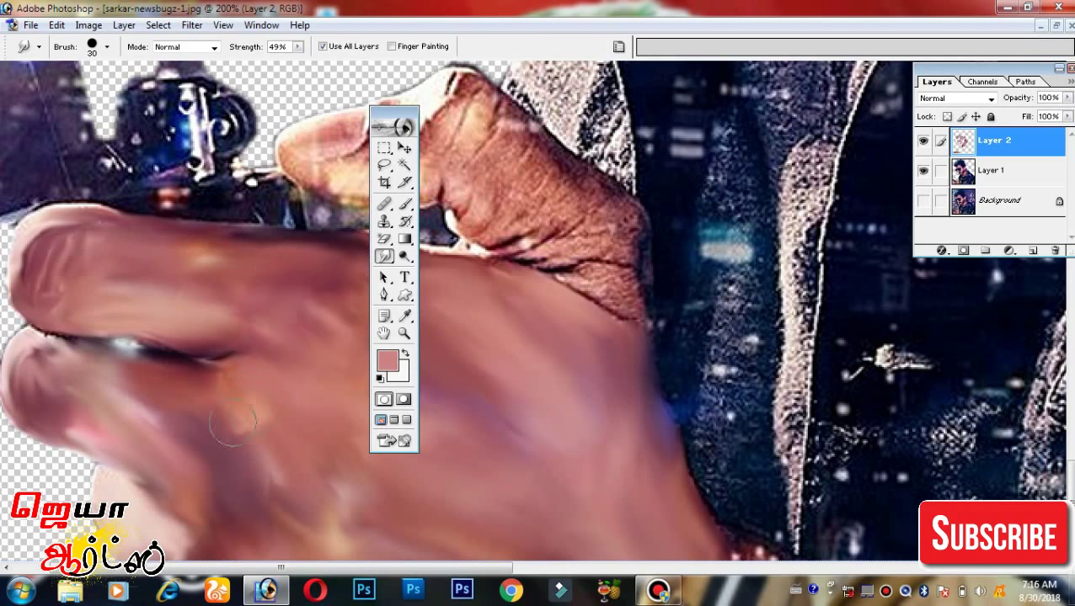
pyautogui.moveTo(233, 419); pyautogui.dragTo(182, 411)
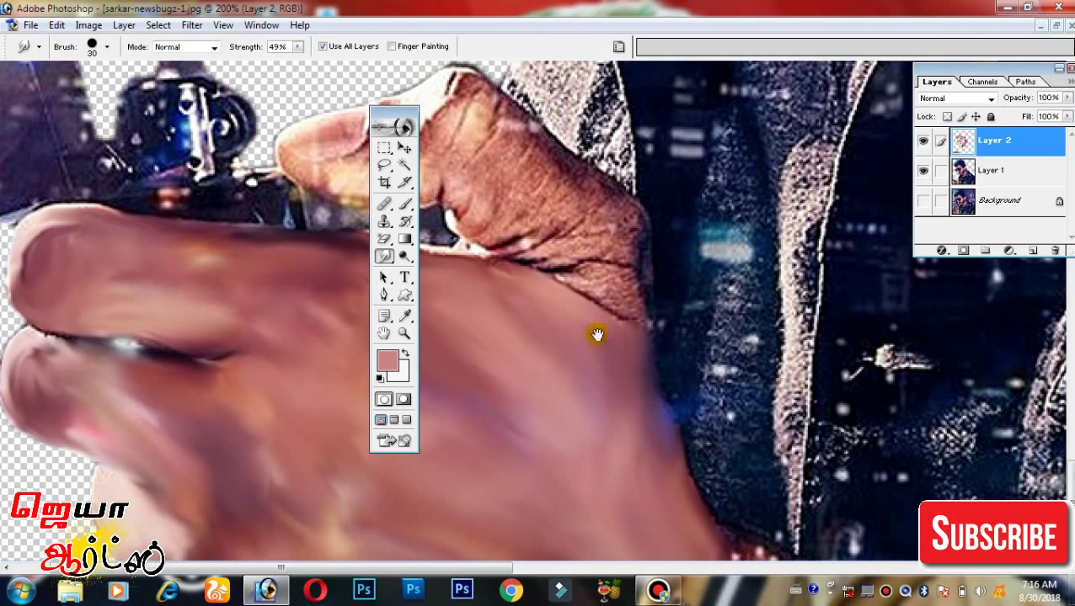
pyautogui.moveTo(597, 335); pyautogui.dragTo(529, 334)
pyautogui.press('[')
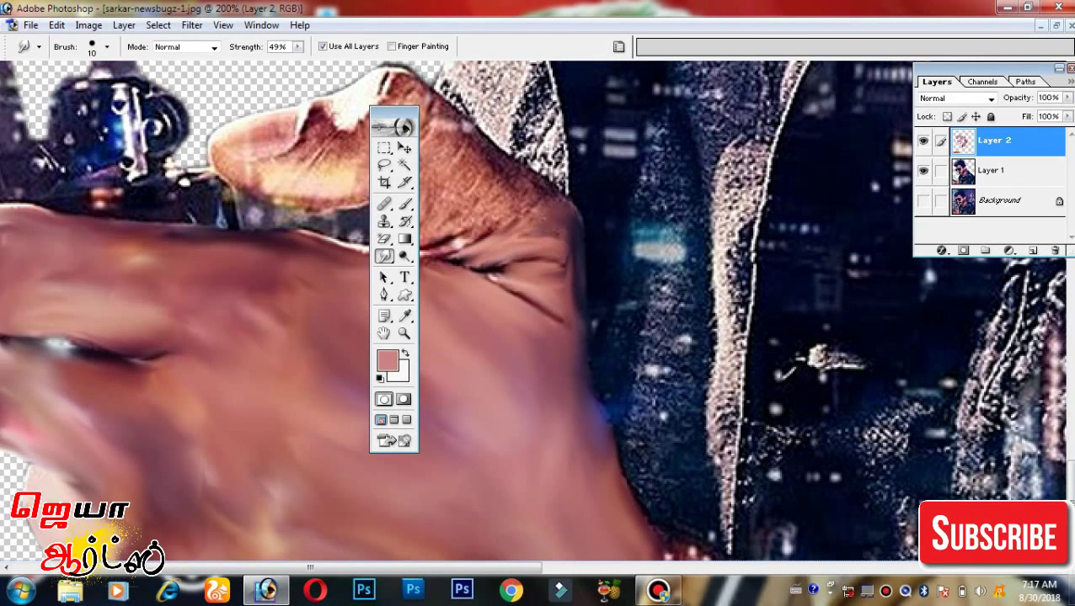
# Smudge the upper finger, the knuckle crease and the hand's right edge smooth with size 20–30 brushes.
pyautogui.moveTo(398, 112); pyautogui.dragTo(80, 164)
pyautogui.moveTo(215, 162); pyautogui.dragTo(326, 199)
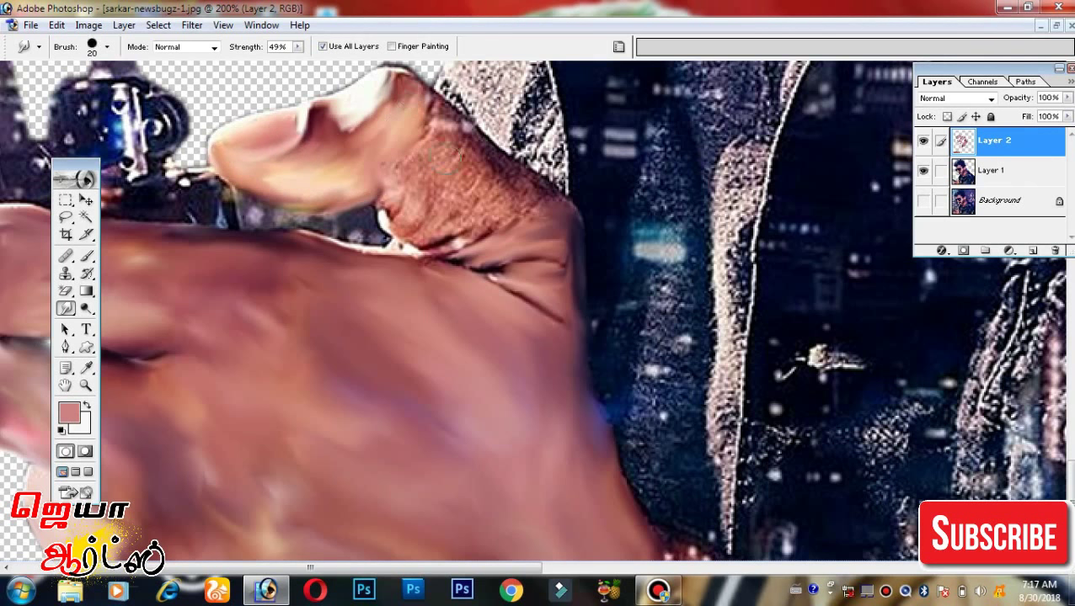
pyautogui.moveTo(445, 157)
pyautogui.mouseDown()
pyautogui.moveTo(438, 135)
pyautogui.moveTo(505, 190)
pyautogui.moveTo(331, 162)
pyautogui.mouseUp()
pyautogui.press(']')
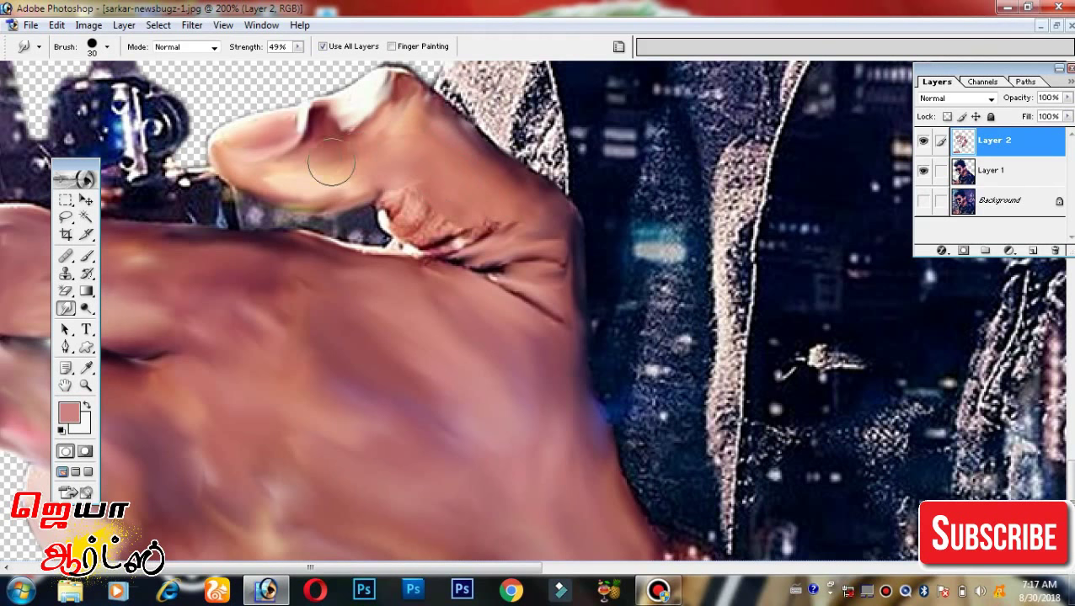
pyautogui.moveTo(364, 129)
pyautogui.mouseDown()
pyautogui.moveTo(405, 105)
pyautogui.moveTo(459, 141)
pyautogui.mouseUp()
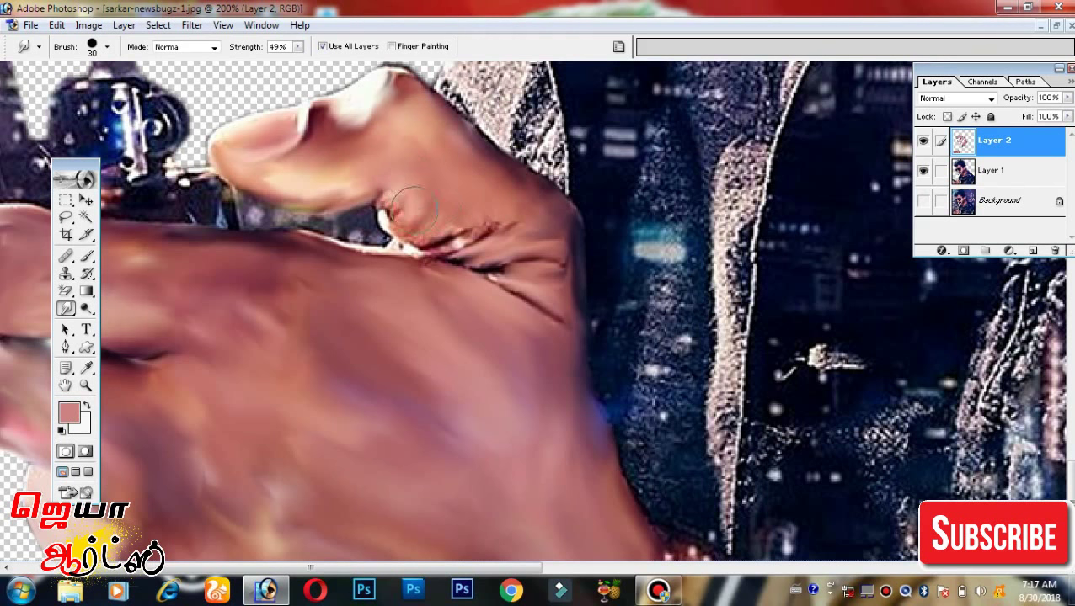
pyautogui.moveTo(461, 249)
pyautogui.mouseDown()
pyautogui.moveTo(528, 261)
pyautogui.moveTo(581, 332)
pyautogui.mouseUp()
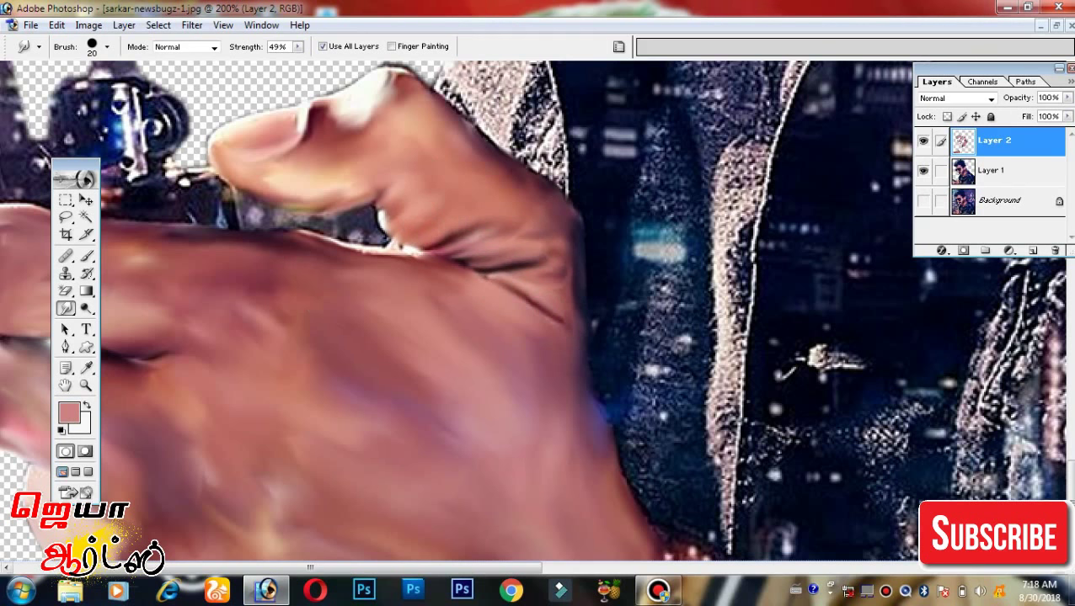
pyautogui.moveTo(582, 375); pyautogui.dragTo(575, 330)
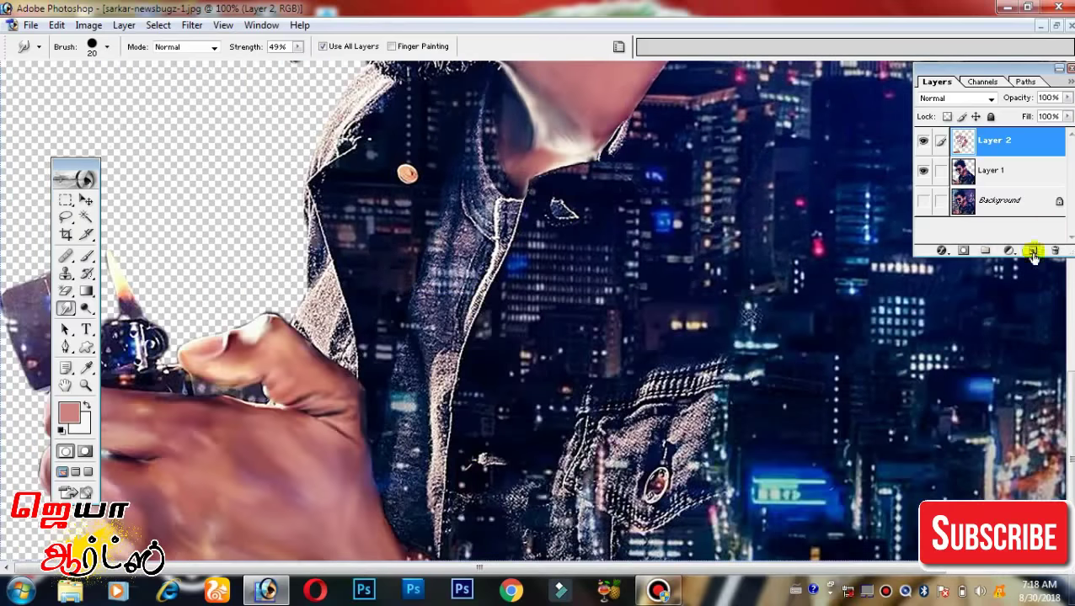
# Add a layer, pan over the lower-left of the image, and delete the unused Layer 3.
pyautogui.click(1032, 252)
pyautogui.click(85, 256)
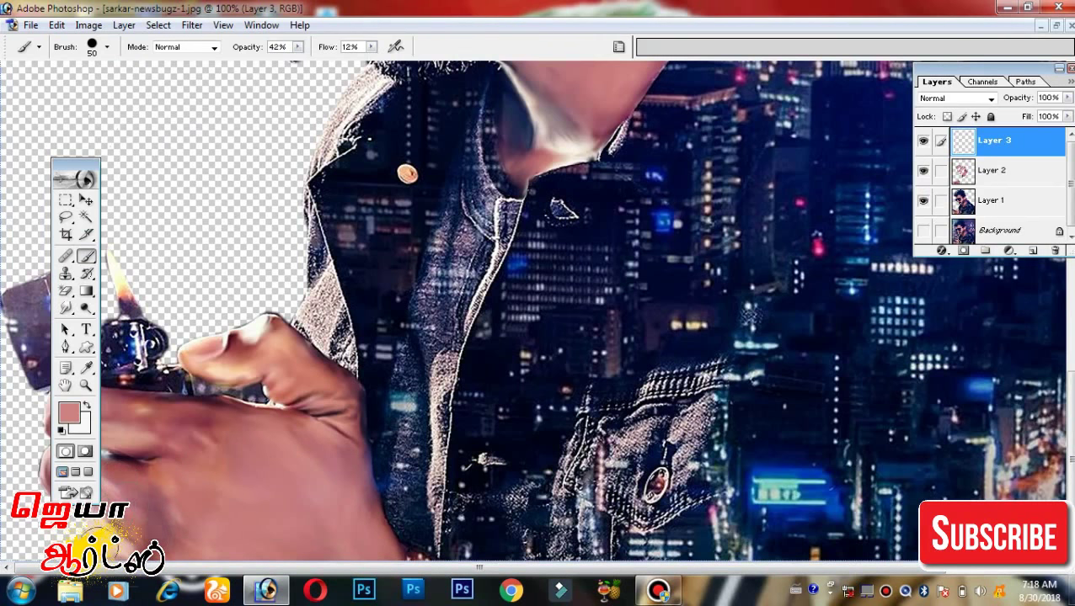
pyautogui.moveTo(86, 166); pyautogui.dragTo(66, 88)
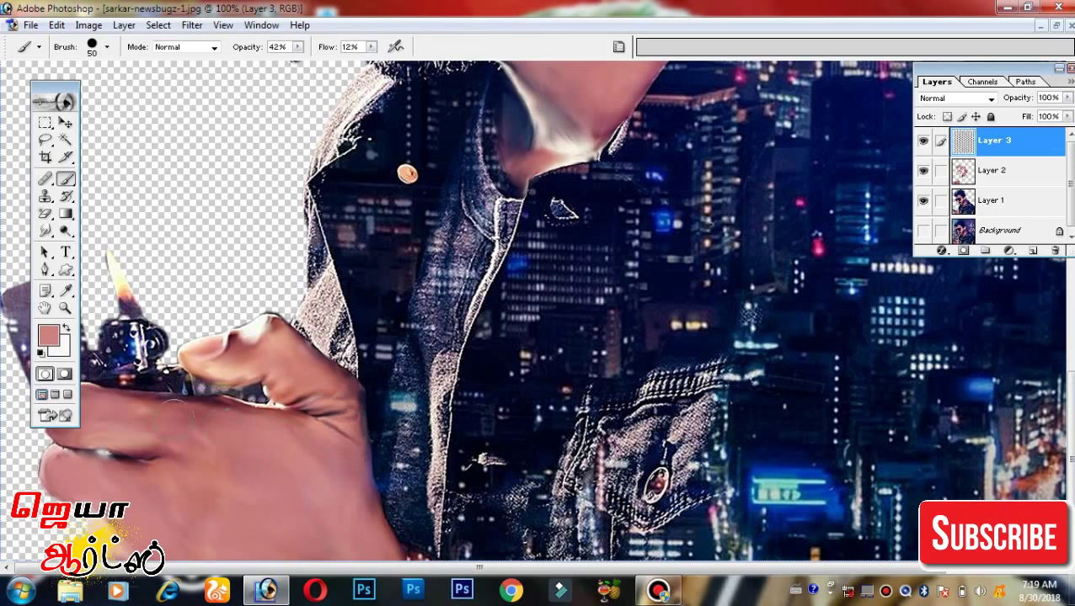
pyautogui.scroll(3, 368, 431)
pyautogui.scroll(2, 505, 388)
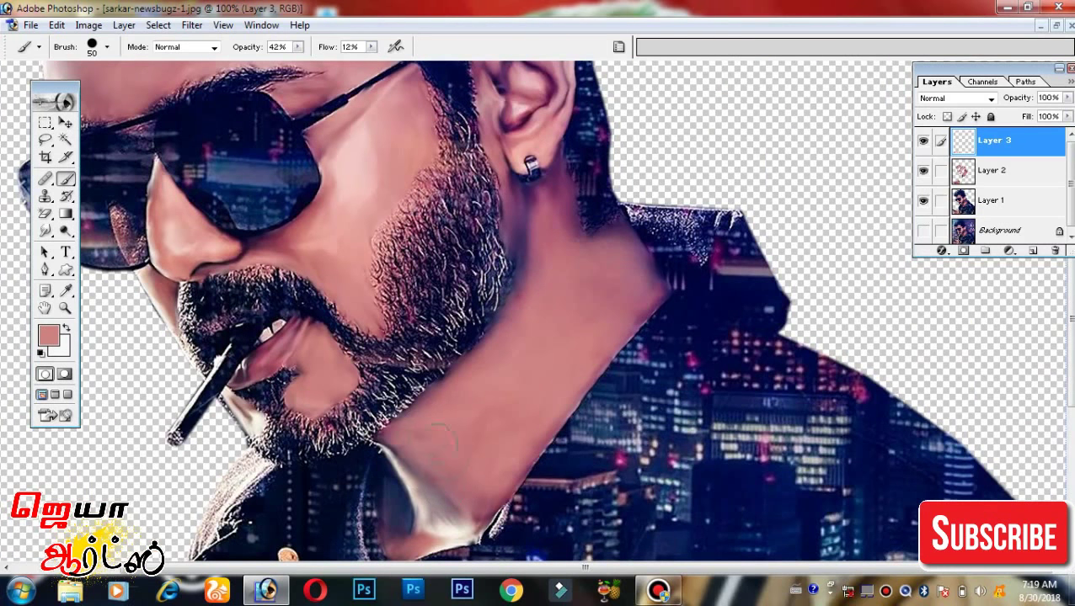
pyautogui.scroll(3, 515, 440)
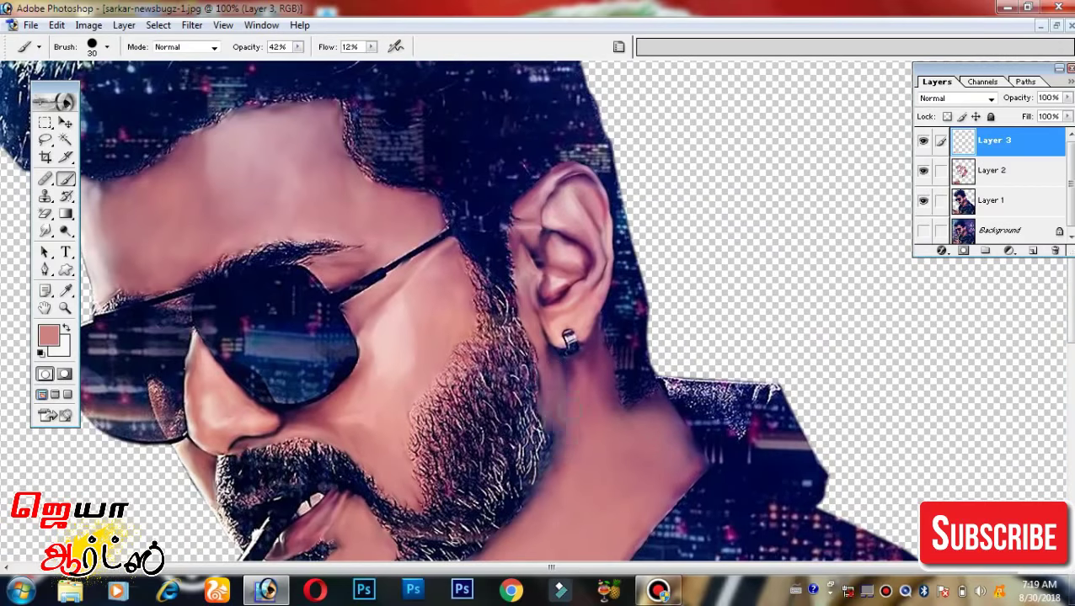
pyautogui.scroll(2, 445, 443)
pyautogui.press('Delete')
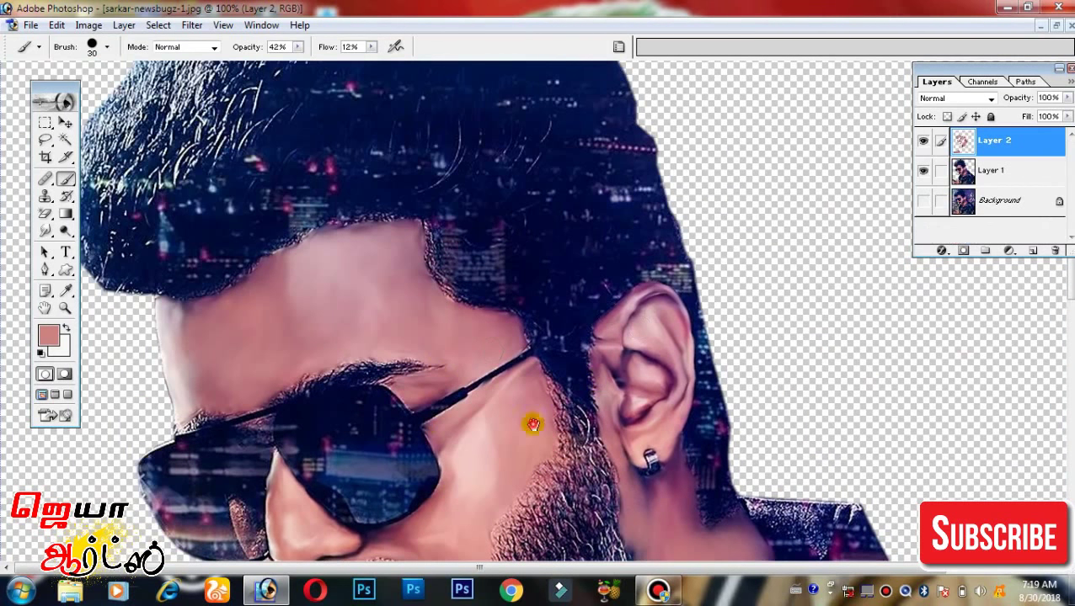
pyautogui.scroll(-4, 528, 424)
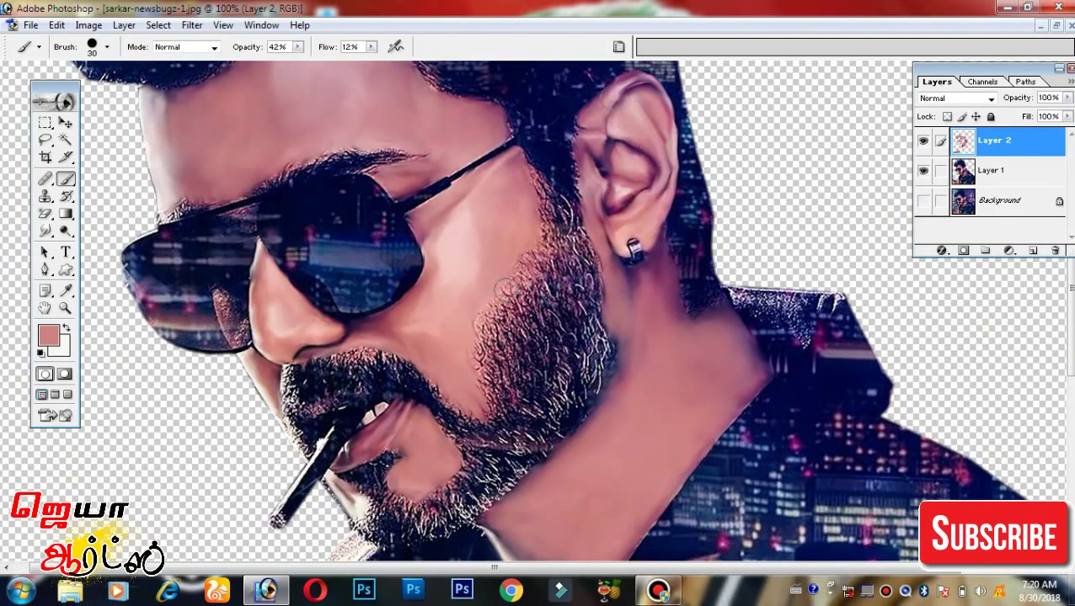
pyautogui.scroll(-5, 503, 289)
# Merge the smudged layer into Layer 1, add an empty Layer 2, and reselect Smudge at the mouth.
pyautogui.hotkey('ctrl', '0')
pyautogui.press('Delete')
pyautogui.hotkey('ctrl', '+')
pyautogui.hotkey('ctrl', '+')
pyautogui.hotkey('ctrl', '+')
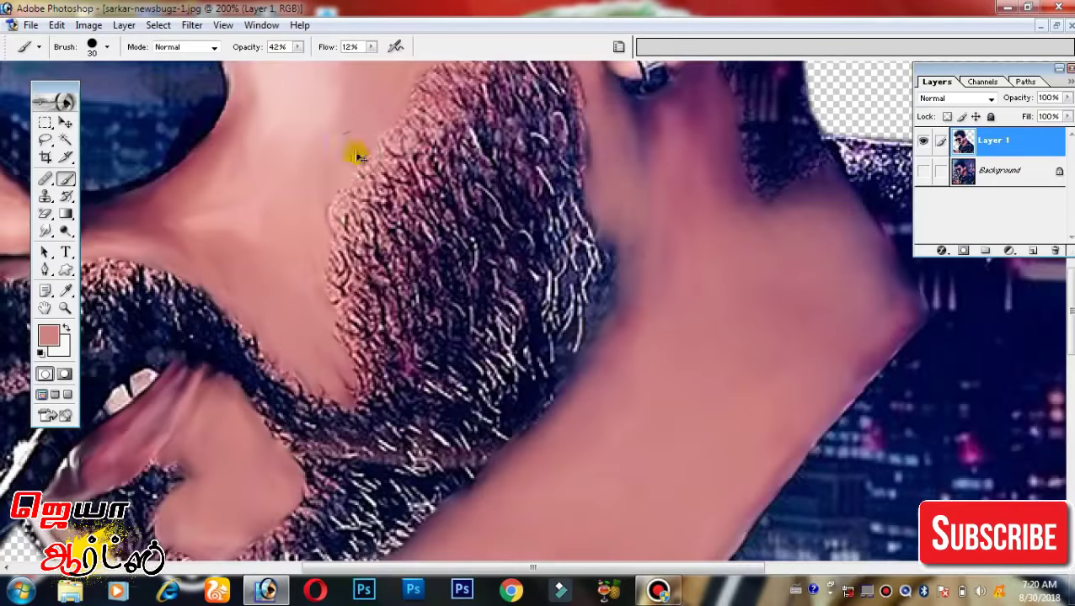
pyautogui.scroll(5, 196, 407)
pyautogui.scroll(3, 592, 412)
pyautogui.scroll(-3, 324, 388)
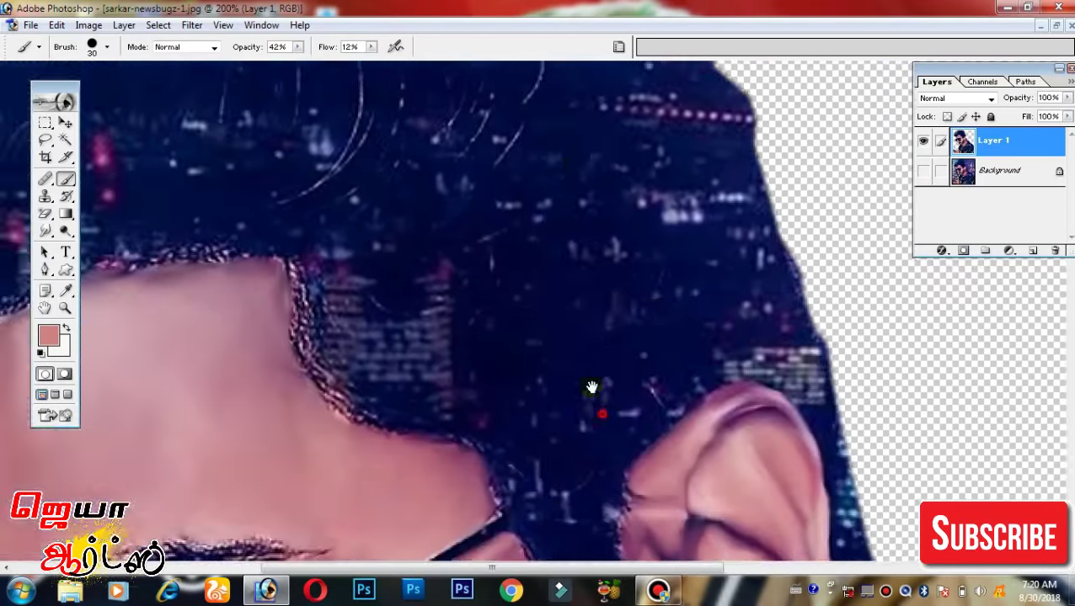
pyautogui.scroll(-5, 592, 384)
pyautogui.hotkey('ctrl', '-')
pyautogui.hotkey('ctrl', '+')
pyautogui.hotkey('ctrl', '+')
pyautogui.click(1032, 251)
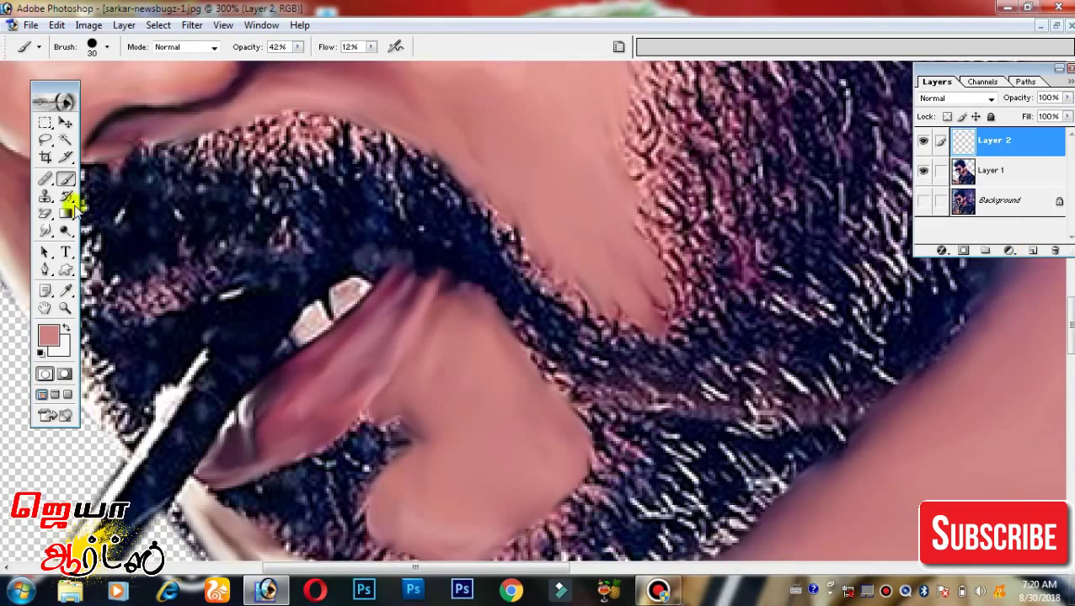
pyautogui.click(45, 231)
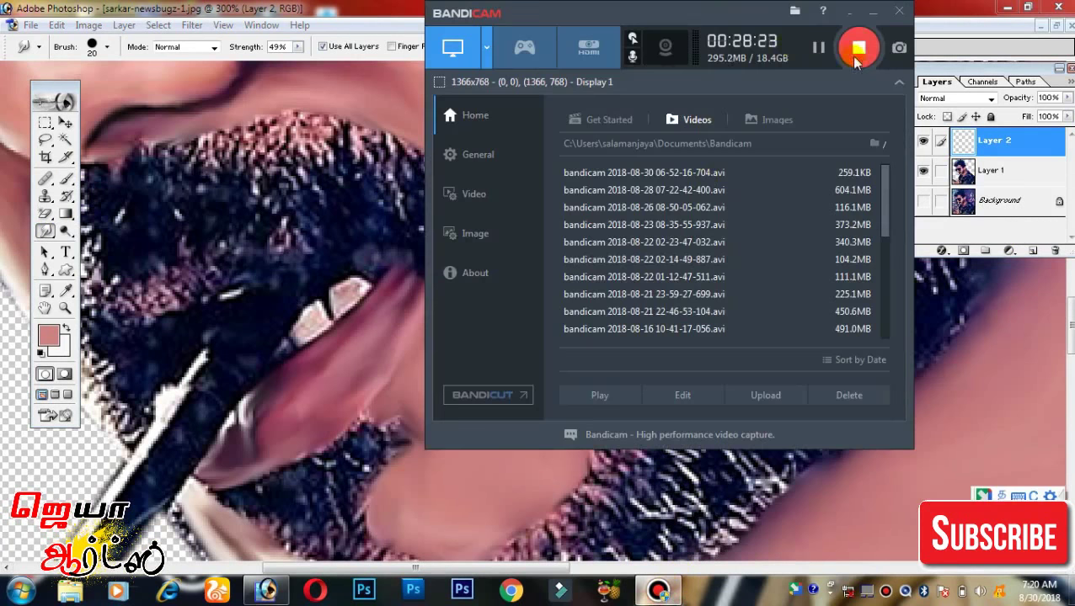
# Set the Smudge brush to a 21 px tip and undo the last two beard strokes.
pyautogui.moveTo(463, 245)
pyautogui.mouseDown()
pyautogui.moveTo(730, 308)
pyautogui.moveTo(776, 305)
pyautogui.mouseUp()
pyautogui.rightClick(868, 289)
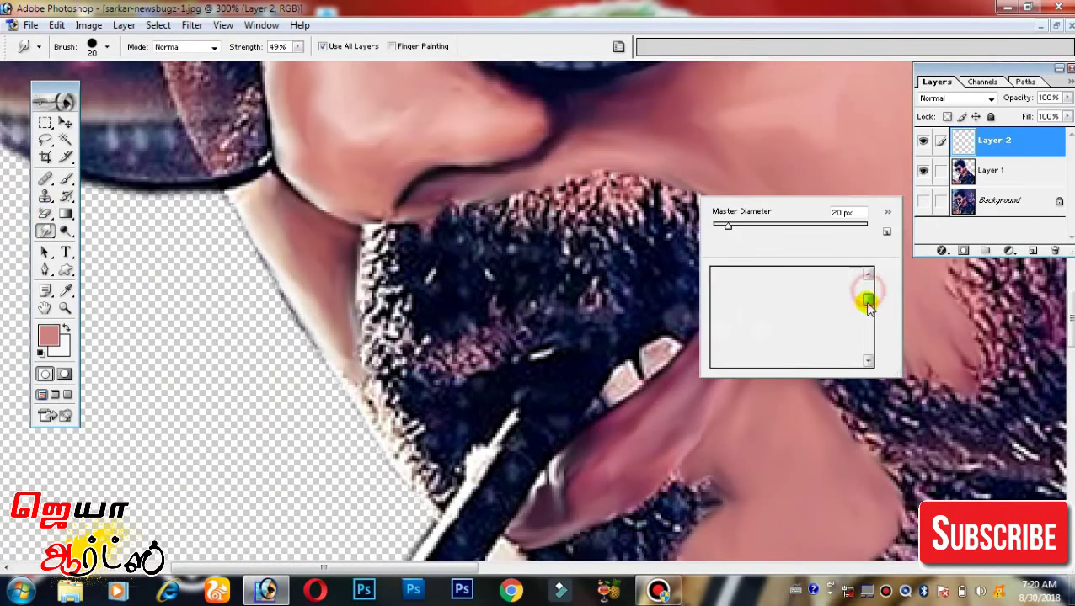
pyautogui.scroll(-2, 842, 320)
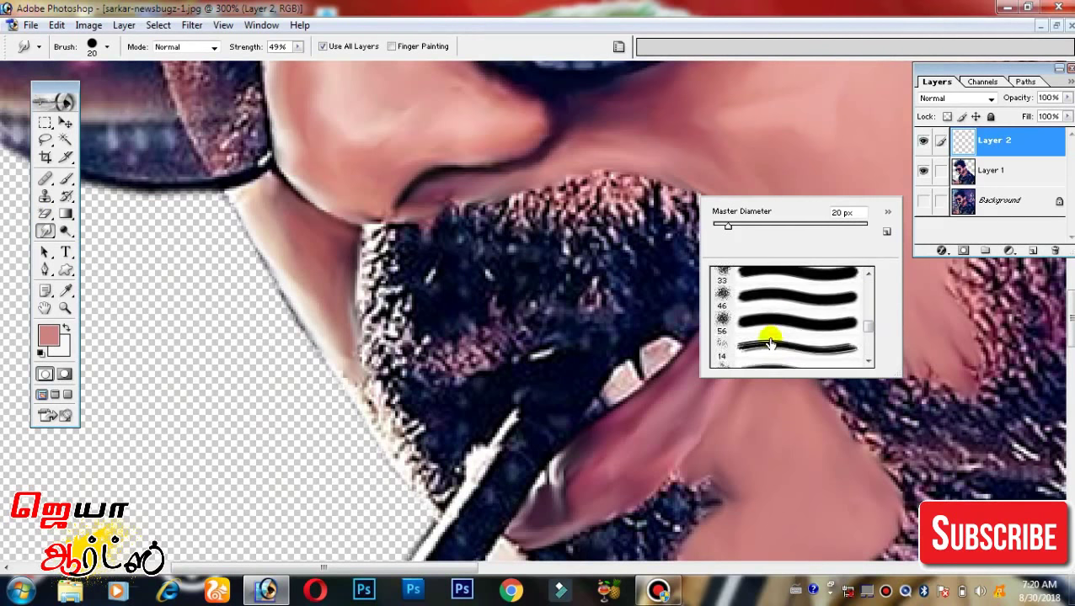
pyautogui.click(763, 328)
pyautogui.click(549, 250)
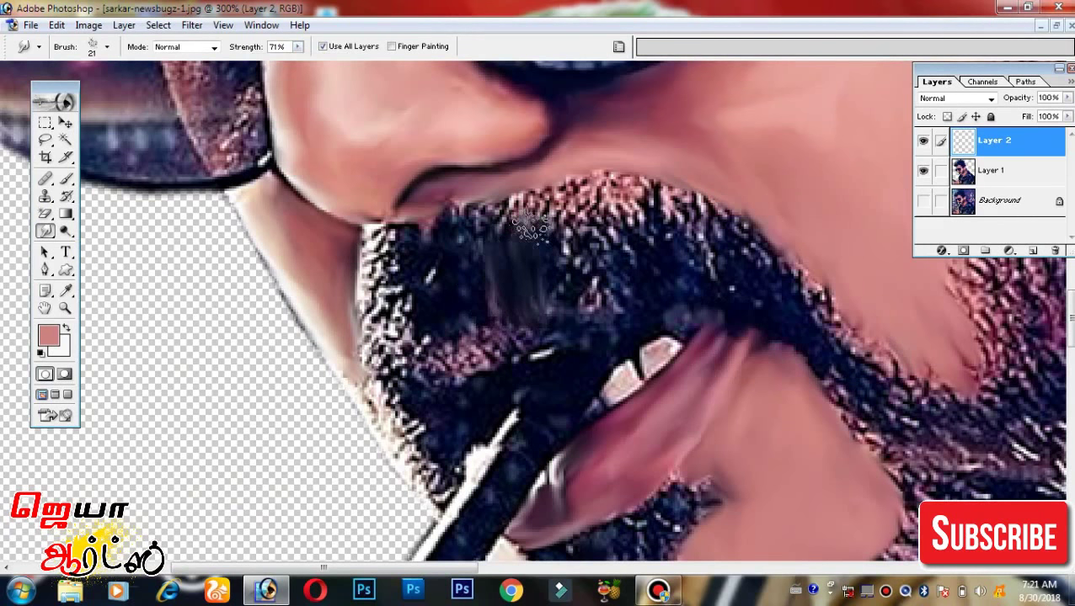
pyautogui.hotkey('ctrl', 'alt', 'z')
pyautogui.hotkey('ctrl', 'alt', 'z')
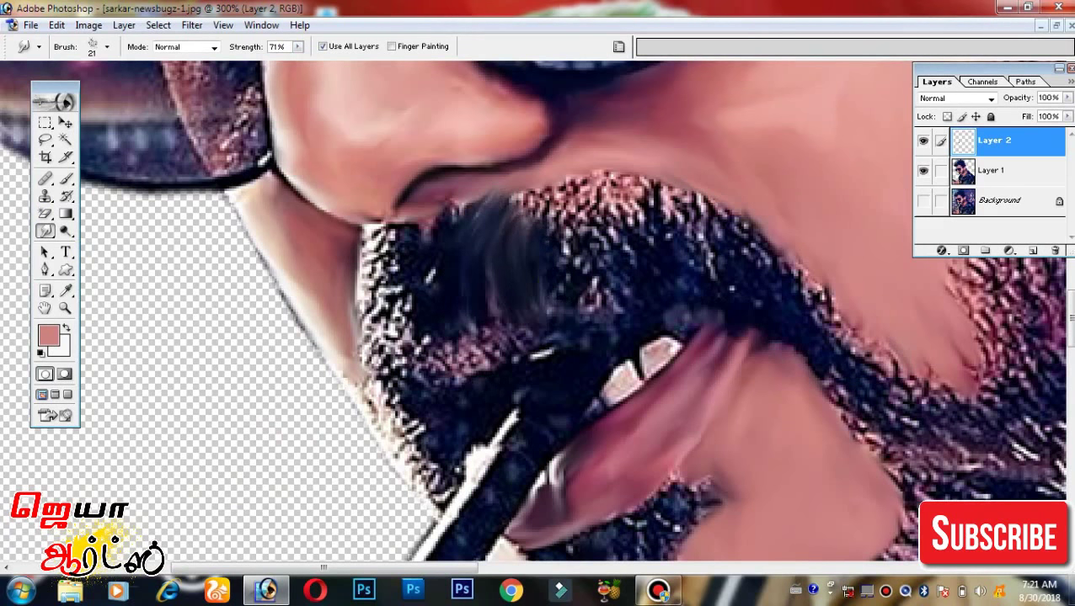
pyautogui.rightClick(443, 290)
pyautogui.doubleClick(616, 416)
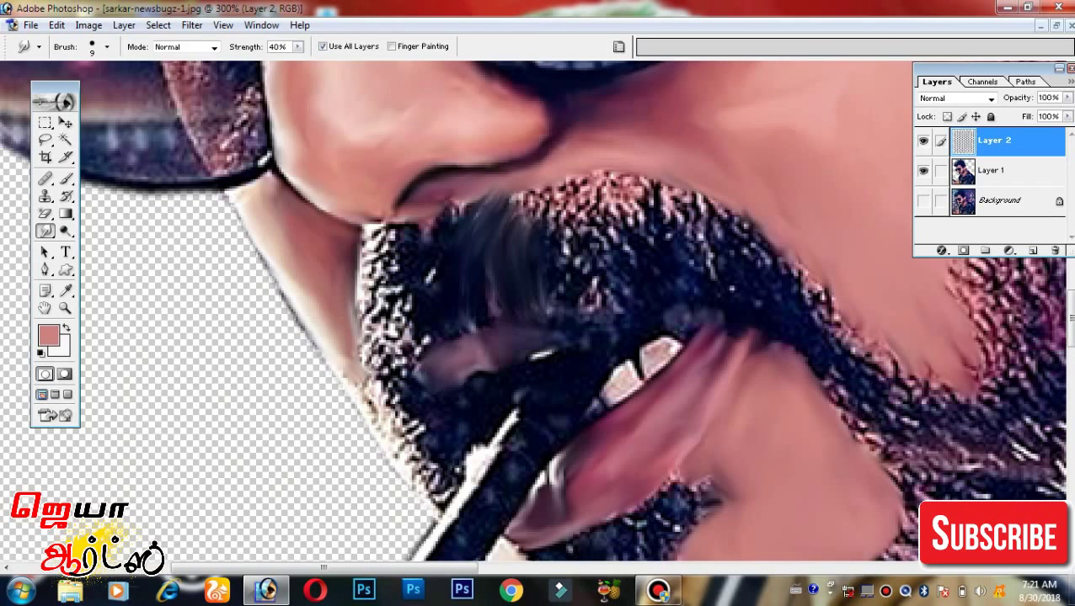
pyautogui.rightClick(393, 237)
pyautogui.doubleClick(444, 365)
# At 71% smudge strength, pull the left moustache hairs upward into the skin.
pyautogui.moveTo(555, 293)
pyautogui.mouseDown()
pyautogui.moveTo(344, 272)
pyautogui.moveTo(235, 340)
pyautogui.mouseUp()
pyautogui.click(297, 47)
pyautogui.moveTo(321, 65); pyautogui.dragTo(324, 65)
pyautogui.moveTo(252, 337); pyautogui.dragTo(235, 230)
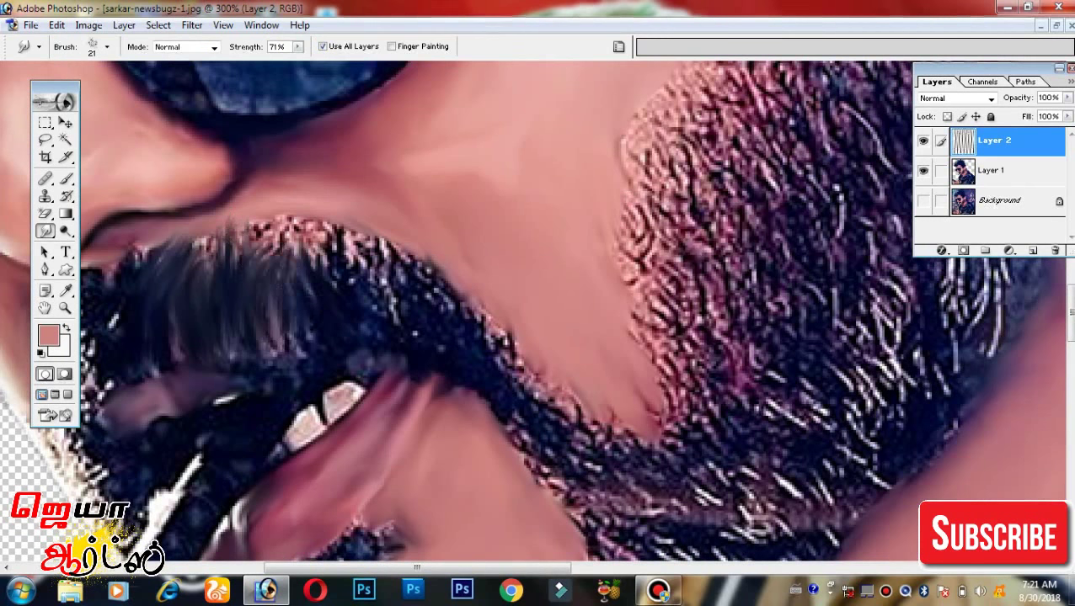
pyautogui.moveTo(291, 341); pyautogui.dragTo(257, 227)
pyautogui.moveTo(294, 308); pyautogui.dragTo(278, 207)
pyautogui.moveTo(371, 341); pyautogui.dragTo(337, 203)
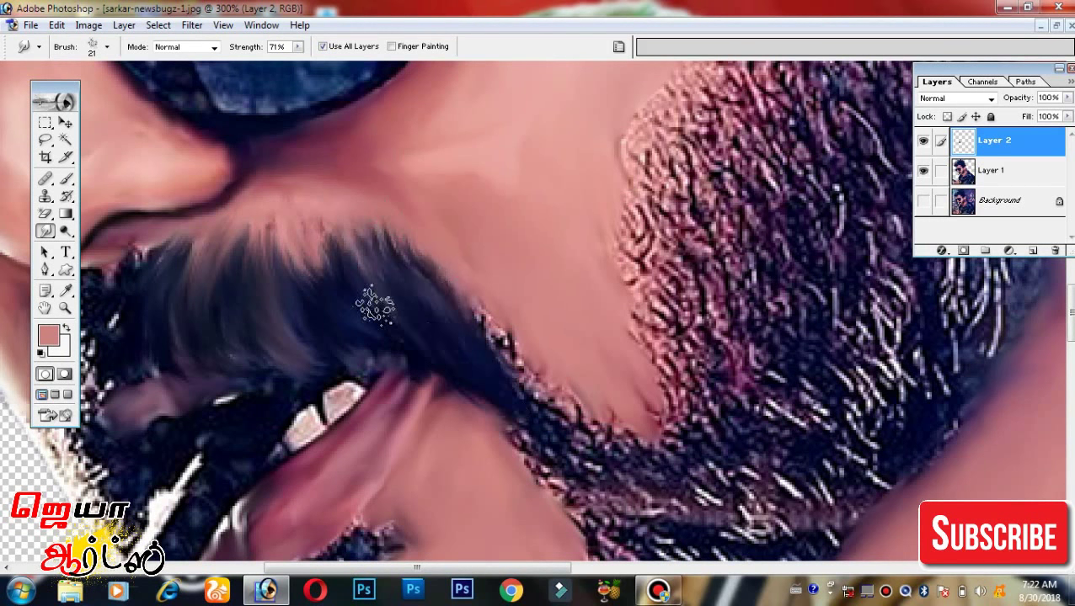
# Pull the dark hair down into the beard and smooth the speckled beard edge.
pyautogui.moveTo(498, 396); pyautogui.dragTo(474, 320)
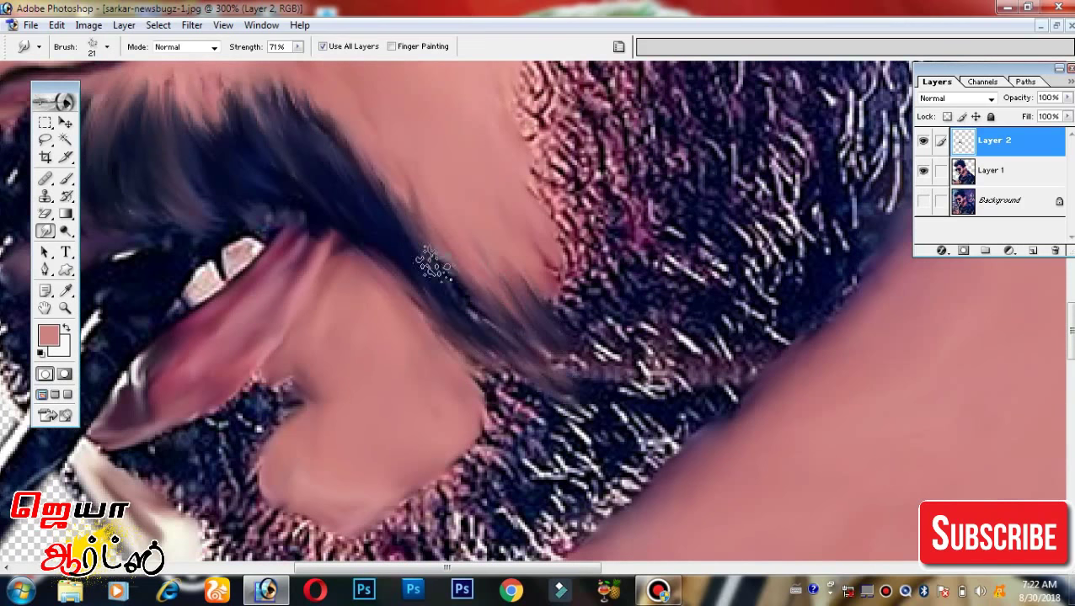
pyautogui.moveTo(505, 484); pyautogui.dragTo(623, 442)
pyautogui.moveTo(590, 396); pyautogui.dragTo(665, 450)
pyautogui.moveTo(674, 371); pyautogui.dragTo(771, 409)
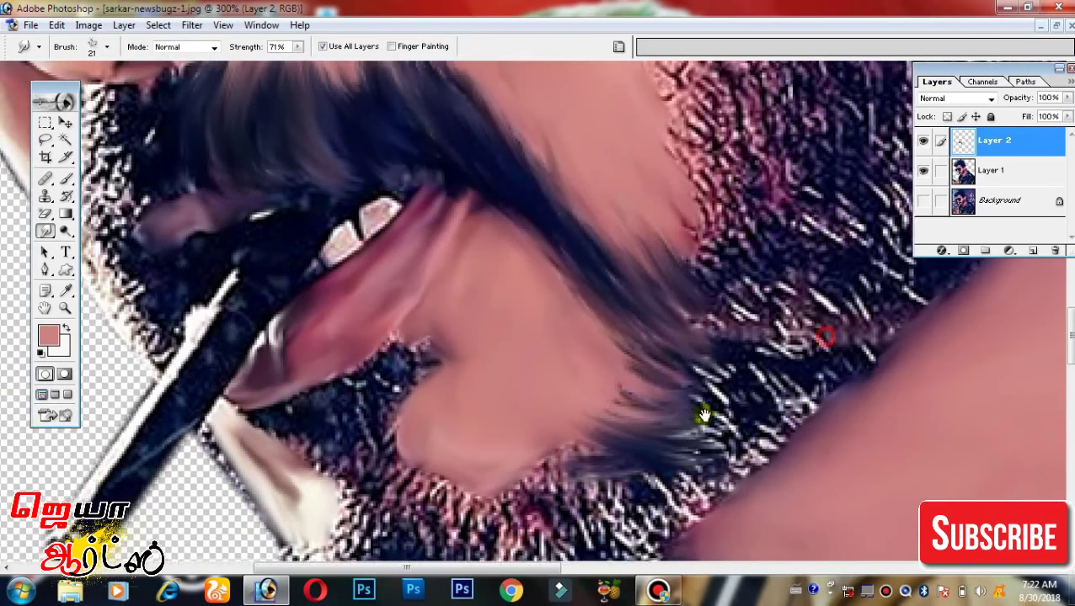
pyautogui.moveTo(649, 345); pyautogui.dragTo(830, 396)
pyautogui.moveTo(674, 294); pyautogui.dragTo(888, 354)
pyautogui.moveTo(649, 224); pyautogui.dragTo(1002, 350)
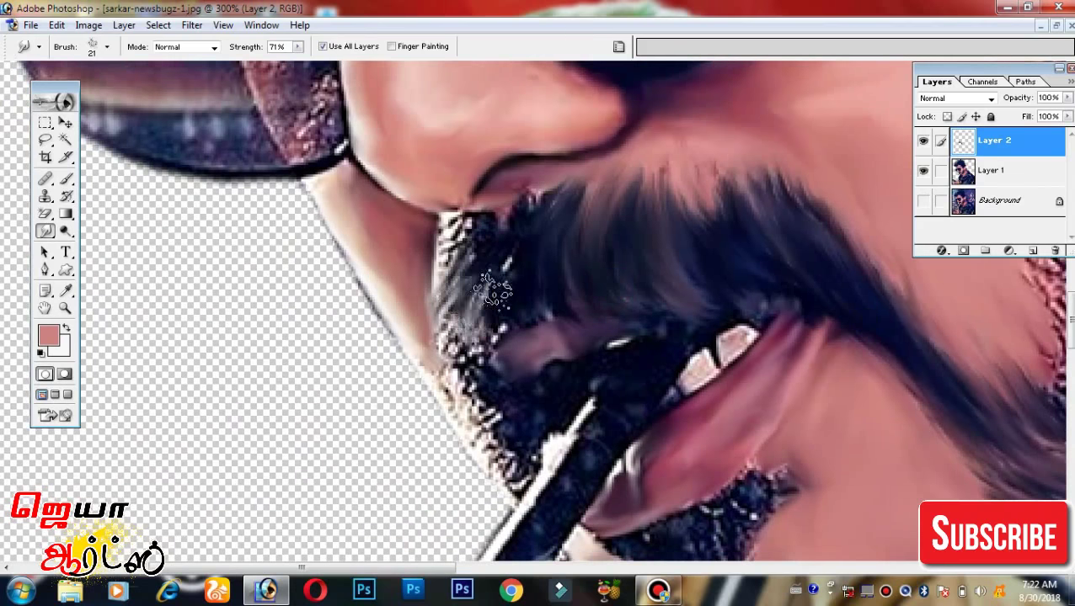
pyautogui.moveTo(447, 283); pyautogui.dragTo(473, 394)
# Streak the moustache downward and pull beard hair up into the skin below the mouth.
pyautogui.scroll(1, 509, 446)
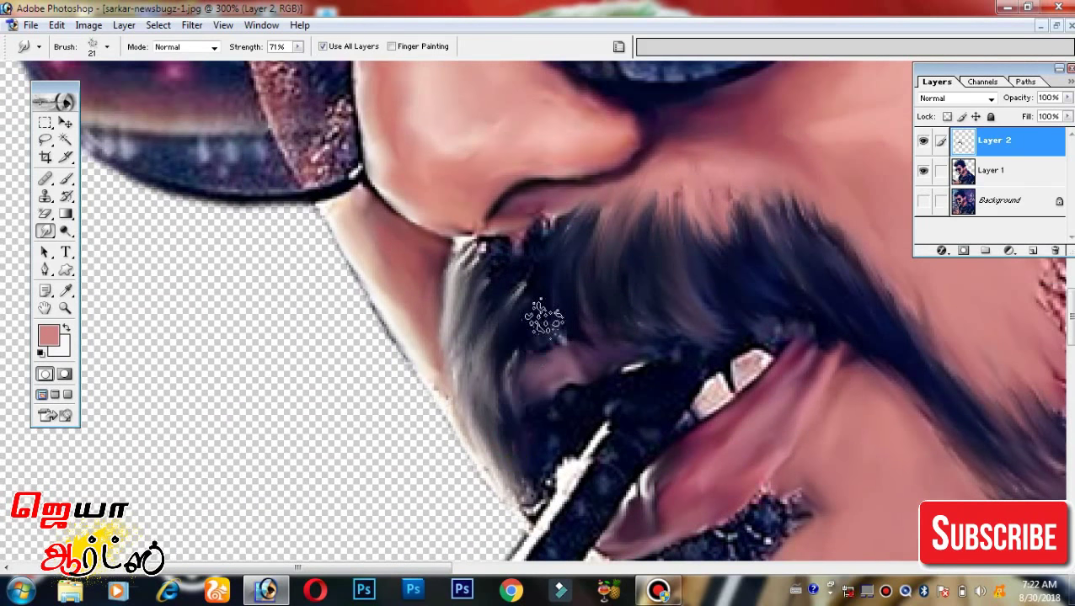
pyautogui.scroll(2, 539, 360)
pyautogui.moveTo(557, 372); pyautogui.dragTo(520, 520)
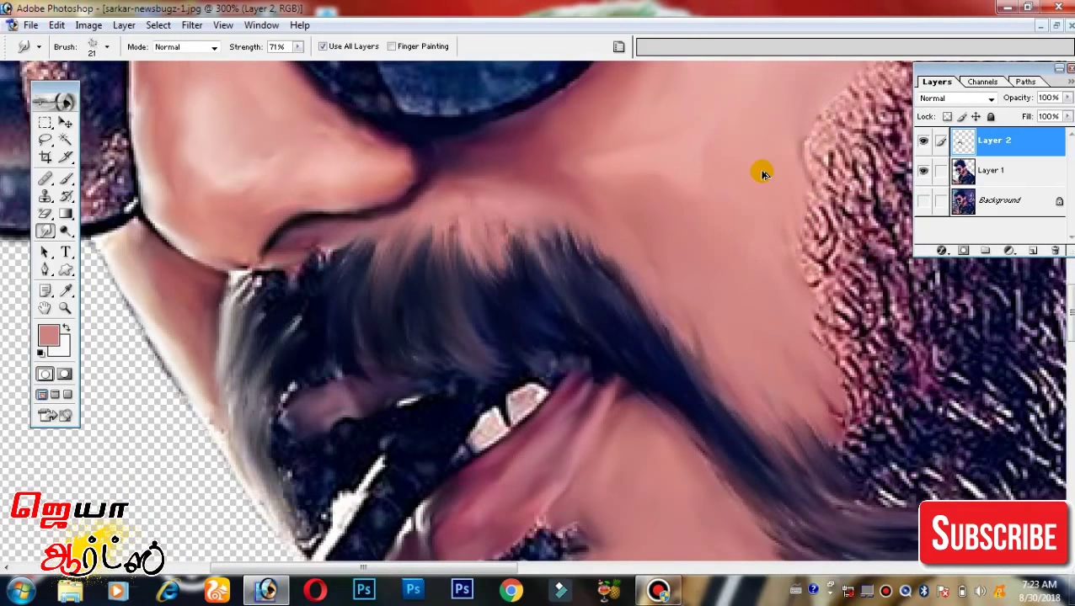
pyautogui.hotkey('ctrl', '0')
pyautogui.hotkey('ctrl', '+')
pyautogui.hotkey('ctrl', '+')
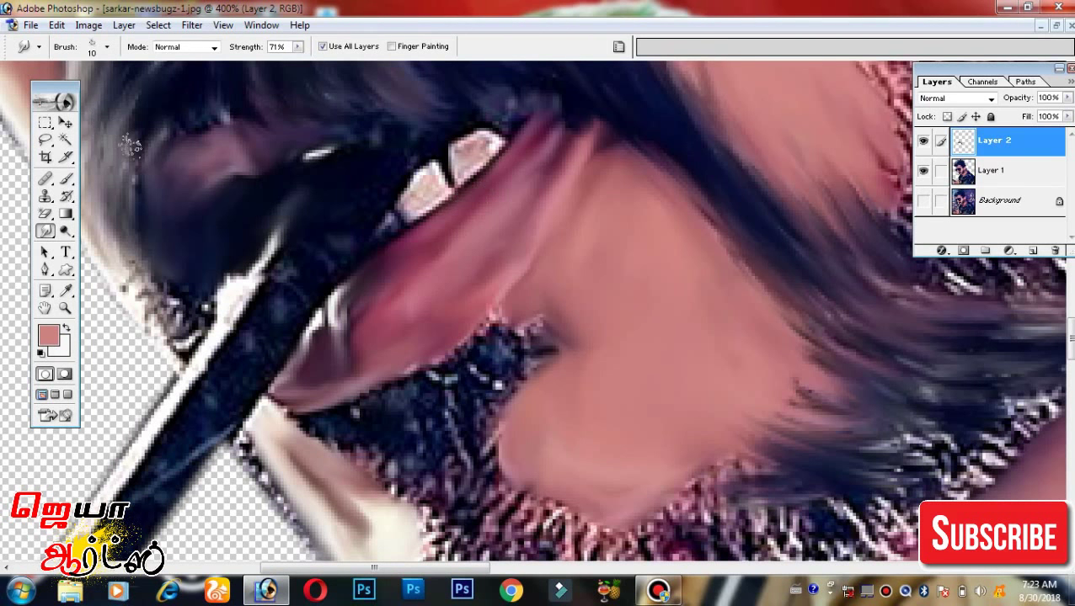
pyautogui.moveTo(358, 358); pyautogui.dragTo(307, 274)
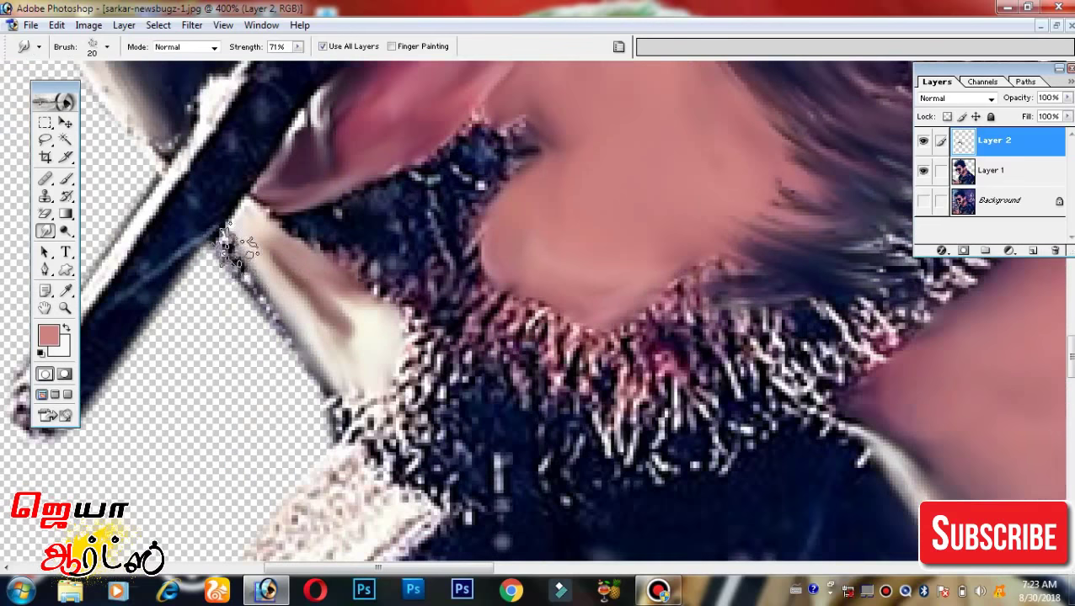
pyautogui.moveTo(396, 337); pyautogui.dragTo(505, 253)
pyautogui.moveTo(362, 371)
pyautogui.mouseDown()
pyautogui.moveTo(438, 278)
pyautogui.moveTo(354, 392)
pyautogui.moveTo(427, 275)
pyautogui.mouseUp()
# Blend the beard hair and its sparkly edge into the chin skin.
pyautogui.scroll(-3, 427, 276)
pyautogui.moveTo(480, 439)
pyautogui.mouseDown()
pyautogui.moveTo(414, 407)
pyautogui.moveTo(455, 506)
pyautogui.mouseUp()
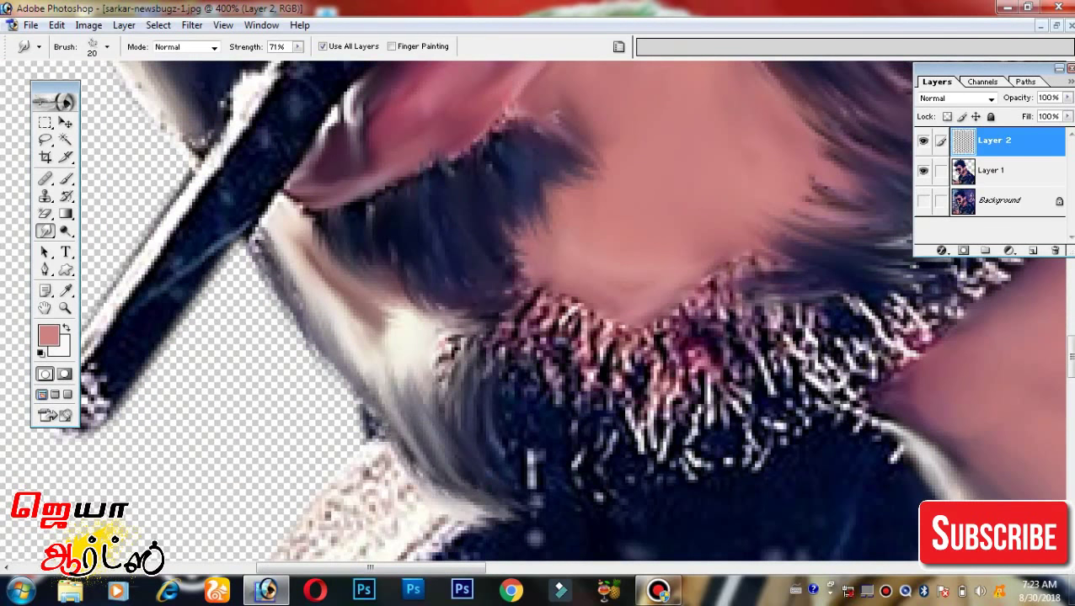
pyautogui.moveTo(488, 471); pyautogui.dragTo(492, 354)
pyautogui.moveTo(506, 455); pyautogui.dragTo(590, 286)
pyautogui.moveTo(480, 371)
pyautogui.mouseDown()
pyautogui.moveTo(406, 362)
pyautogui.moveTo(168, 261)
pyautogui.mouseUp()
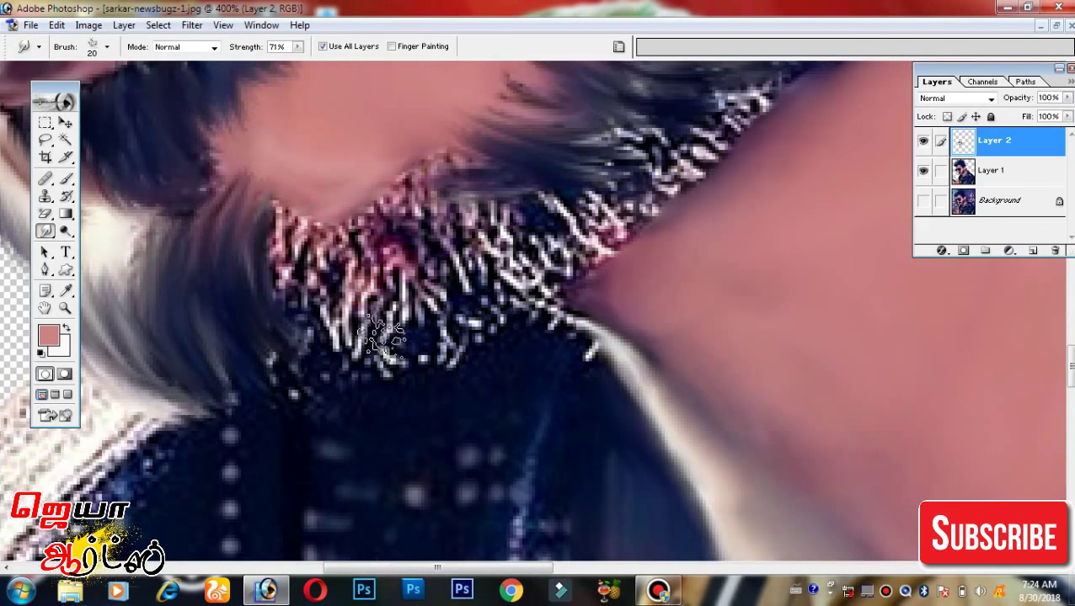
pyautogui.moveTo(387, 354); pyautogui.dragTo(276, 288)
pyautogui.moveTo(337, 337); pyautogui.dragTo(454, 219)
pyautogui.moveTo(370, 303)
pyautogui.mouseDown()
pyautogui.moveTo(451, 245)
pyautogui.moveTo(607, 215)
pyautogui.mouseUp()
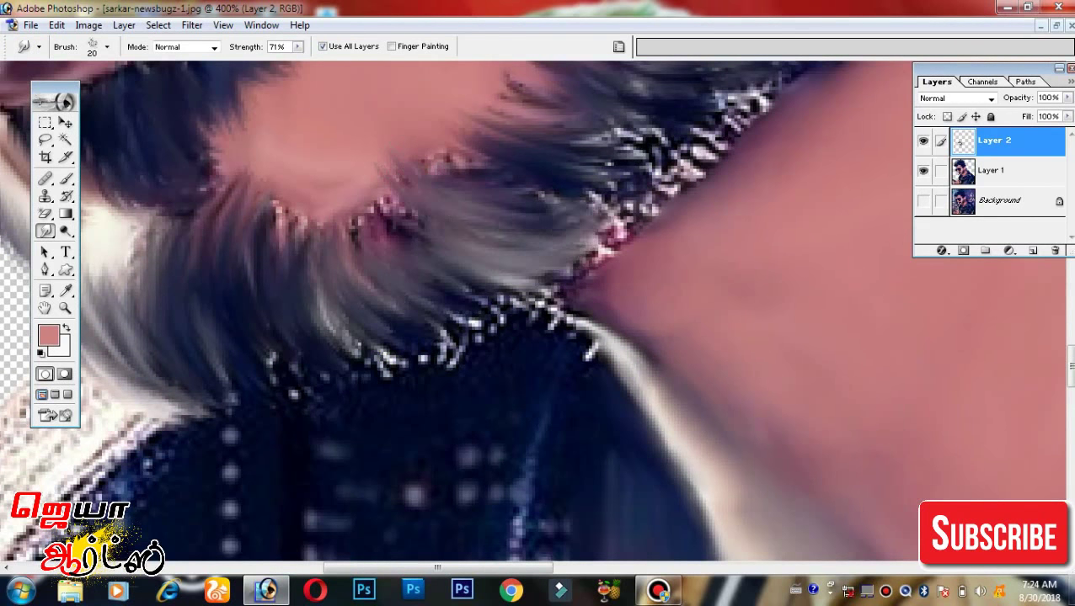
pyautogui.moveTo(590, 253)
pyautogui.mouseDown()
pyautogui.moveTo(384, 227)
pyautogui.moveTo(295, 172)
pyautogui.mouseUp()
# Soften the hair along the chin edge and smudge the beard above the chin.
pyautogui.moveTo(108, 248)
pyautogui.mouseDown()
pyautogui.moveTo(211, 278)
pyautogui.moveTo(135, 329)
pyautogui.mouseUp()
pyautogui.moveTo(253, 278)
pyautogui.mouseDown()
pyautogui.moveTo(428, 278)
pyautogui.moveTo(505, 354)
pyautogui.mouseUp()
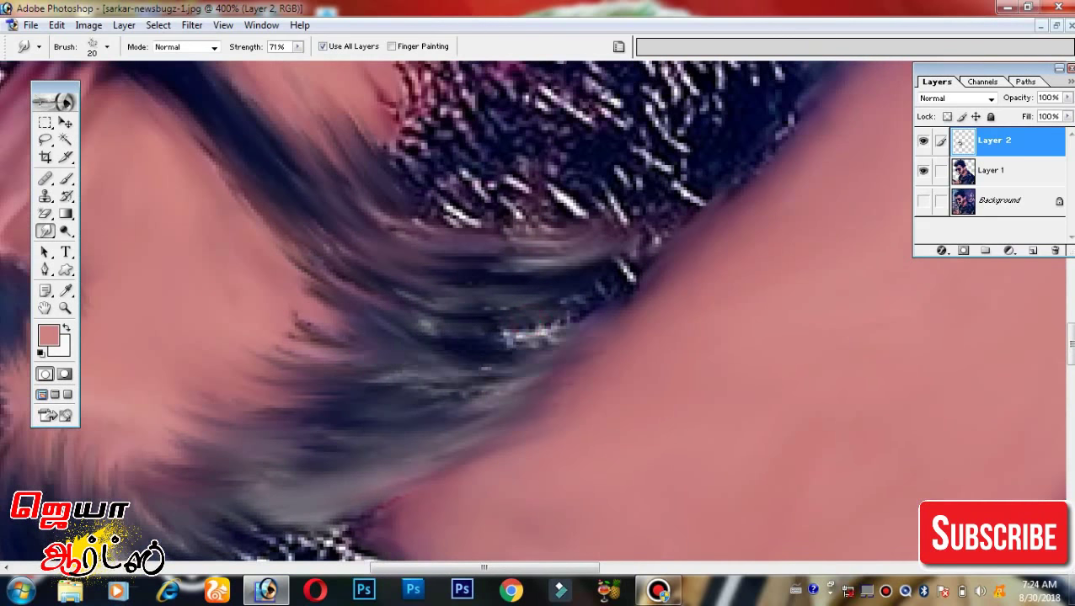
pyautogui.moveTo(396, 379)
pyautogui.mouseDown()
pyautogui.moveTo(456, 305)
pyautogui.moveTo(598, 223)
pyautogui.mouseUp()
pyautogui.moveTo(505, 253); pyautogui.dragTo(524, 295)
pyautogui.moveTo(421, 278); pyautogui.dragTo(455, 362)
# At 81% strength, smudge the strands below the beard and reshape the beard edge along the jaw.
pyautogui.moveTo(297, 46); pyautogui.dragTo(305, 61)
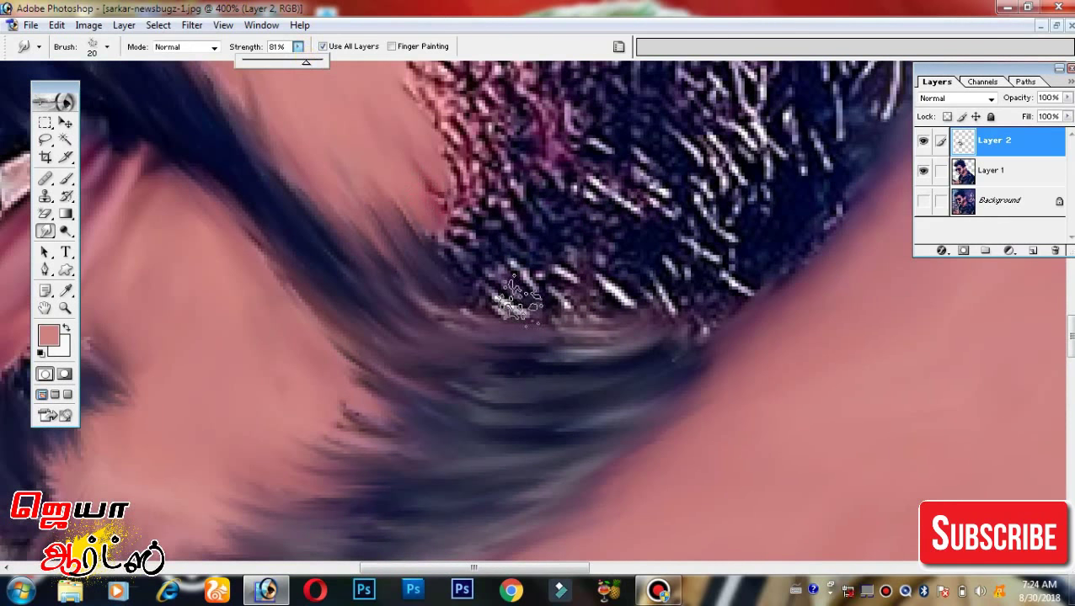
pyautogui.moveTo(511, 288); pyautogui.dragTo(633, 300)
pyautogui.moveTo(404, 101)
pyautogui.mouseDown()
pyautogui.moveTo(518, 253)
pyautogui.moveTo(120, 360)
pyautogui.moveTo(396, 319)
pyautogui.moveTo(623, 311)
pyautogui.moveTo(464, 333)
pyautogui.moveTo(664, 468)
pyautogui.mouseUp()
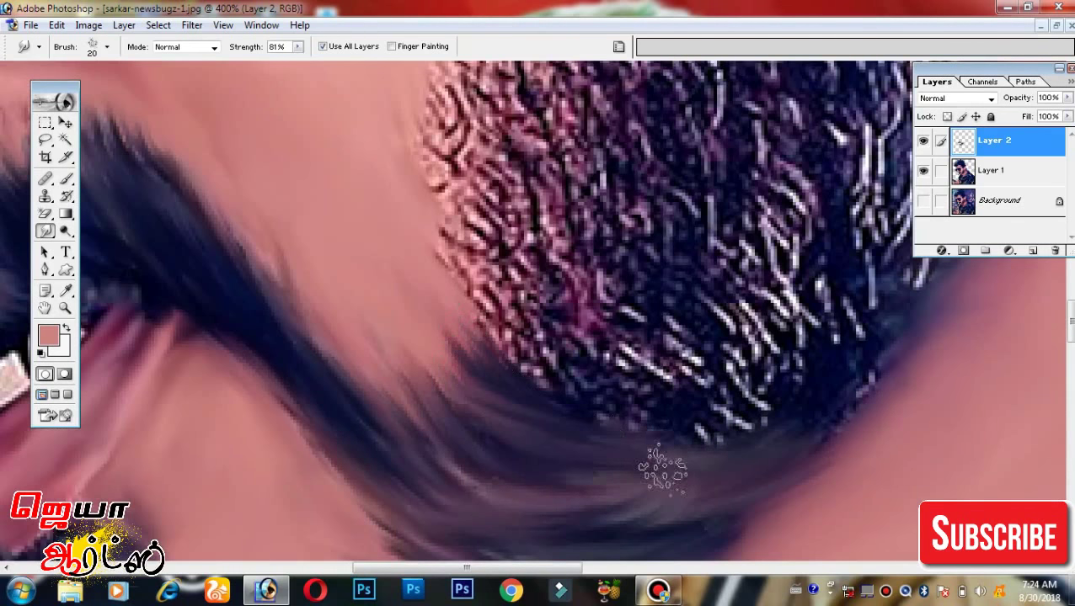
pyautogui.moveTo(593, 497)
pyautogui.mouseDown()
pyautogui.moveTo(636, 528)
pyautogui.moveTo(638, 358)
pyautogui.moveTo(594, 232)
pyautogui.moveTo(636, 444)
pyautogui.moveTo(594, 385)
pyautogui.moveTo(509, 438)
pyautogui.moveTo(395, 276)
pyautogui.moveTo(355, 371)
pyautogui.moveTo(616, 412)
pyautogui.moveTo(547, 434)
pyautogui.moveTo(396, 264)
pyautogui.moveTo(595, 444)
pyautogui.moveTo(674, 396)
pyautogui.moveTo(649, 417)
pyautogui.moveTo(509, 196)
pyautogui.moveTo(506, 169)
pyautogui.moveTo(444, 269)
pyautogui.moveTo(480, 488)
pyautogui.moveTo(606, 367)
pyautogui.moveTo(674, 391)
pyautogui.moveTo(784, 278)
pyautogui.moveTo(696, 296)
pyautogui.moveTo(719, 360)
pyautogui.moveTo(744, 324)
pyautogui.moveTo(679, 133)
pyautogui.moveTo(802, 392)
pyautogui.moveTo(628, 336)
pyautogui.moveTo(742, 379)
pyautogui.moveTo(649, 134)
pyautogui.moveTo(618, 410)
pyautogui.moveTo(665, 218)
pyautogui.mouseUp()
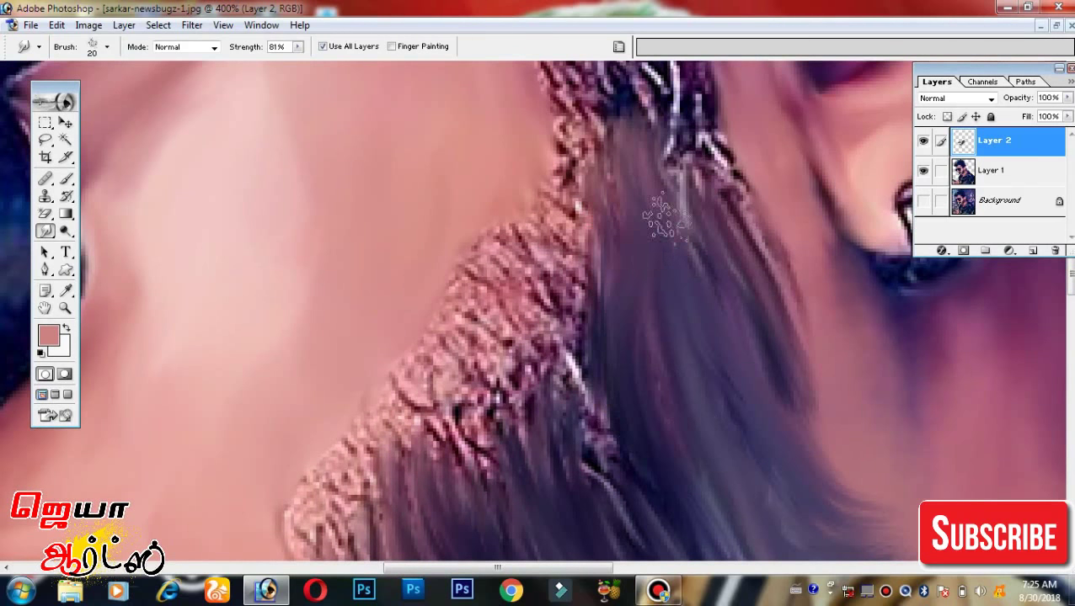
pyautogui.moveTo(664, 297)
pyautogui.mouseDown()
pyautogui.moveTo(588, 164)
pyautogui.moveTo(624, 324)
pyautogui.moveTo(492, 184)
pyautogui.moveTo(540, 388)
pyautogui.mouseUp()
pyautogui.moveTo(589, 329); pyautogui.dragTo(552, 246)
pyautogui.moveTo(497, 332)
pyautogui.mouseDown()
pyautogui.moveTo(543, 405)
pyautogui.moveTo(557, 343)
pyautogui.moveTo(511, 288)
pyautogui.moveTo(487, 282)
pyautogui.moveTo(466, 431)
pyautogui.moveTo(552, 331)
pyautogui.moveTo(615, 492)
pyautogui.moveTo(708, 468)
pyautogui.moveTo(784, 223)
pyautogui.moveTo(691, 300)
pyautogui.moveTo(767, 223)
pyautogui.moveTo(628, 254)
pyautogui.mouseUp()
# Blur the hair strands and small spots around the ear and neck, then view the whole portrait.
pyautogui.moveTo(887, 292)
pyautogui.mouseDown()
pyautogui.moveTo(187, 228)
pyautogui.moveTo(576, 283)
pyautogui.moveTo(605, 329)
pyautogui.moveTo(637, 432)
pyautogui.moveTo(641, 219)
pyautogui.moveTo(619, 233)
pyautogui.moveTo(679, 168)
pyautogui.moveTo(693, 274)
pyautogui.moveTo(724, 362)
pyautogui.mouseUp()
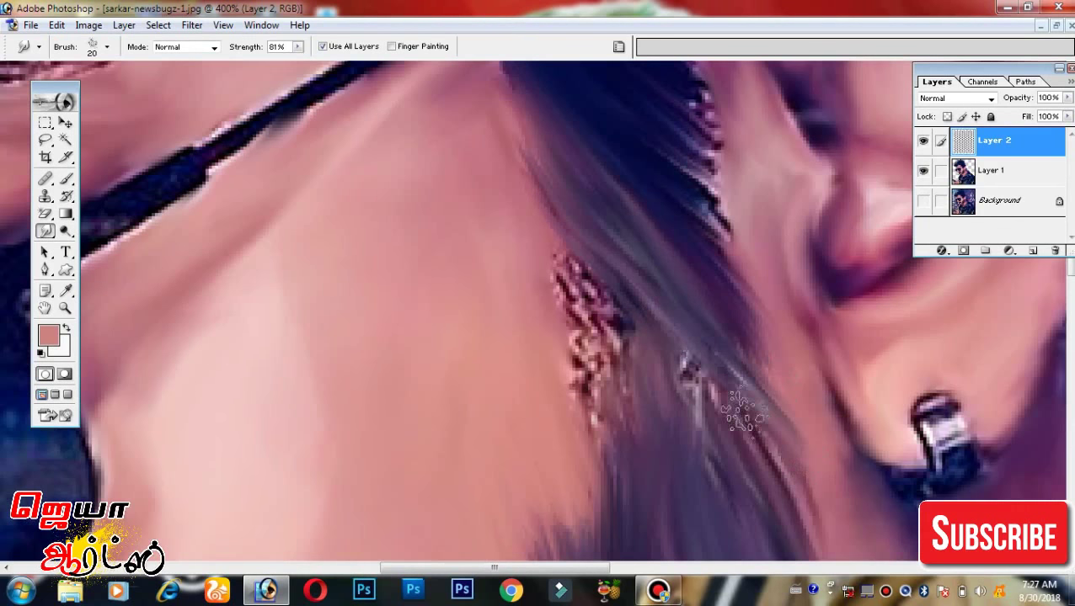
pyautogui.moveTo(573, 269); pyautogui.dragTo(606, 371)
pyautogui.moveTo(539, 236)
pyautogui.mouseDown()
pyautogui.moveTo(607, 404)
pyautogui.moveTo(573, 236)
pyautogui.mouseUp()
pyautogui.moveTo(549, 281)
pyautogui.mouseDown()
pyautogui.moveTo(611, 293)
pyautogui.moveTo(696, 413)
pyautogui.moveTo(751, 439)
pyautogui.mouseUp()
pyautogui.hotkey('ctrl', '0')
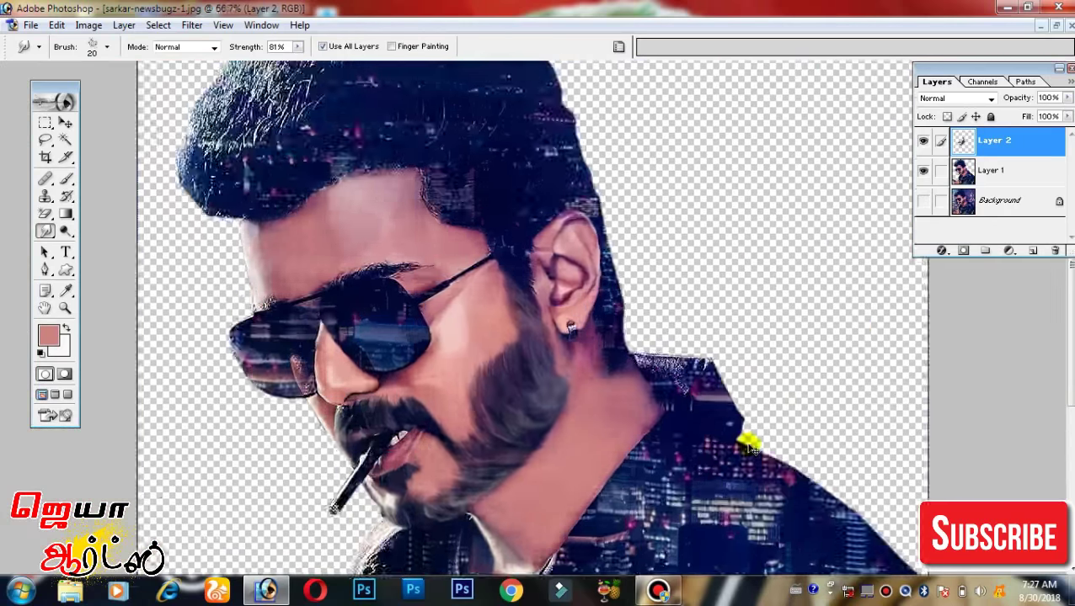
# Beside the earring, streak the beard hair down and soften the dark hair edge.
pyautogui.hotkey('ctrl', '+')
pyautogui.hotkey('ctrl', '+')
pyautogui.hotkey('ctrl', '+')
pyautogui.moveTo(256, 198); pyautogui.dragTo(408, 155)
pyautogui.moveTo(465, 110); pyautogui.dragTo(563, 362)
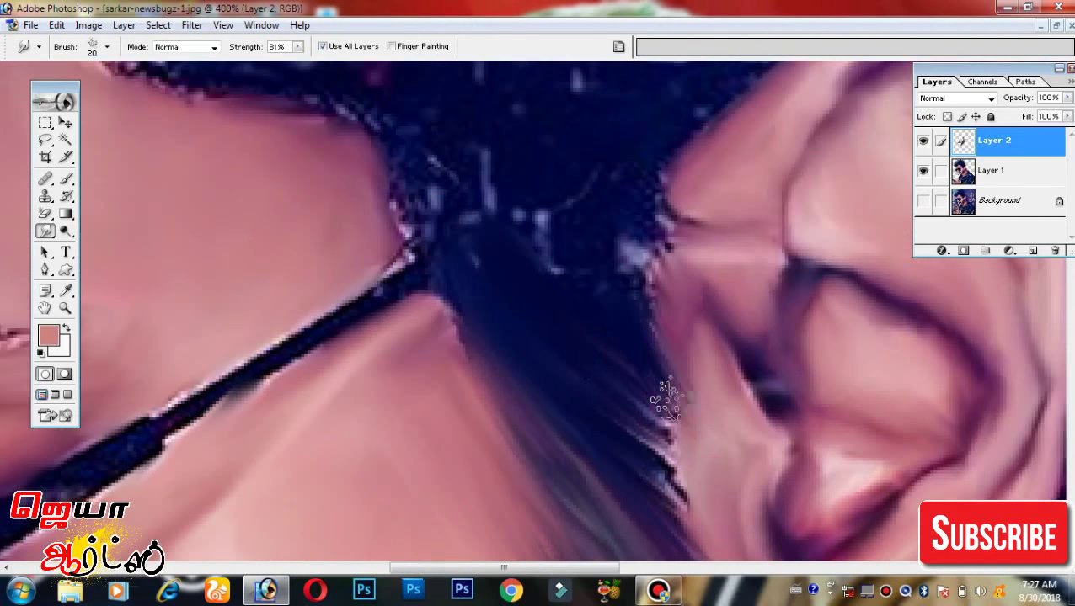
pyautogui.moveTo(561, 299)
pyautogui.mouseDown()
pyautogui.moveTo(592, 396)
pyautogui.moveTo(715, 305)
pyautogui.moveTo(547, 320)
pyautogui.moveTo(522, 210)
pyautogui.mouseUp()
pyautogui.moveTo(354, 354)
pyautogui.mouseDown()
pyautogui.moveTo(300, 439)
pyautogui.moveTo(276, 439)
pyautogui.mouseUp()
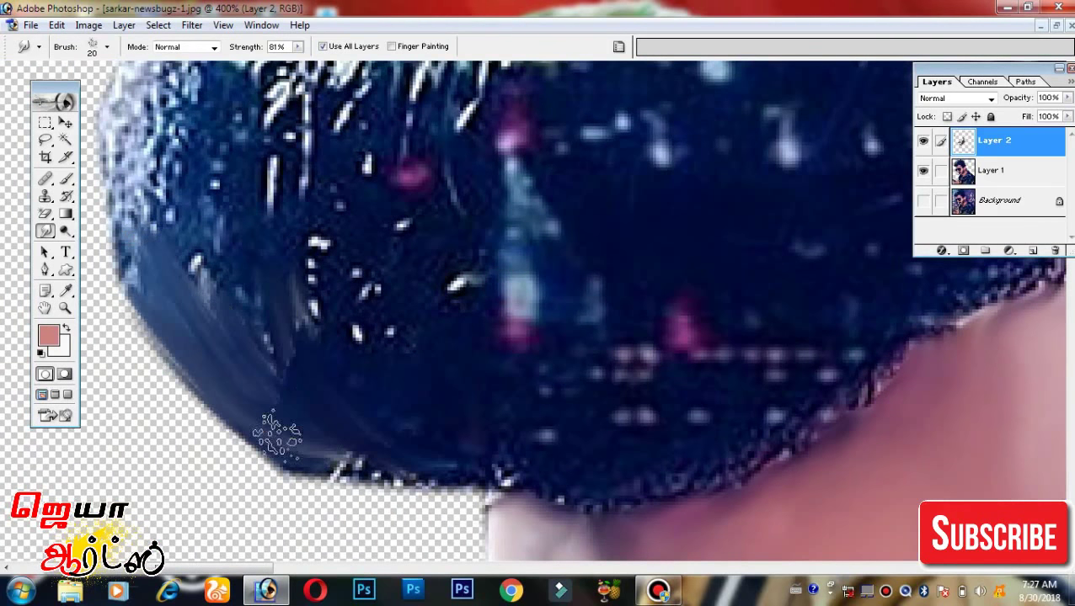
pyautogui.moveTo(169, 253)
pyautogui.mouseDown()
pyautogui.moveTo(324, 379)
pyautogui.moveTo(231, 463)
pyautogui.mouseUp()
pyautogui.moveTo(202, 236)
pyautogui.mouseDown()
pyautogui.moveTo(266, 360)
pyautogui.moveTo(335, 448)
pyautogui.mouseUp()
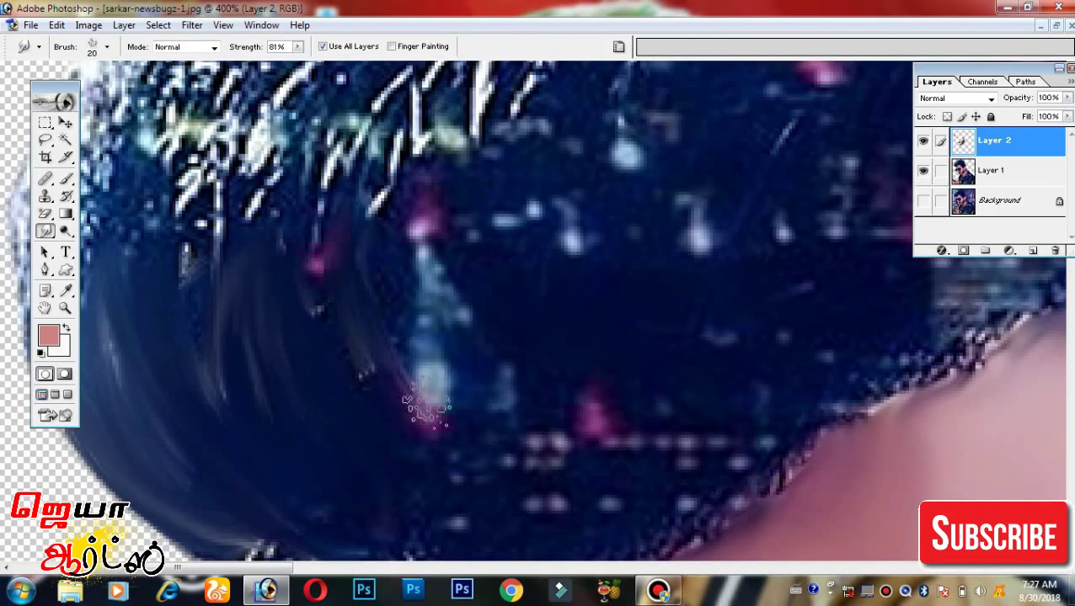
pyautogui.moveTo(496, 334); pyautogui.dragTo(437, 210)
# Smooth the hair edge above the skin with leftward smudge strokes.
pyautogui.moveTo(636, 360); pyautogui.dragTo(615, 238)
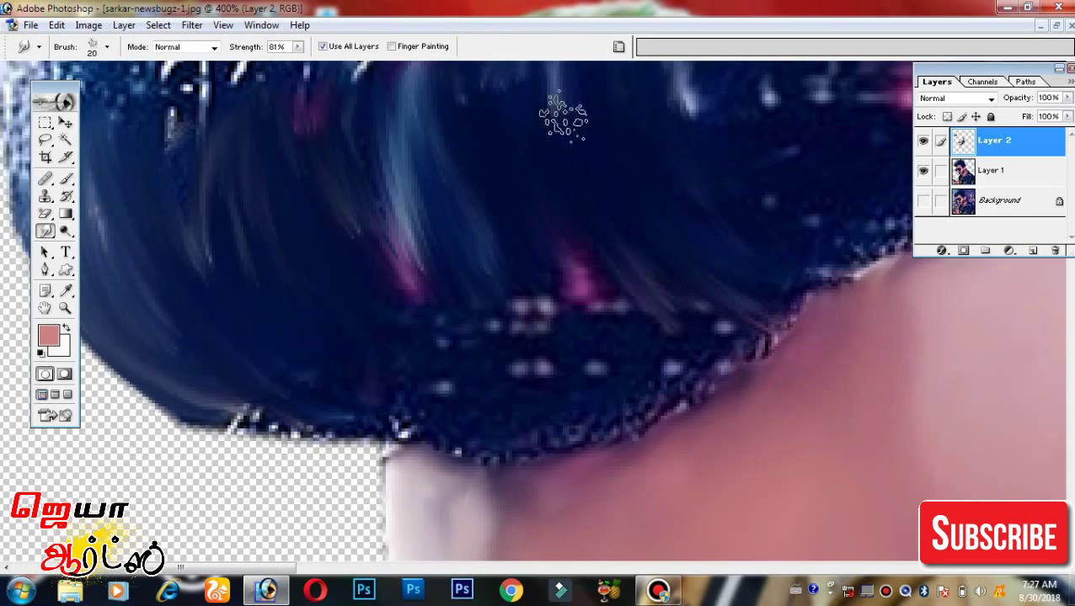
pyautogui.moveTo(621, 364); pyautogui.dragTo(470, 384)
pyautogui.moveTo(253, 353); pyautogui.dragTo(371, 422)
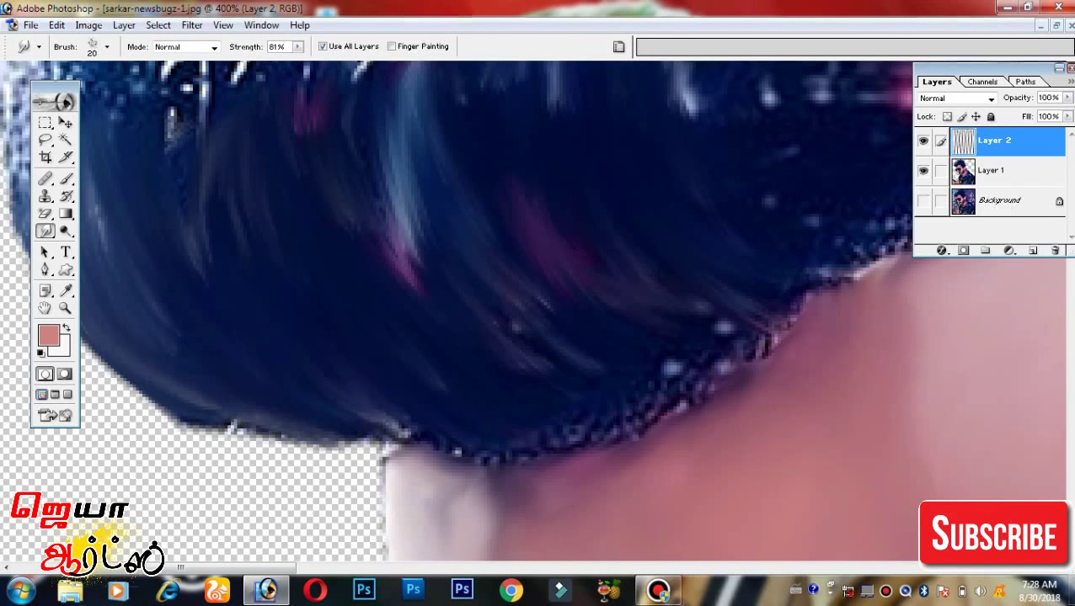
pyautogui.moveTo(752, 349); pyautogui.dragTo(549, 274)
pyautogui.moveTo(463, 329); pyautogui.dragTo(163, 357)
# At 300% zoom, smudge curved strands into the upper hair above the skin.
pyautogui.hotkey('ctrl', '-')
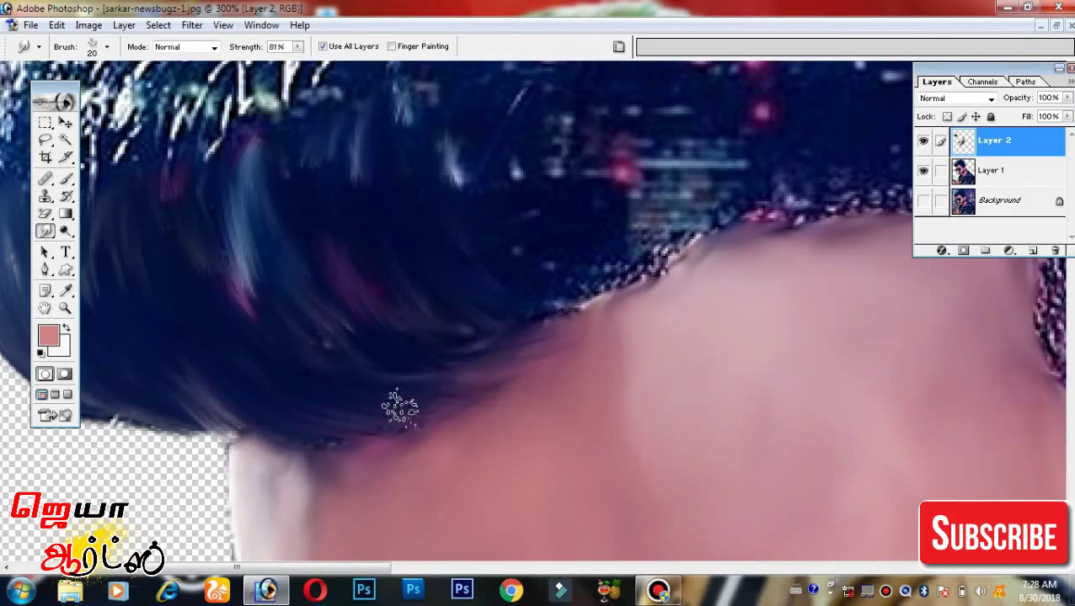
pyautogui.moveTo(293, 428); pyautogui.dragTo(159, 506)
pyautogui.moveTo(538, 353)
pyautogui.mouseDown()
pyautogui.moveTo(691, 227)
pyautogui.moveTo(473, 377)
pyautogui.moveTo(403, 384)
pyautogui.mouseUp()
pyautogui.moveTo(497, 116); pyautogui.dragTo(585, 313)
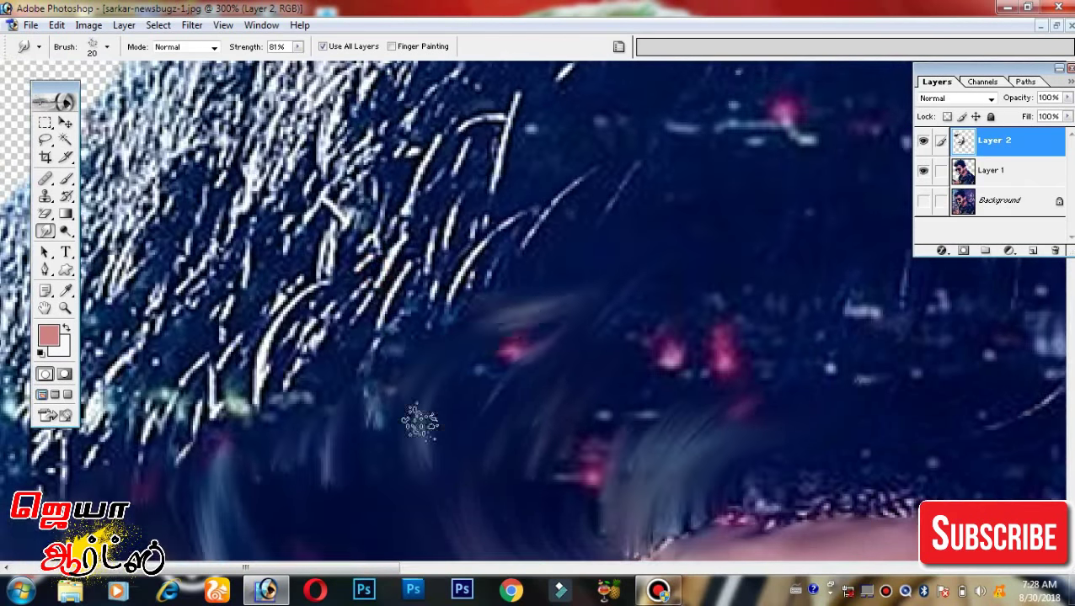
pyautogui.moveTo(420, 425)
pyautogui.mouseDown()
pyautogui.moveTo(620, 354)
pyautogui.moveTo(591, 236)
pyautogui.mouseUp()
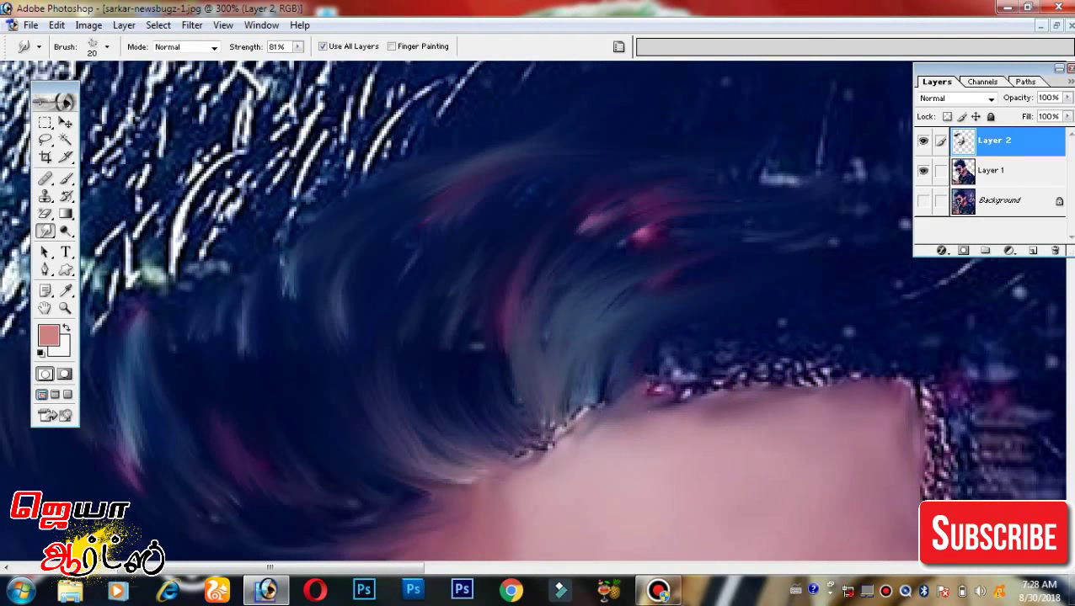
pyautogui.moveTo(576, 372)
pyautogui.mouseDown()
pyautogui.moveTo(937, 341)
pyautogui.moveTo(771, 352)
pyautogui.moveTo(859, 361)
pyautogui.mouseUp()
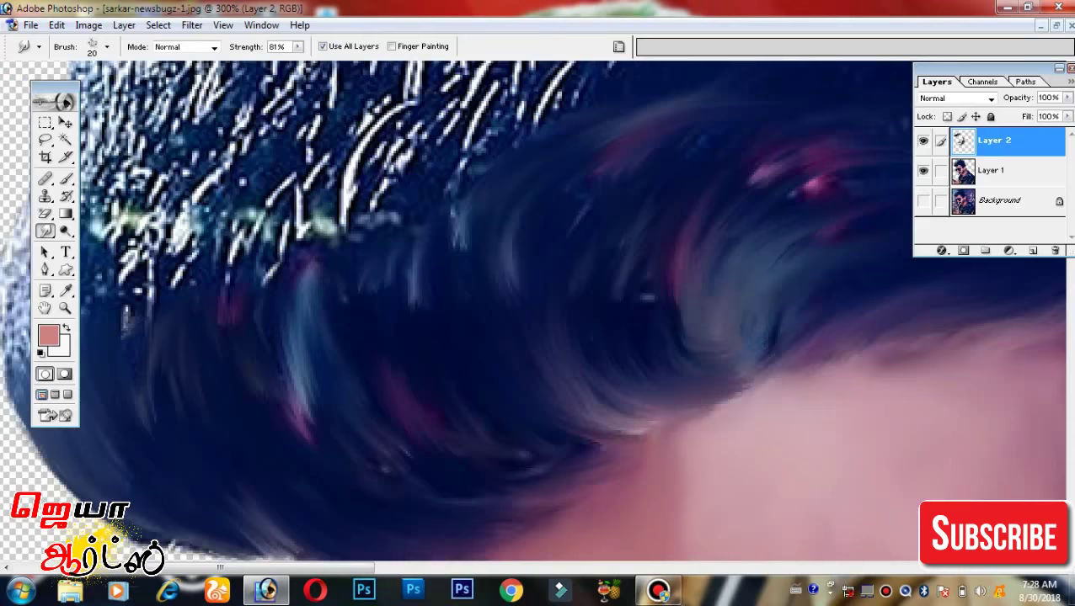
# Smooth the jagged hair near the ear and along the neck.
pyautogui.moveTo(643, 434)
pyautogui.mouseDown()
pyautogui.moveTo(660, 360)
pyautogui.moveTo(920, 280)
pyautogui.mouseUp()
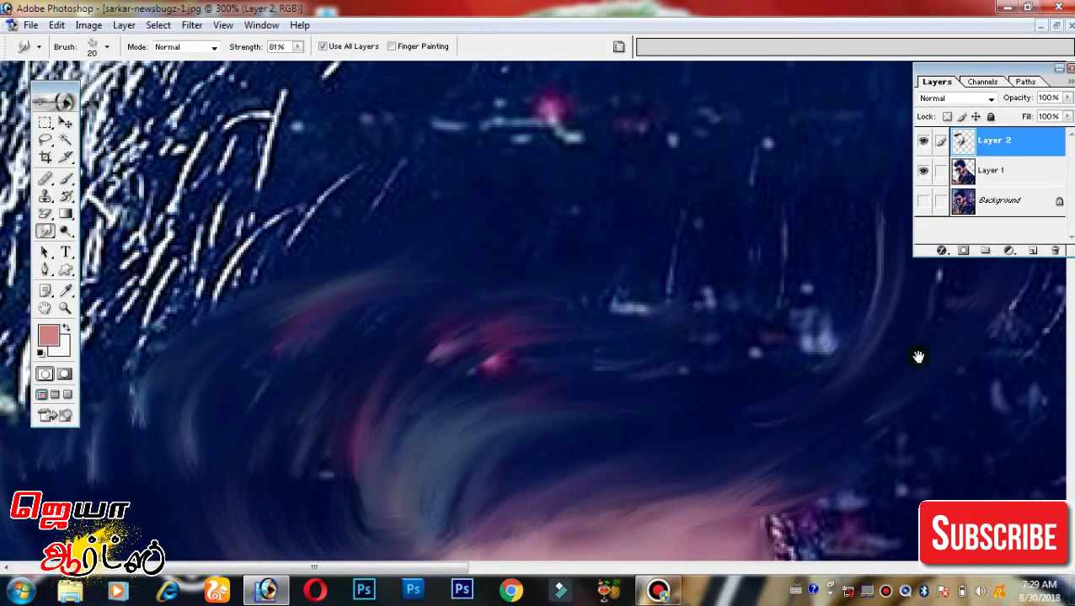
pyautogui.moveTo(918, 357); pyautogui.dragTo(665, 210)
pyautogui.moveTo(552, 352); pyautogui.dragTo(640, 371)
pyautogui.moveTo(834, 548)
pyautogui.mouseDown()
pyautogui.moveTo(782, 466)
pyautogui.moveTo(690, 424)
pyautogui.mouseUp()
pyautogui.moveTo(472, 396)
pyautogui.mouseDown()
pyautogui.moveTo(512, 271)
pyautogui.moveTo(405, 135)
pyautogui.moveTo(441, 205)
pyautogui.mouseUp()
pyautogui.moveTo(413, 160); pyautogui.dragTo(524, 200)
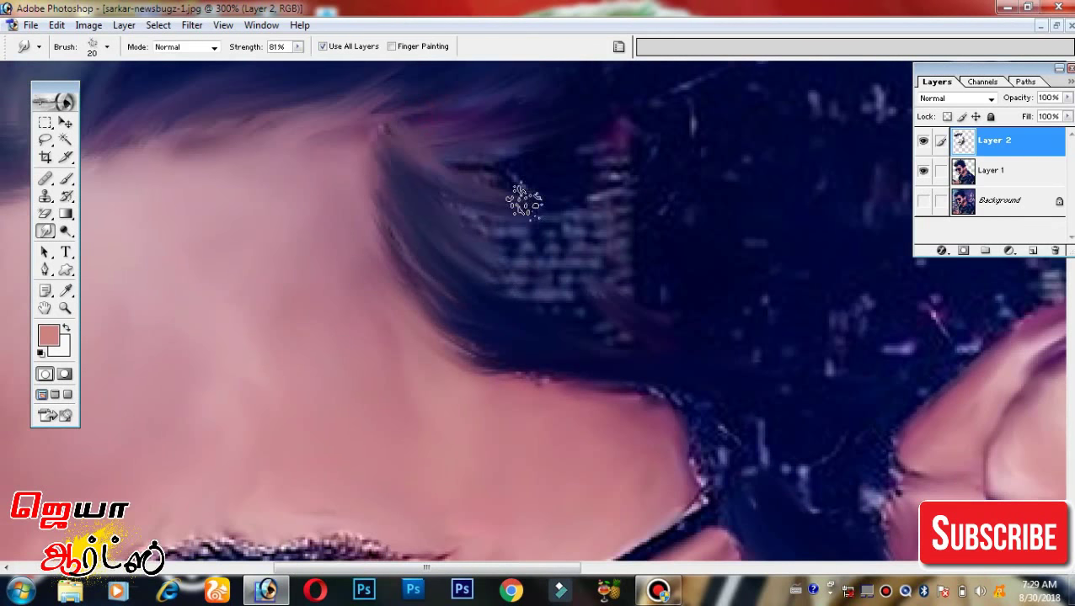
# Smear the hair strands down and to the right.
pyautogui.scroll(-2, 636, 367)
pyautogui.scroll(5, 590, 370)
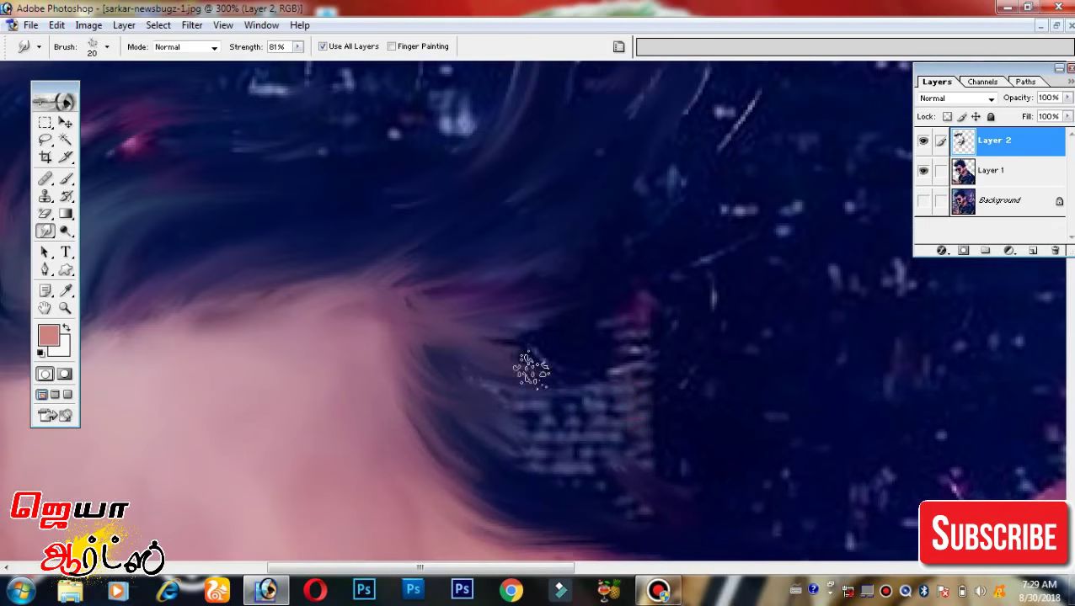
pyautogui.moveTo(447, 346); pyautogui.dragTo(608, 409)
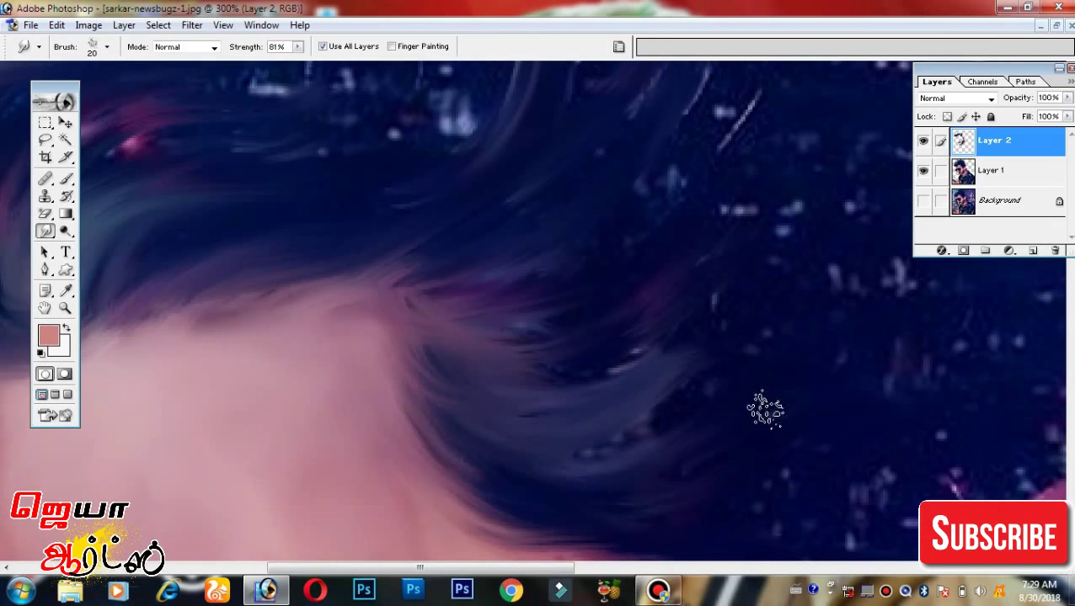
pyautogui.scroll(3, 578, 383)
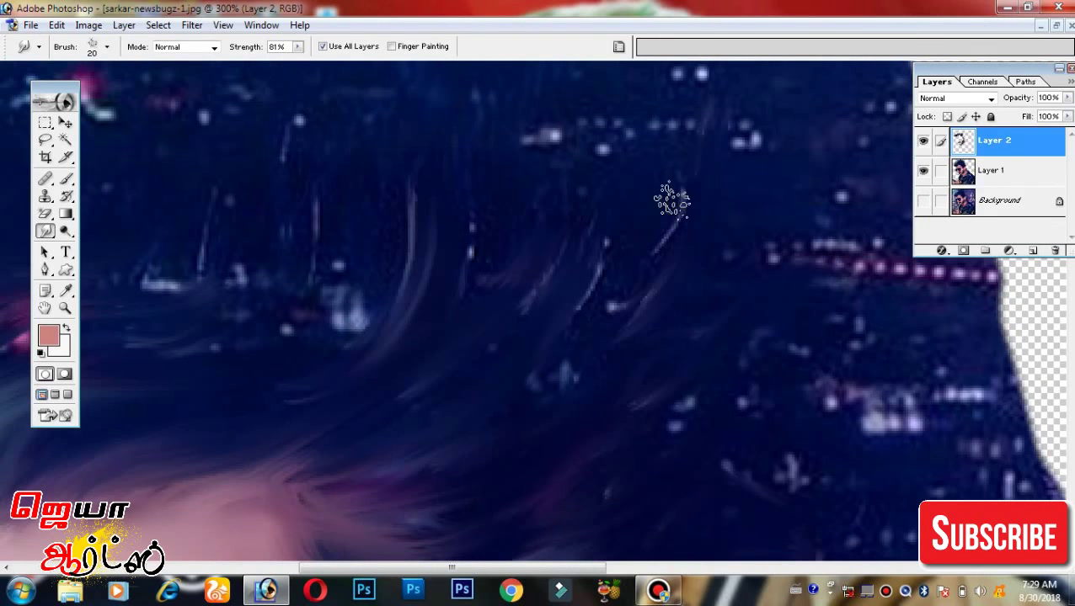
pyautogui.scroll(-3, 445, 300)
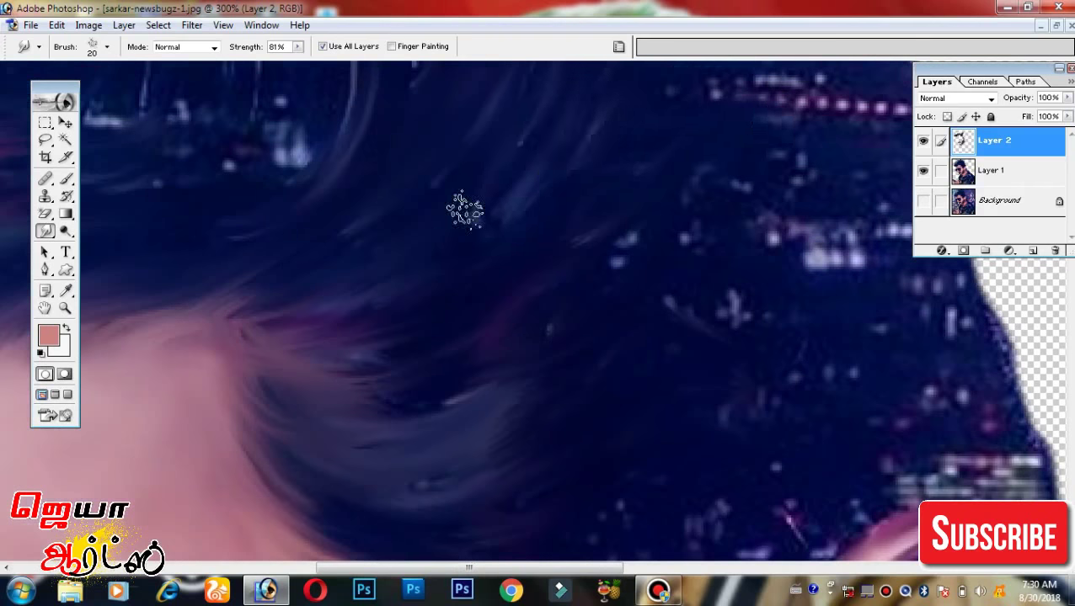
pyautogui.scroll(-3, 536, 371)
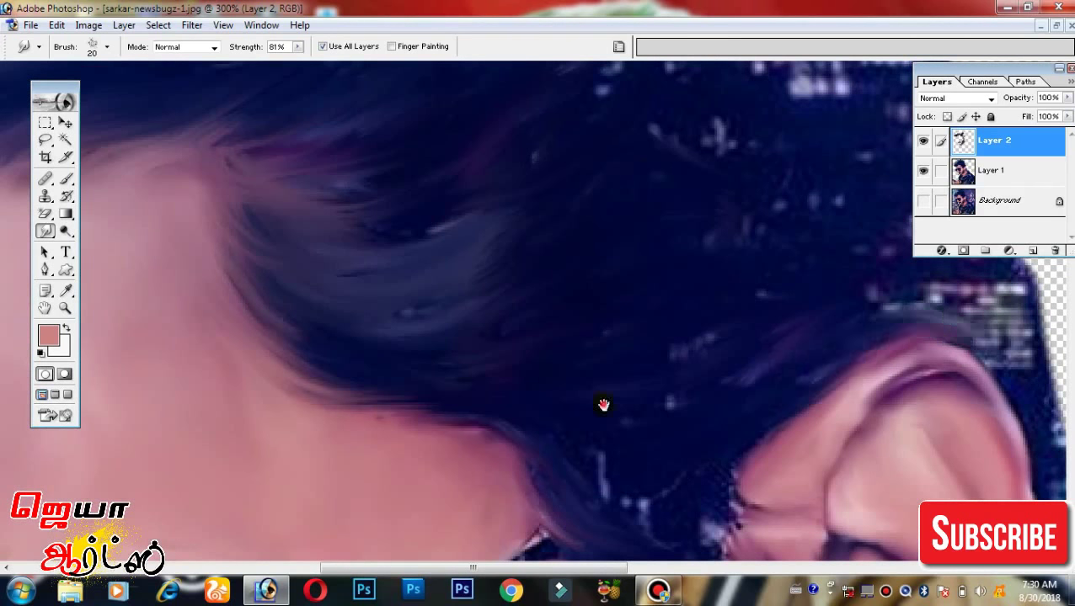
# Look over the hair above the ear and enlarge the smudge brush to 40.
pyautogui.moveTo(603, 403); pyautogui.dragTo(779, 285)
pyautogui.moveTo(893, 337); pyautogui.dragTo(732, 506)
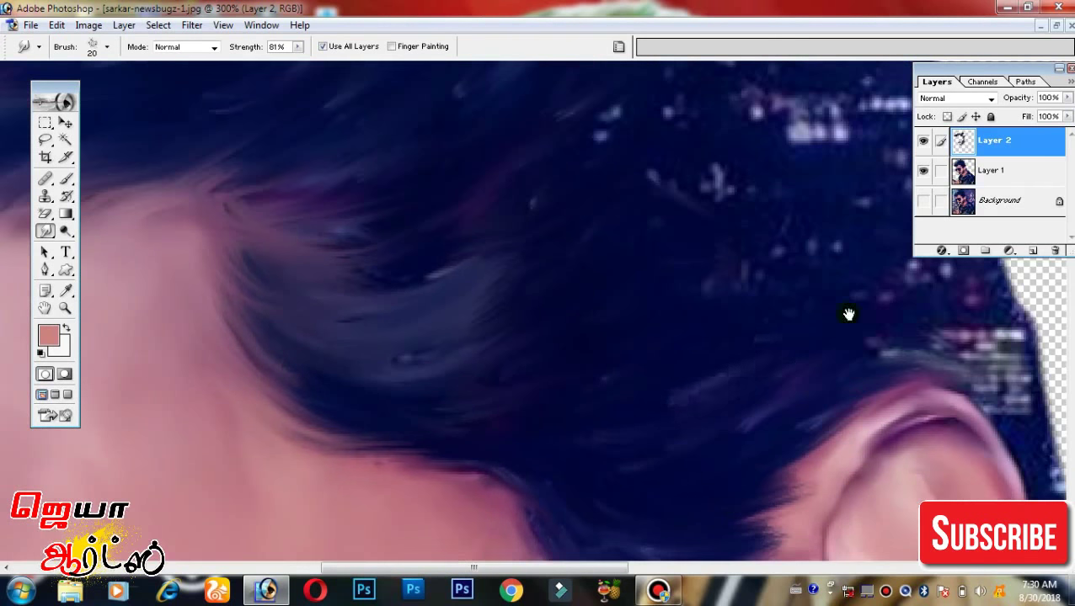
pyautogui.moveTo(846, 312); pyautogui.dragTo(954, 419)
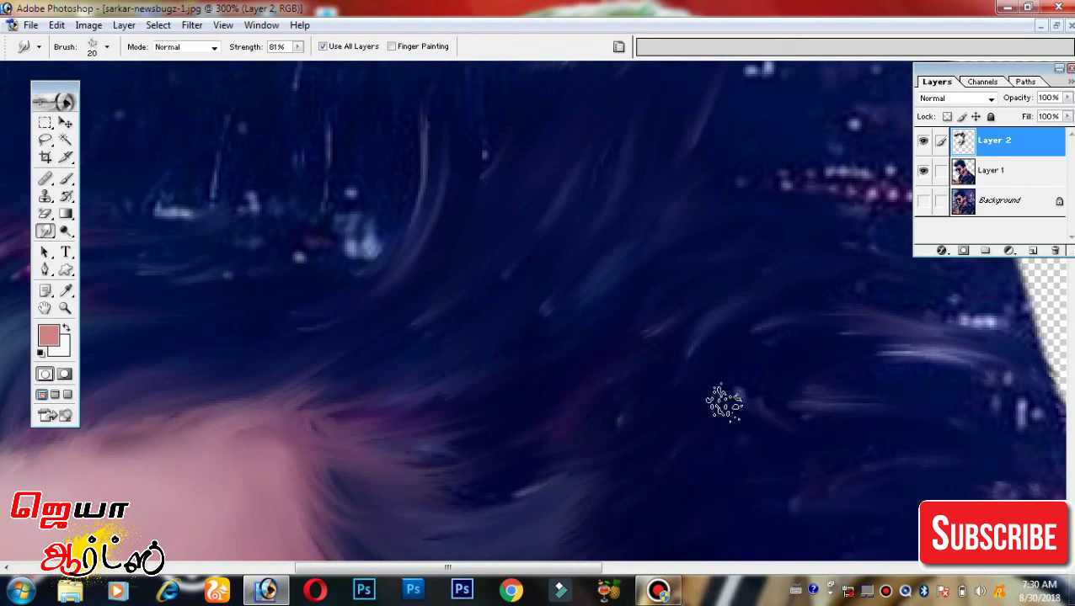
pyautogui.scroll(-3, 788, 372)
pyautogui.scroll(2, 787, 372)
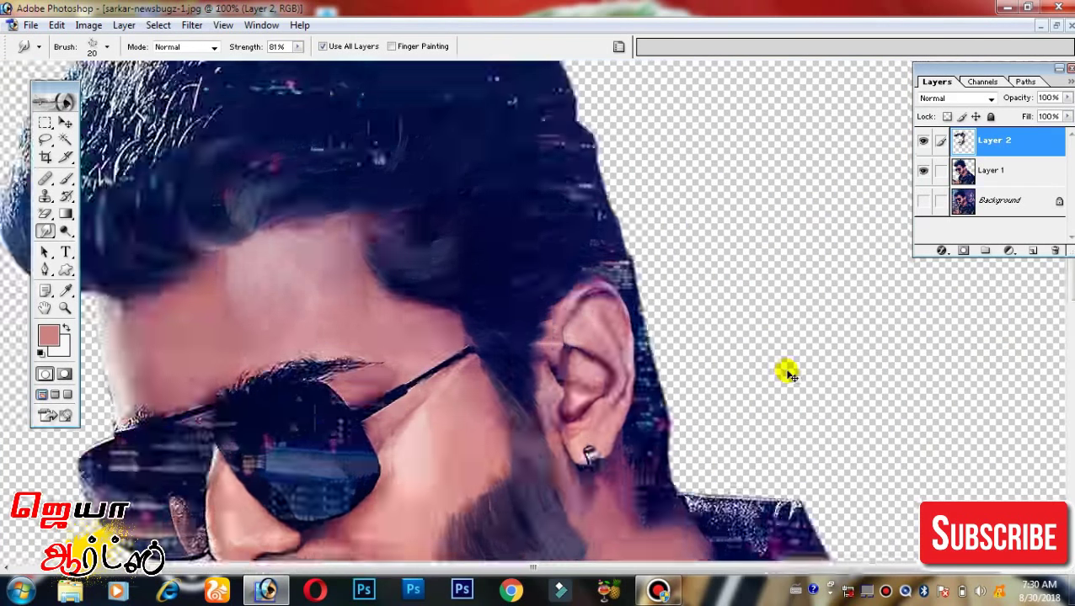
pyautogui.scroll(1, 787, 372)
pyautogui.press(']')
pyautogui.scroll(3, 468, 329)
# Smooth the hair edge down the side of the head.
pyautogui.moveTo(647, 238)
pyautogui.mouseDown()
pyautogui.moveTo(556, 247)
pyautogui.moveTo(445, 393)
pyautogui.mouseUp()
pyautogui.moveTo(516, 431); pyautogui.dragTo(710, 368)
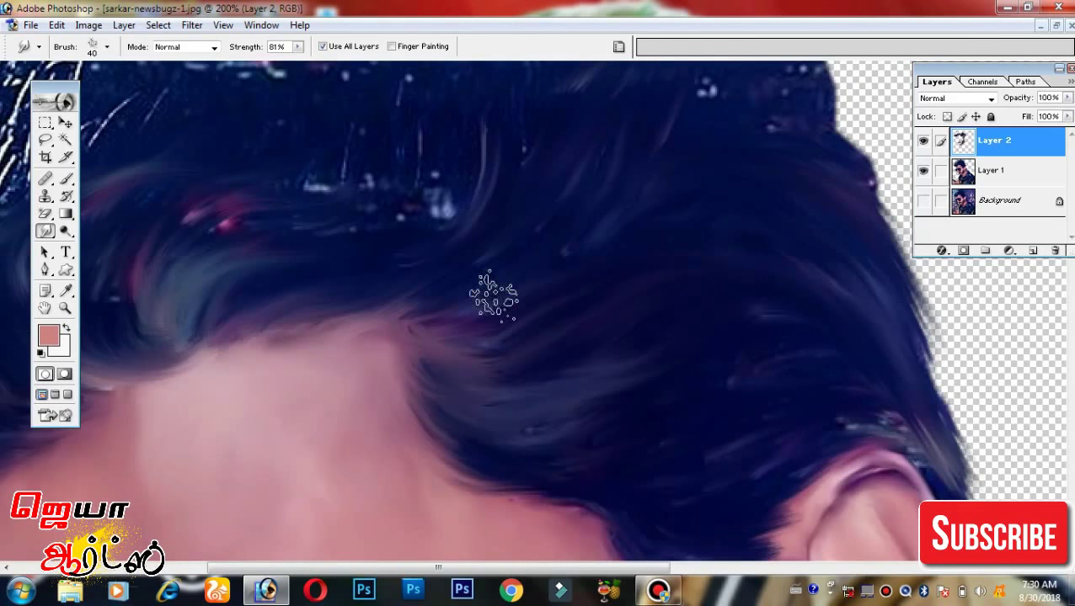
pyautogui.moveTo(780, 324); pyautogui.dragTo(806, 214)
pyautogui.moveTo(918, 299); pyautogui.dragTo(588, 443)
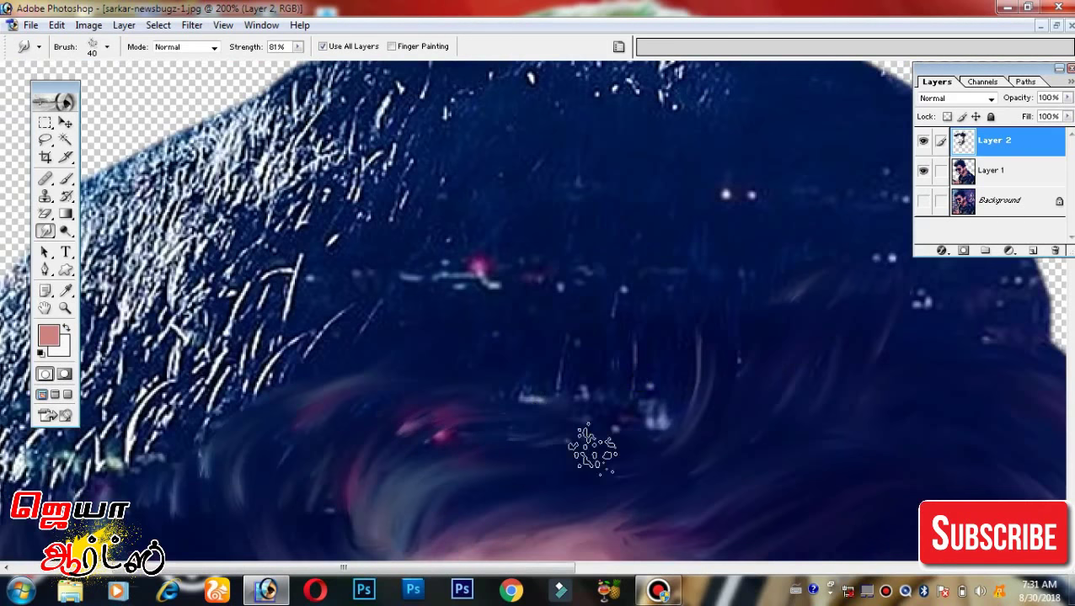
pyautogui.moveTo(841, 355); pyautogui.dragTo(672, 388)
pyautogui.moveTo(545, 341)
pyautogui.mouseDown()
pyautogui.moveTo(773, 312)
pyautogui.moveTo(687, 409)
pyautogui.mouseUp()
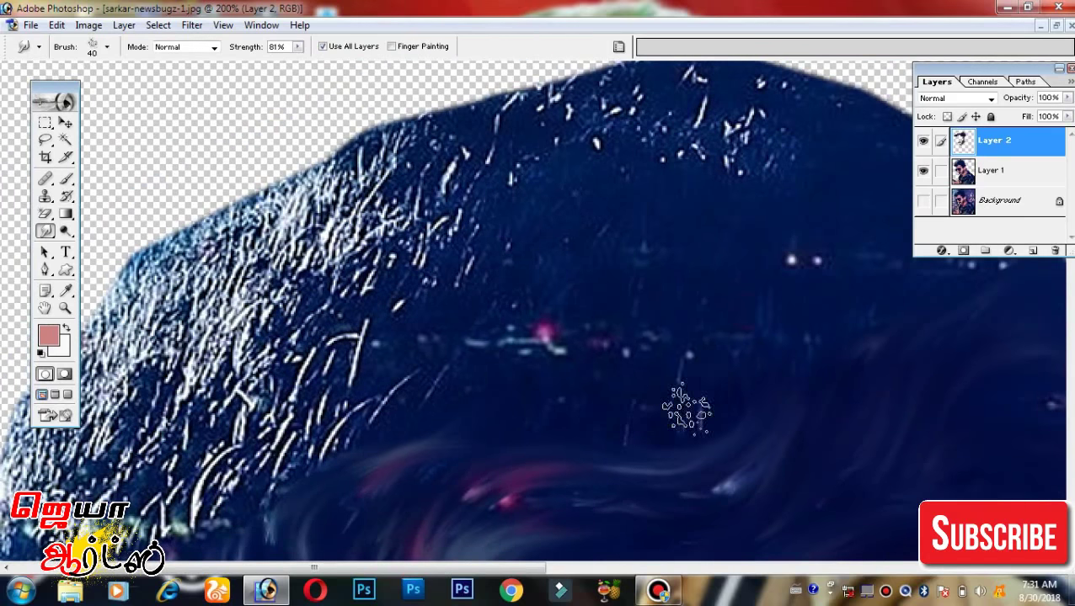
pyautogui.moveTo(627, 278); pyautogui.dragTo(581, 139)
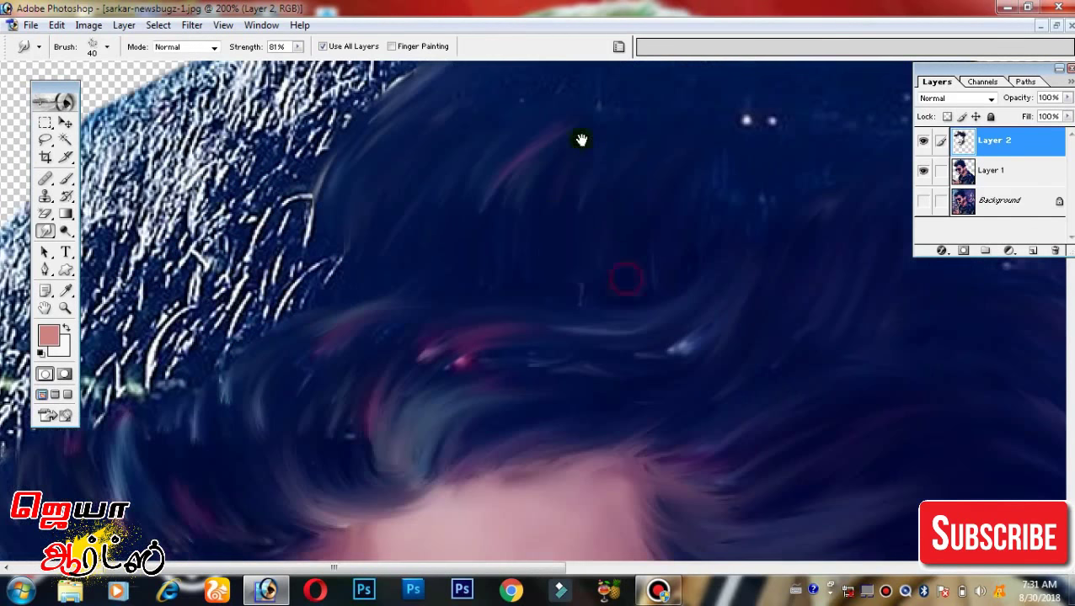
# Smear the hair strands and pink streak smooth, including the left edge of the hair.
pyautogui.moveTo(592, 278)
pyautogui.mouseDown()
pyautogui.moveTo(721, 336)
pyautogui.moveTo(458, 385)
pyautogui.mouseUp()
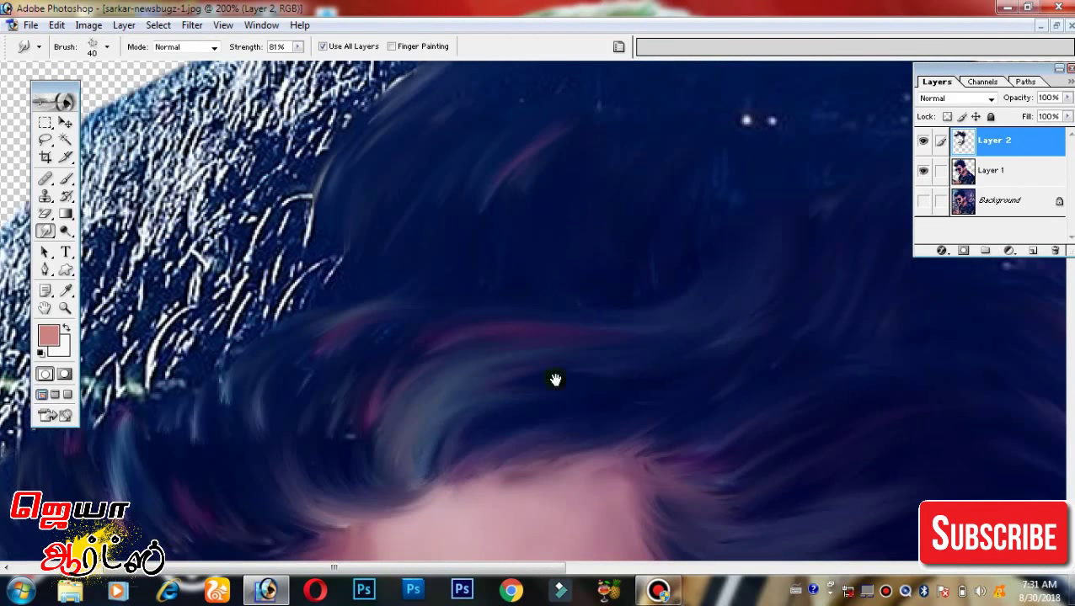
pyautogui.moveTo(555, 380); pyautogui.dragTo(657, 286)
pyautogui.moveTo(531, 354)
pyautogui.mouseDown()
pyautogui.moveTo(420, 292)
pyautogui.moveTo(319, 306)
pyautogui.moveTo(256, 320)
pyautogui.moveTo(256, 401)
pyautogui.mouseUp()
pyautogui.moveTo(253, 223)
pyautogui.mouseDown()
pyautogui.moveTo(169, 370)
pyautogui.moveTo(135, 506)
pyautogui.mouseUp()
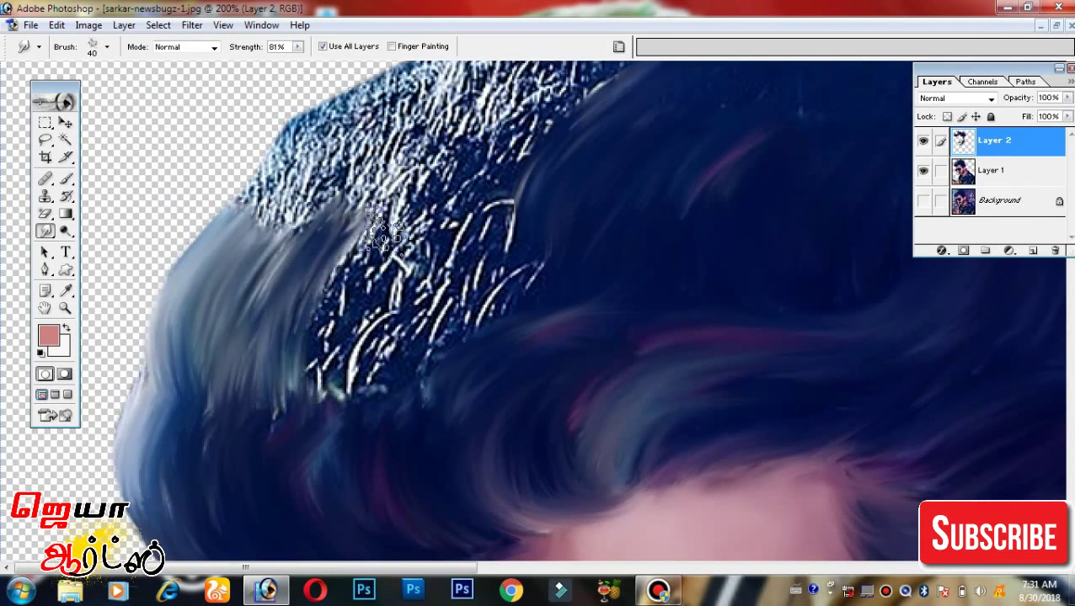
pyautogui.moveTo(289, 262); pyautogui.dragTo(420, 388)
# Smudge the speckled crown texture and smooth the top outline of the hair.
pyautogui.scroll(3, 419, 388)
pyautogui.moveTo(616, 304)
pyautogui.mouseDown()
pyautogui.moveTo(665, 226)
pyautogui.moveTo(371, 354)
pyautogui.moveTo(278, 337)
pyautogui.moveTo(451, 164)
pyautogui.moveTo(761, 191)
pyautogui.mouseUp()
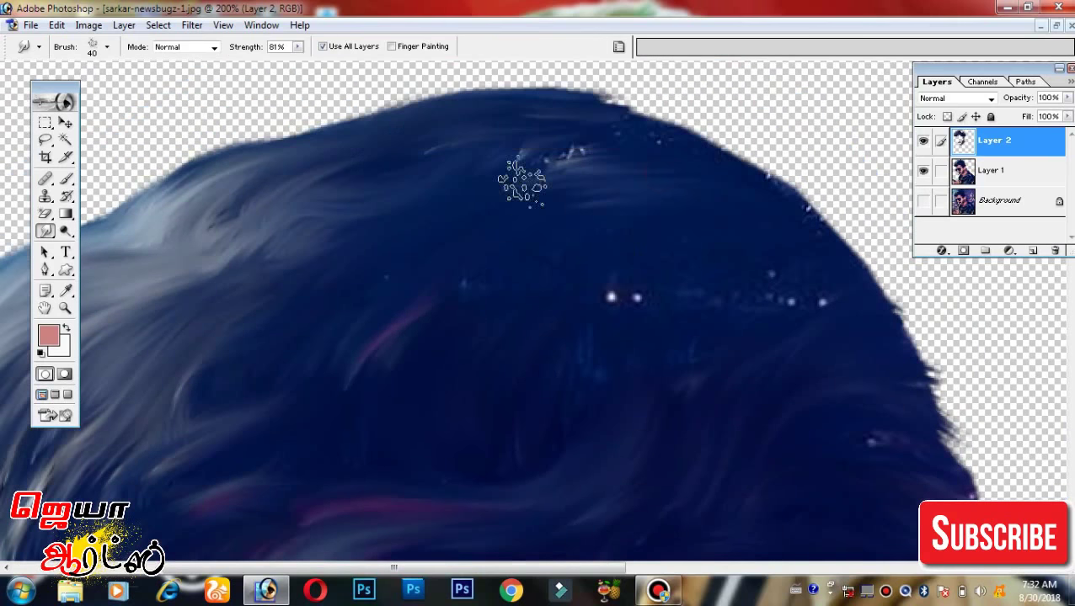
pyautogui.moveTo(522, 173)
pyautogui.mouseDown()
pyautogui.moveTo(643, 101)
pyautogui.moveTo(707, 305)
pyautogui.moveTo(843, 238)
pyautogui.mouseUp()
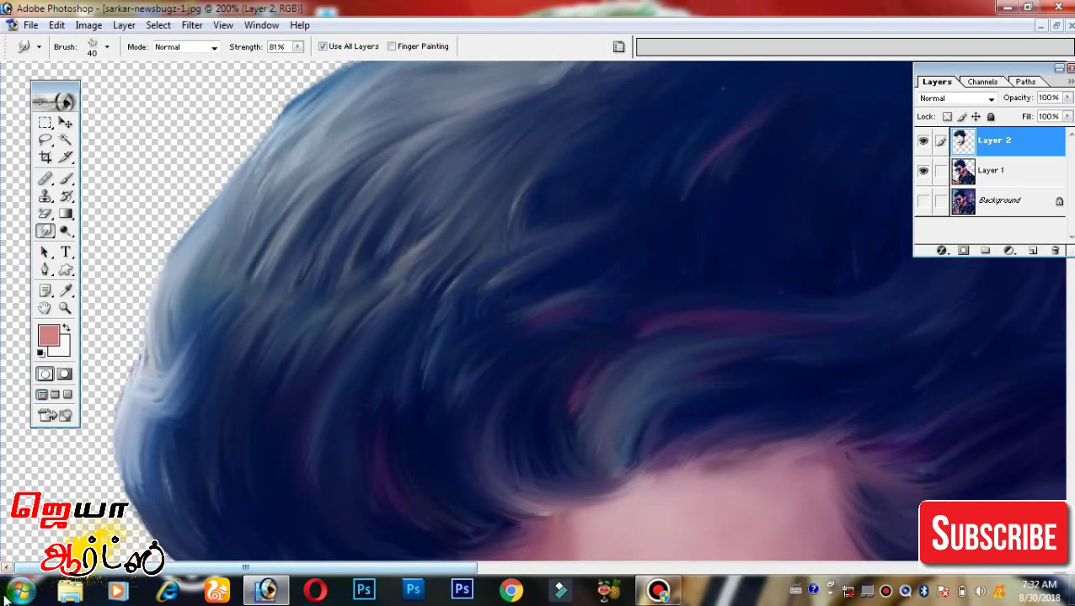
pyautogui.moveTo(446, 337); pyautogui.dragTo(530, 253)
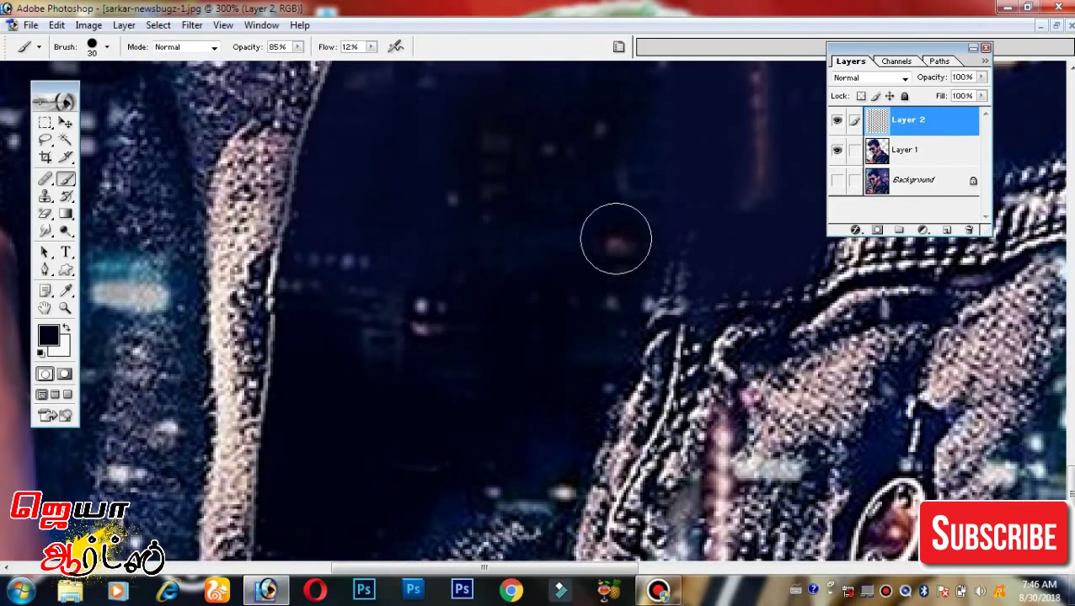
# Sample a dark blue from the jacket and paint over its bright yellow lights.
pyautogui.moveTo(616, 240)
pyautogui.mouseDown()
pyautogui.moveTo(552, 173)
pyautogui.moveTo(410, 349)
pyautogui.moveTo(545, 314)
pyautogui.moveTo(498, 151)
pyautogui.mouseUp()
pyautogui.press('i')
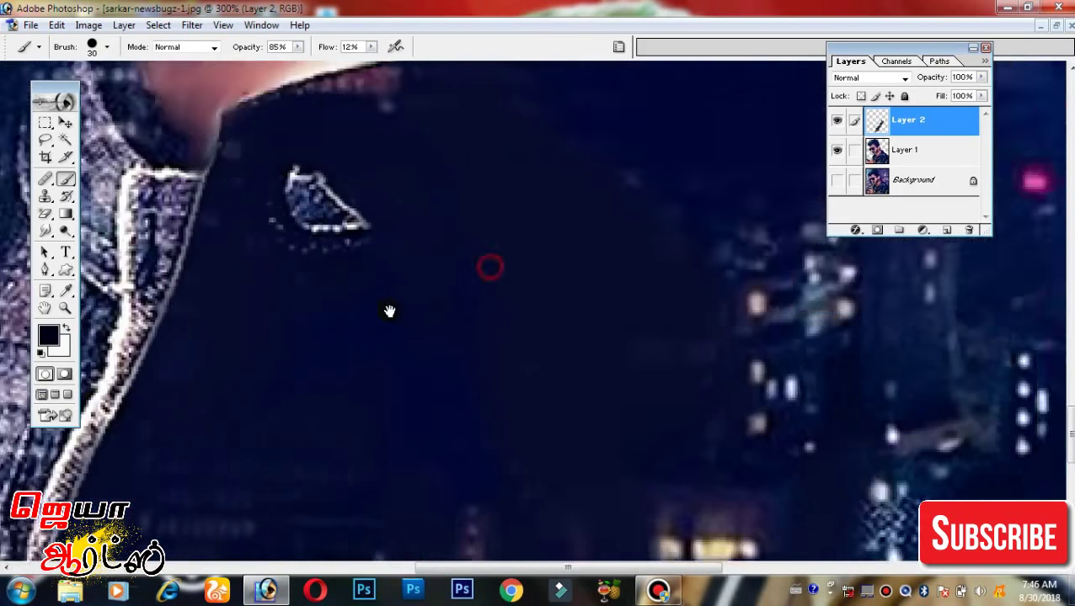
pyautogui.click(48, 336)
pyautogui.click(321, 233)
pyautogui.click(899, 63)
pyautogui.press('b')
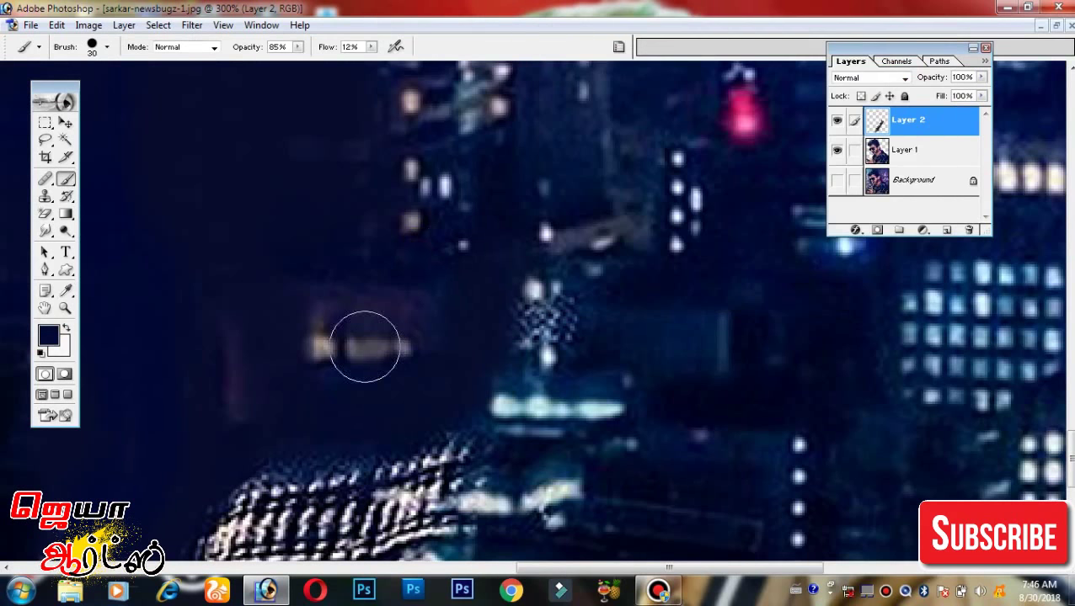
pyautogui.moveTo(360, 342)
pyautogui.mouseDown()
pyautogui.moveTo(404, 345)
pyautogui.moveTo(339, 336)
pyautogui.moveTo(353, 512)
pyautogui.moveTo(361, 438)
pyautogui.mouseUp()
# Zoom out over the painted jacket and switch the painting colour toward black.
pyautogui.moveTo(326, 336); pyautogui.dragTo(451, 450)
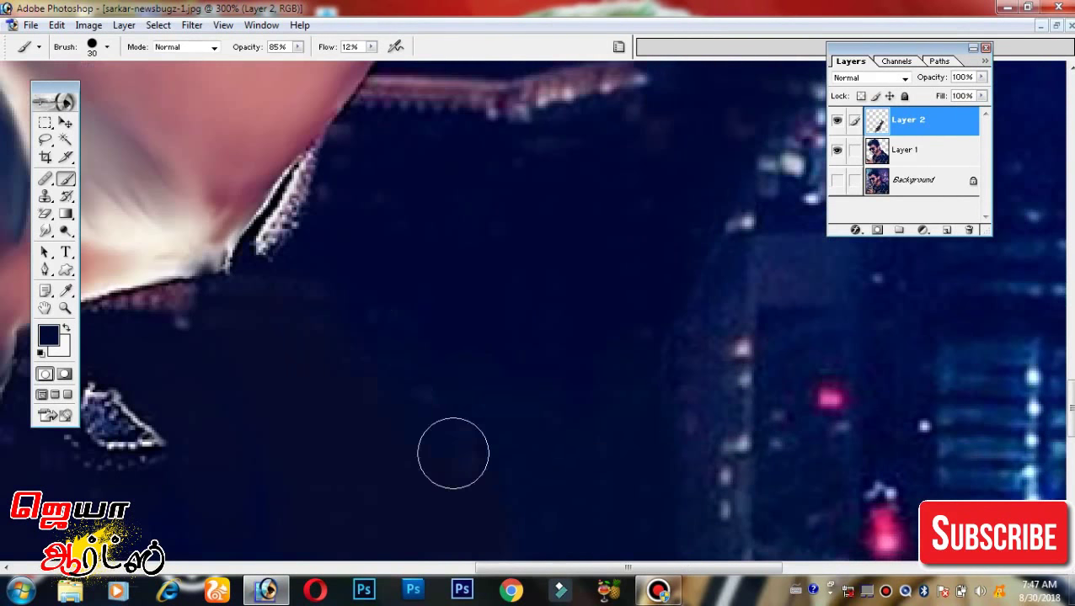
pyautogui.moveTo(569, 456)
pyautogui.mouseDown()
pyautogui.moveTo(428, 82)
pyautogui.moveTo(163, 304)
pyautogui.mouseUp()
pyautogui.hotkey('ctrl', '-')
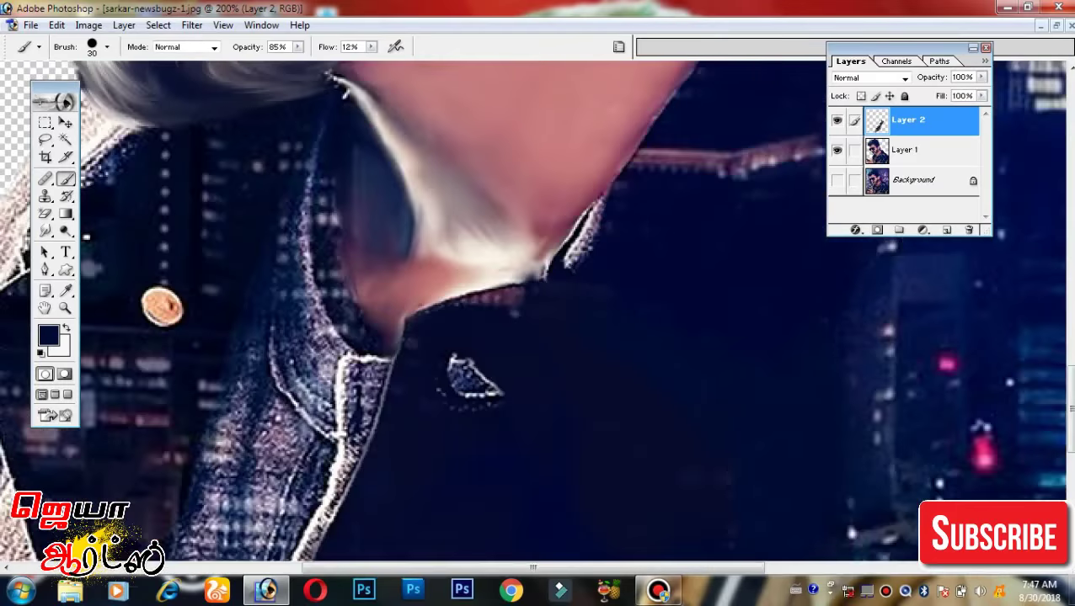
pyautogui.moveTo(273, 210); pyautogui.dragTo(500, 573)
pyautogui.click(48, 335)
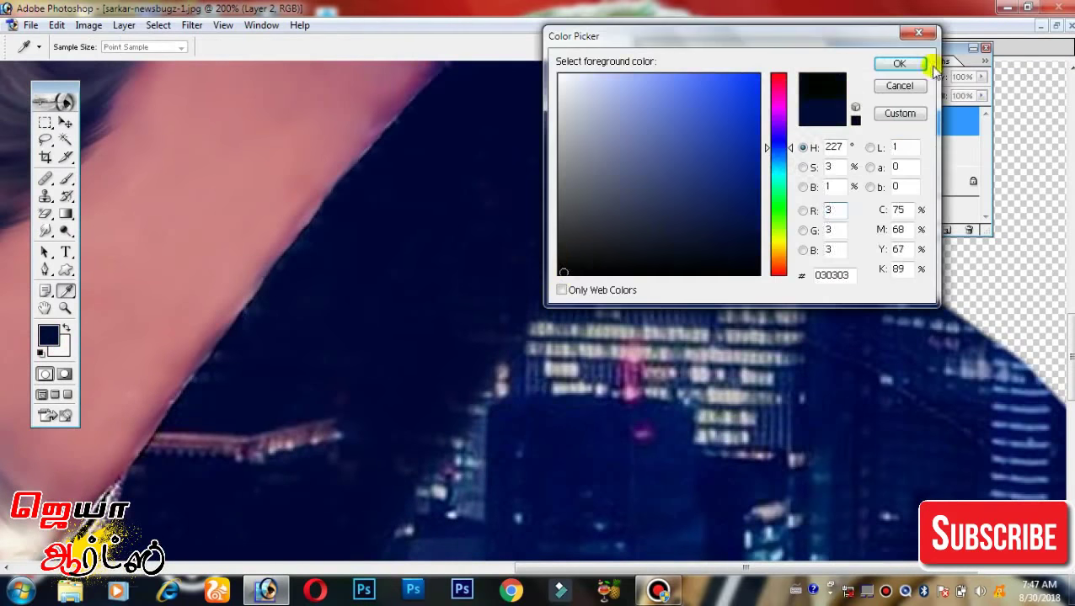
pyautogui.click(906, 65)
# Shrink the brush and darken the lower-right of the jacket.
pyautogui.press('[')
pyautogui.press('[')
pyautogui.press('[')
pyautogui.moveTo(302, 482); pyautogui.dragTo(459, 309)
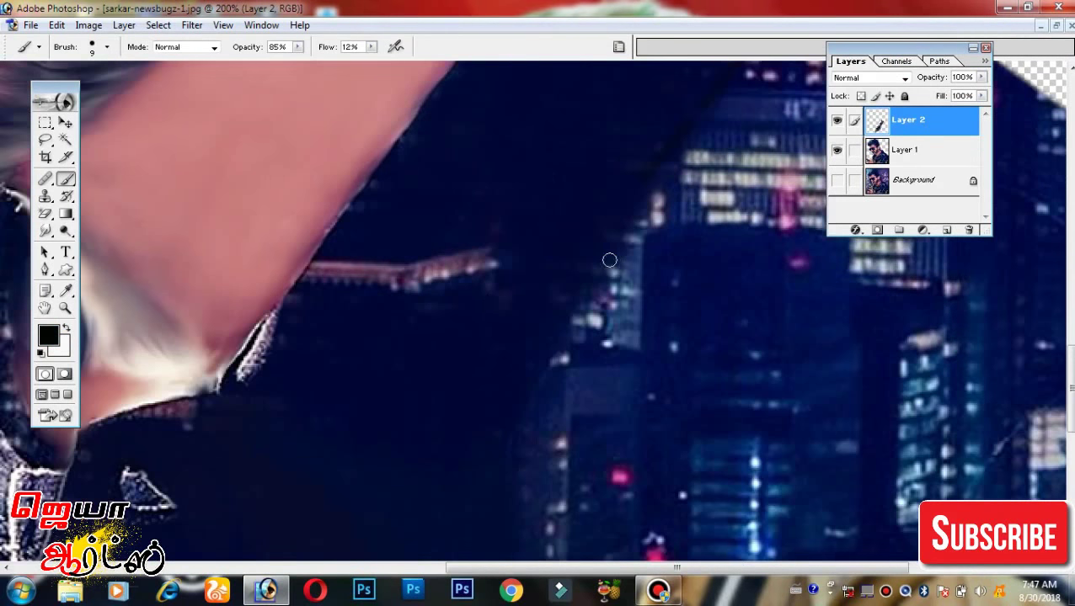
pyautogui.scroll(3, 520, 403)
pyautogui.hscroll(1, 574, 380)
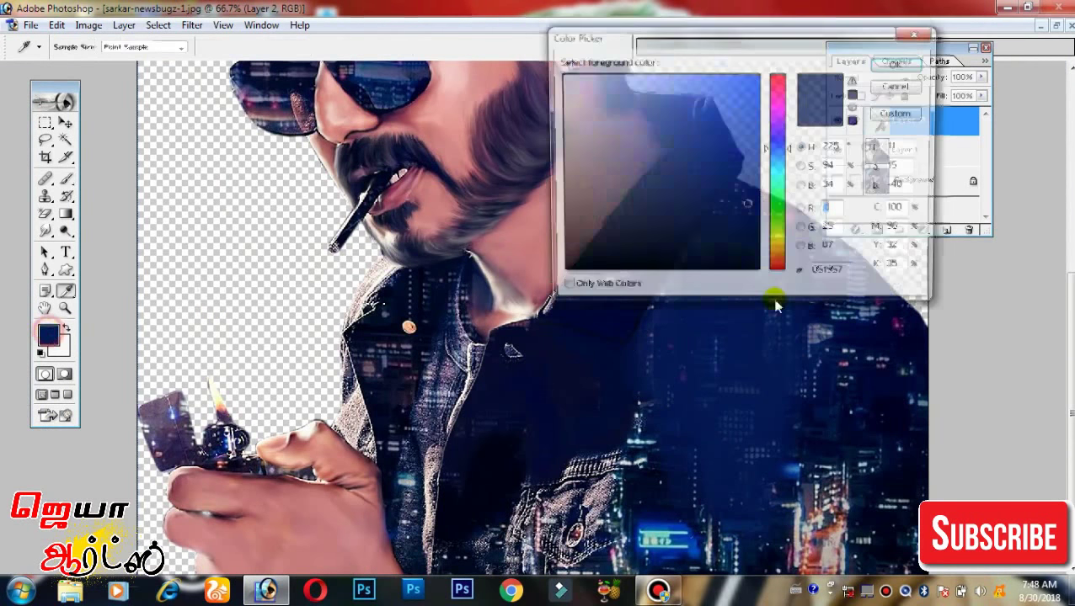
pyautogui.click(895, 61)
pyautogui.moveTo(823, 391); pyautogui.dragTo(885, 522)
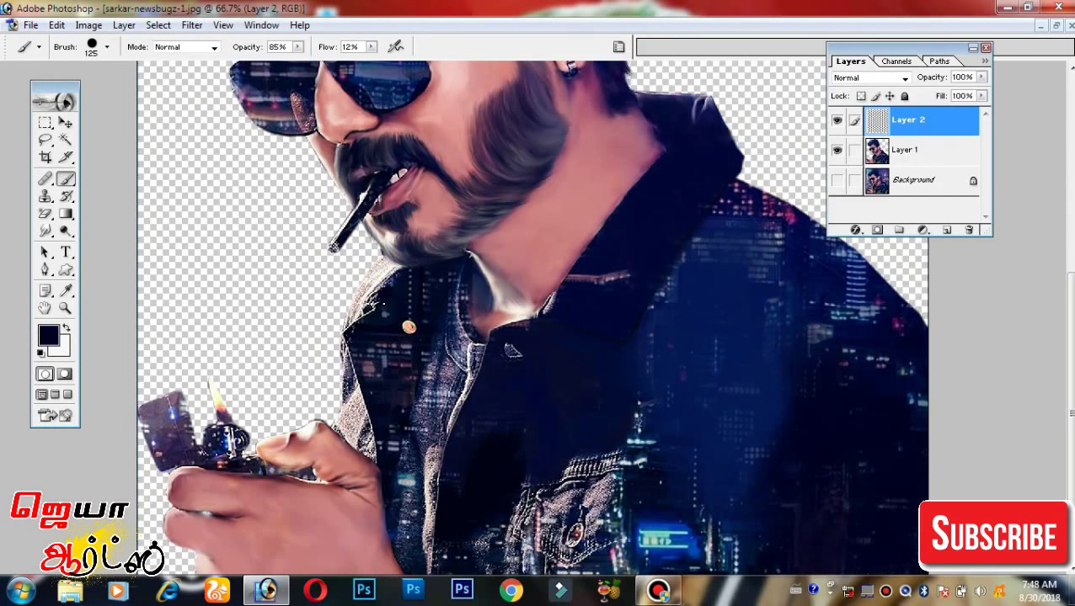
pyautogui.moveTo(923, 404); pyautogui.dragTo(750, 543)
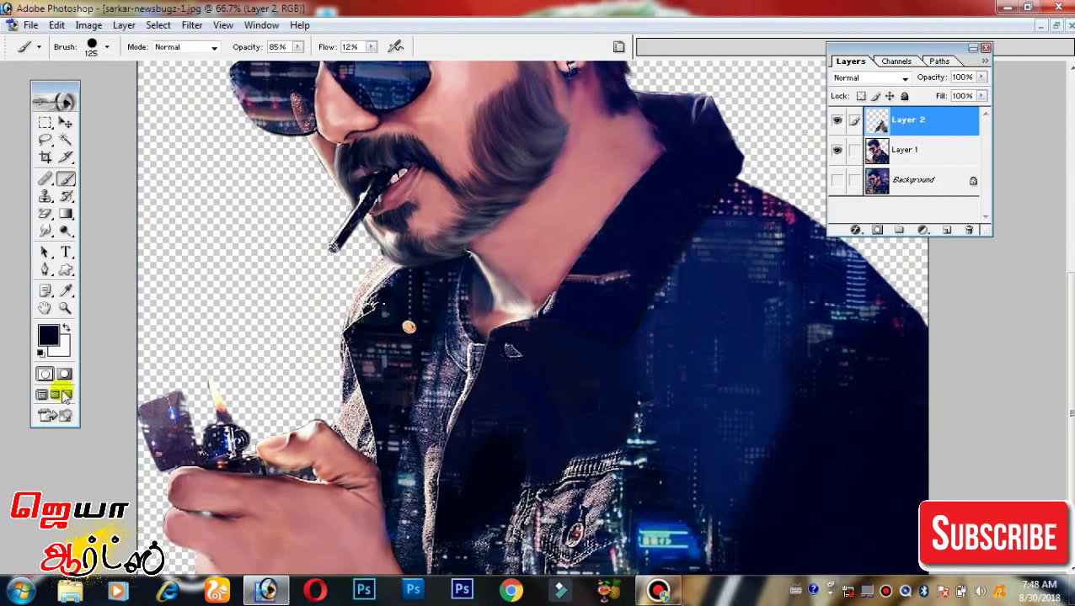
# Brush the upper jacket navy blue, then switch to a near-black blue.
pyautogui.click(48, 335)
pyautogui.click(892, 62)
pyautogui.moveTo(738, 412); pyautogui.dragTo(676, 345)
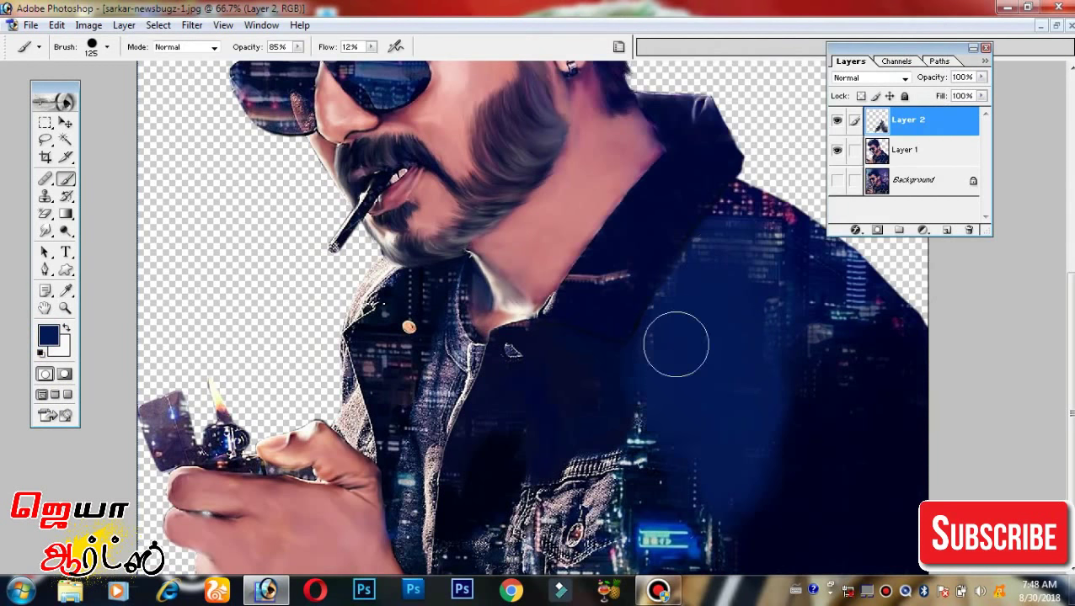
pyautogui.click(48, 335)
pyautogui.click(754, 253)
pyautogui.click(893, 63)
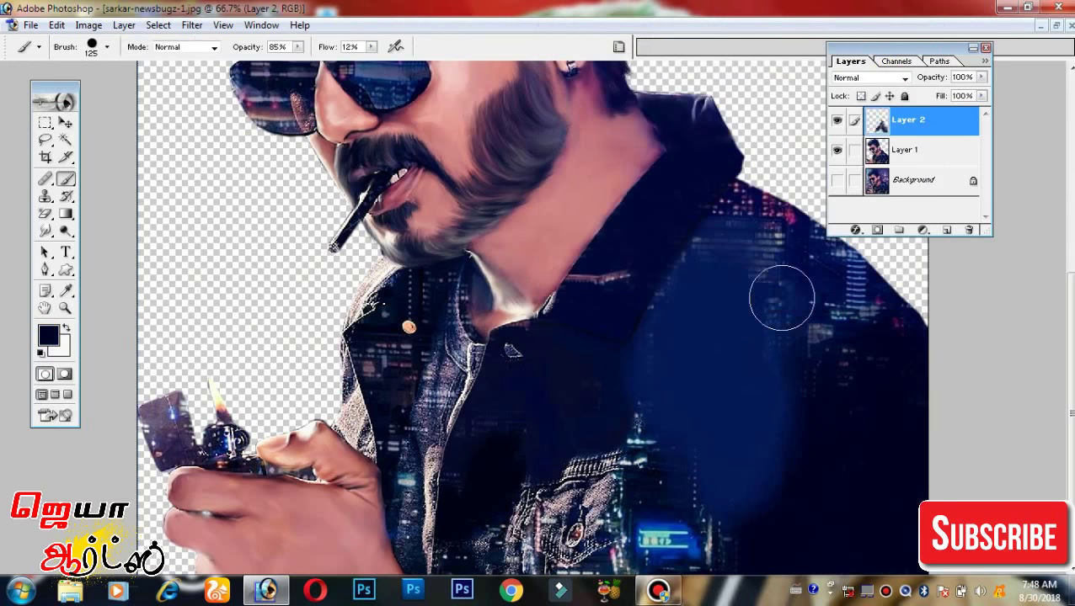
# Sample dark navy from the jacket and dab it onto the jacket.
pyautogui.click(48, 335)
pyautogui.moveTo(640, 36); pyautogui.dragTo(320, 74)
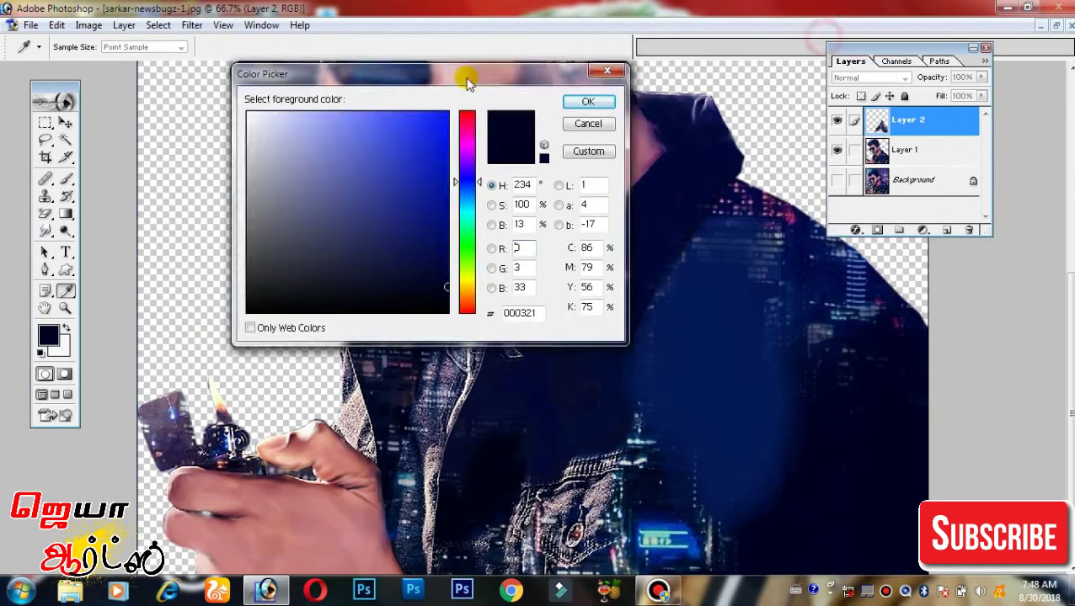
pyautogui.click(420, 145)
pyautogui.click(319, 217)
pyautogui.click(704, 205)
pyautogui.click(542, 104)
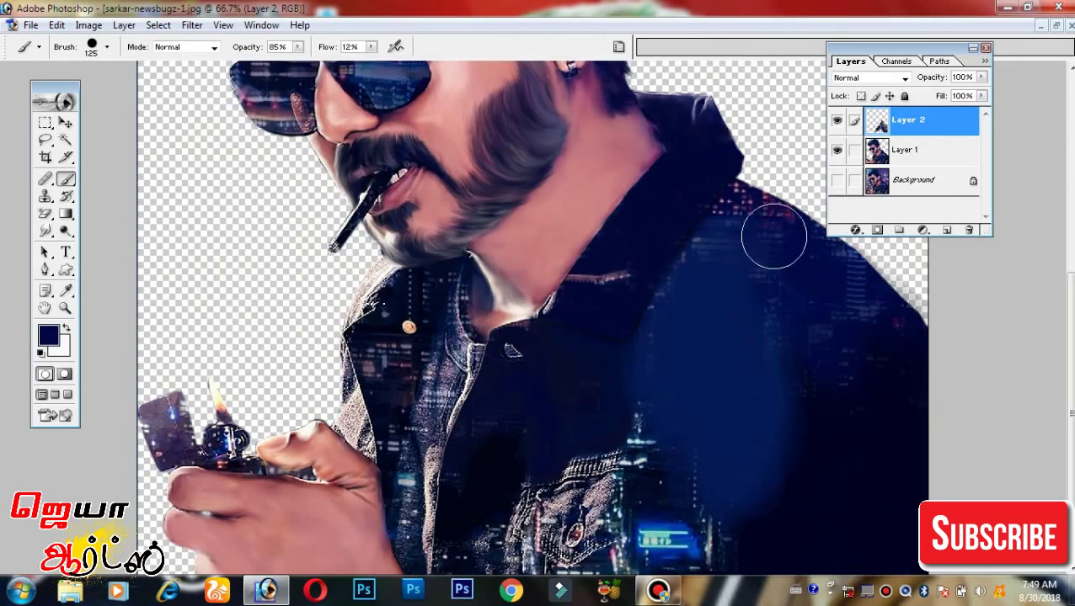
pyautogui.click(754, 325)
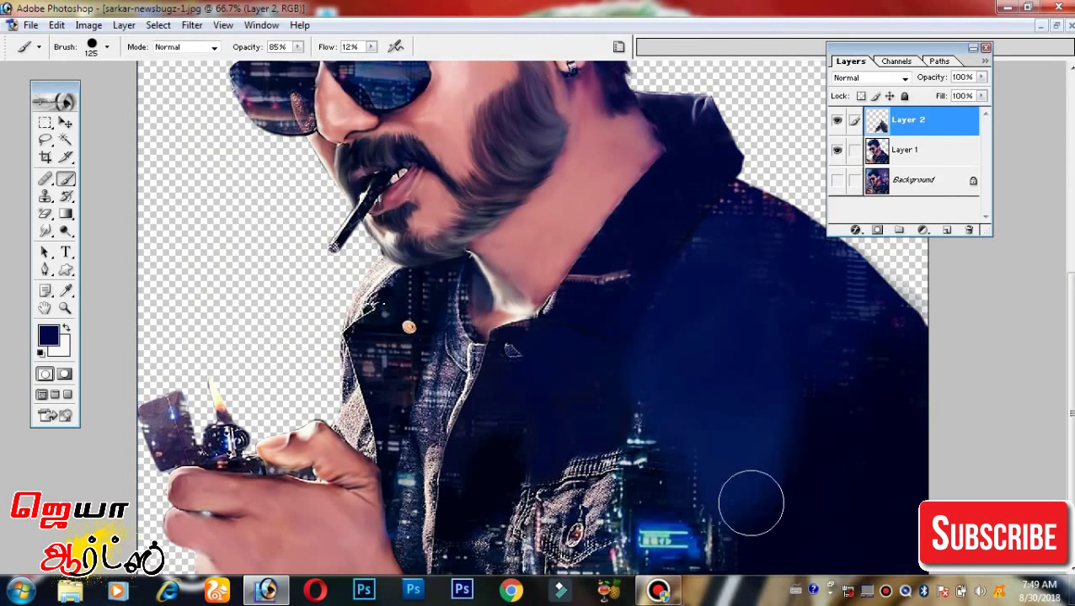
pyautogui.scroll(-1, 677, 411)
# Paint dark navy over the lower jacket.
pyautogui.click(48, 335)
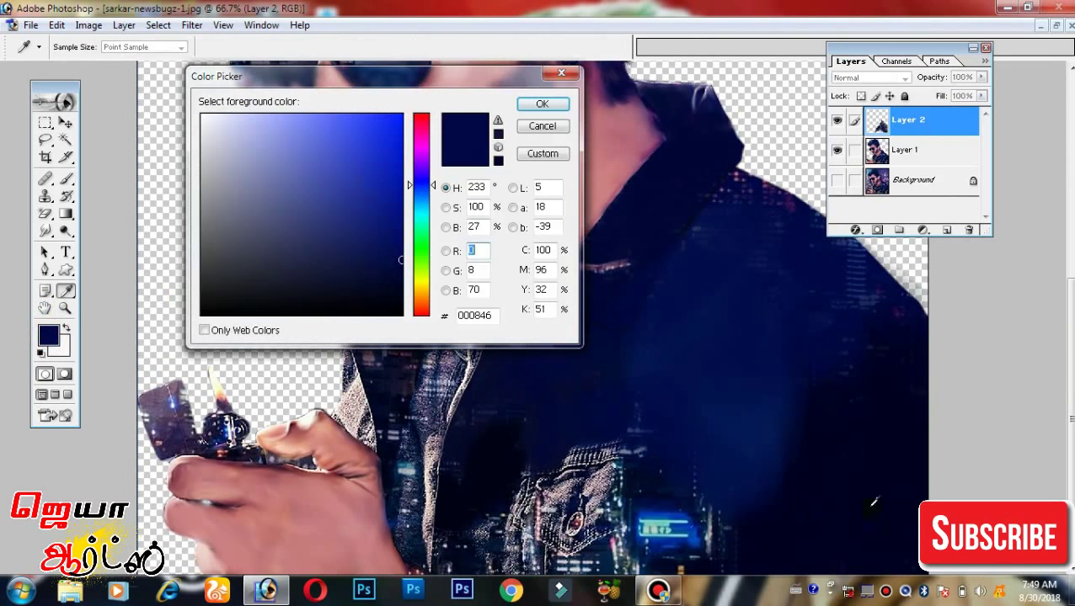
pyautogui.click(542, 104)
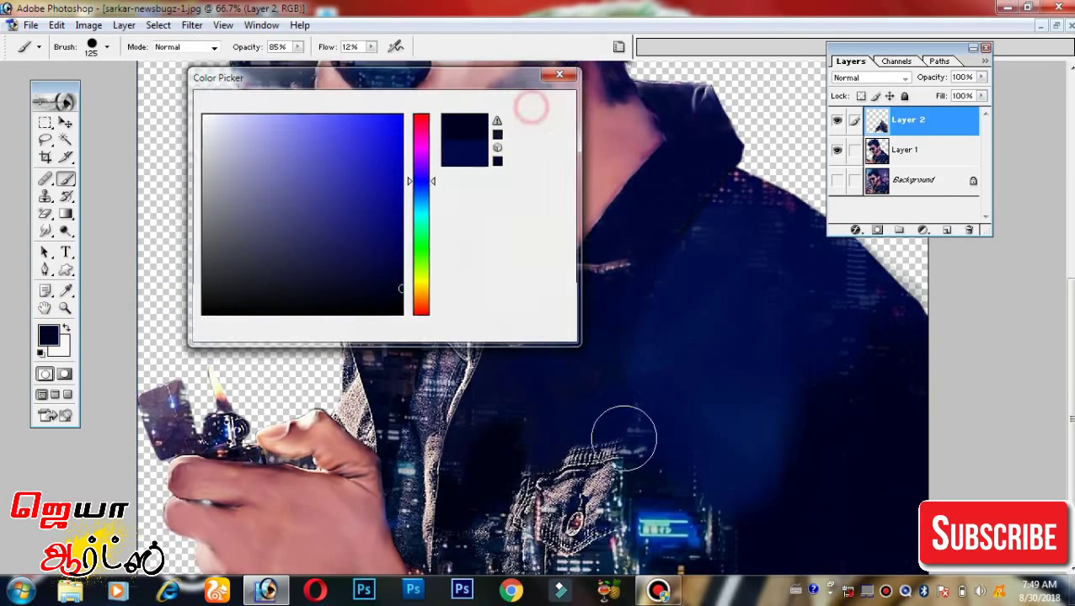
pyautogui.moveTo(630, 458)
pyautogui.mouseDown()
pyautogui.moveTo(616, 546)
pyautogui.moveTo(665, 539)
pyautogui.moveTo(460, 516)
pyautogui.mouseUp()
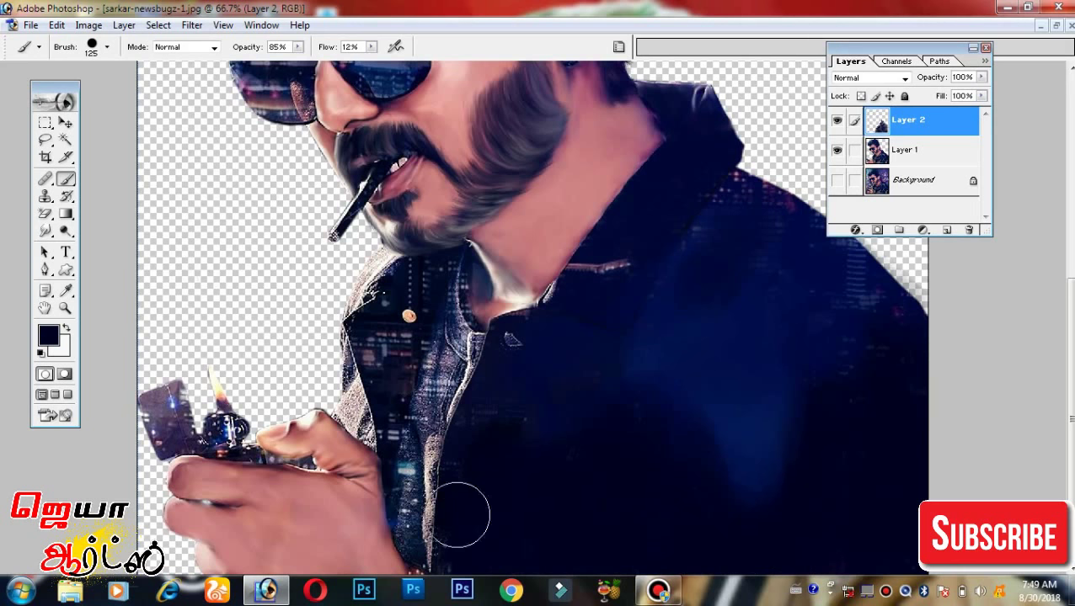
# Try a brighter blue, then paint darker navy along the right shoulder edge.
pyautogui.click(48, 336)
pyautogui.click(365, 192)
pyautogui.click(542, 104)
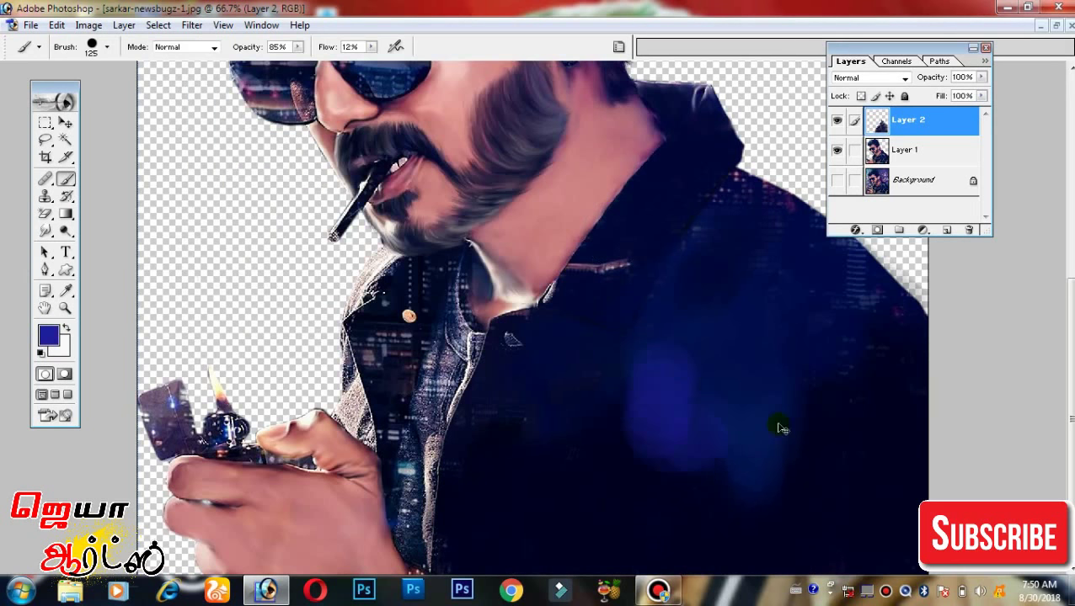
pyautogui.click(48, 335)
pyautogui.click(401, 264)
pyautogui.click(542, 104)
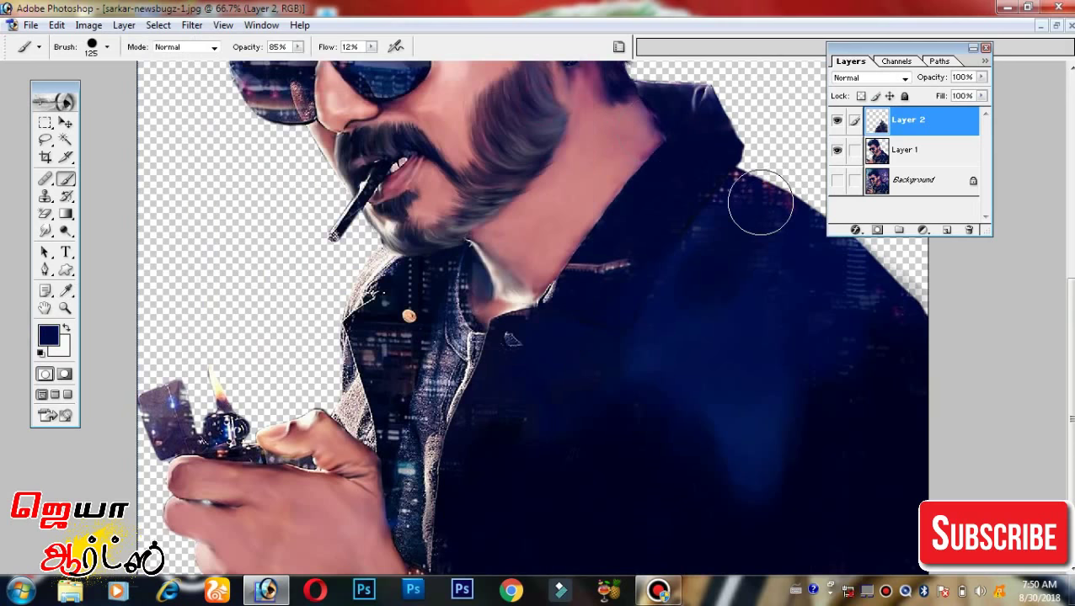
pyautogui.moveTo(838, 245); pyautogui.dragTo(922, 291)
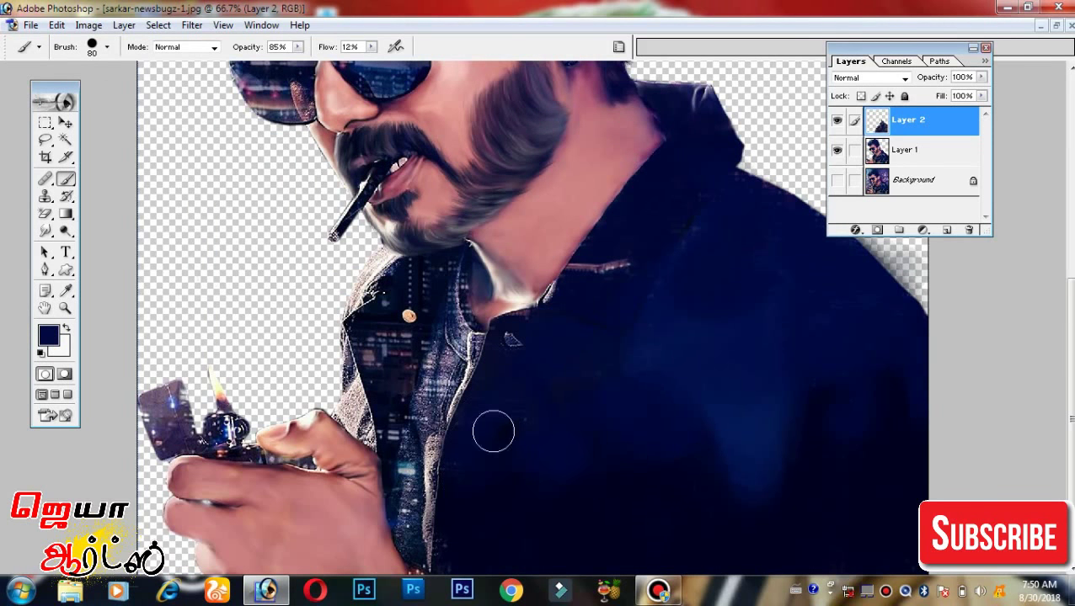
# Paint dark jacket strokes, retuning the colour from green back to very dark navy.
pyautogui.click(48, 335)
pyautogui.moveTo(385, 85); pyautogui.dragTo(681, 30)
pyautogui.click(912, 48)
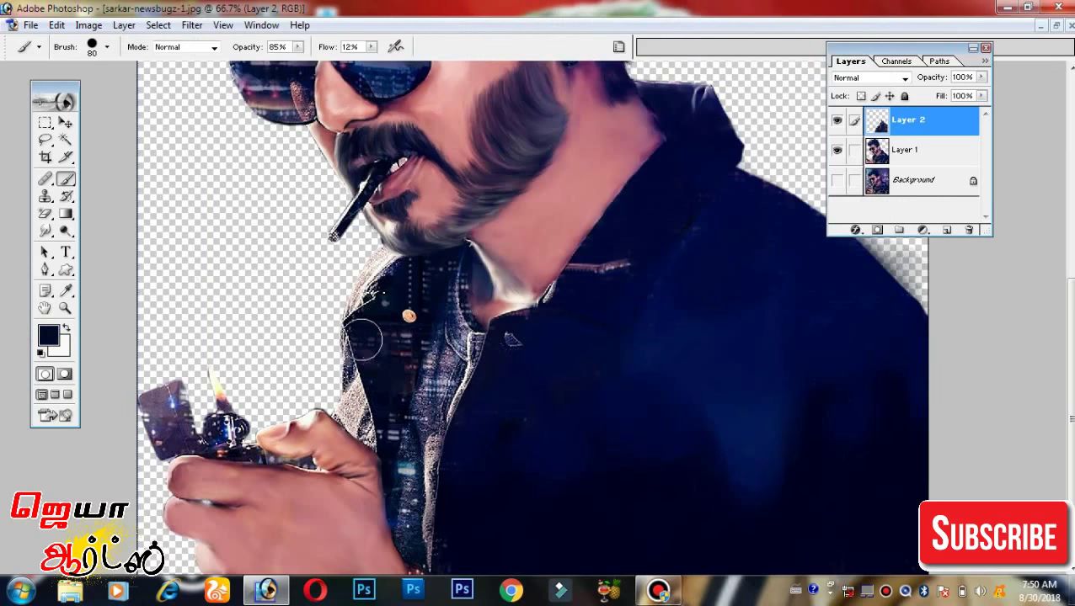
pyautogui.moveTo(385, 312); pyautogui.dragTo(445, 405)
pyautogui.click(48, 335)
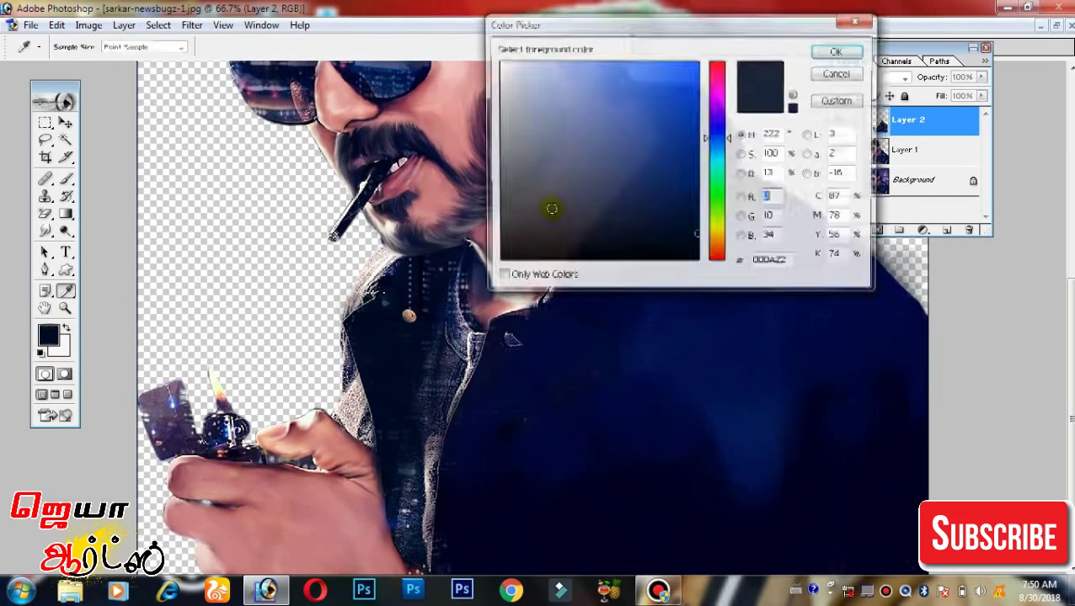
pyautogui.click(717, 186)
pyautogui.moveTo(717, 186); pyautogui.dragTo(717, 140)
pyautogui.press('Return')
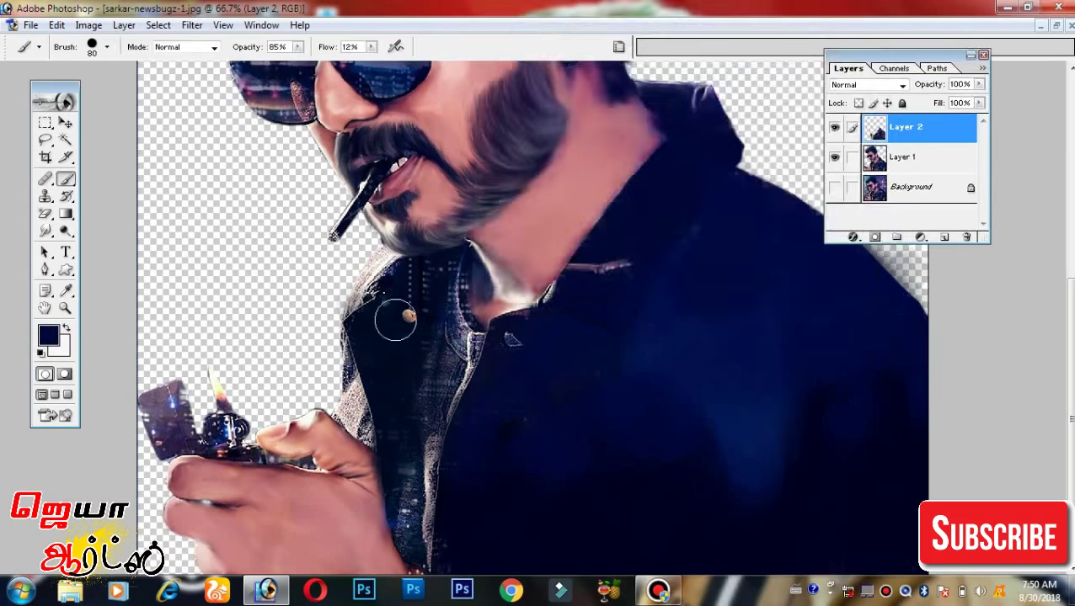
pyautogui.moveTo(443, 281)
pyautogui.mouseDown()
pyautogui.moveTo(425, 476)
pyautogui.moveTo(455, 354)
pyautogui.moveTo(470, 362)
pyautogui.mouseUp()
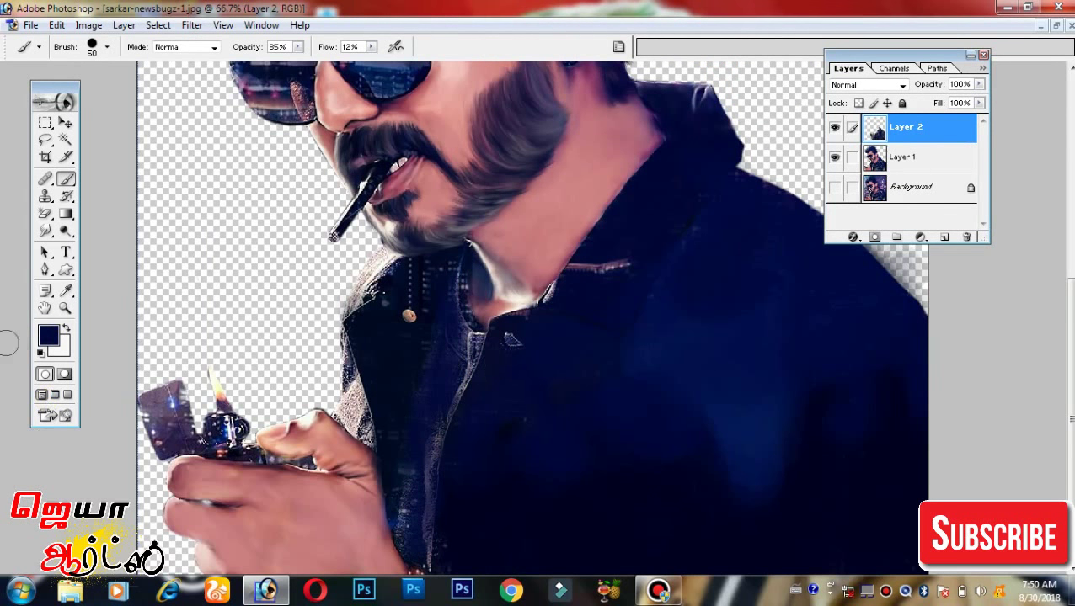
# Paint dark navy strokes down the jacket and along its left edge.
pyautogui.click(48, 335)
pyautogui.press('Return')
pyautogui.press('b')
pyautogui.moveTo(444, 419)
pyautogui.mouseDown()
pyautogui.moveTo(427, 556)
pyautogui.moveTo(450, 270)
pyautogui.mouseUp()
pyautogui.moveTo(361, 328); pyautogui.dragTo(353, 438)
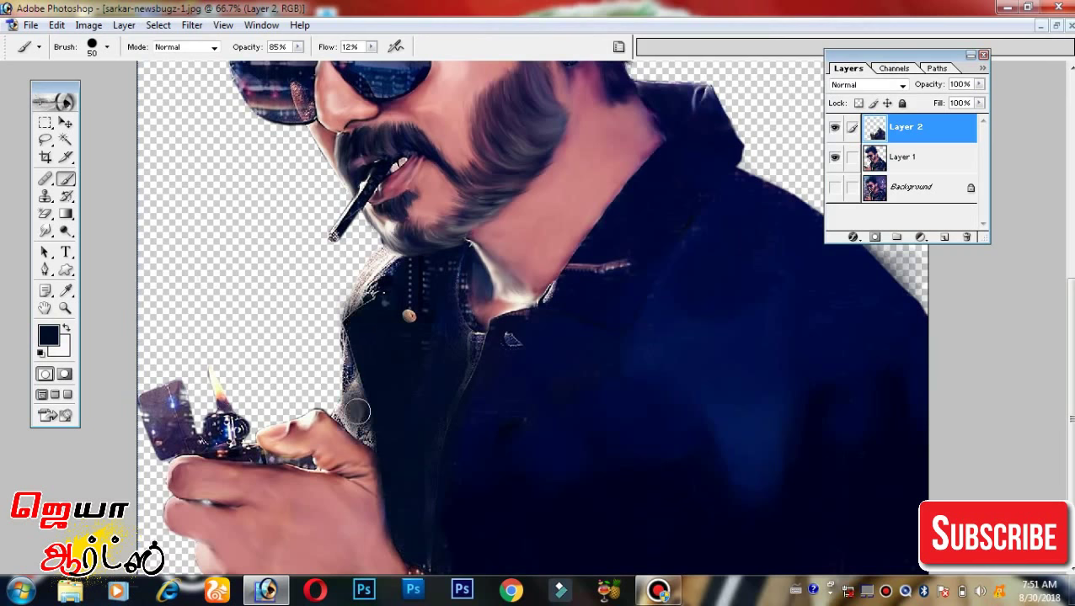
pyautogui.hotkey('ctrl', '-')
# Zoom in and smudge the dark streaks into the white collar edge.
pyautogui.hotkey('ctrl', '+')
pyautogui.hotkey('ctrl', '+')
pyautogui.hotkey('ctrl', '+')
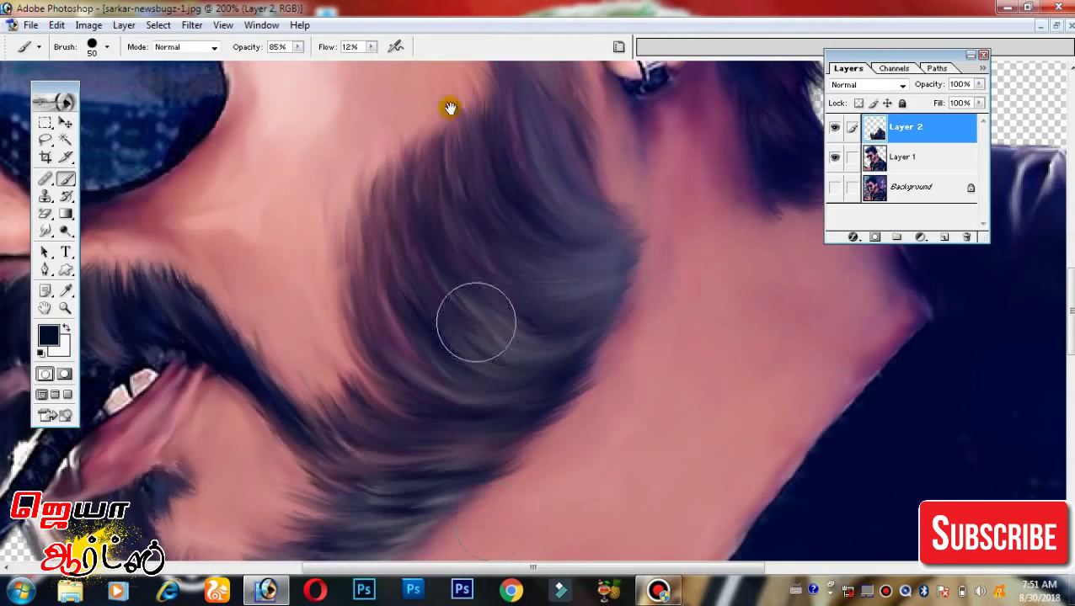
pyautogui.scroll(-5, 443, 112)
pyautogui.moveTo(46, 230); pyautogui.dragTo(93, 260)
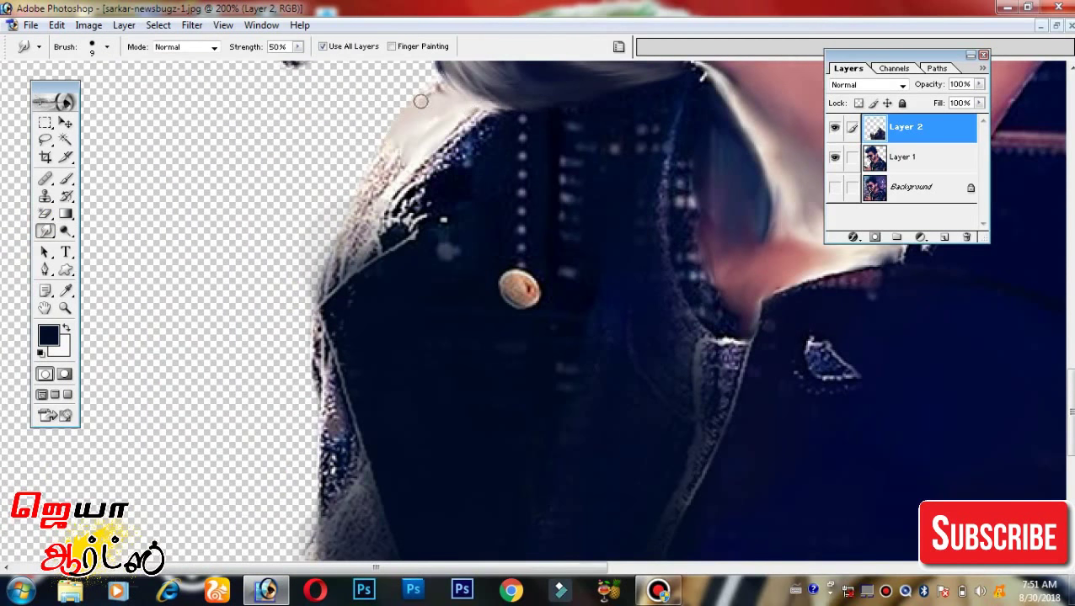
pyautogui.moveTo(377, 199); pyautogui.dragTo(347, 226)
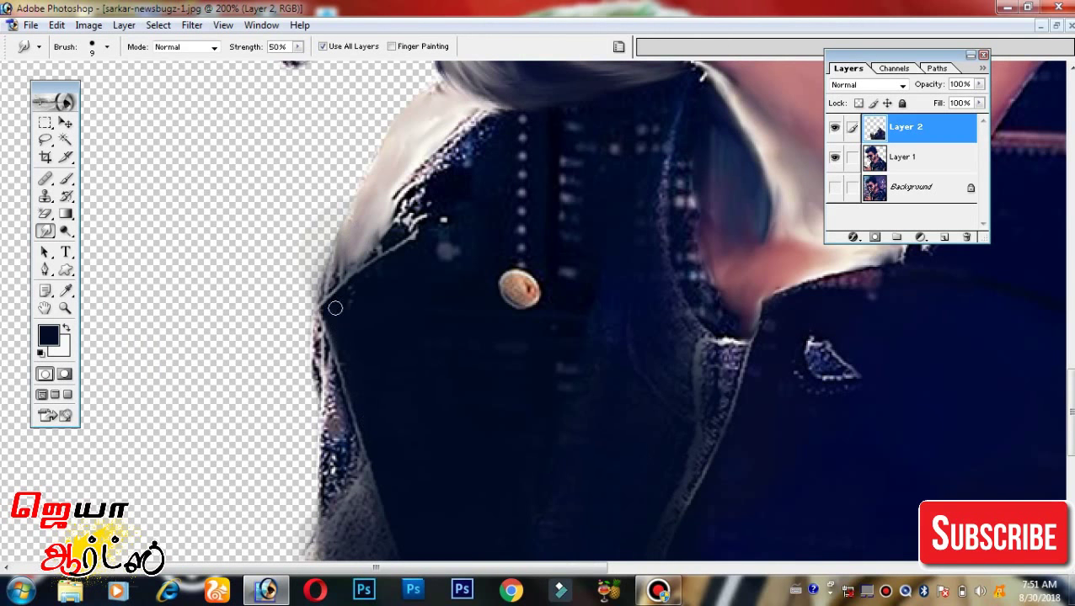
pyautogui.moveTo(334, 308)
pyautogui.mouseDown()
pyautogui.moveTo(420, 246)
pyautogui.moveTo(472, 139)
pyautogui.moveTo(389, 232)
pyautogui.mouseUp()
pyautogui.moveTo(354, 265); pyautogui.dragTo(412, 136)
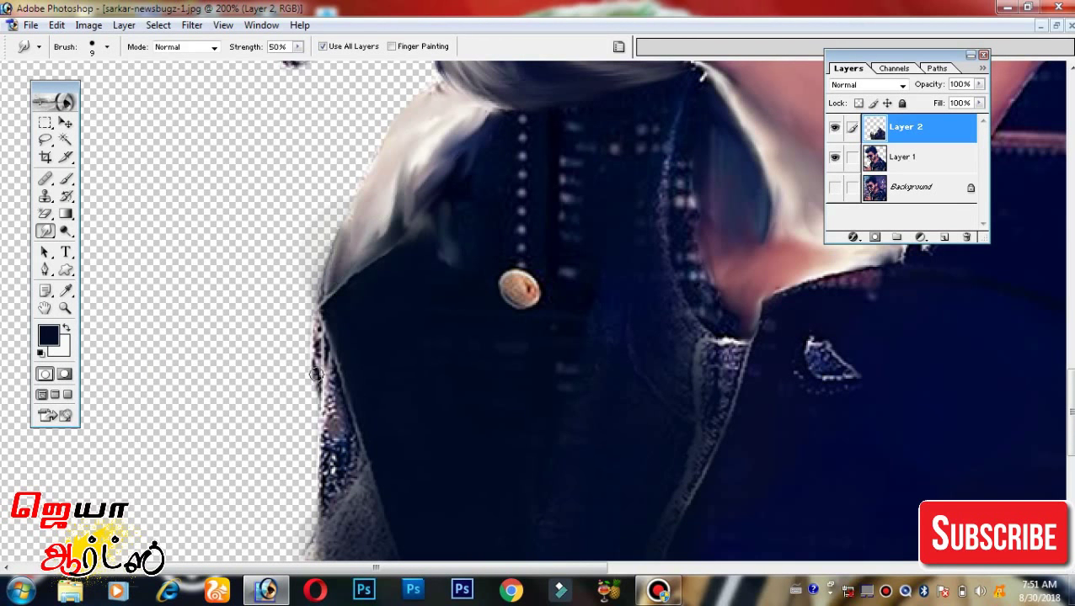
# Enlarge the smudge brush to 20 and smooth the sequins on the left jacket edge.
pyautogui.moveTo(331, 404); pyautogui.dragTo(336, 461)
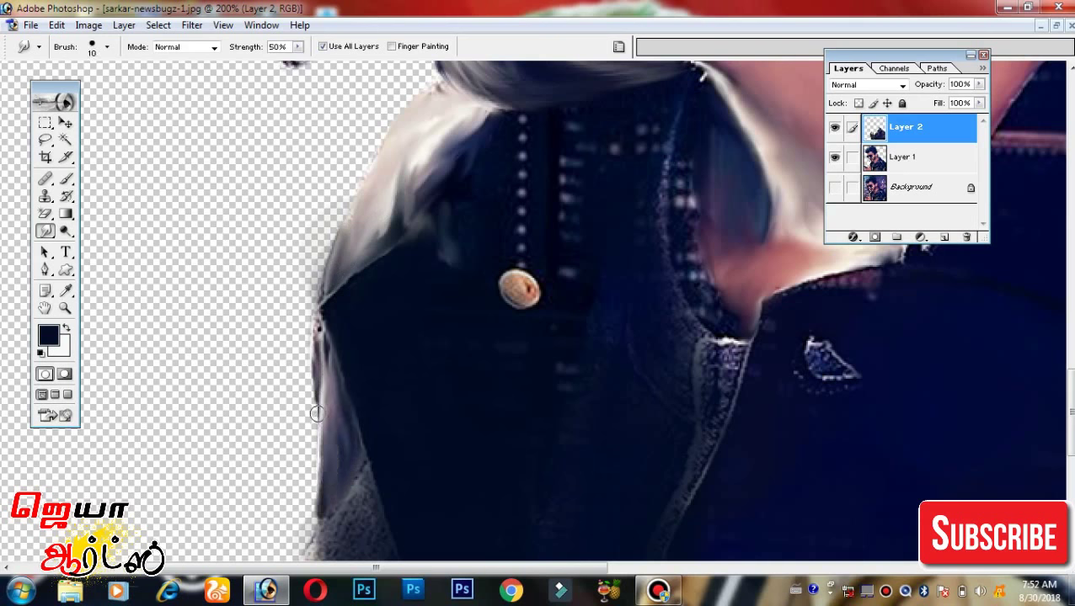
pyautogui.press(']')
pyautogui.moveTo(333, 391); pyautogui.dragTo(354, 505)
pyautogui.moveTo(350, 398); pyautogui.dragTo(392, 213)
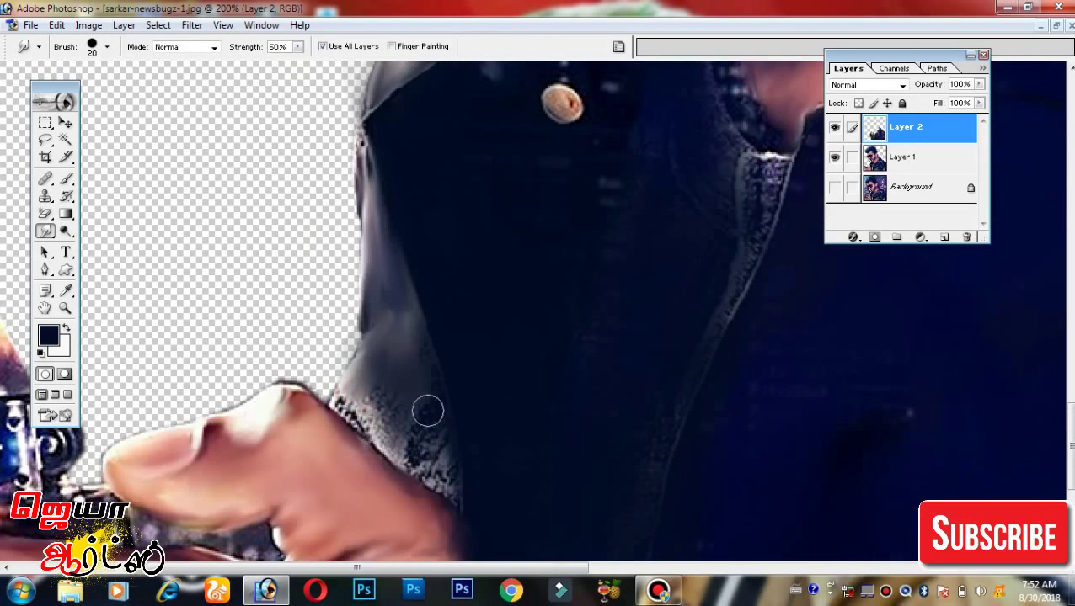
pyautogui.moveTo(428, 411)
pyautogui.mouseDown()
pyautogui.moveTo(444, 456)
pyautogui.moveTo(345, 404)
pyautogui.moveTo(419, 468)
pyautogui.mouseUp()
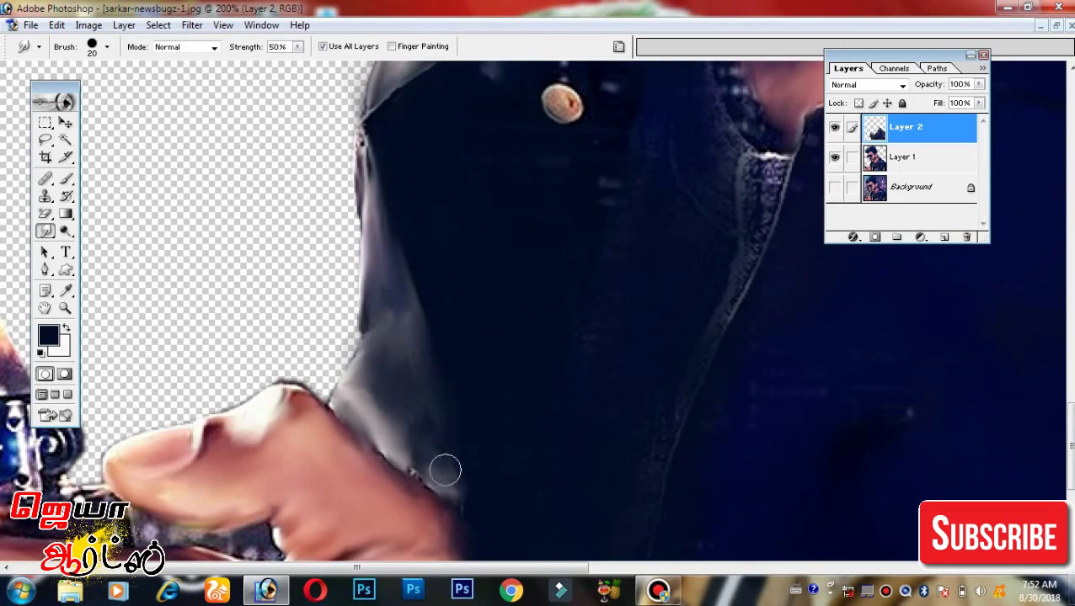
pyautogui.scroll(3, 475, 464)
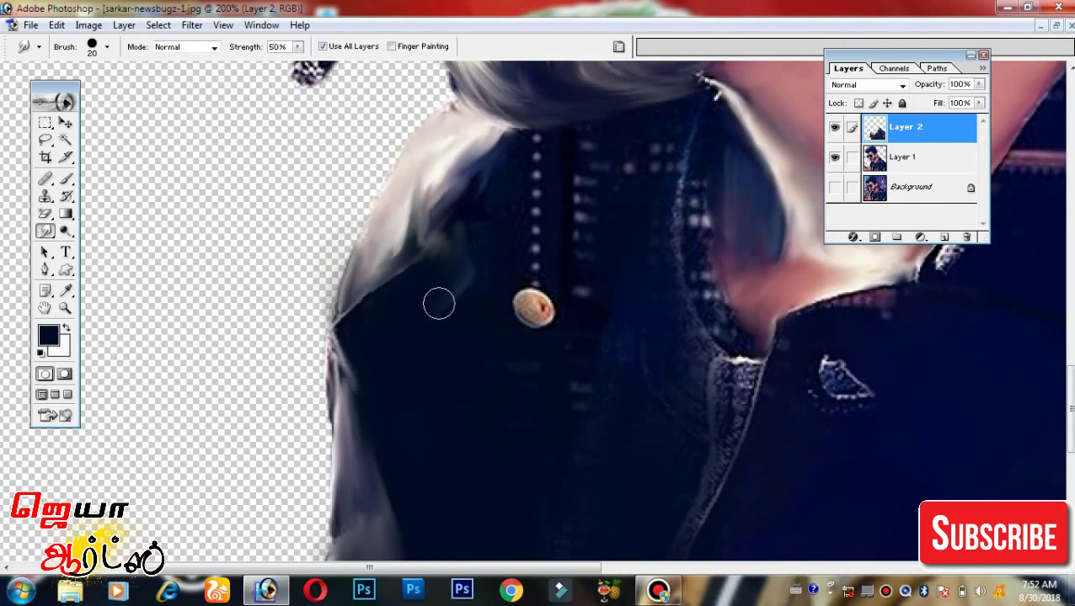
# Blend hair tones into the jacket and smear the sequin dots into streaks along the collar.
pyautogui.moveTo(395, 289); pyautogui.dragTo(468, 226)
pyautogui.moveTo(535, 134); pyautogui.dragTo(539, 253)
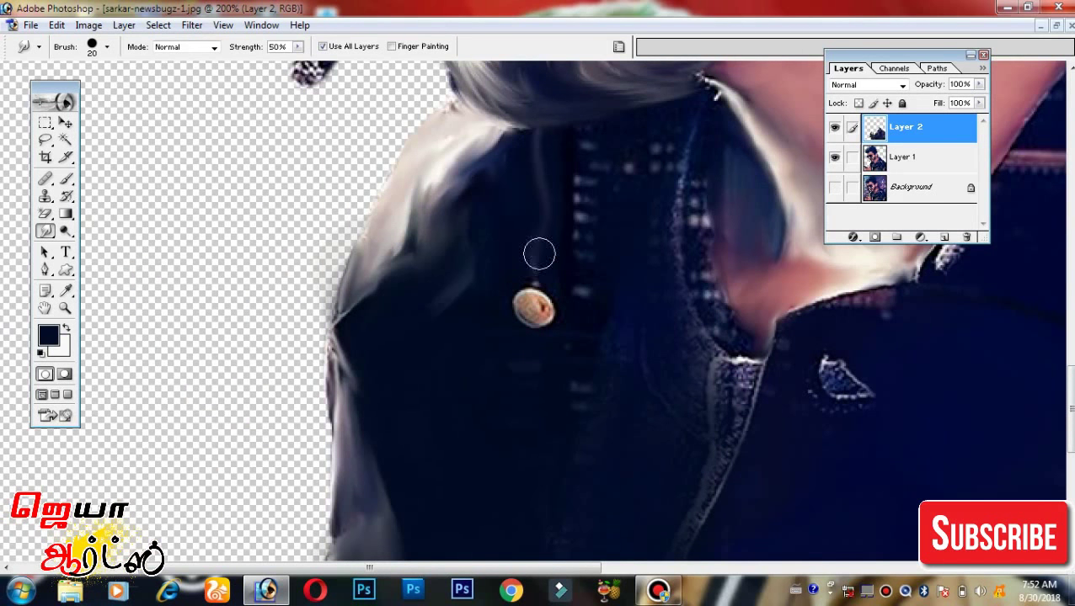
pyautogui.scroll(-2, 433, 315)
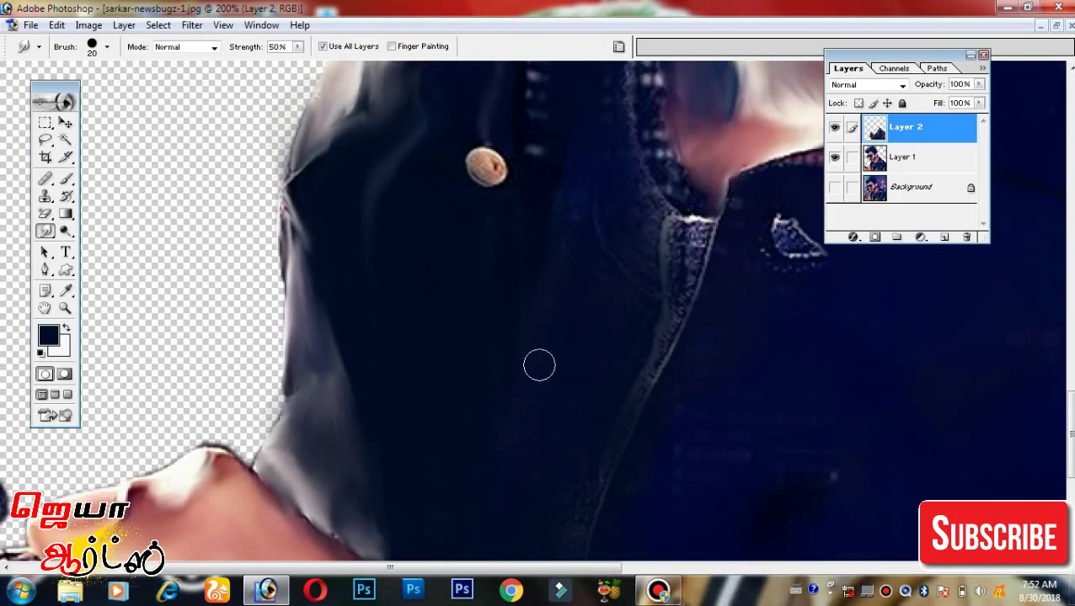
pyautogui.moveTo(558, 255); pyautogui.dragTo(512, 500)
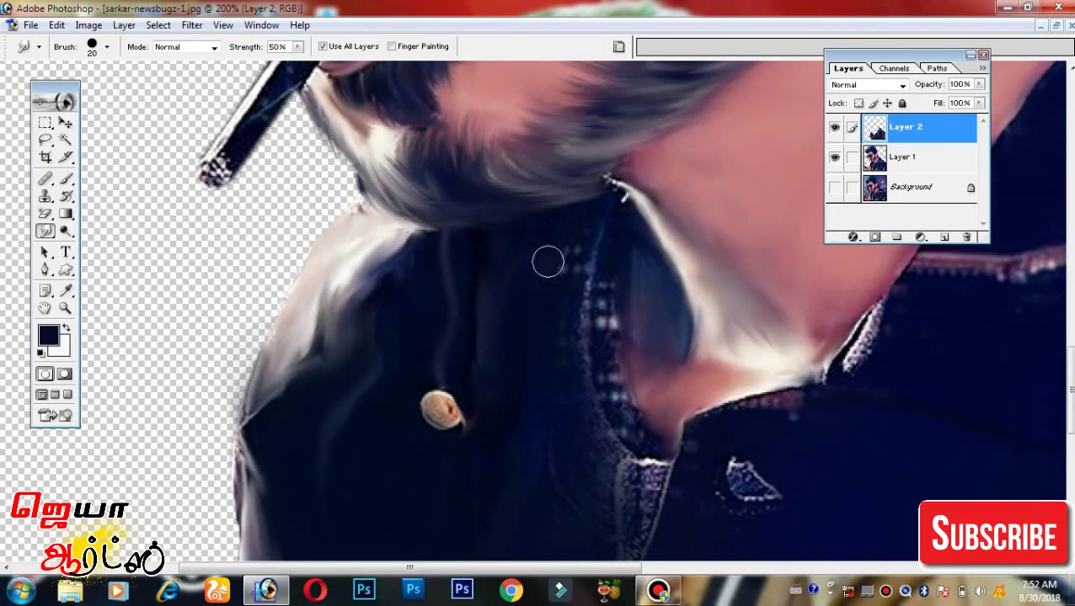
pyautogui.moveTo(548, 263)
pyautogui.mouseDown()
pyautogui.moveTo(593, 388)
pyautogui.moveTo(583, 222)
pyautogui.mouseUp()
pyautogui.scroll(-4, 514, 385)
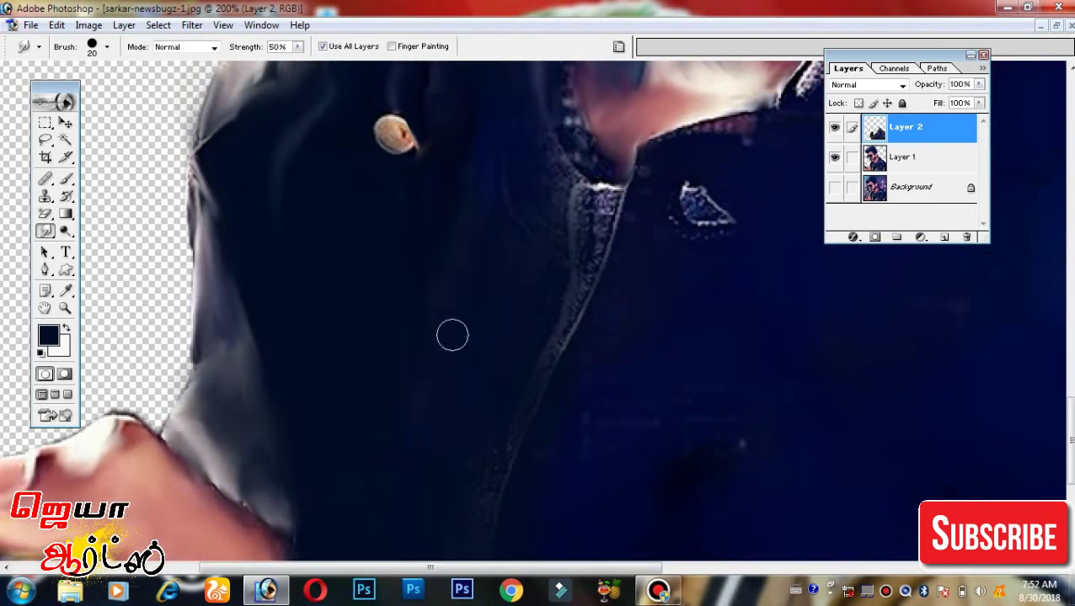
pyautogui.moveTo(476, 479); pyautogui.dragTo(541, 490)
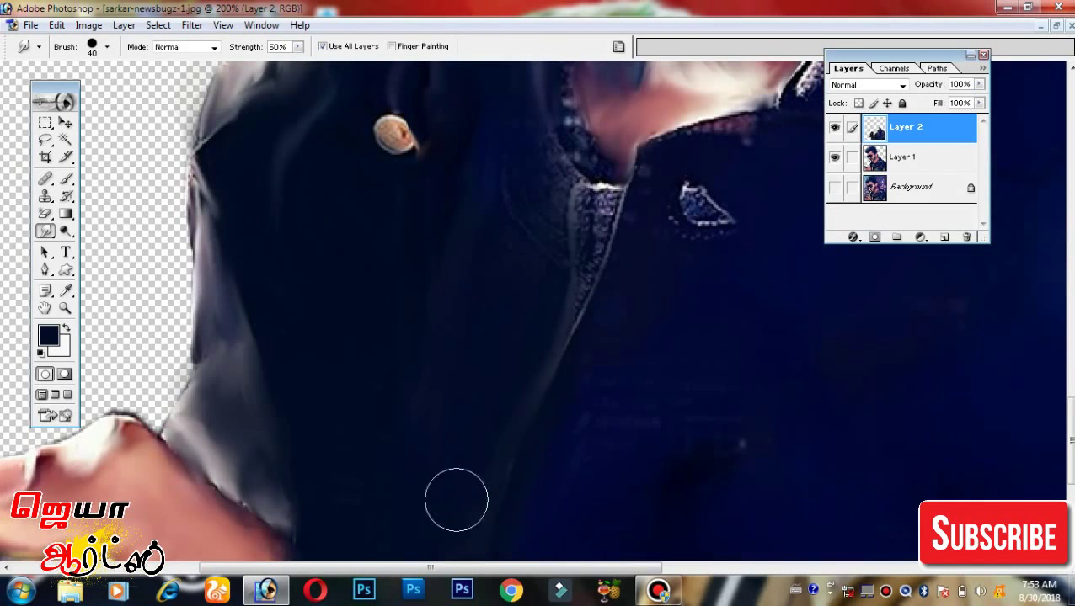
pyautogui.scroll(2, 509, 262)
pyautogui.moveTo(516, 355); pyautogui.dragTo(514, 236)
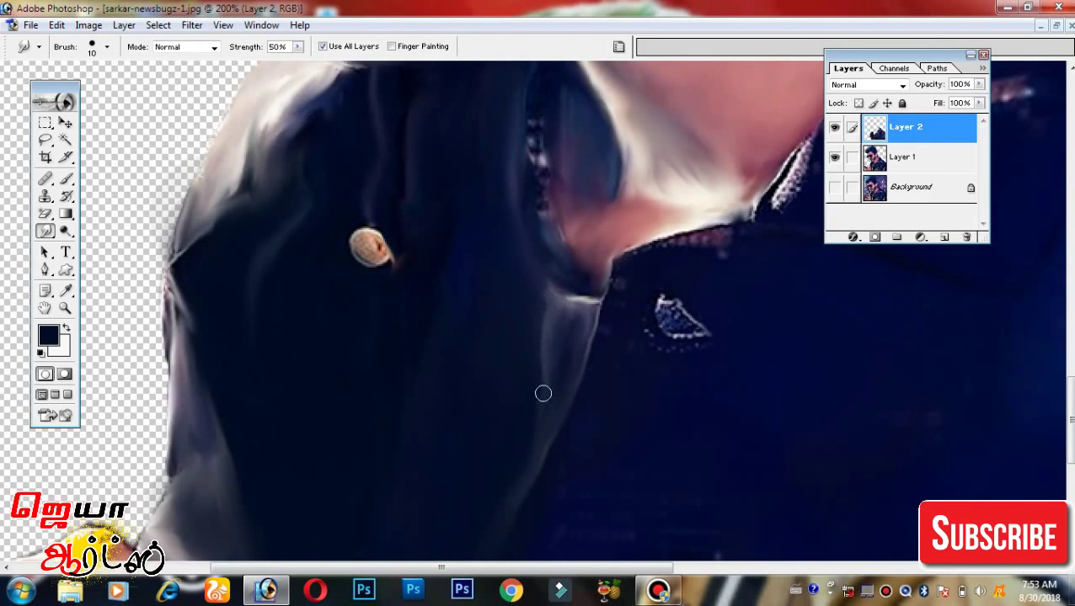
# Zoom in on the shirt near the brooch.
pyautogui.scroll(3, 548, 181)
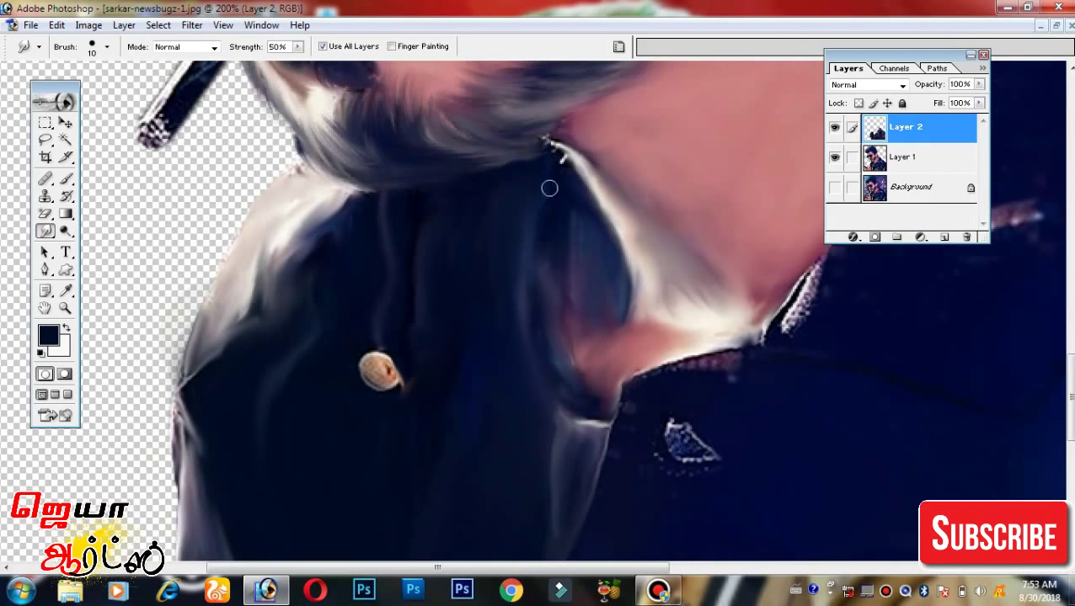
pyautogui.scroll(2, 556, 219)
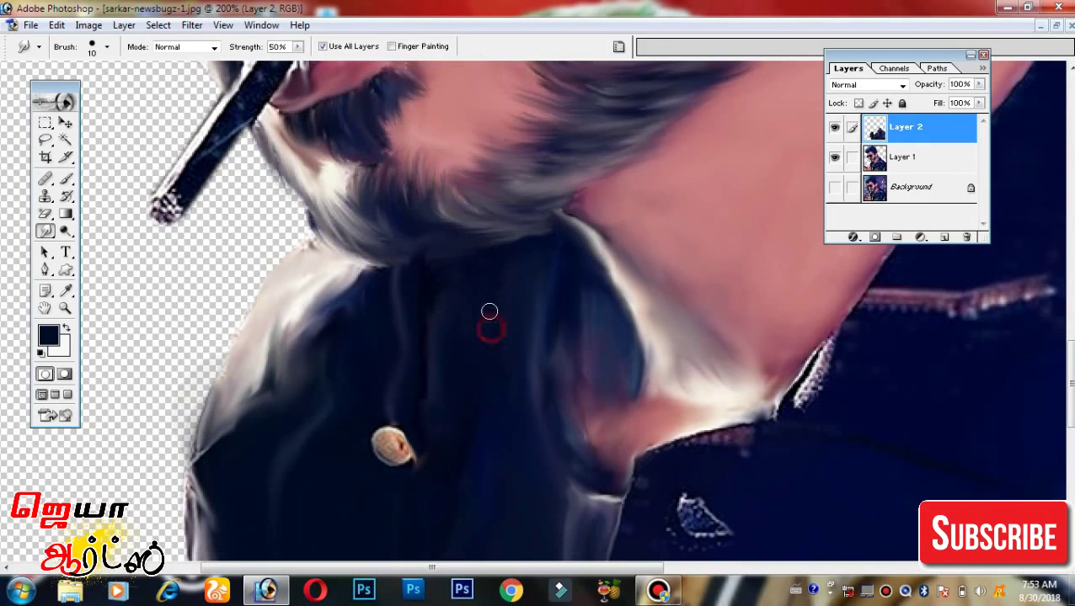
pyautogui.press('z')
pyautogui.keyDown('alt'); pyautogui.click(468, 283); pyautogui.keyUp('alt')
pyautogui.click(398, 307)
# Smudge a lighter streak into the dark shirt and darken the collar edge.
pyautogui.press('b')
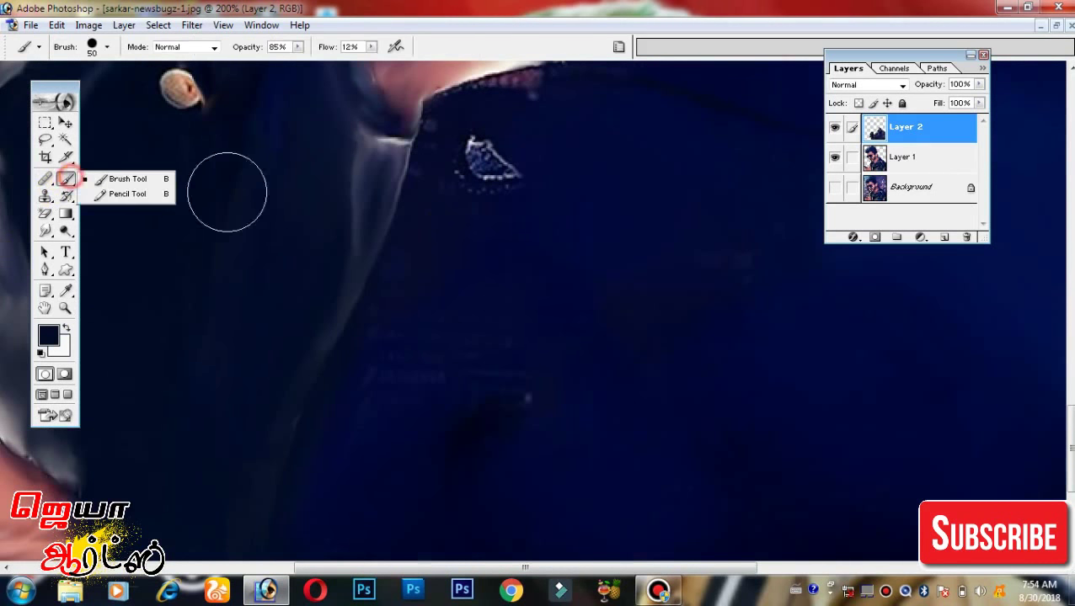
pyautogui.press('r')
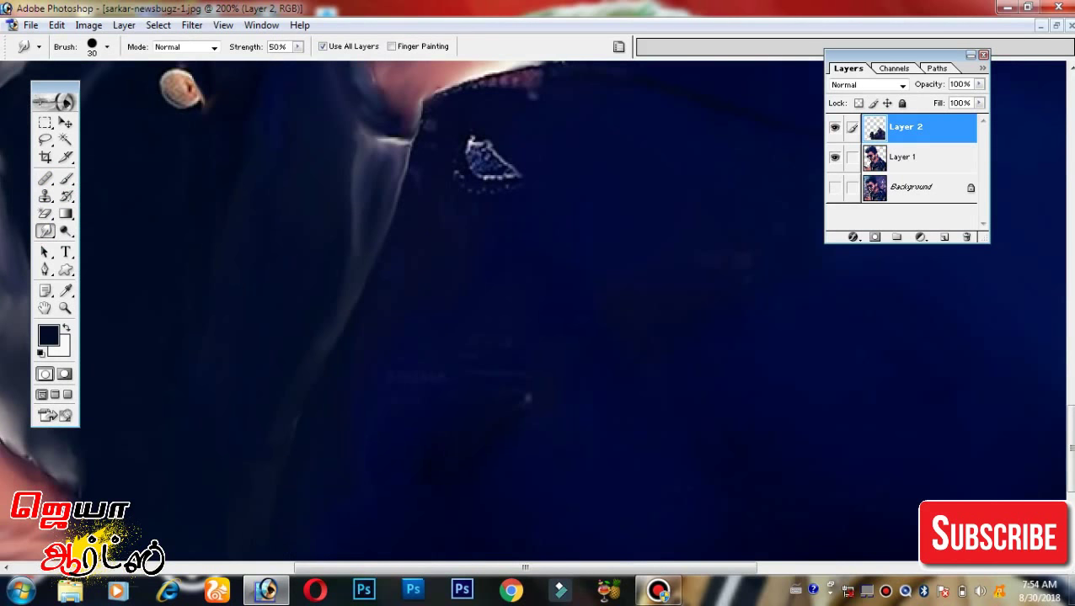
pyautogui.moveTo(539, 379); pyautogui.dragTo(478, 435)
pyautogui.moveTo(656, 201); pyautogui.dragTo(402, 261)
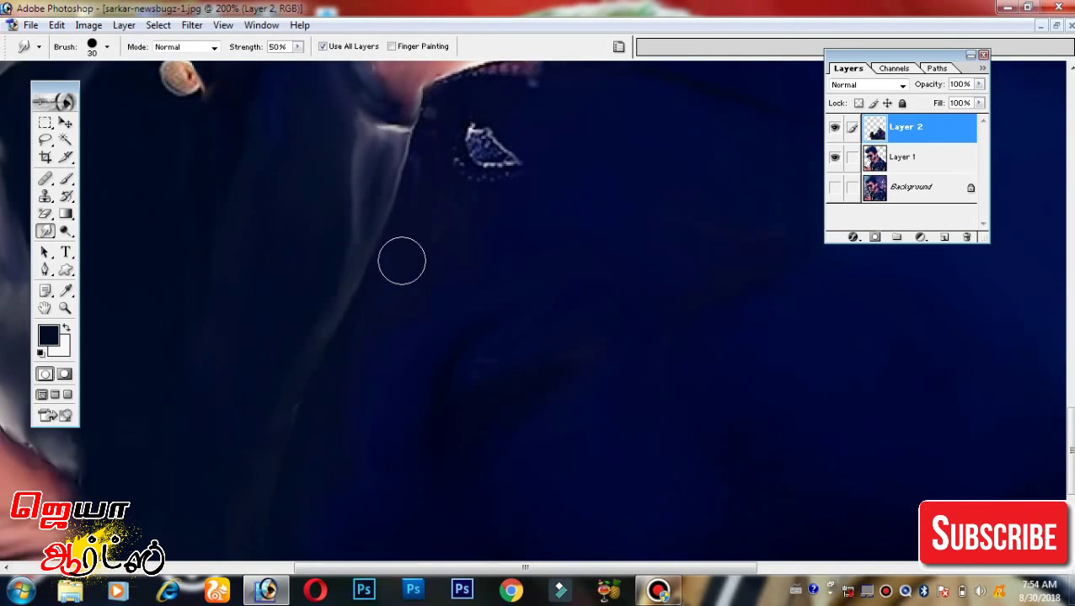
pyautogui.moveTo(509, 196); pyautogui.dragTo(492, 360)
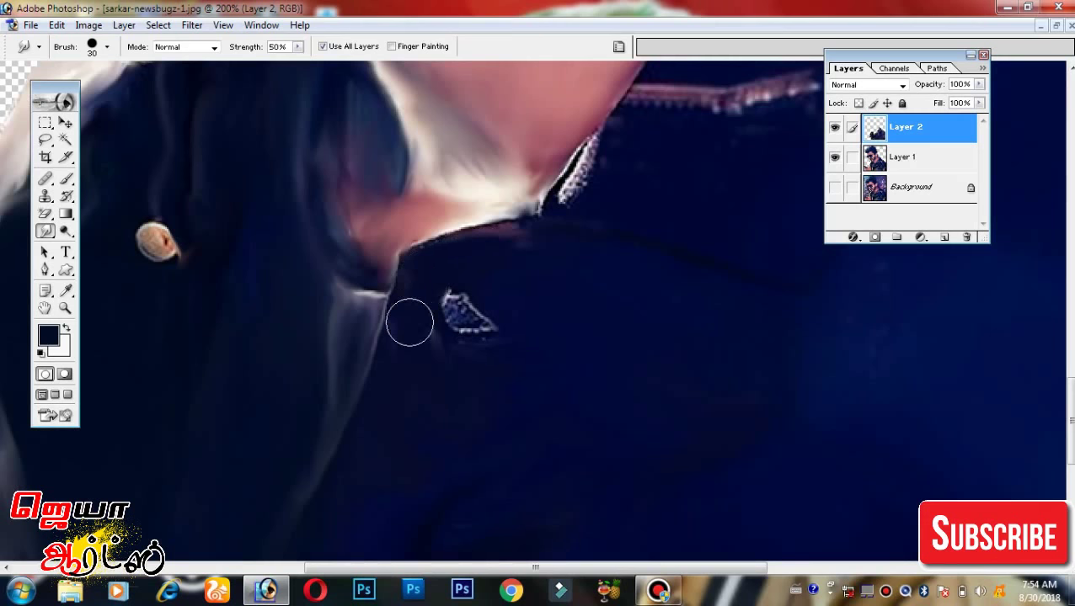
pyautogui.moveTo(410, 323); pyautogui.dragTo(410, 218)
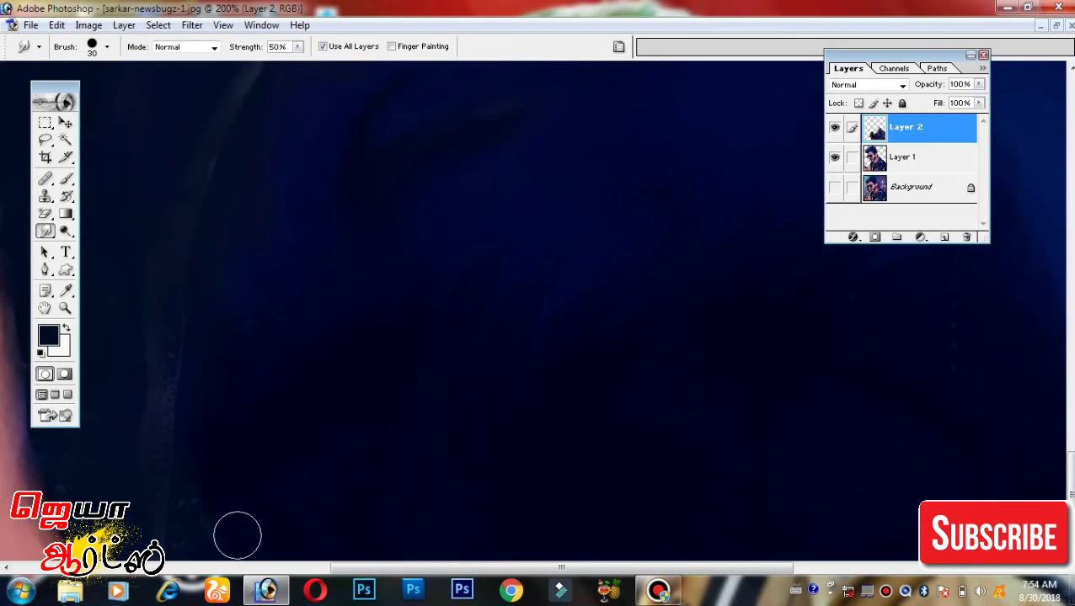
# Blend the light streak into the blue shirt.
pyautogui.moveTo(237, 535); pyautogui.dragTo(243, 543)
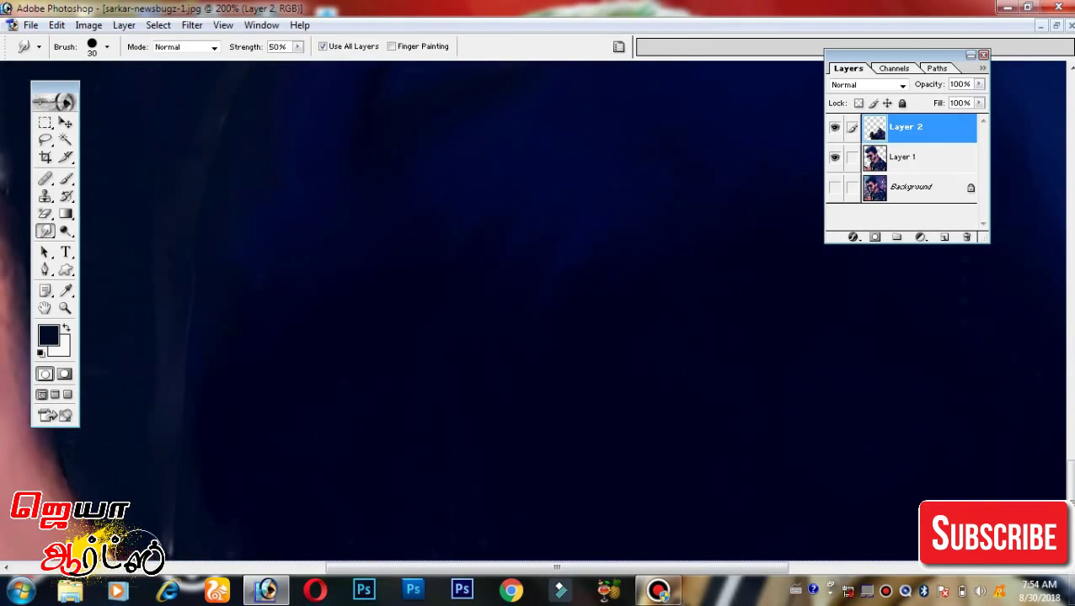
pyautogui.moveTo(152, 518); pyautogui.dragTo(114, 486)
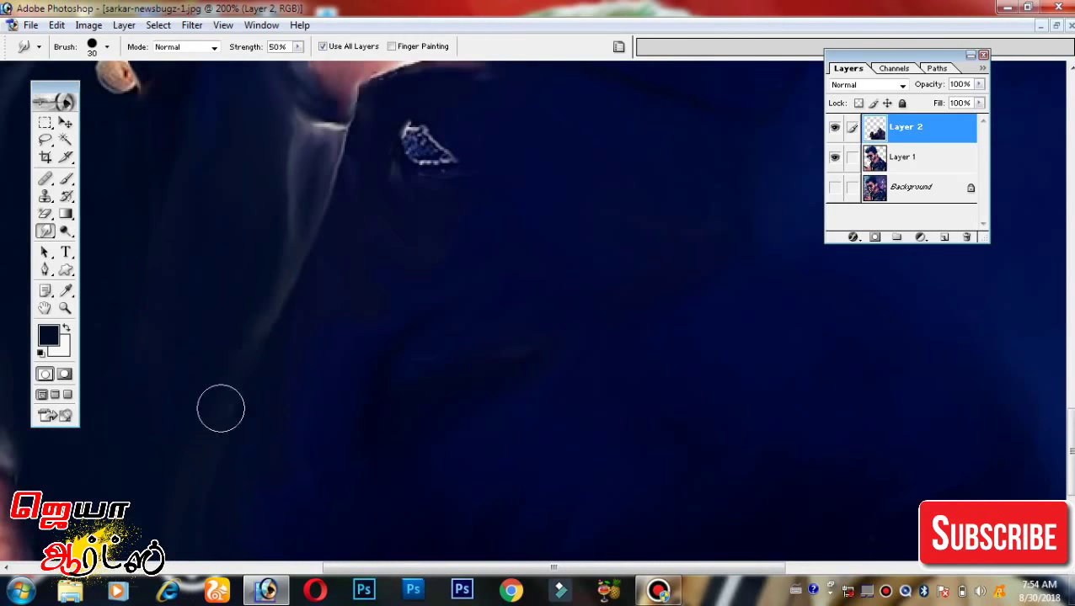
pyautogui.moveTo(278, 369); pyautogui.dragTo(236, 404)
pyautogui.moveTo(468, 327)
pyautogui.mouseDown()
pyautogui.moveTo(402, 297)
pyautogui.moveTo(288, 374)
pyautogui.mouseUp()
pyautogui.moveTo(337, 287); pyautogui.dragTo(421, 354)
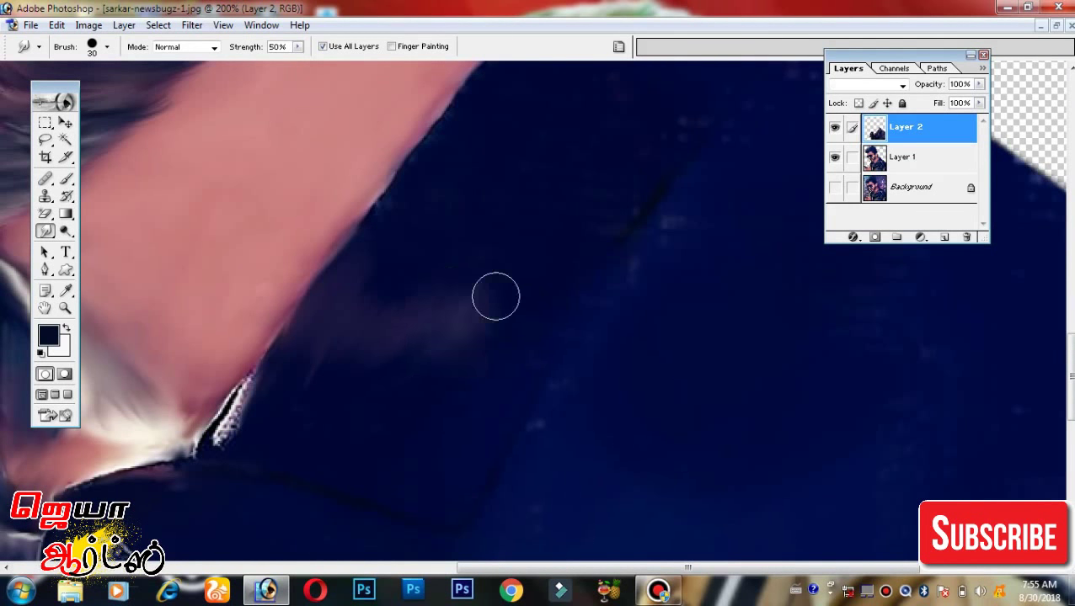
pyautogui.moveTo(495, 294); pyautogui.dragTo(334, 384)
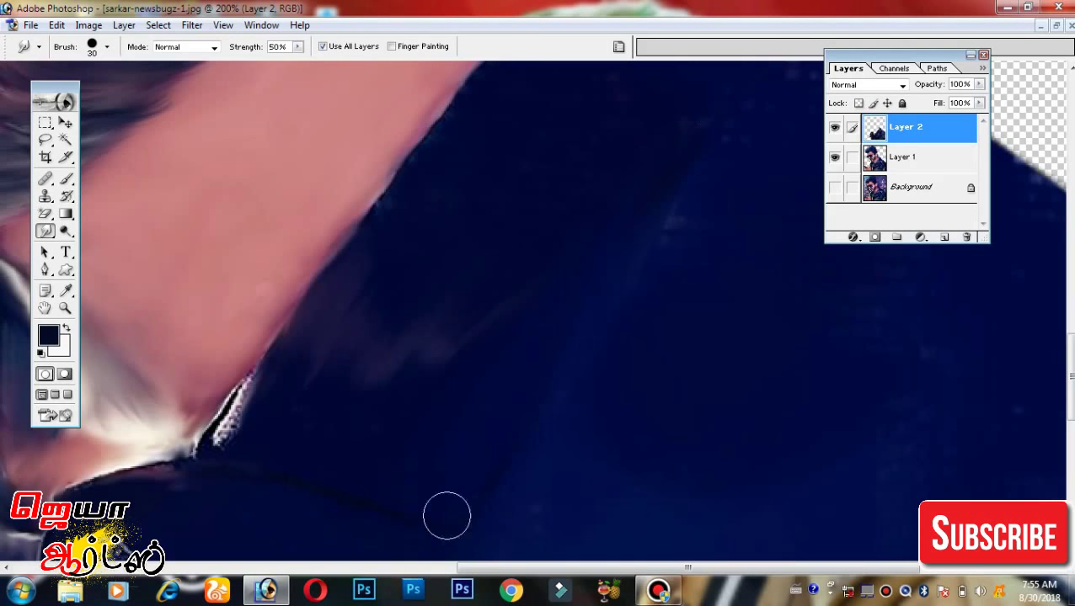
# Smudge the collar edge darker and soften the light patch on the shirt.
pyautogui.moveTo(447, 515); pyautogui.dragTo(634, 321)
pyautogui.moveTo(450, 267); pyautogui.dragTo(327, 292)
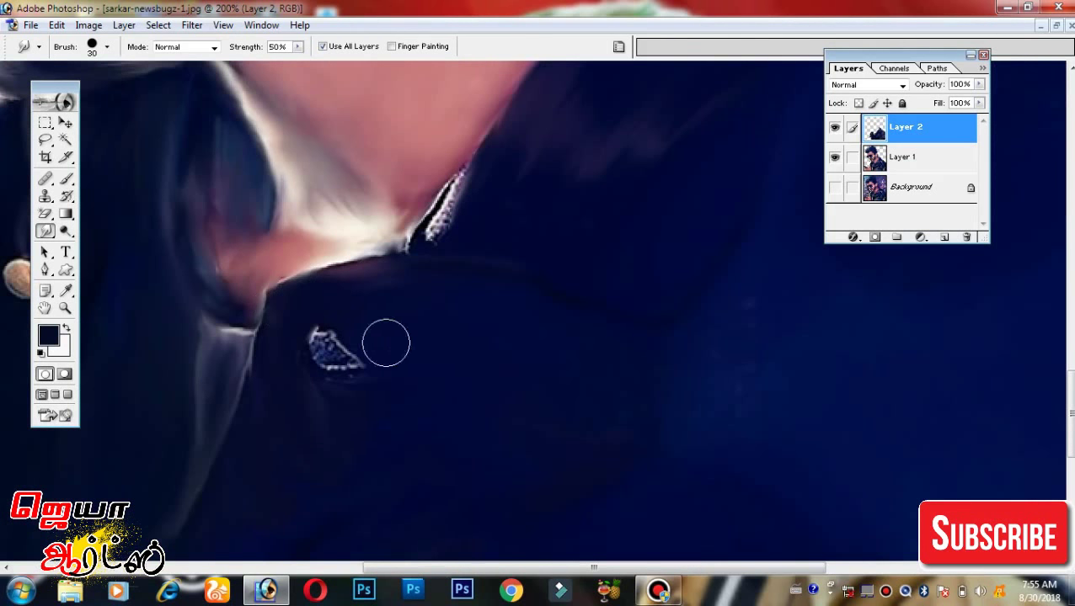
pyautogui.moveTo(385, 344); pyautogui.dragTo(268, 251)
pyautogui.moveTo(191, 242); pyautogui.dragTo(204, 260)
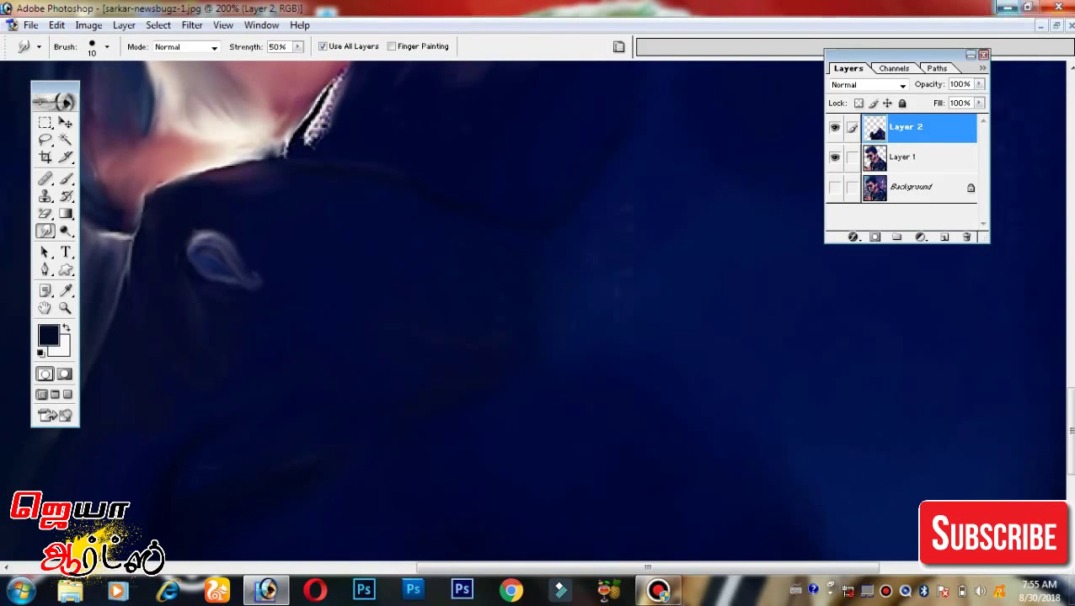
pyautogui.moveTo(421, 294); pyautogui.dragTo(333, 276)
# Reduce the smudge brush to 20 and smudge the shirt edge near the hand.
pyautogui.hotkey('ctrl', '-')
pyautogui.hotkey('ctrl', '-')
pyautogui.hotkey('ctrl', '-')
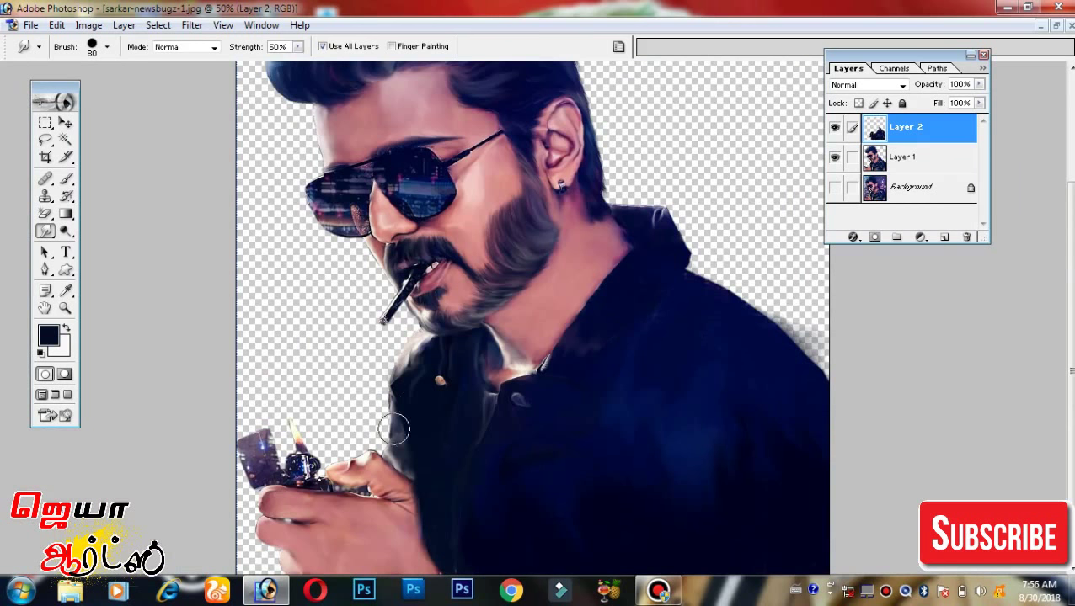
pyautogui.hotkey('ctrl', '+')
pyautogui.hotkey('ctrl', '+')
pyautogui.hotkey('ctrl', '+')
pyautogui.scroll(-3, 782, 288)
pyautogui.press('[')
pyautogui.press('[')
pyautogui.press('[')
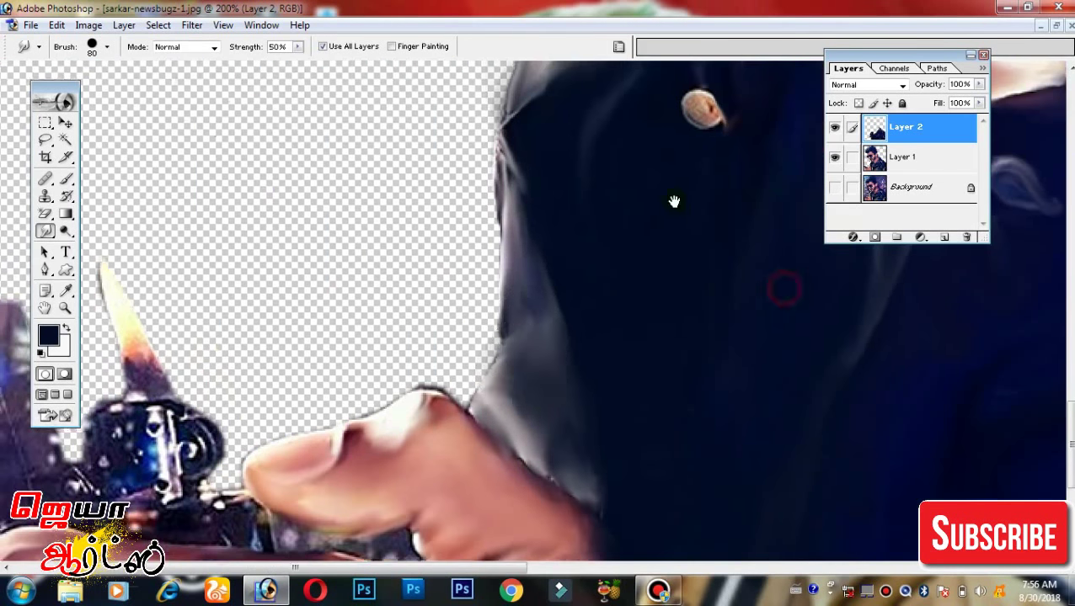
pyautogui.moveTo(550, 343); pyautogui.dragTo(575, 481)
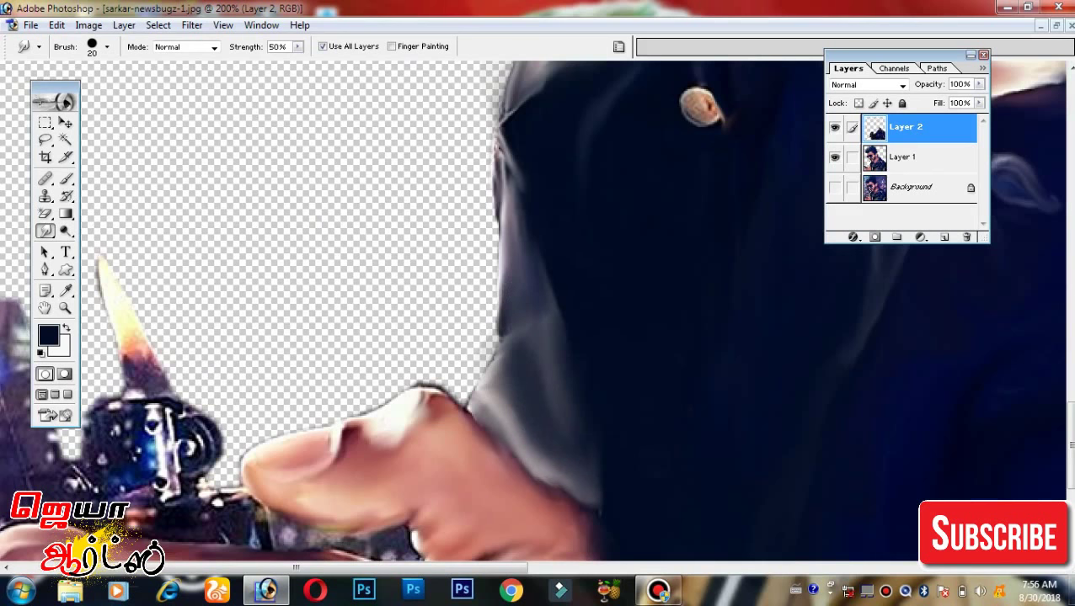
# Smudge the shirt edge further downward and reframe on the dark shirt.
pyautogui.moveTo(487, 118)
pyautogui.mouseDown()
pyautogui.moveTo(504, 364)
pyautogui.moveTo(539, 476)
pyautogui.mouseUp()
pyautogui.moveTo(525, 365); pyautogui.dragTo(550, 466)
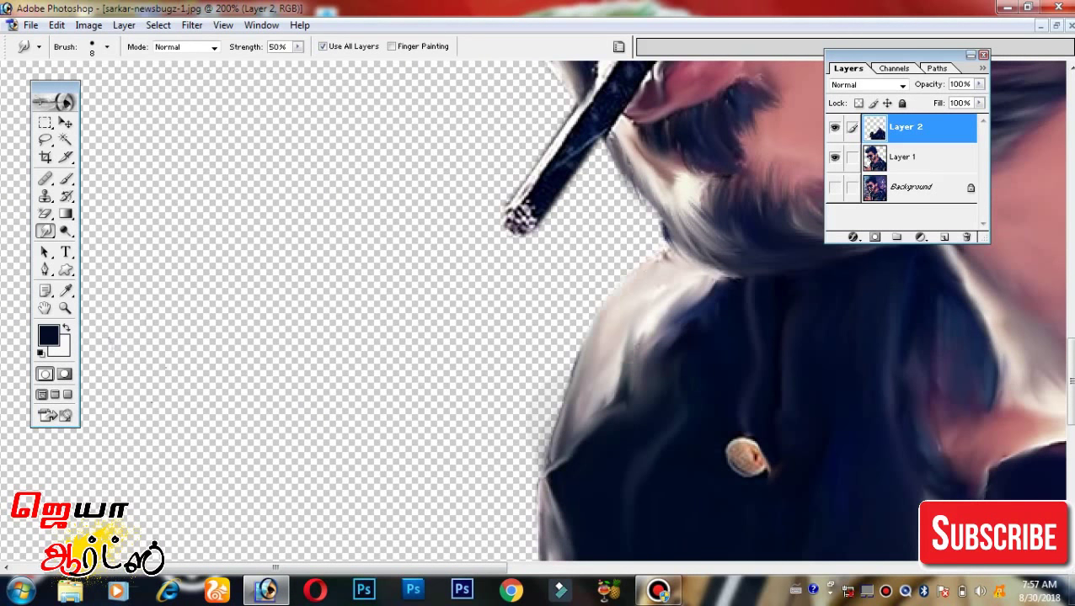
pyautogui.moveTo(674, 250); pyautogui.dragTo(585, 377)
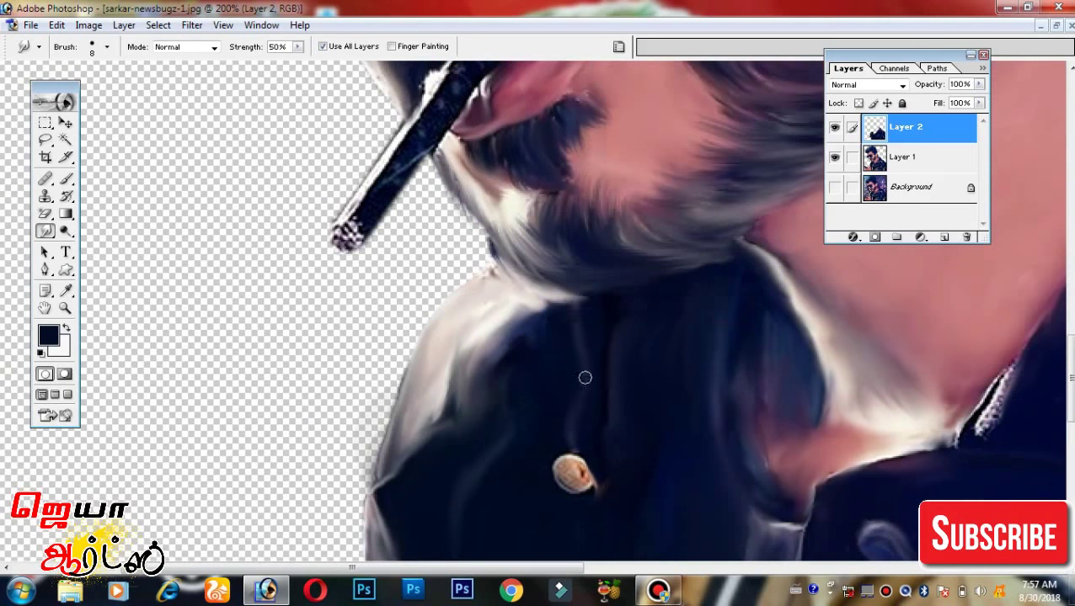
pyautogui.moveTo(595, 484); pyautogui.dragTo(552, 368)
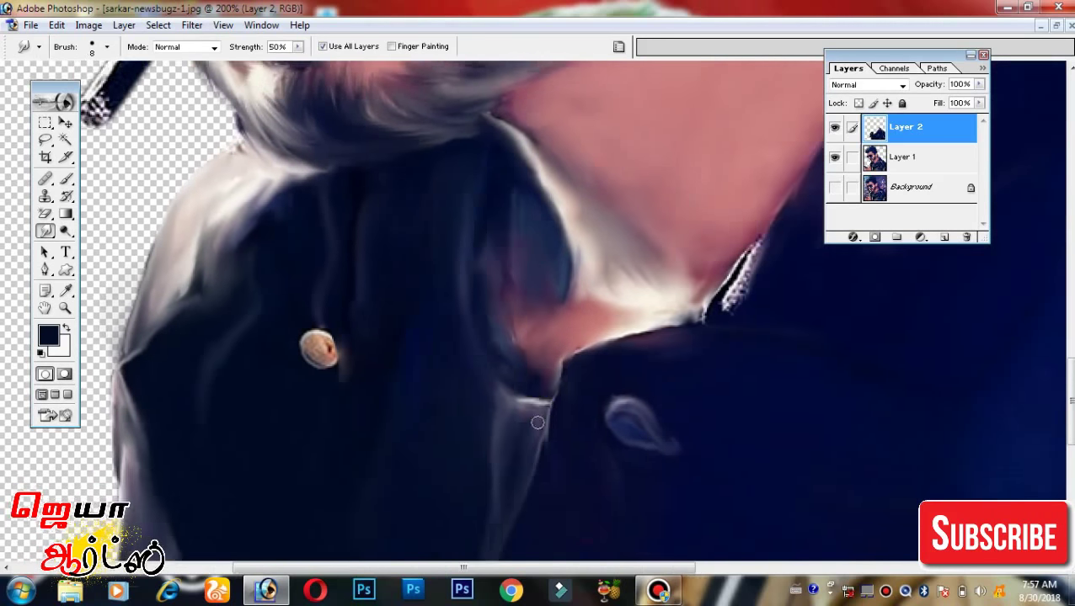
pyautogui.hotkey('ctrl', '-')
pyautogui.hotkey('ctrl', '-')
pyautogui.hotkey('ctrl', '-')
pyautogui.hotkey('ctrl', '+')
pyautogui.hotkey('ctrl', '+')
pyautogui.hotkey('ctrl', '+')
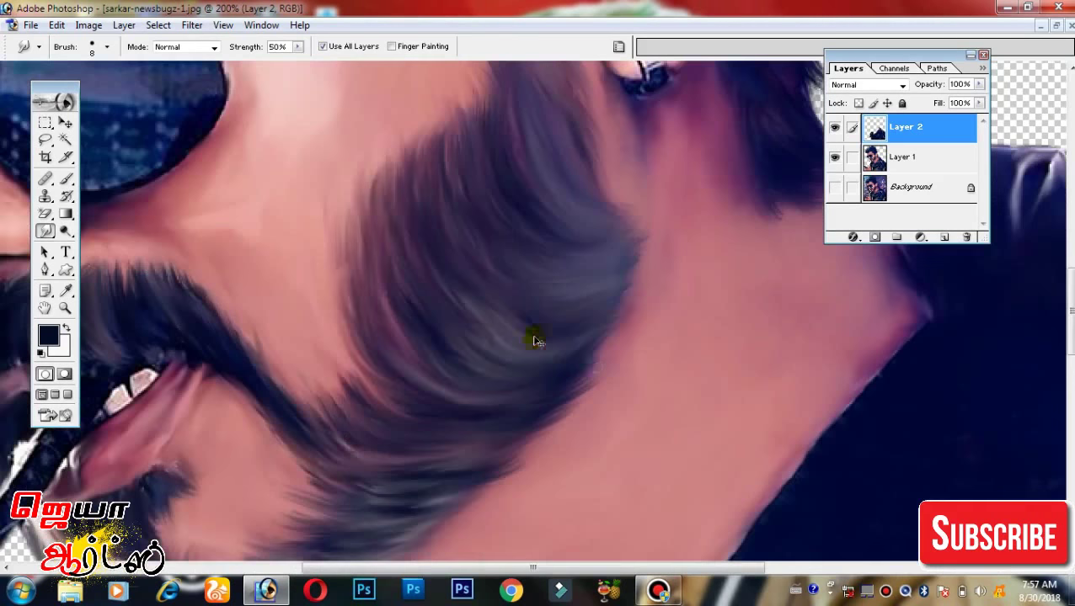
pyautogui.scroll(-5, 532, 338)
# Set the Brush to black foreground with 58% opacity and 12% flow.
pyautogui.click(63, 179)
pyautogui.click(128, 178)
pyautogui.click(48, 336)
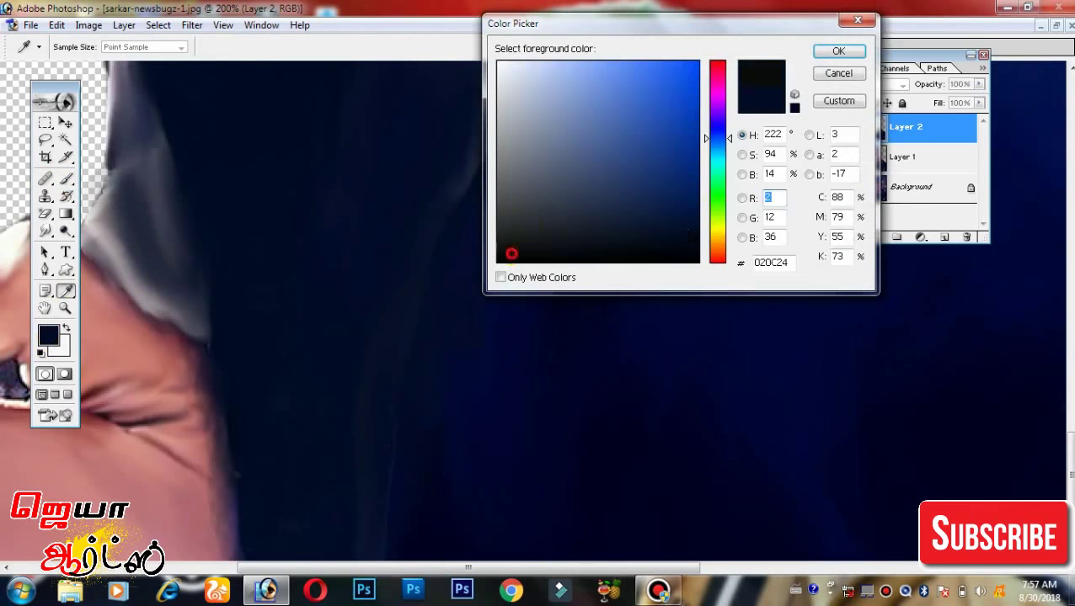
pyautogui.click(840, 50)
pyautogui.scroll(3, 396, 439)
pyautogui.moveTo(297, 46); pyautogui.dragTo(284, 67)
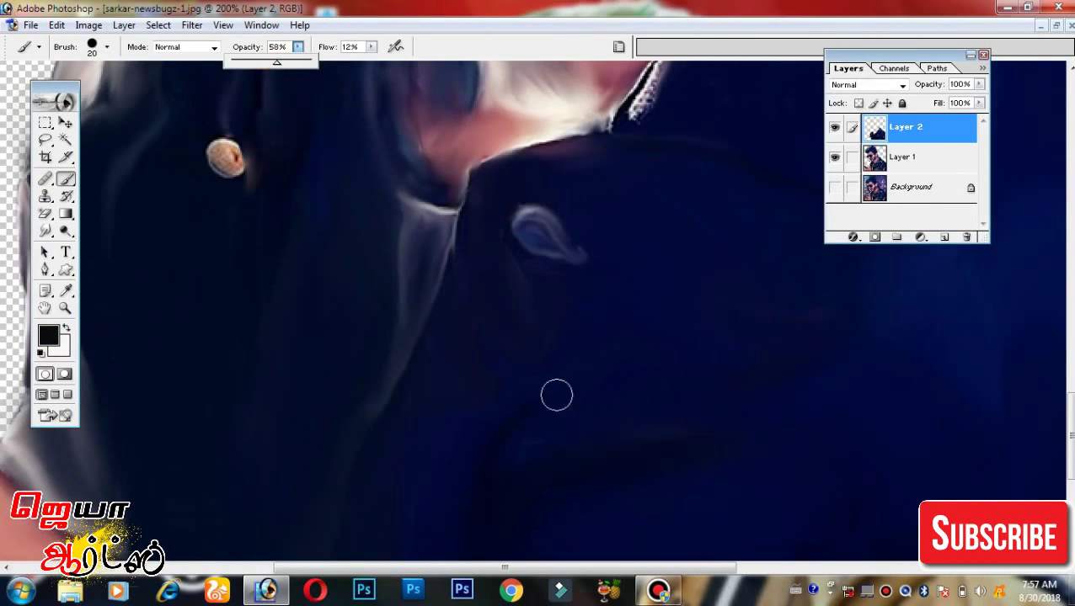
pyautogui.scroll(3, 556, 395)
pyautogui.hscroll(-3, 339, 257)
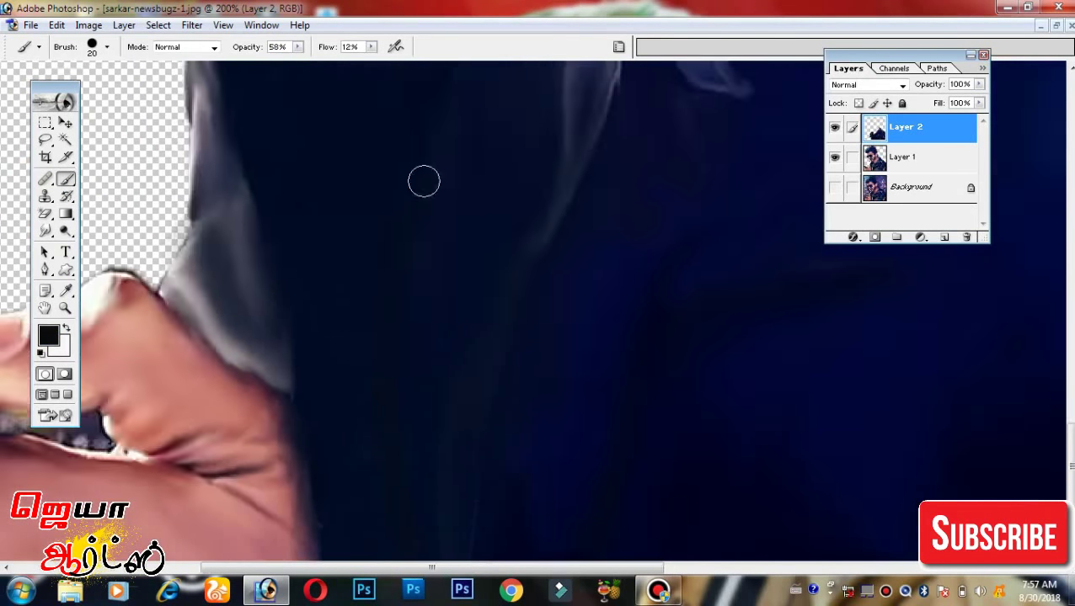
# Pan around the shirt and the face edge to inspect the painted areas.
pyautogui.hotkey('ctrl', '-')
pyautogui.hotkey('ctrl', '-')
pyautogui.hotkey('ctrl', '+')
pyautogui.hotkey('ctrl', '+')
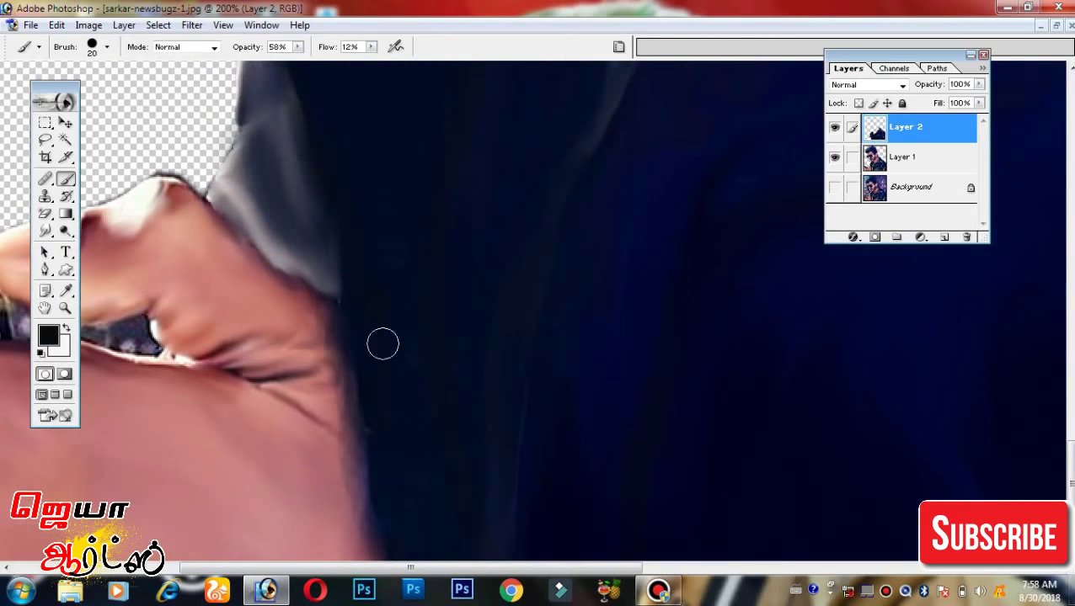
pyautogui.hscroll(3, 339, 426)
pyautogui.scroll(3, 526, 376)
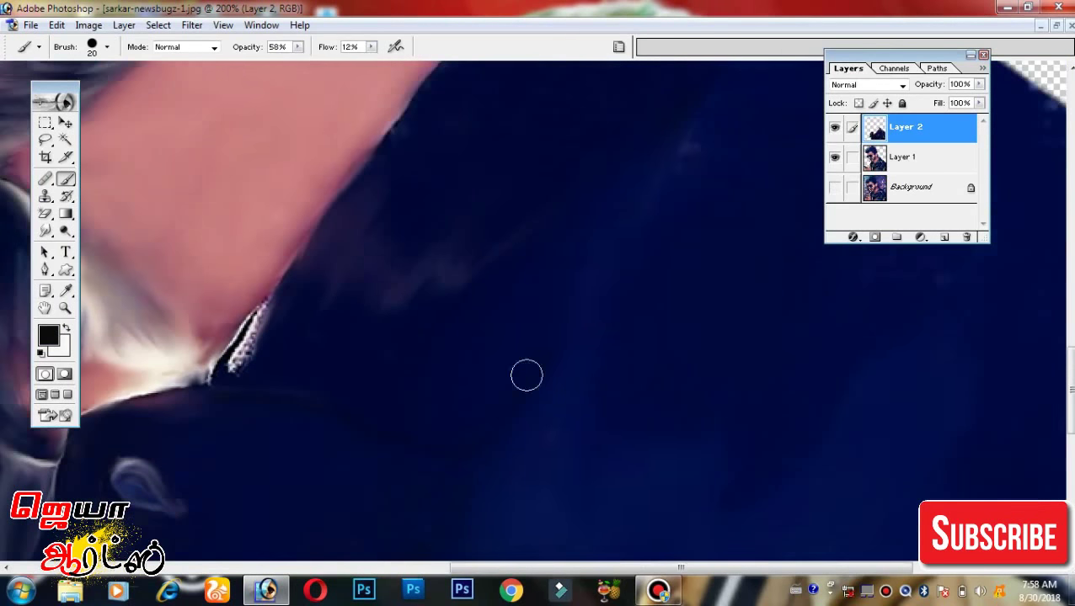
pyautogui.scroll(2, 526, 375)
pyautogui.scroll(2, 631, 266)
pyautogui.scroll(2, 666, 300)
pyautogui.scroll(2, 557, 382)
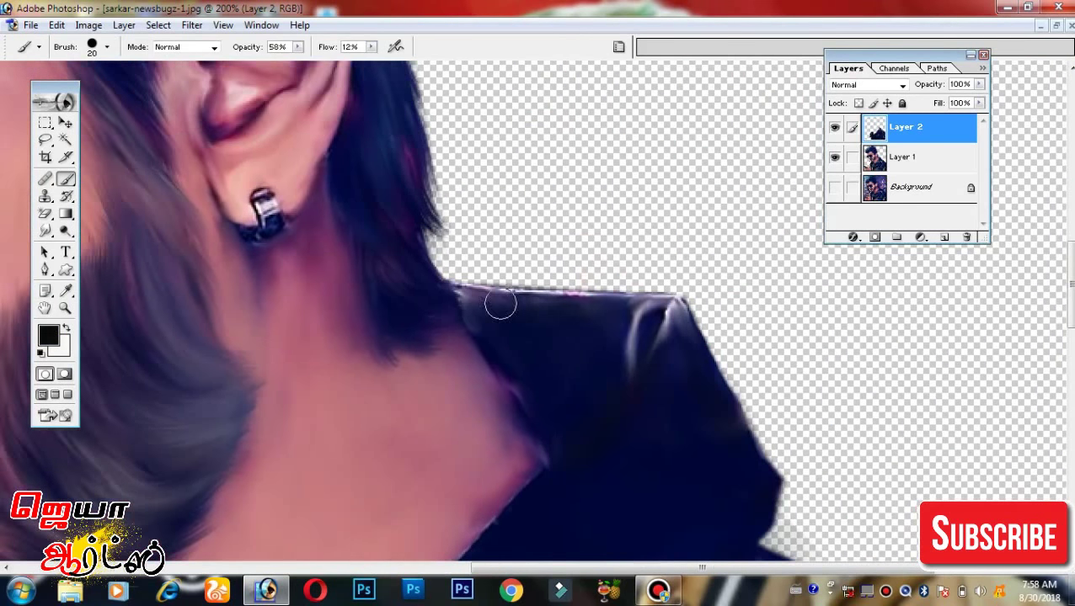
pyautogui.scroll(-2, 587, 399)
pyautogui.scroll(-2, 526, 375)
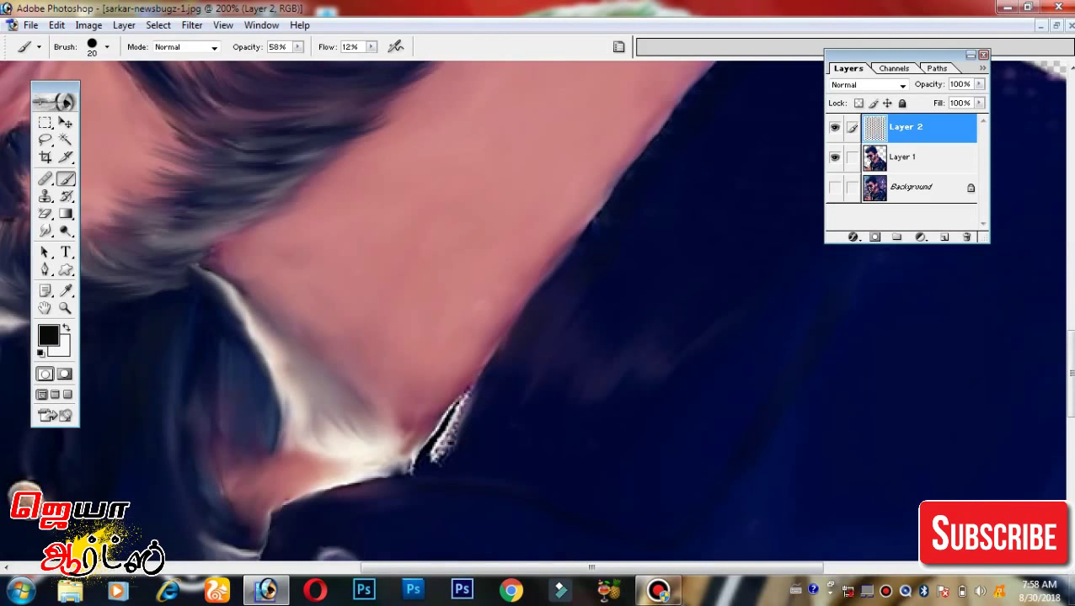
pyautogui.scroll(-2, 507, 453)
pyautogui.scroll(-2, 590, 169)
pyautogui.scroll(-2, 472, 311)
pyautogui.hscroll(3, 479, 246)
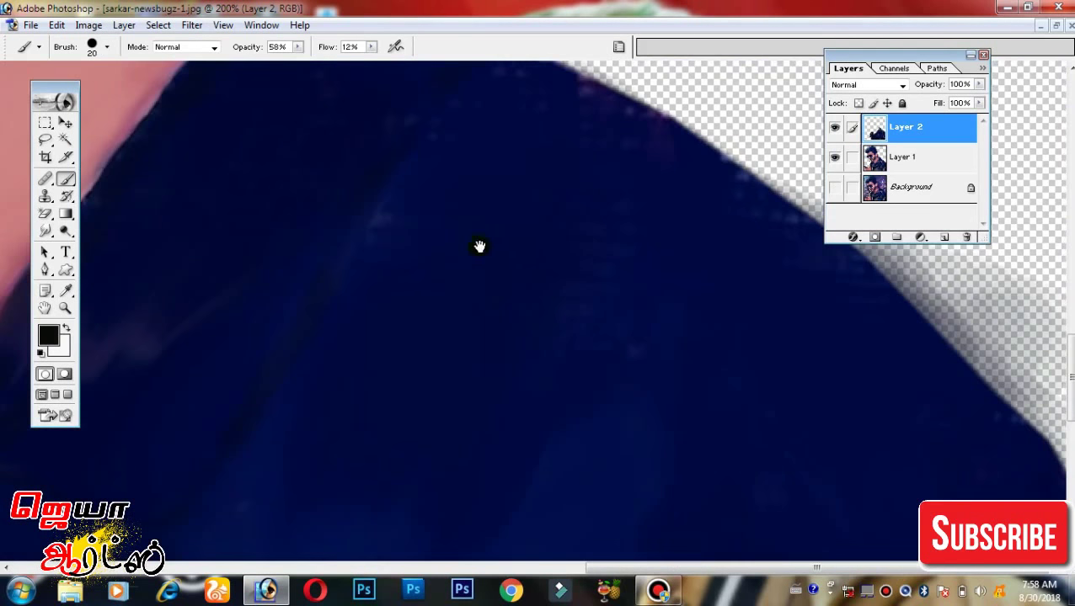
# Zoom out to review the whole portrait and check the top of the hair.
pyautogui.hotkey('ctrl', '-')
pyautogui.hotkey('ctrl', '-')
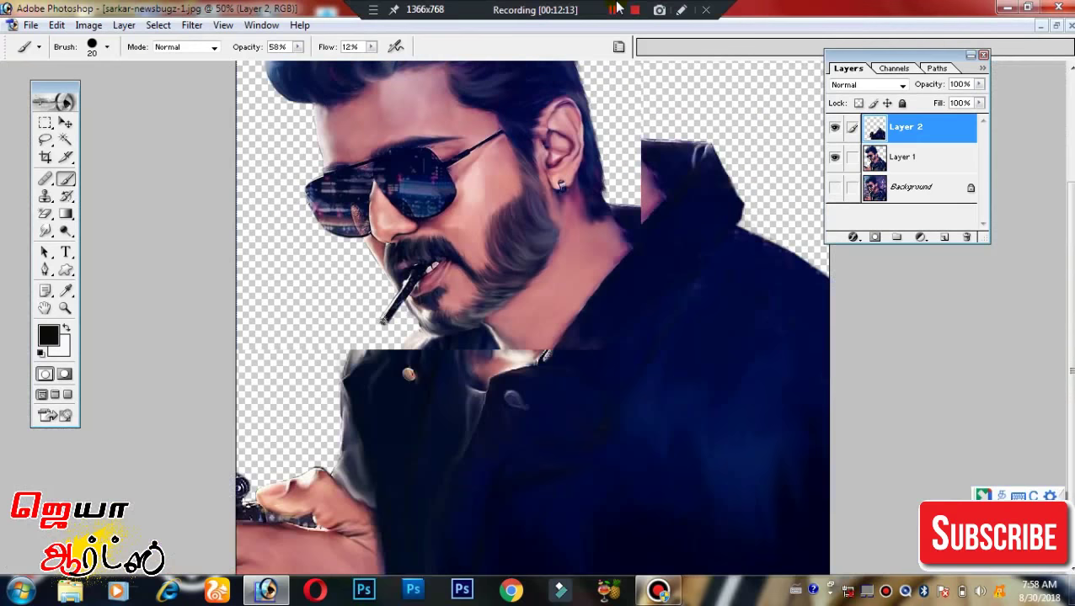
pyautogui.hotkey('ctrl', '+')
pyautogui.hotkey('ctrl', '+')
pyautogui.hotkey('ctrl', '+')
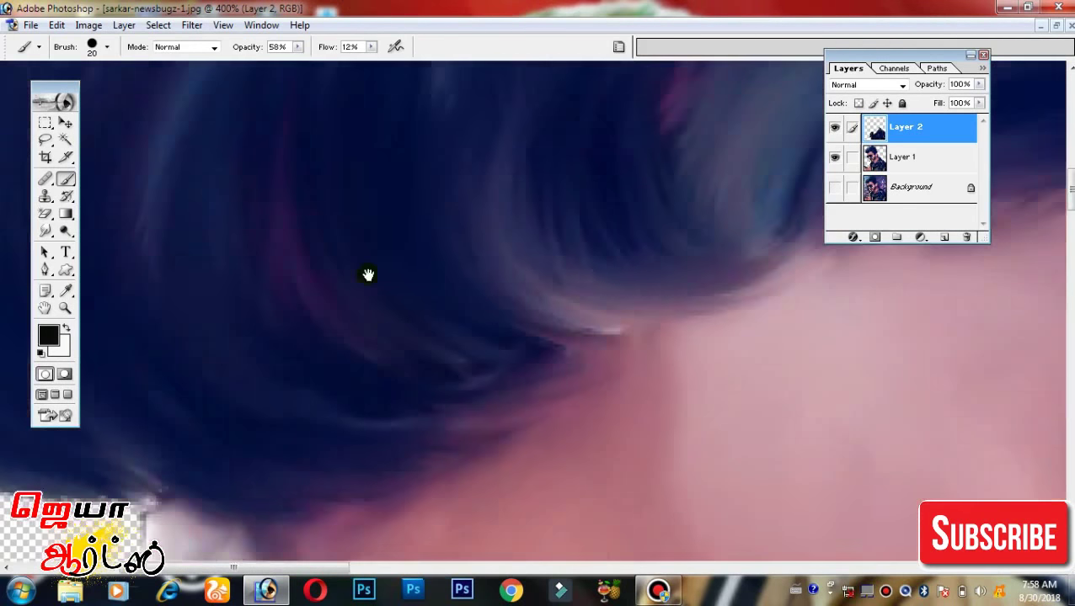
pyautogui.moveTo(369, 275); pyautogui.dragTo(371, 337)
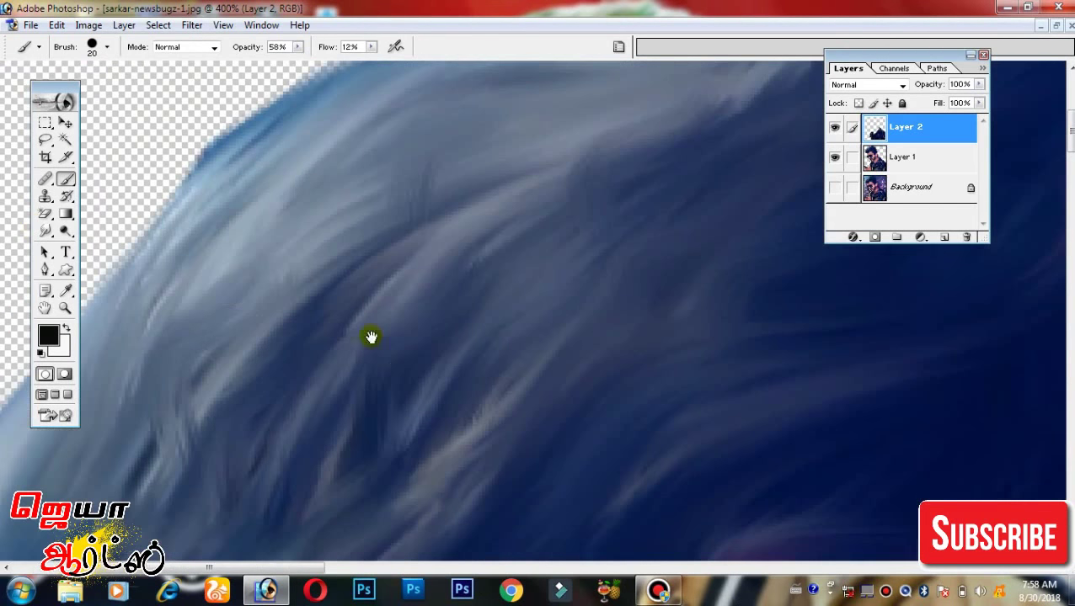
pyautogui.hotkey('ctrl', '-')
pyautogui.hotkey('ctrl', '-')
pyautogui.hotkey('ctrl', '-')
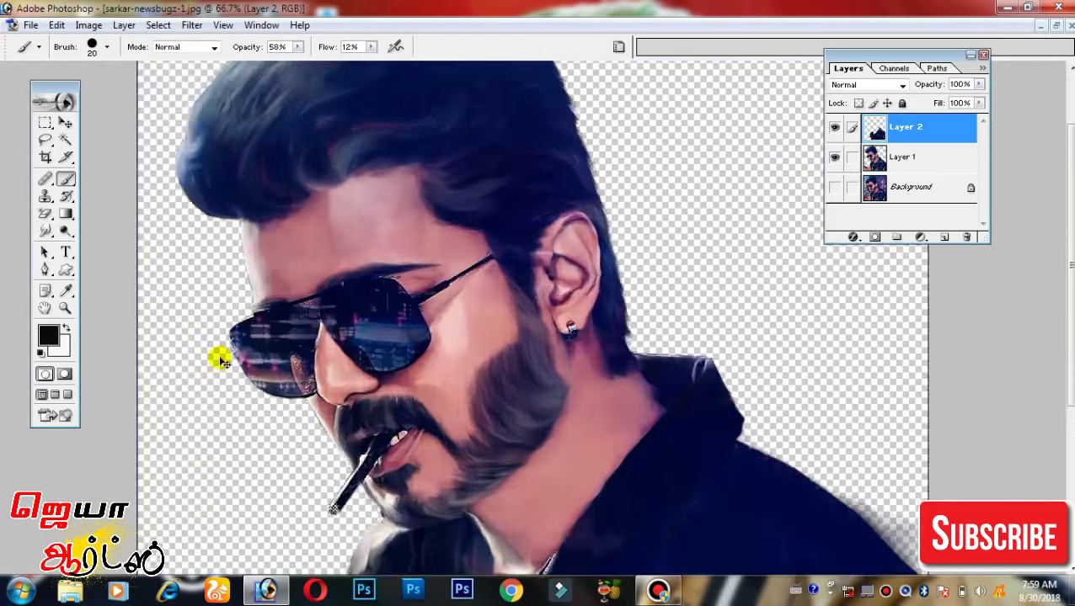
# Zoom back in on the top of the hair and return to the Smudge tool.
pyautogui.hotkey('ctrl', '+')
pyautogui.hotkey('ctrl', '+')
pyautogui.moveTo(283, 97); pyautogui.dragTo(511, 360)
pyautogui.moveTo(44, 231); pyautogui.dragTo(108, 257)
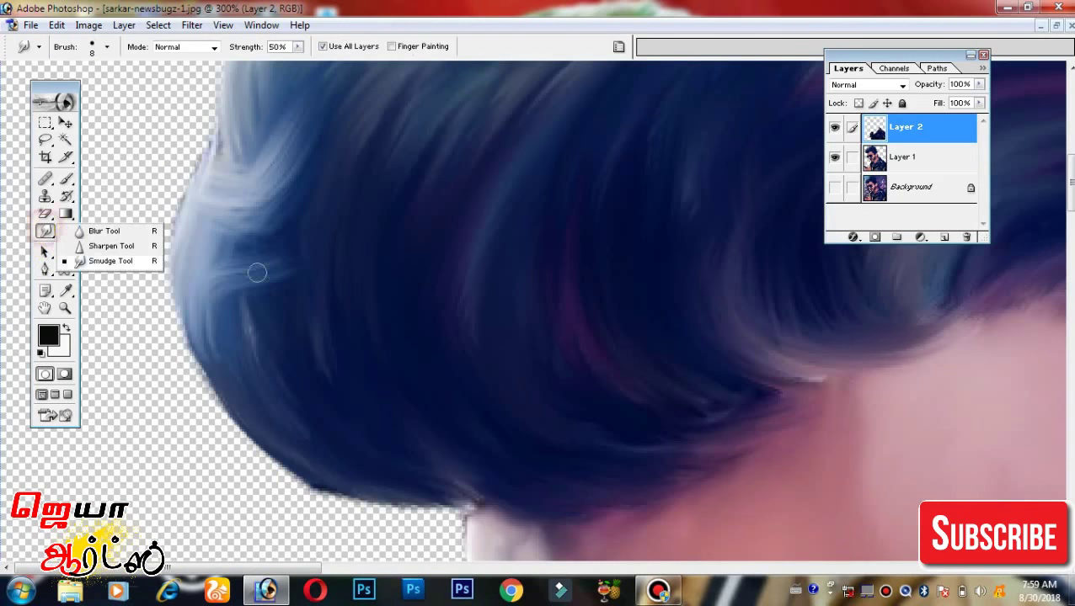
pyautogui.rightClick(279, 219)
pyautogui.press('Escape')
# Raise the Smudge tool strength to 68% for the lighter upper hair edge.
pyautogui.moveTo(364, 175)
pyautogui.mouseDown()
pyautogui.moveTo(388, 379)
pyautogui.moveTo(427, 498)
pyautogui.mouseUp()
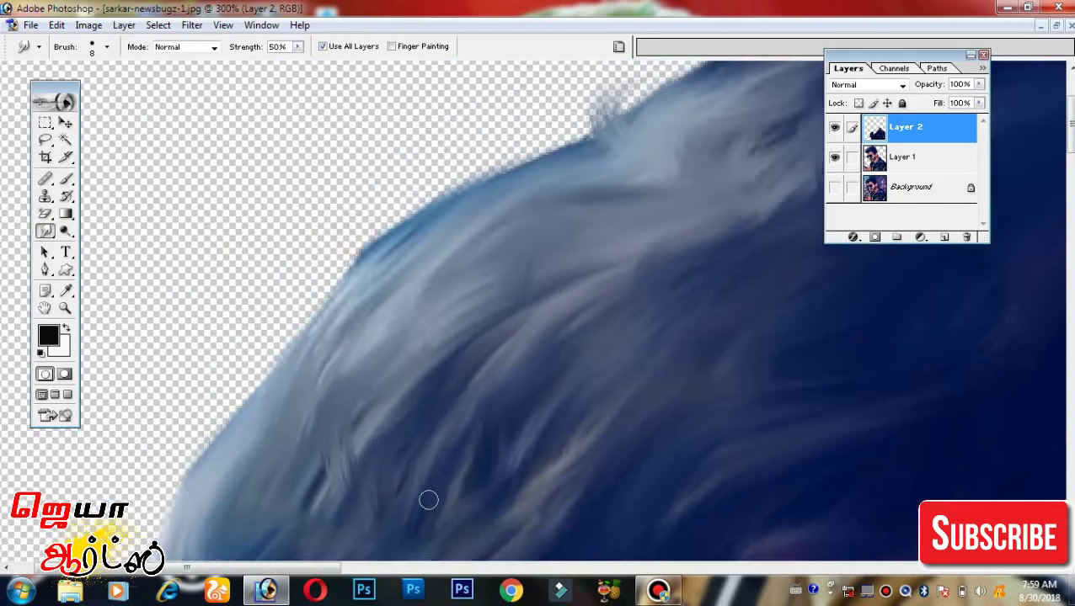
pyautogui.moveTo(297, 48); pyautogui.dragTo(313, 62)
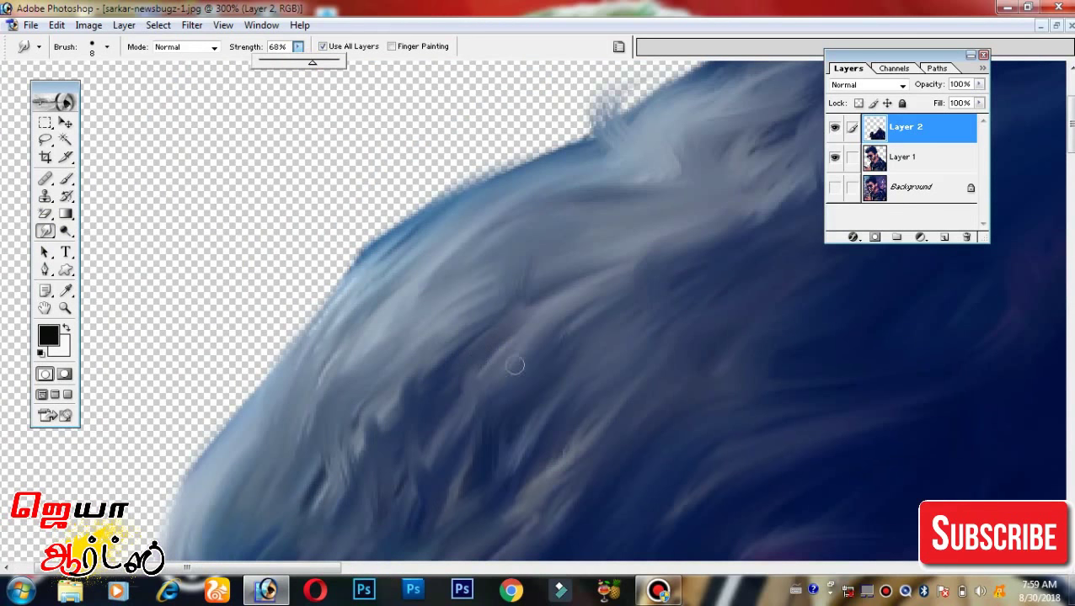
pyautogui.click(515, 364)
# Pan around the hair at 300% to inspect the smudged strokes.
pyautogui.hscroll(1, 514, 202)
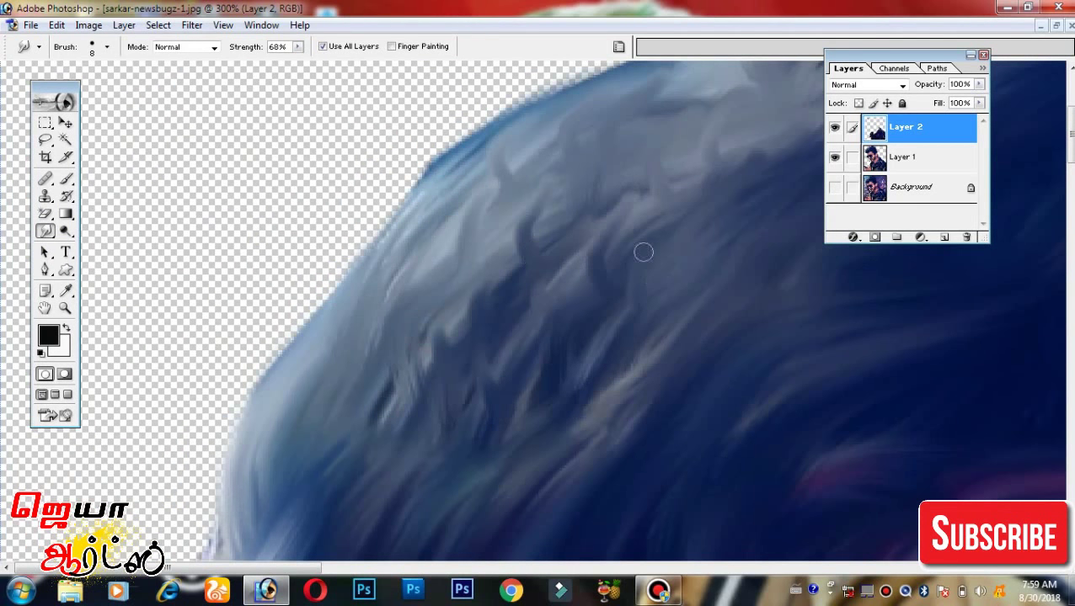
pyautogui.hscroll(1, 624, 278)
pyautogui.hscroll(1, 582, 302)
pyautogui.hscroll(1, 522, 312)
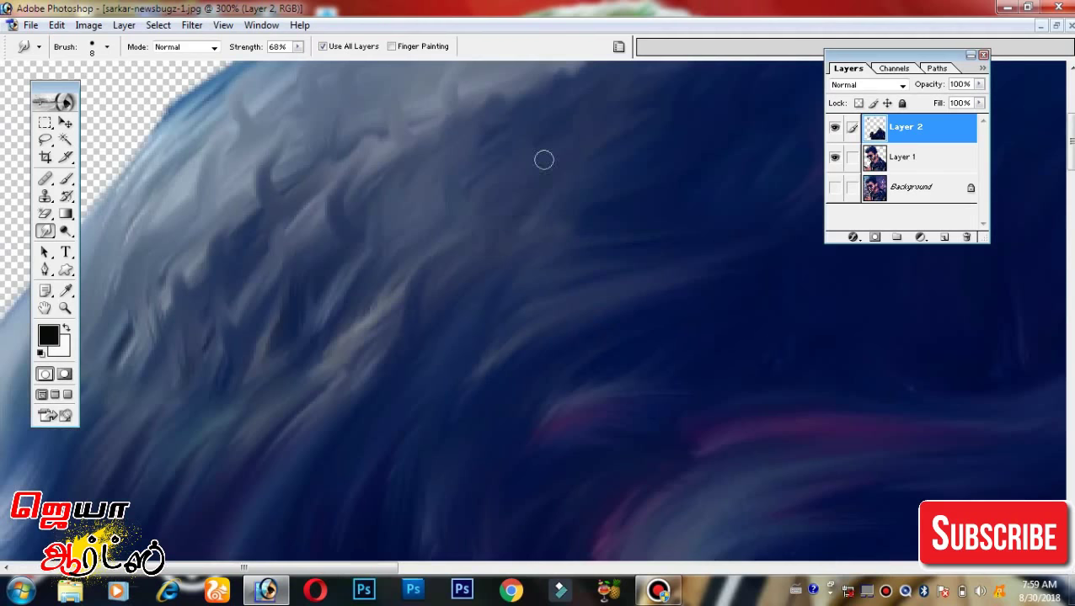
pyautogui.hscroll(-2, 505, 219)
pyautogui.hscroll(-1, 504, 305)
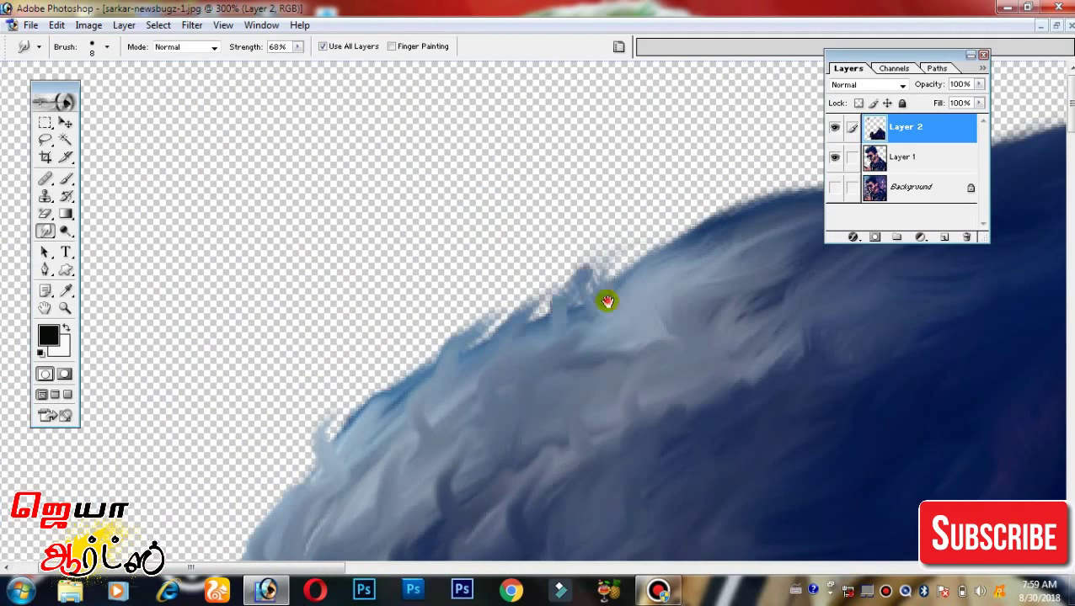
pyautogui.hscroll(1, 606, 299)
pyautogui.hscroll(1, 598, 254)
pyautogui.scroll(-2, 735, 252)
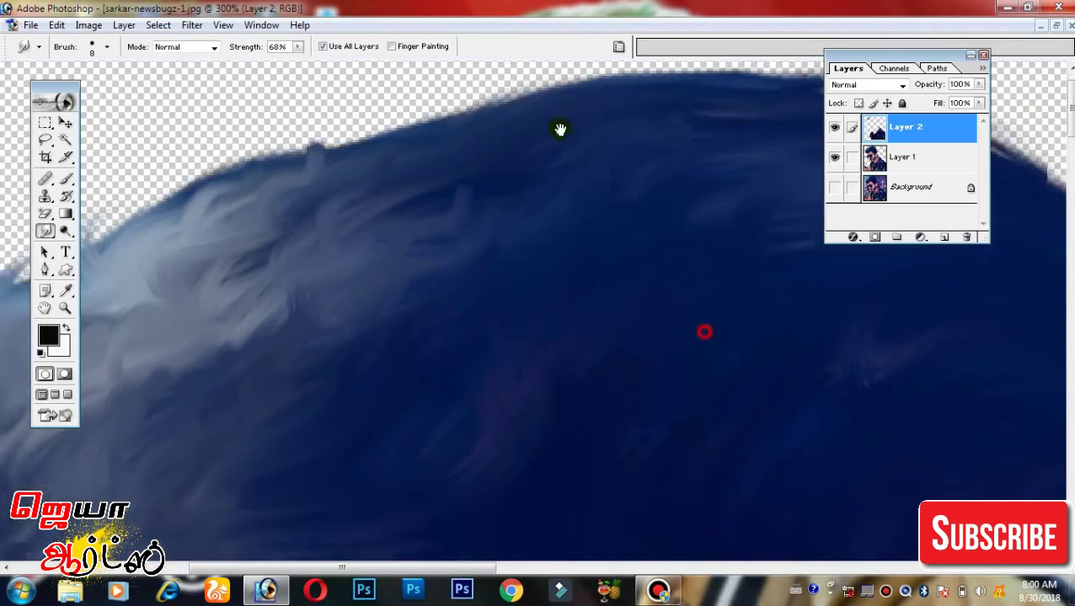
pyautogui.scroll(-2, 640, 278)
pyautogui.hscroll(-2, 371, 363)
# Zoom out to 66.7% to judge the whole painted portrait.
pyautogui.hotkey('ctrl', '-')
pyautogui.hotkey('ctrl', '-')
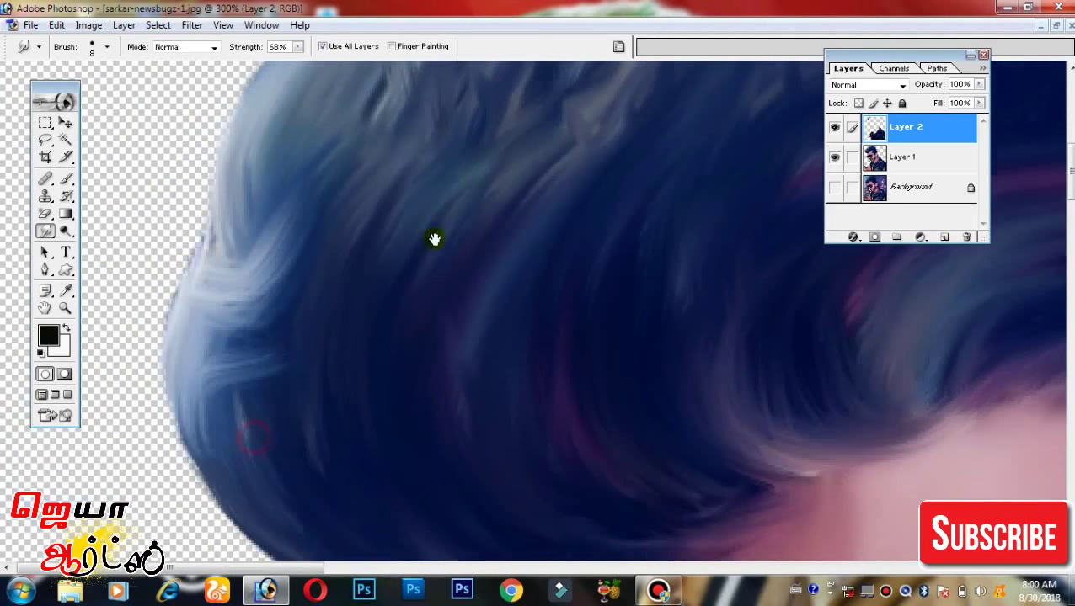
pyautogui.hotkey('ctrl', '-')
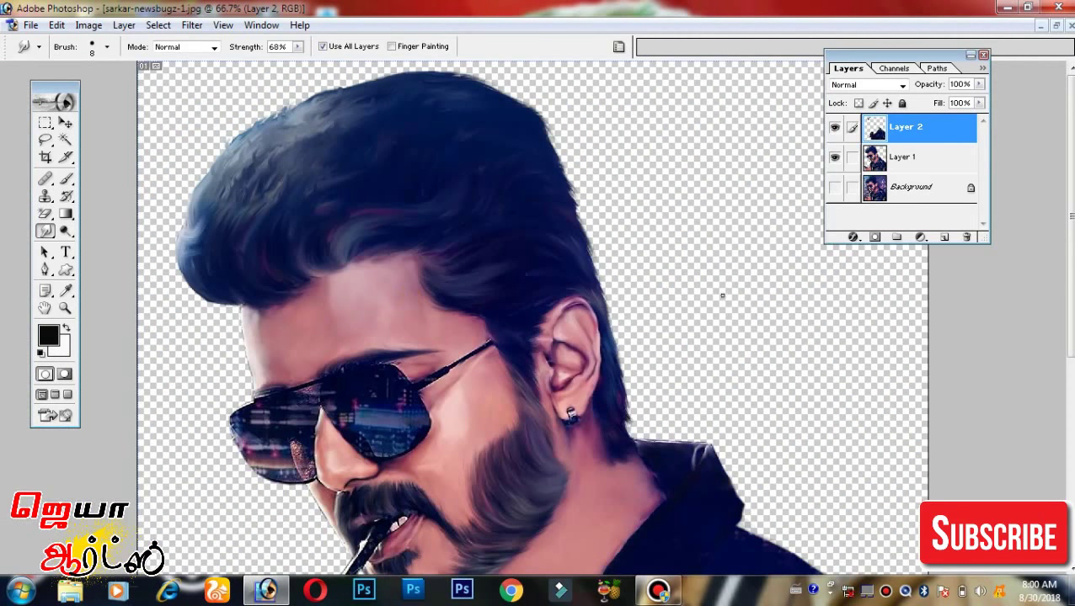
pyautogui.click(801, 588)
# Zoom to 400% and pan across the lighter upper hair area.
pyautogui.hotkey('ctrl', '+')
pyautogui.hotkey('ctrl', '+')
pyautogui.hotkey('ctrl', '+')
pyautogui.hotkey('ctrl', '+')
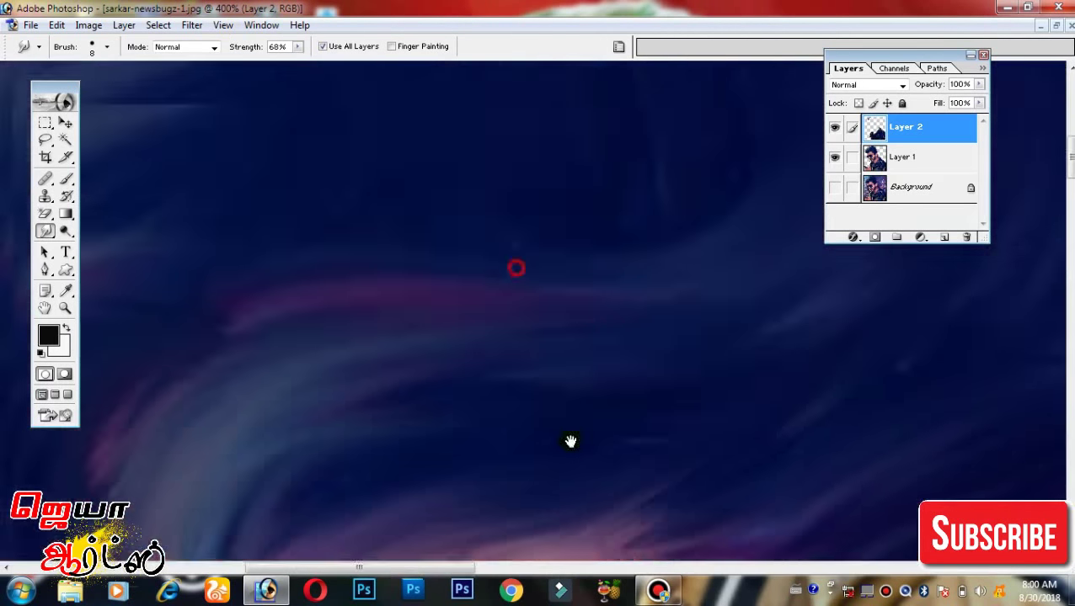
pyautogui.hscroll(-4, 571, 441)
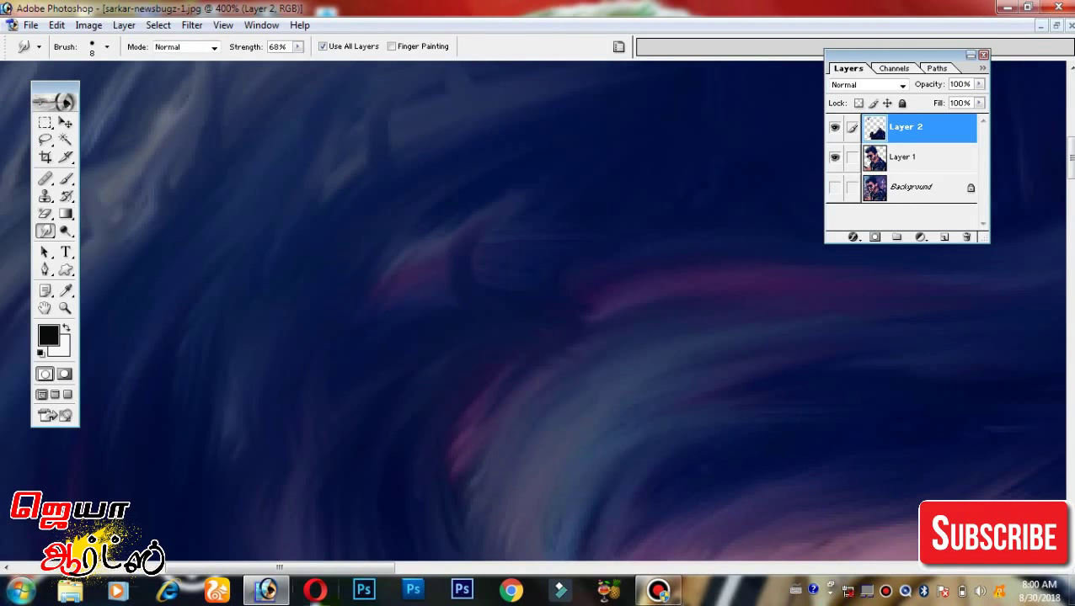
pyautogui.scroll(-3, 619, 287)
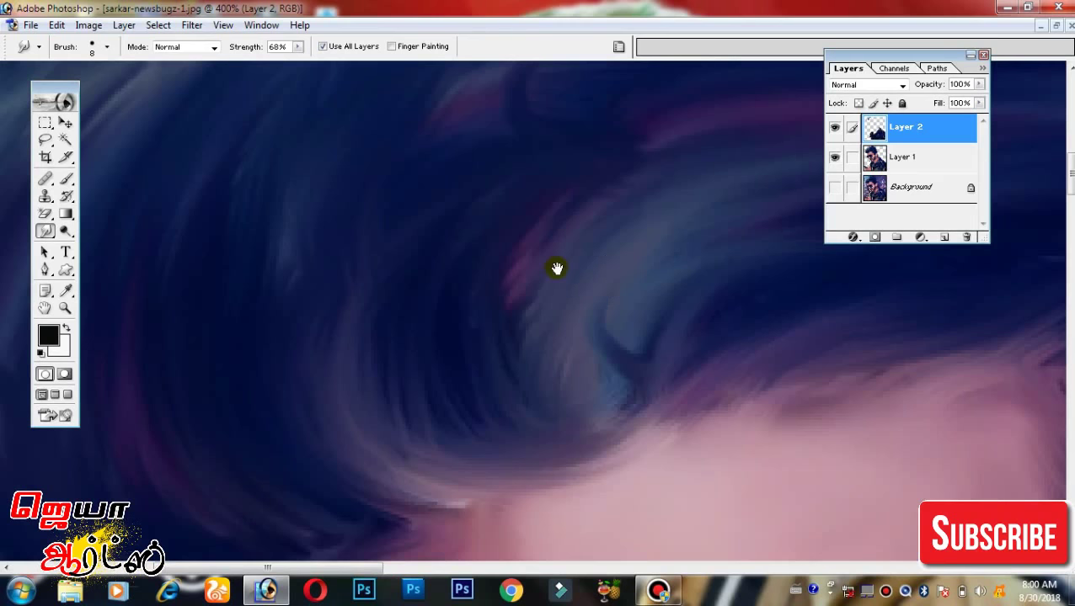
pyautogui.scroll(3, 557, 268)
pyautogui.hscroll(-3, 758, 263)
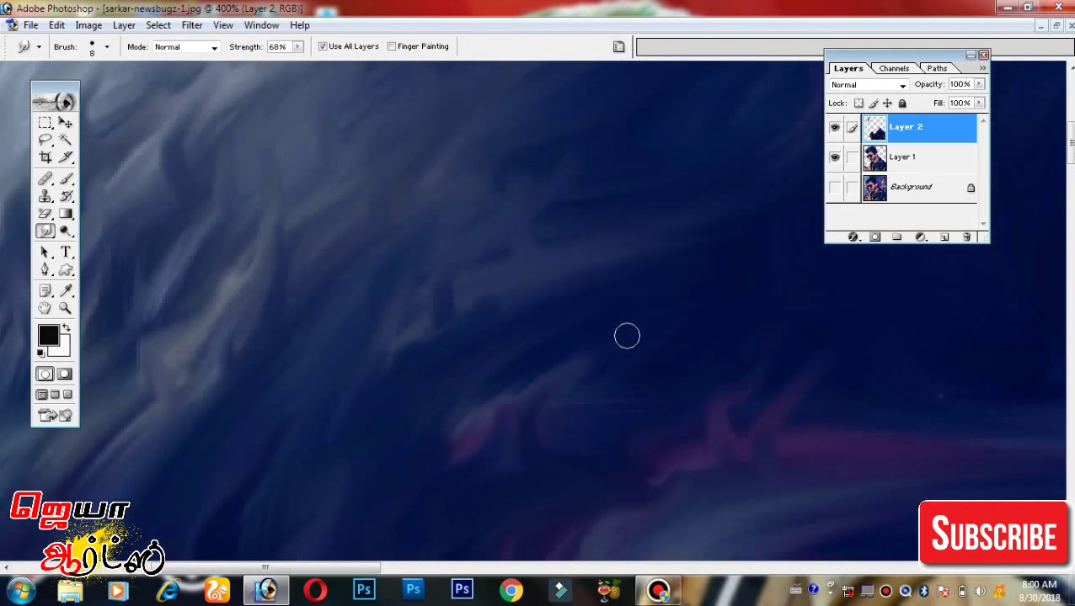
pyautogui.moveTo(626, 333)
pyautogui.mouseDown()
pyautogui.moveTo(600, 307)
pyautogui.moveTo(681, 357)
pyautogui.moveTo(652, 432)
pyautogui.mouseUp()
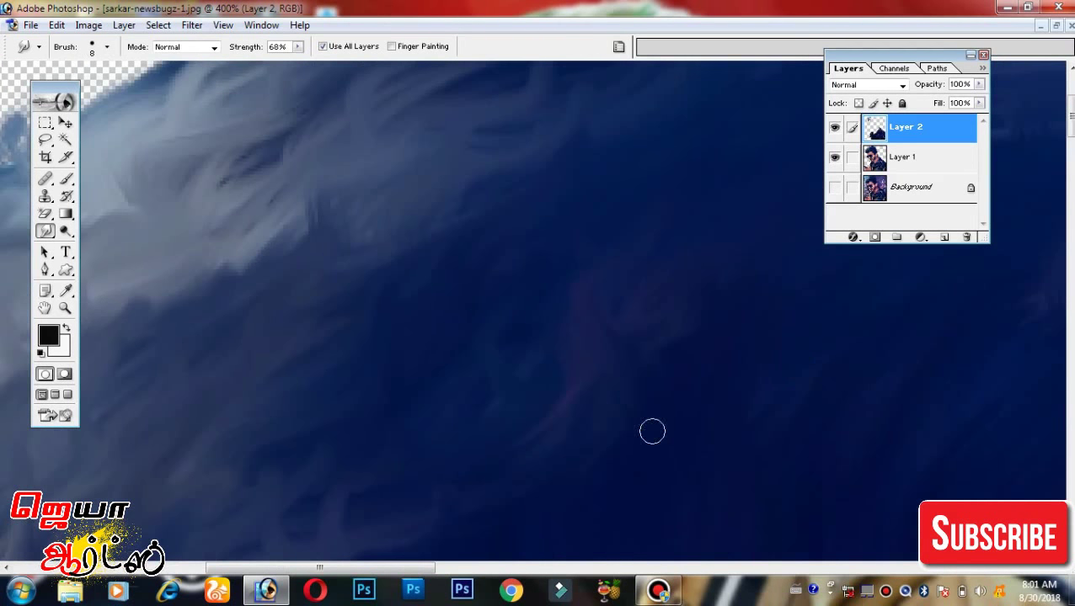
pyautogui.scroll(-3, 652, 432)
pyautogui.hscroll(3, 682, 346)
pyautogui.scroll(-3, 518, 300)
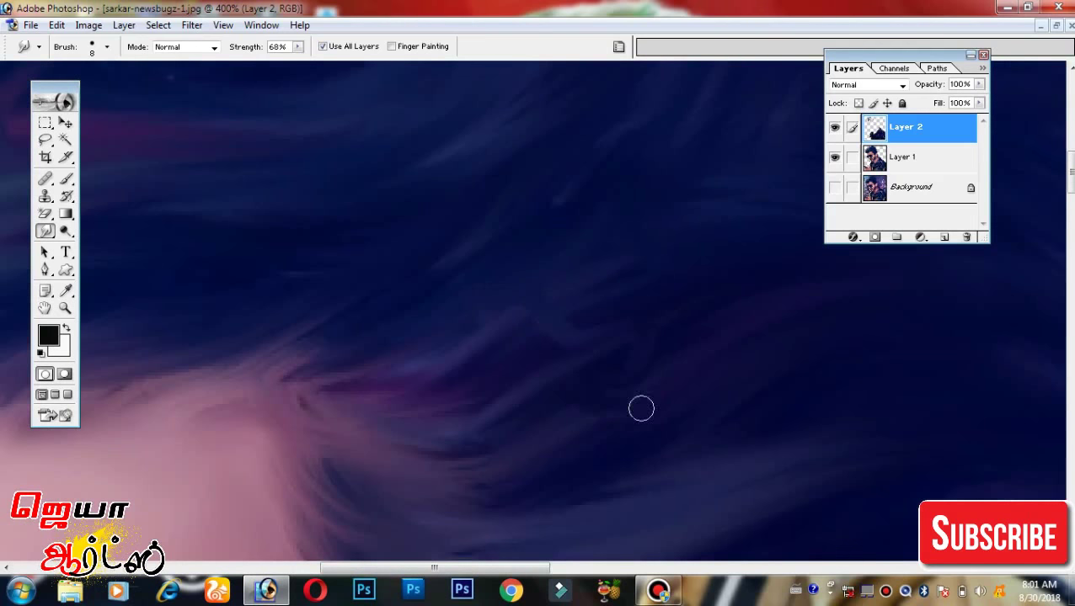
pyautogui.scroll(-3, 641, 409)
pyautogui.scroll(-3, 670, 343)
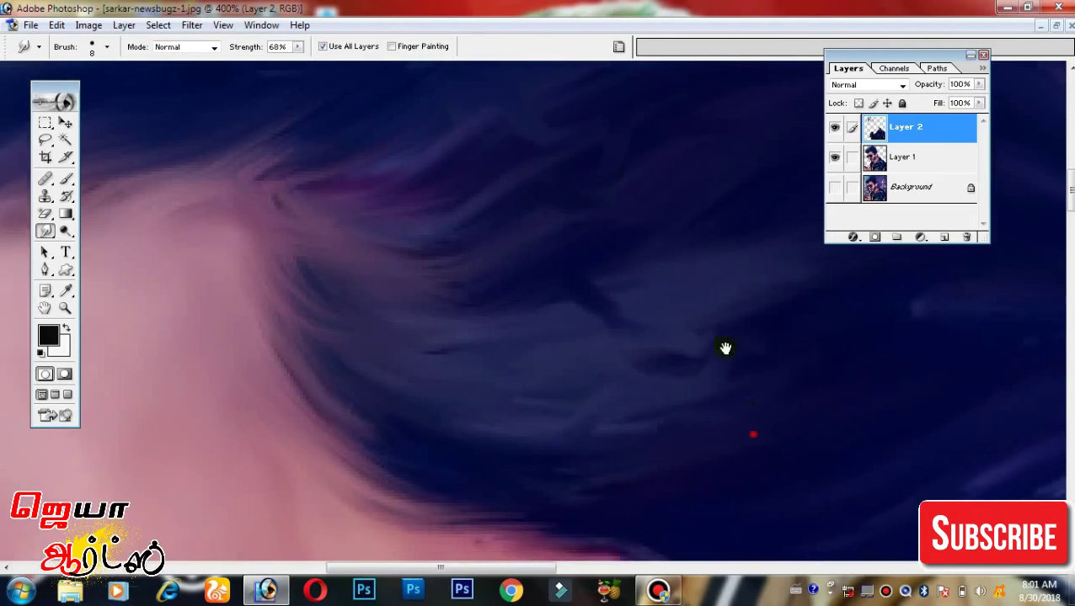
# Pan over the dark-blue hair and crown edges, ending on the top of the head.
pyautogui.moveTo(726, 348)
pyautogui.mouseDown()
pyautogui.moveTo(640, 303)
pyautogui.moveTo(679, 526)
pyautogui.mouseUp()
pyautogui.moveTo(630, 354); pyautogui.dragTo(495, 387)
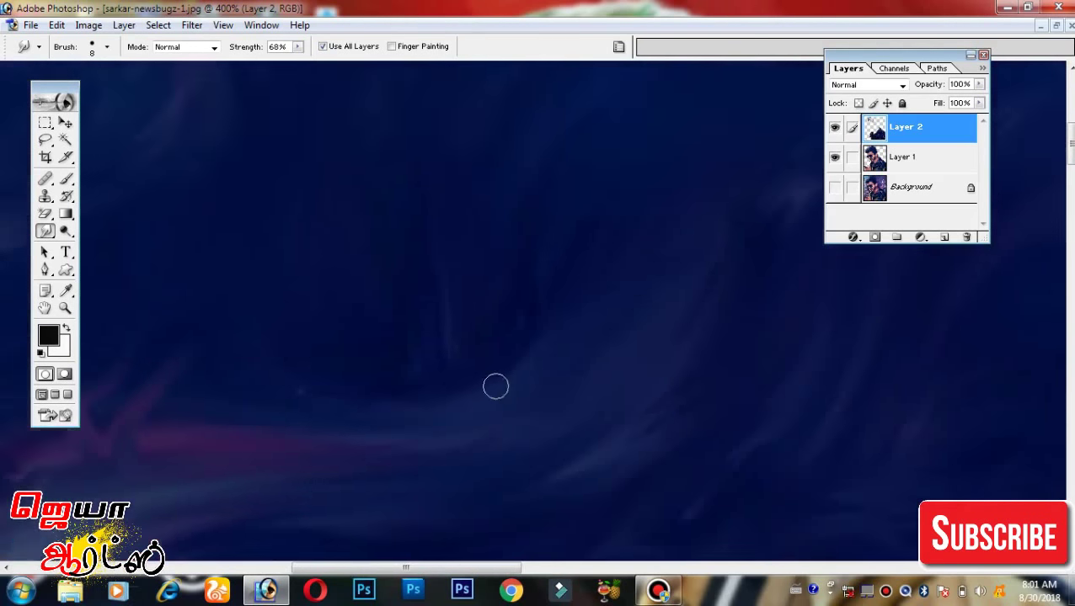
pyautogui.scroll(2, 286, 509)
pyautogui.scroll(3, 480, 419)
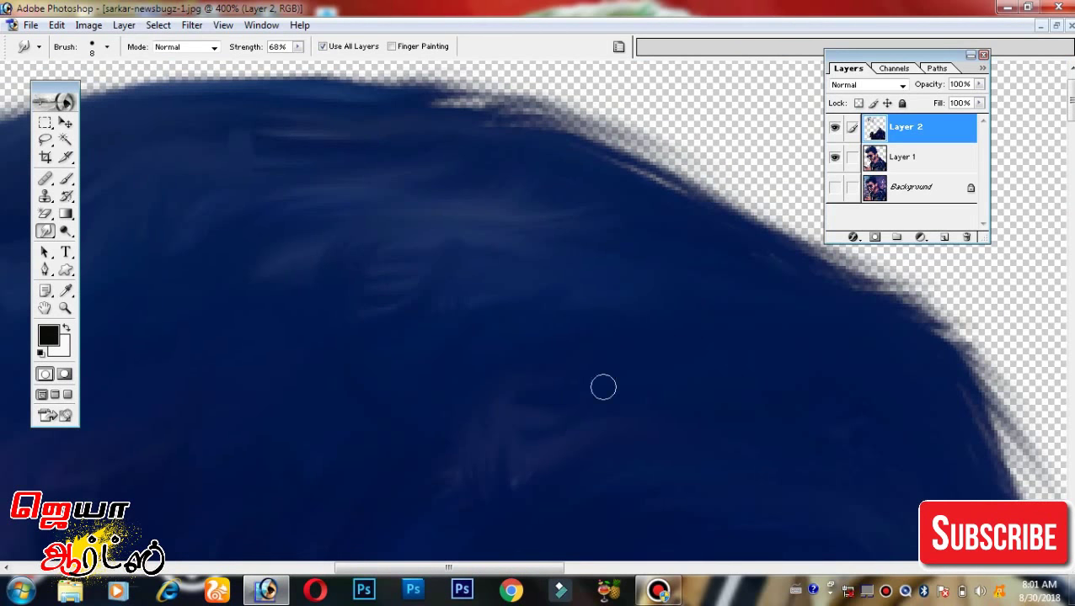
pyautogui.scroll(1, 711, 305)
pyautogui.hscroll(2, 675, 251)
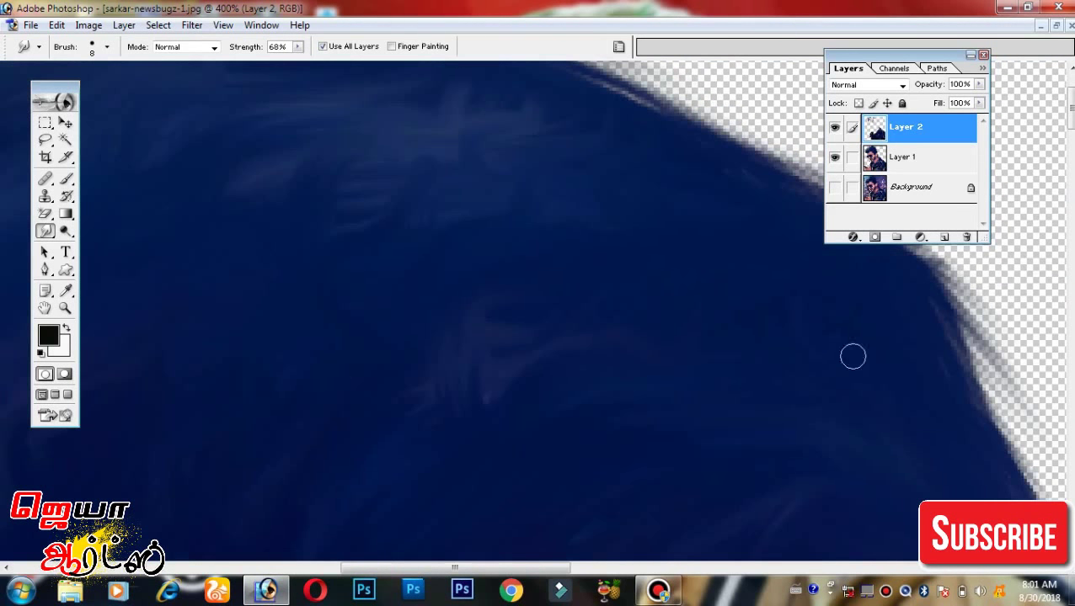
pyautogui.scroll(-2, 783, 333)
pyautogui.hscroll(1, 715, 310)
pyautogui.hscroll(-2, 855, 476)
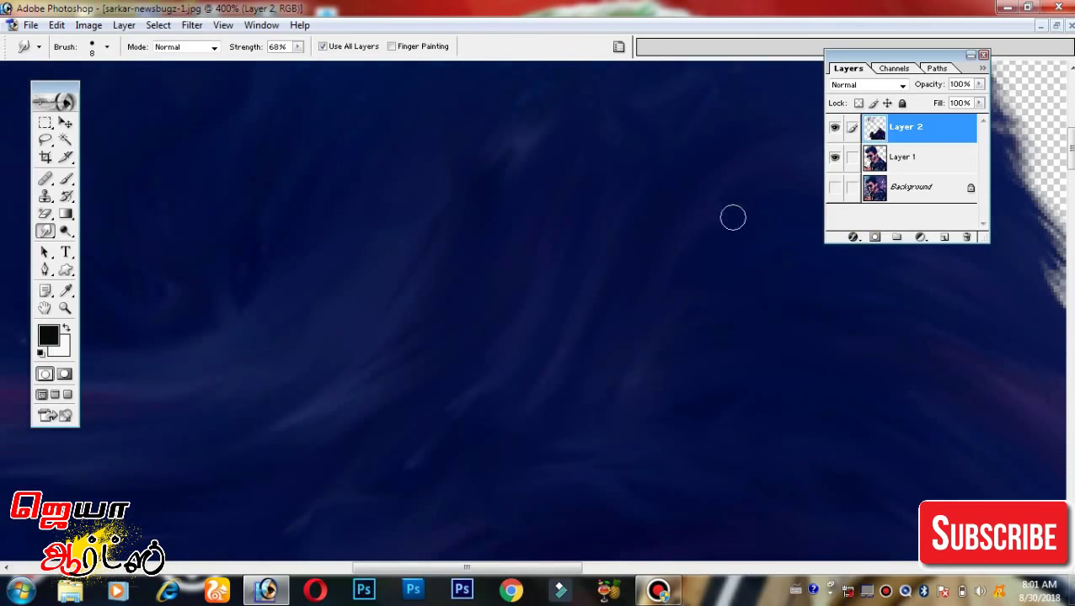
pyautogui.hscroll(-2, 543, 394)
pyautogui.scroll(-2, 430, 334)
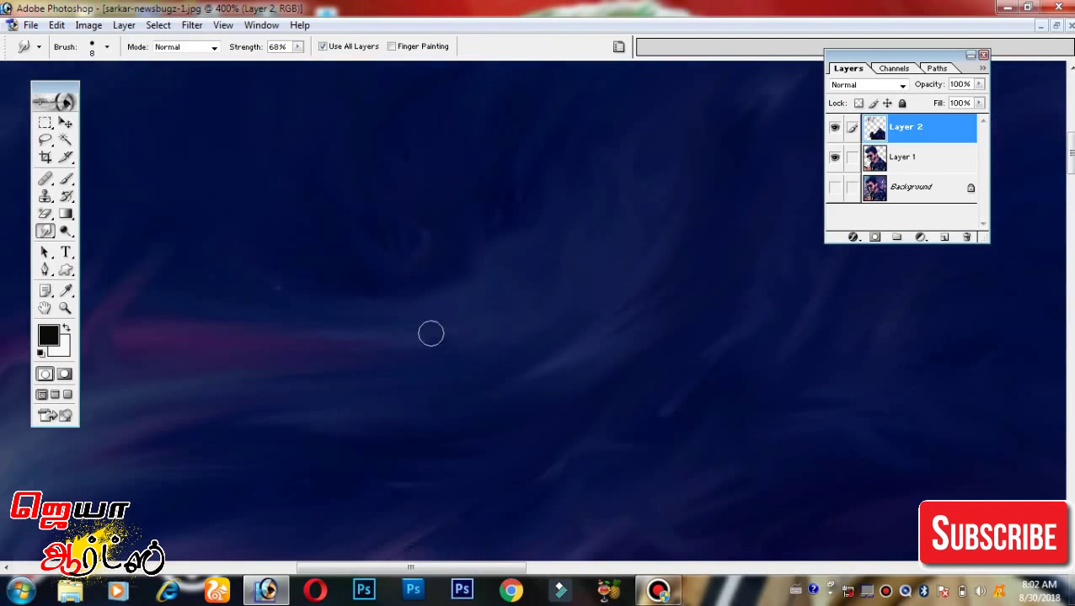
pyautogui.scroll(-1, 491, 352)
pyautogui.scroll(-1, 492, 352)
pyautogui.scroll(2, 495, 353)
pyautogui.scroll(-2, 495, 354)
pyautogui.hscroll(-1, 494, 258)
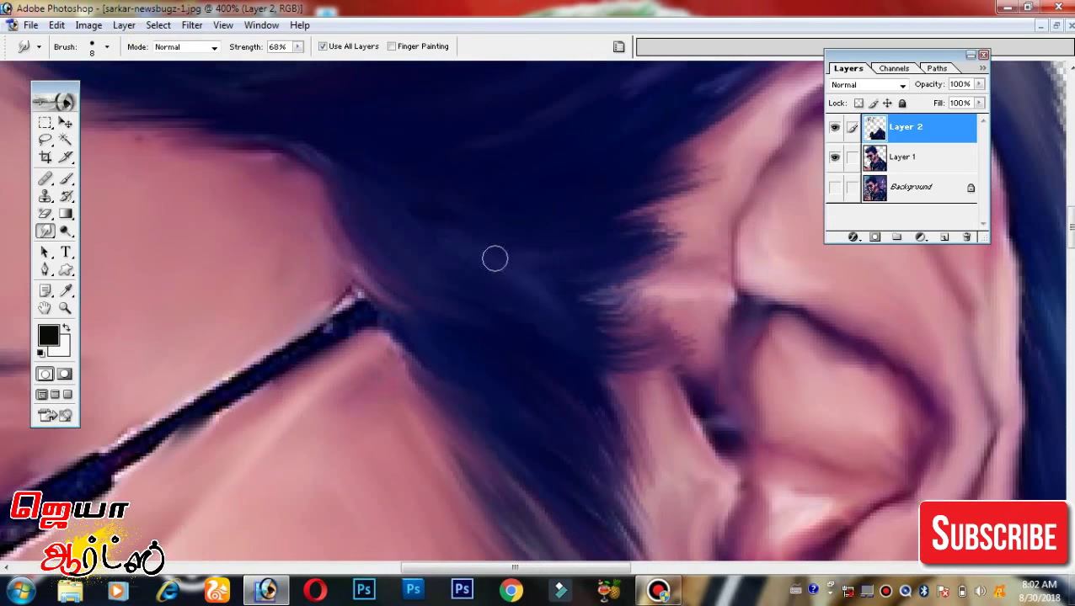
pyautogui.scroll(3, 586, 504)
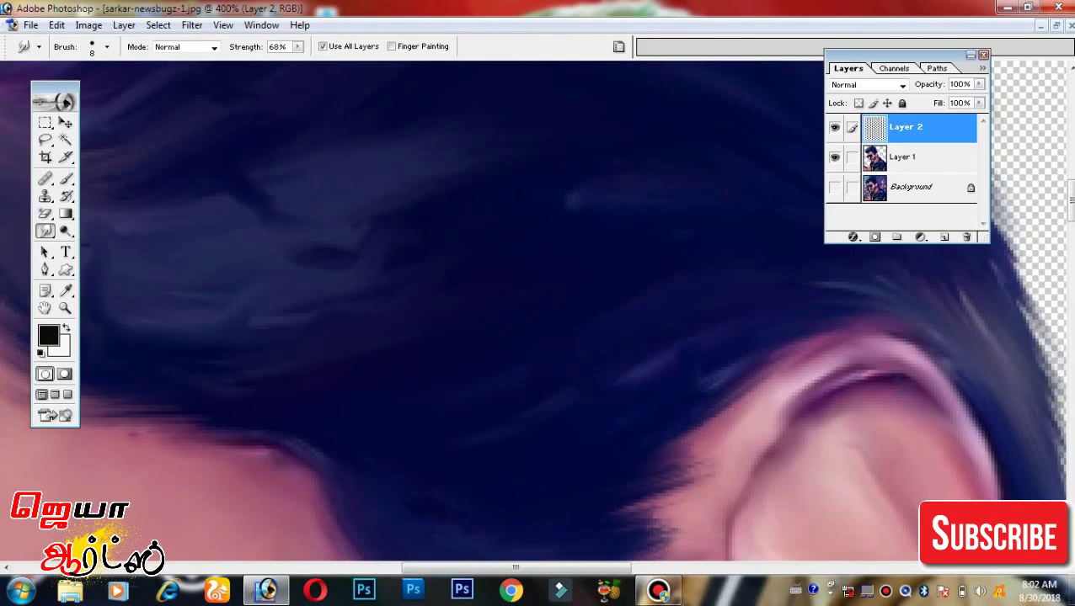
pyautogui.hscroll(4, 547, 354)
pyautogui.scroll(1, 582, 387)
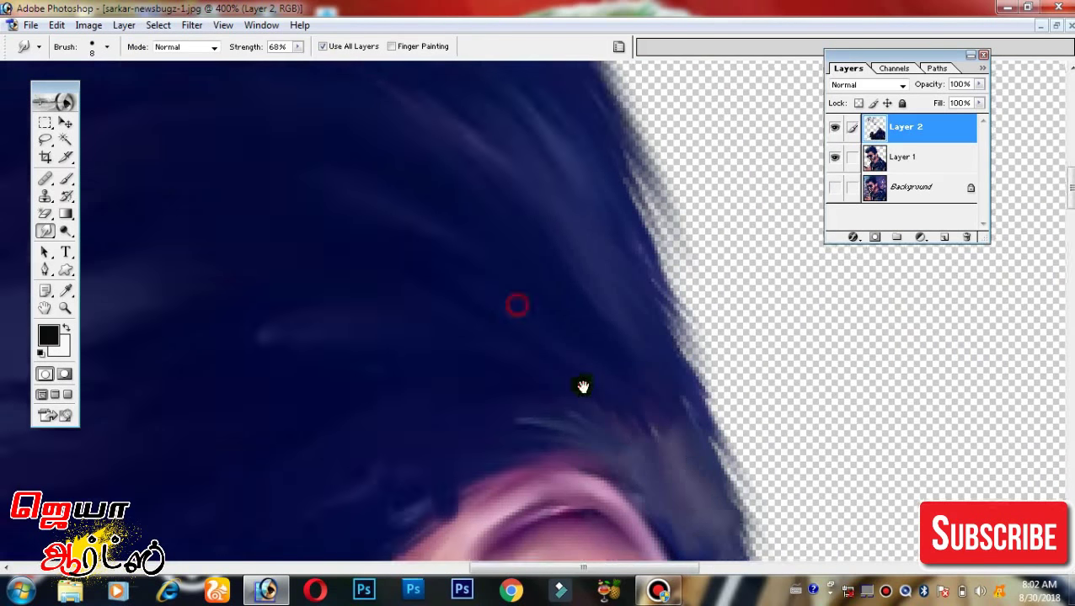
pyautogui.scroll(1, 556, 337)
pyautogui.hscroll(-1, 607, 370)
pyautogui.scroll(3, 654, 352)
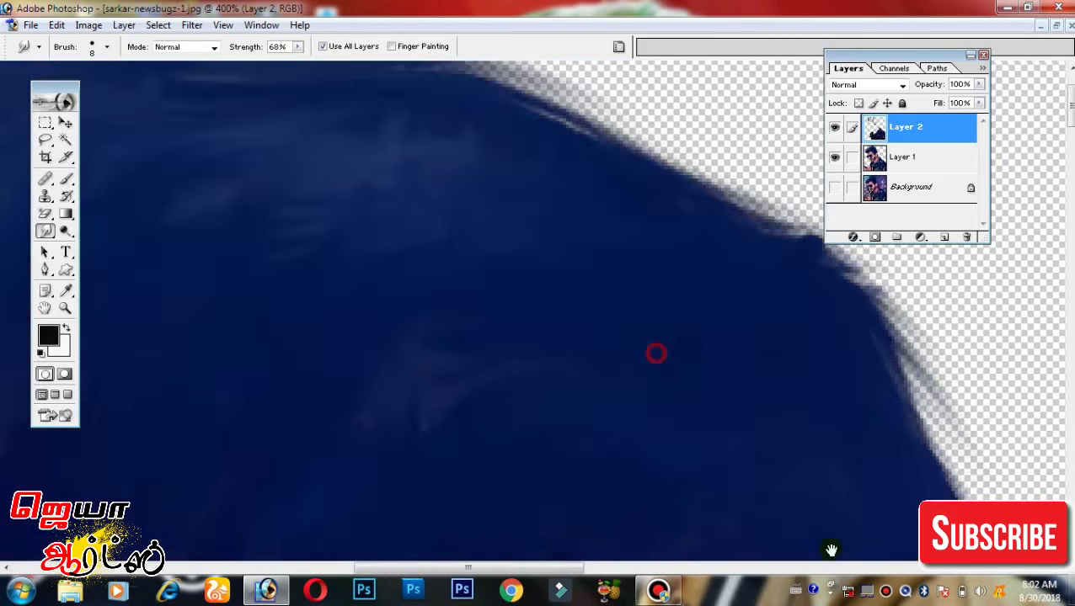
pyautogui.hscroll(-3, 450, 311)
pyautogui.hscroll(-3, 348, 285)
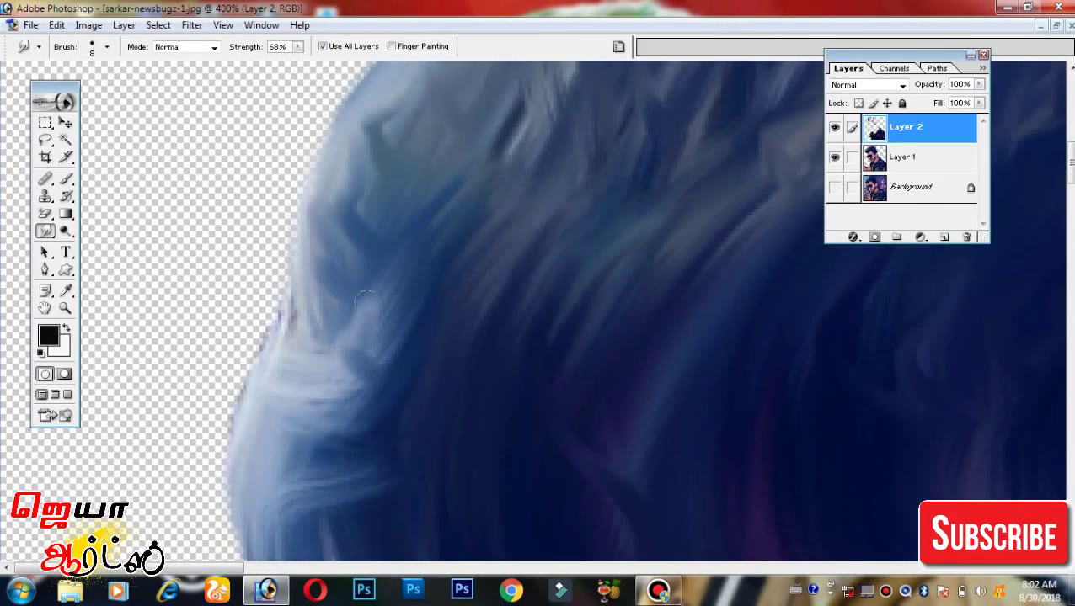
pyautogui.scroll(-1, 321, 379)
pyautogui.scroll(3, 495, 201)
pyautogui.scroll(1, 495, 201)
pyautogui.scroll(-3, 492, 298)
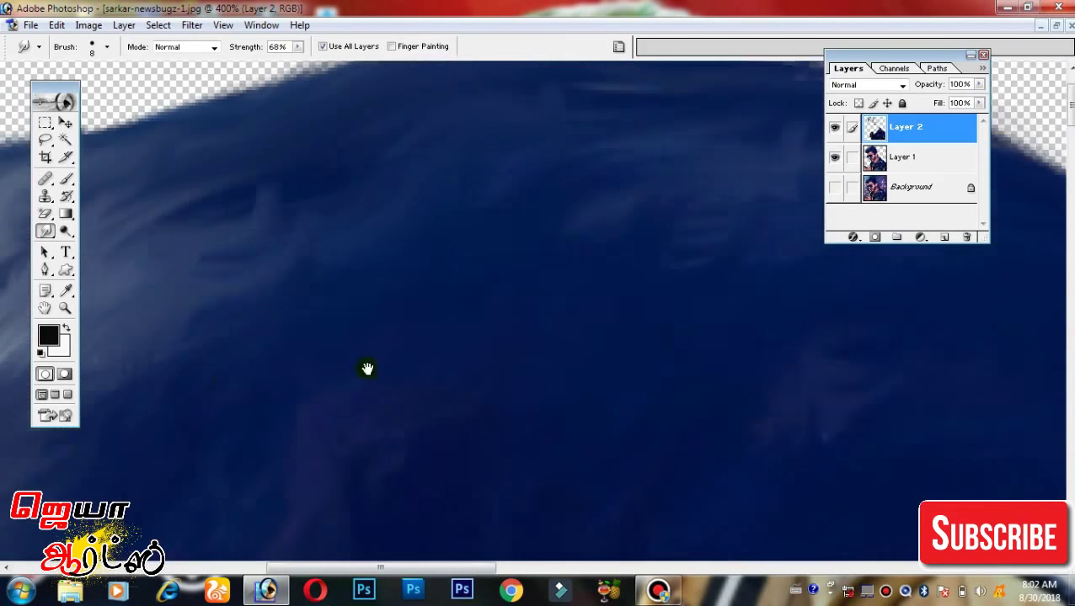
pyautogui.hscroll(5, 367, 368)
pyautogui.scroll(2, 706, 157)
# Zoom out to 50%, then zoom to 200% on the hand holding the lighter.
pyautogui.hotkey('ctrl', '-')
pyautogui.hotkey('ctrl', '-')
pyautogui.hotkey('ctrl', '-')
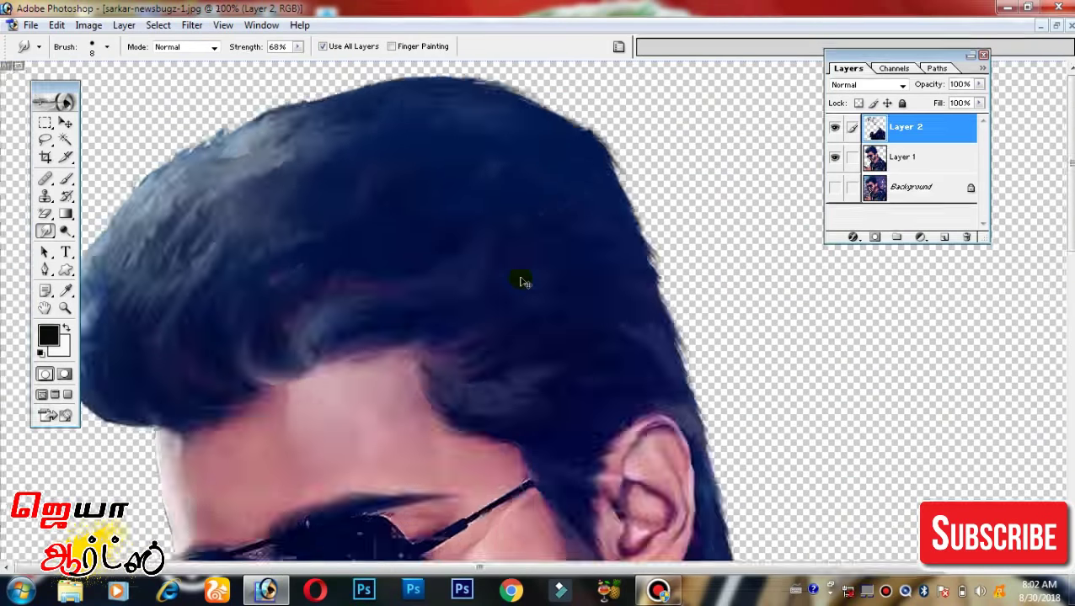
pyautogui.hotkey('ctrl', '-')
pyautogui.hotkey('ctrl', '-')
pyautogui.hotkey('ctrl', '+')
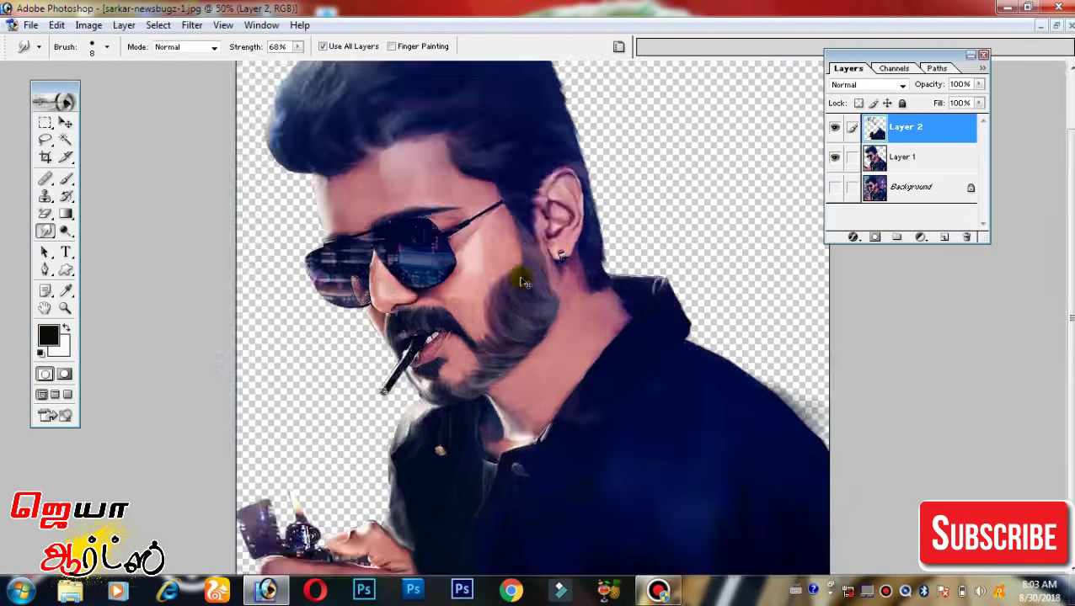
pyautogui.hotkey('ctrl', '+')
pyautogui.hotkey('ctrl', '+')
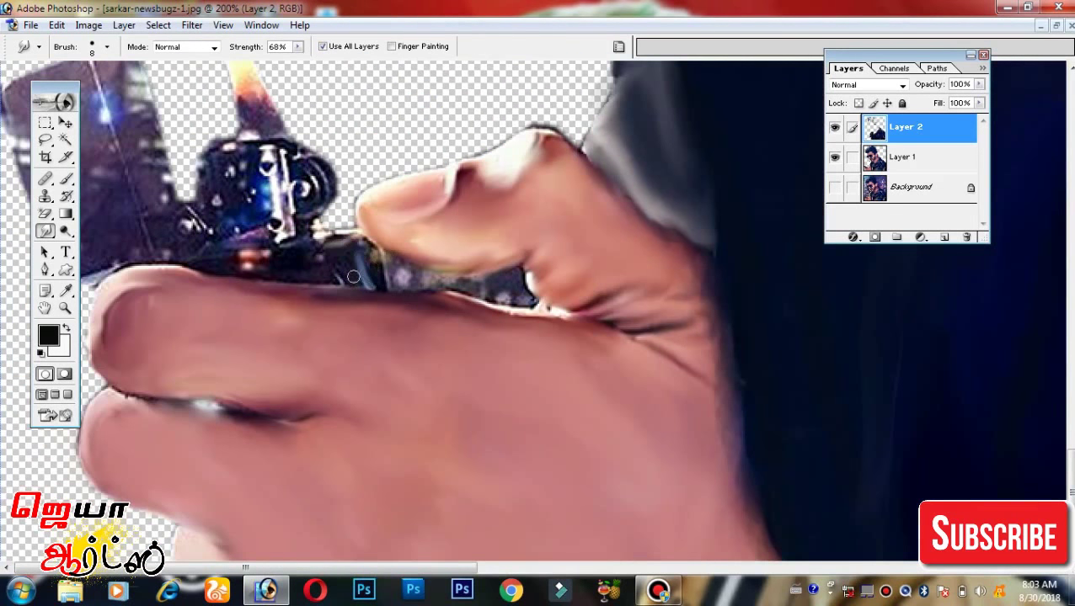
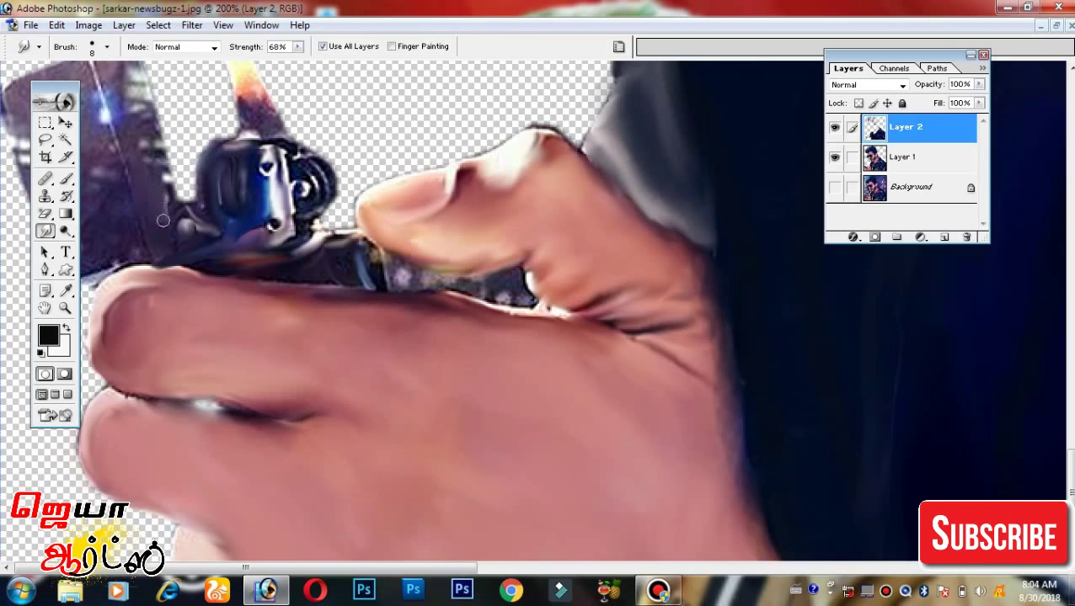
# Smudge the lighter's face and its flame upward into painted strokes on Layer 2.
pyautogui.moveTo(140, 102); pyautogui.dragTo(143, 193)
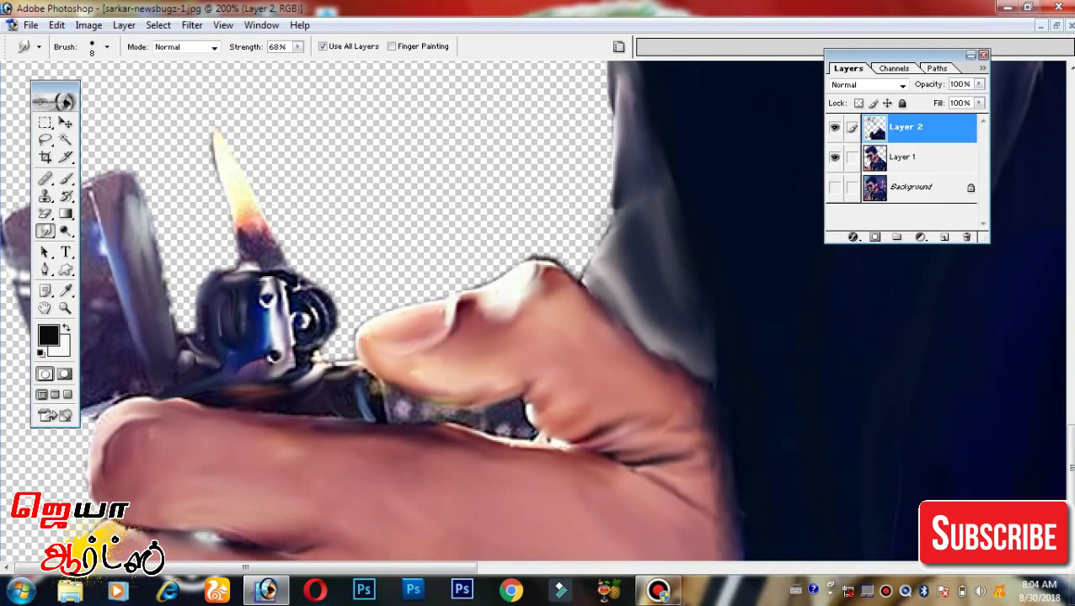
pyautogui.moveTo(50, 85); pyautogui.dragTo(328, 67)
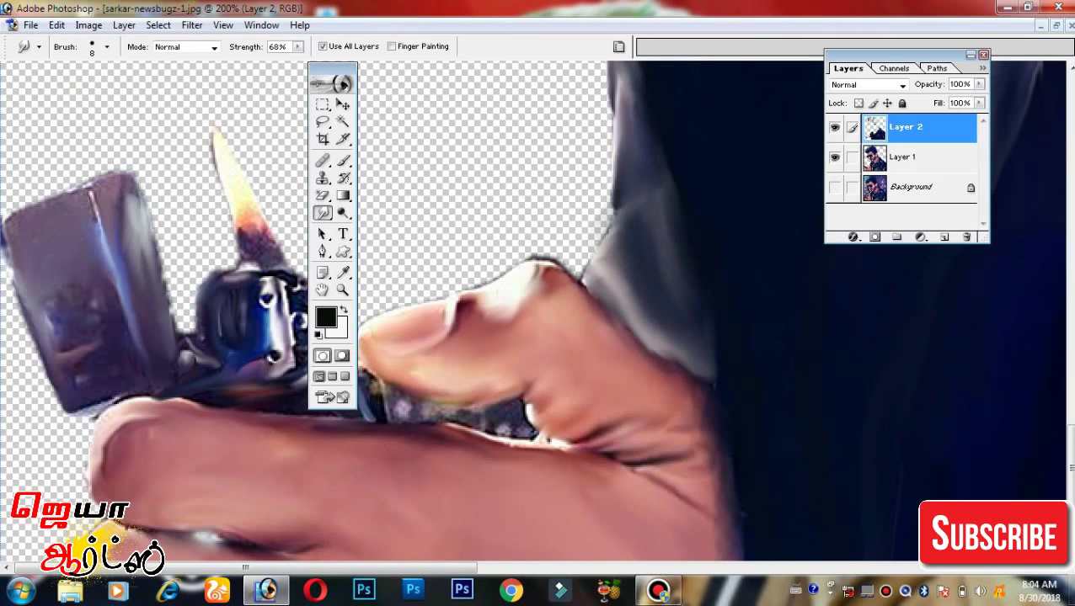
pyautogui.moveTo(91, 190); pyautogui.dragTo(132, 351)
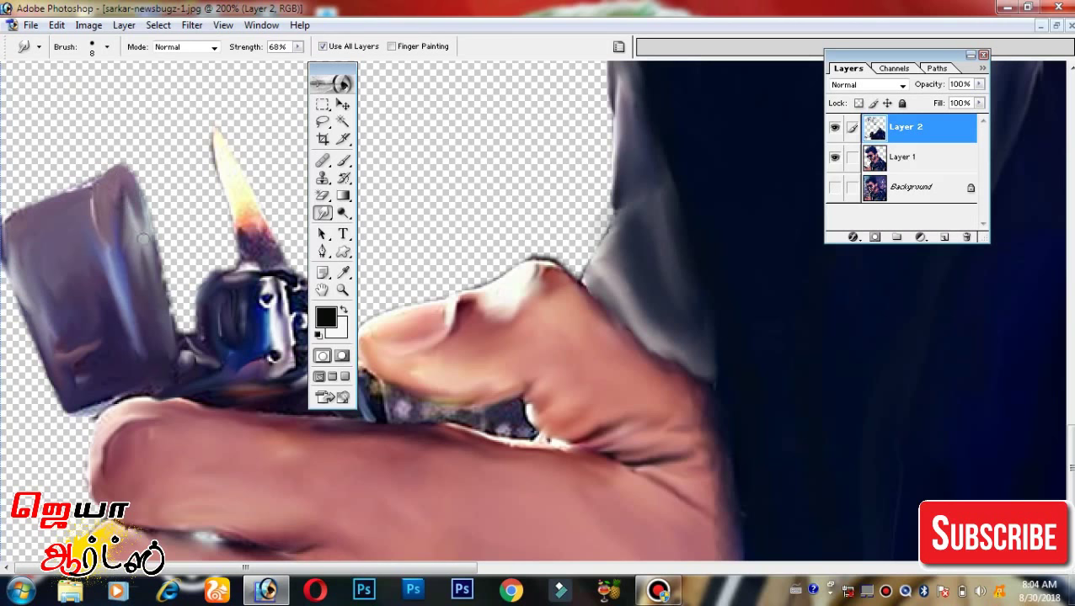
pyautogui.moveTo(265, 244); pyautogui.dragTo(217, 147)
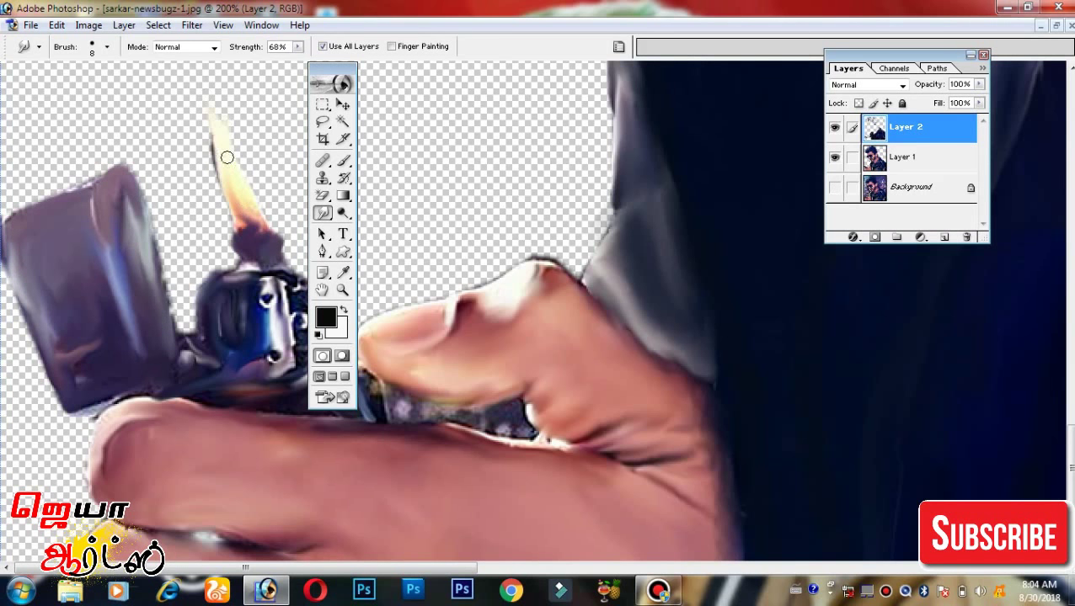
pyautogui.moveTo(270, 274); pyautogui.dragTo(109, 285)
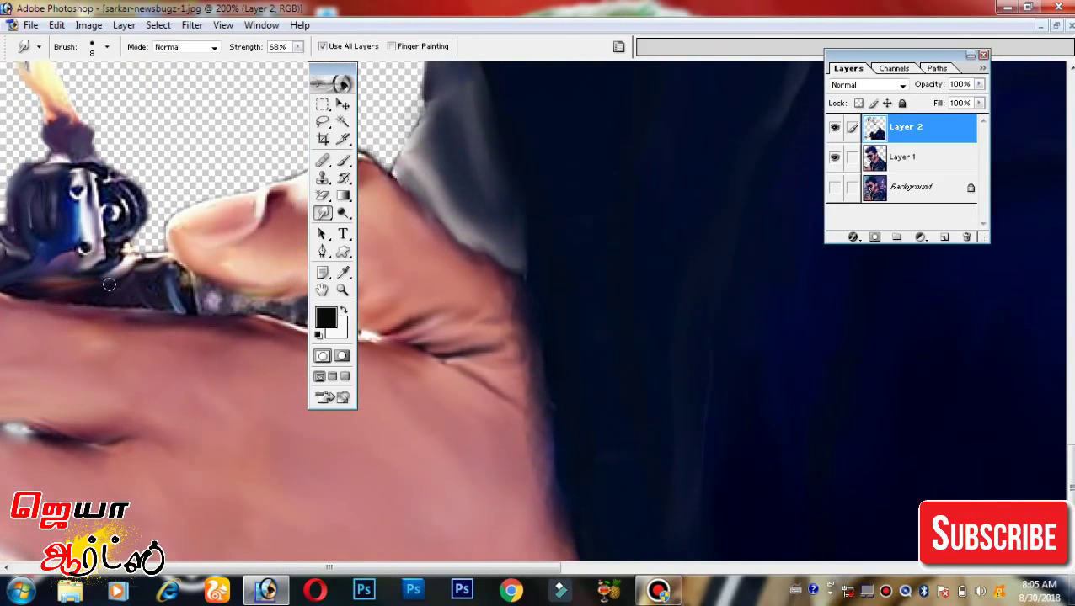
# Smudge the shirt collar into painted strokes.
pyautogui.hscroll(2, 173, 294)
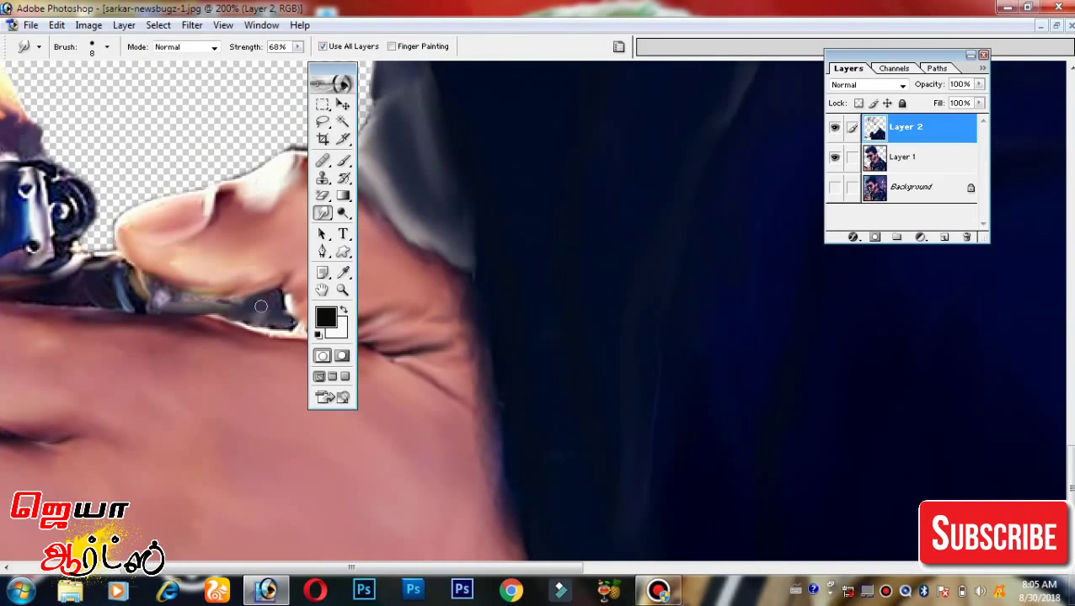
pyautogui.hscroll(5, 261, 305)
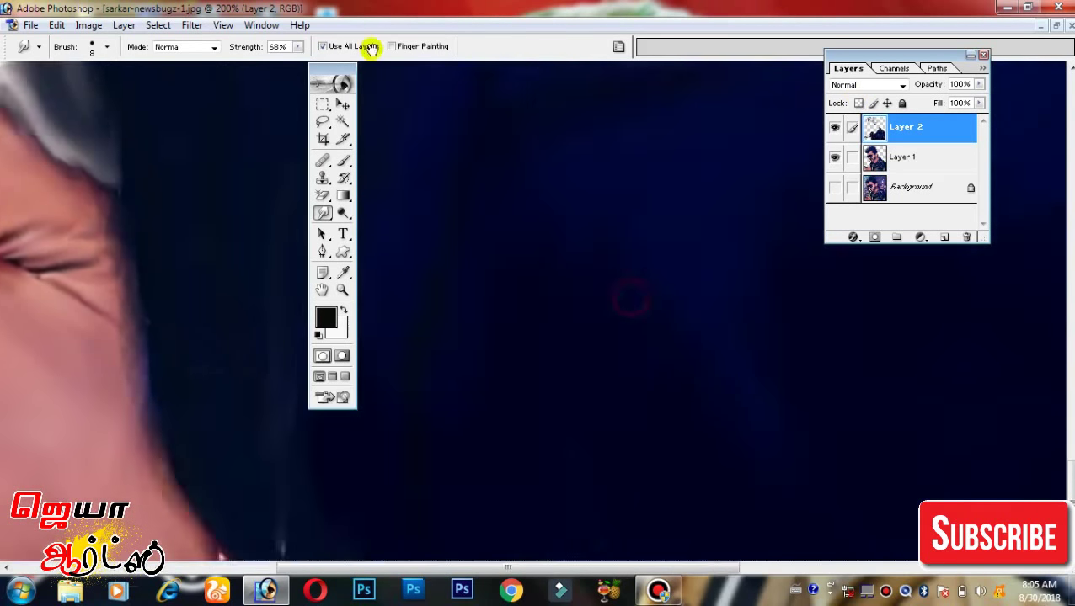
pyautogui.hscroll(-3, 506, 314)
pyautogui.scroll(3, 456, 348)
pyautogui.moveTo(447, 286); pyautogui.dragTo(417, 341)
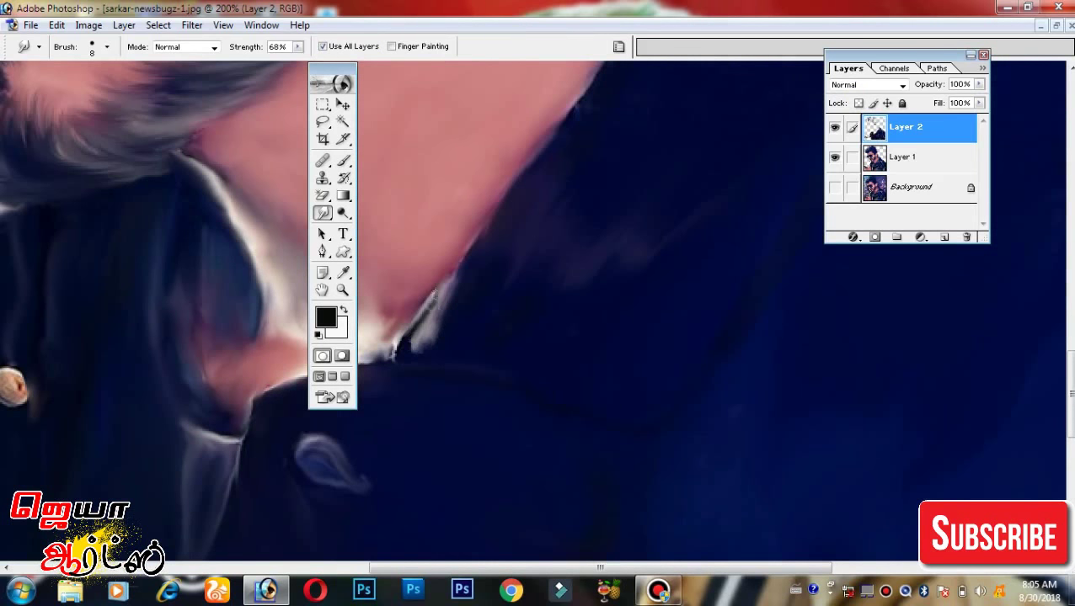
pyautogui.scroll(5, 253, 118)
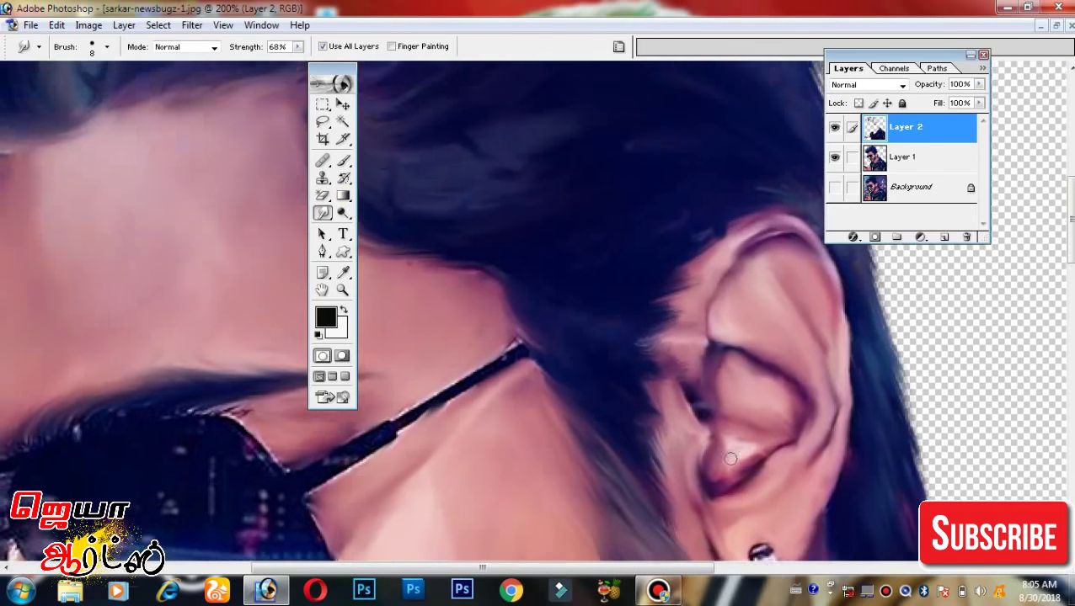
pyautogui.scroll(-1, 253, 118)
pyautogui.hscroll(-2, 253, 117)
pyautogui.hscroll(-2, 463, 246)
pyautogui.hscroll(-3, 472, 252)
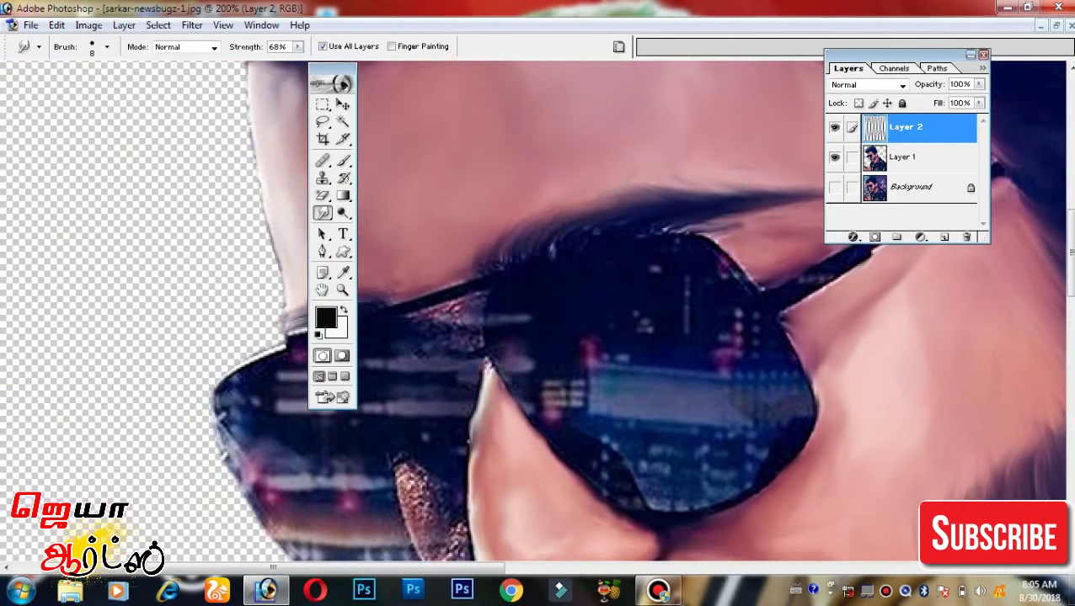
pyautogui.scroll(-2, 681, 226)
pyautogui.hscroll(-2, 514, 230)
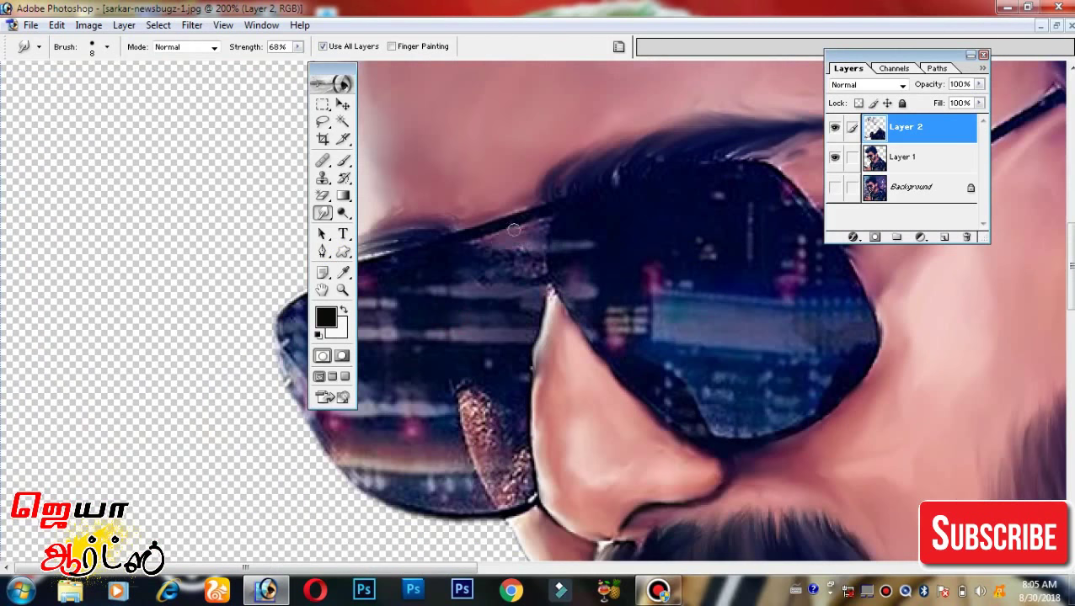
pyautogui.scroll(-2, 536, 283)
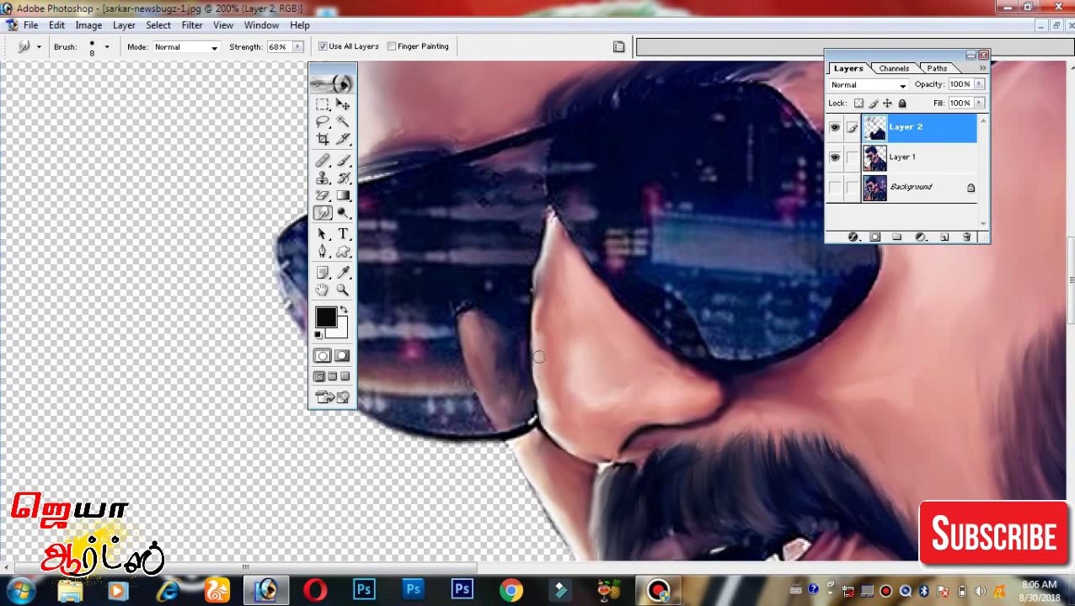
pyautogui.scroll(-2, 442, 248)
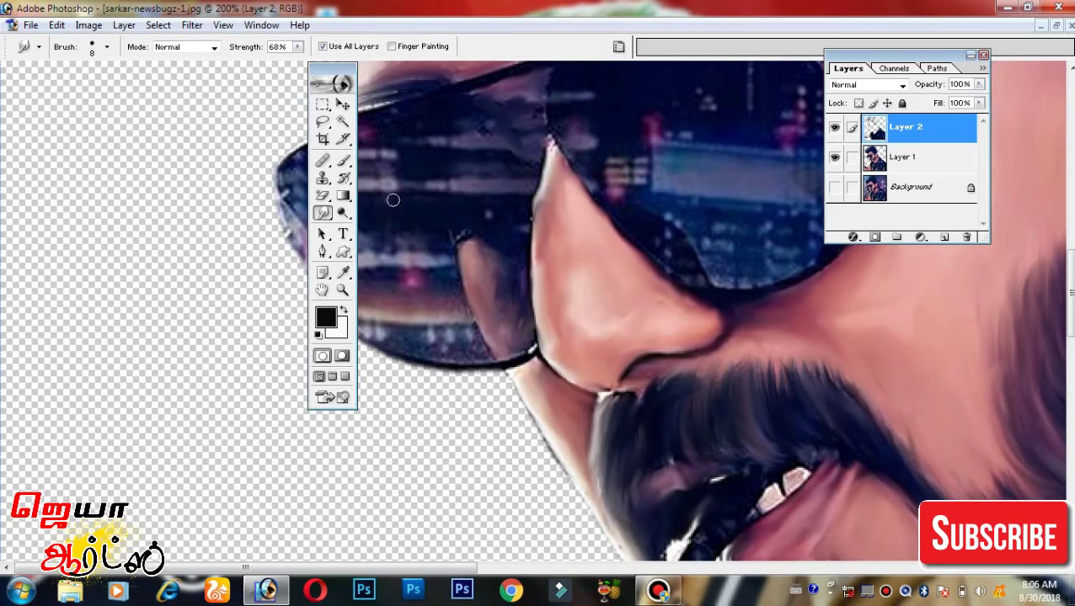
# Zoom out to 25% and merge the painted Layer 2 down into Layer 1.
pyautogui.hotkey('ctrl', '-')
pyautogui.hotkey('ctrl', '-')
pyautogui.hotkey('ctrl', '-')
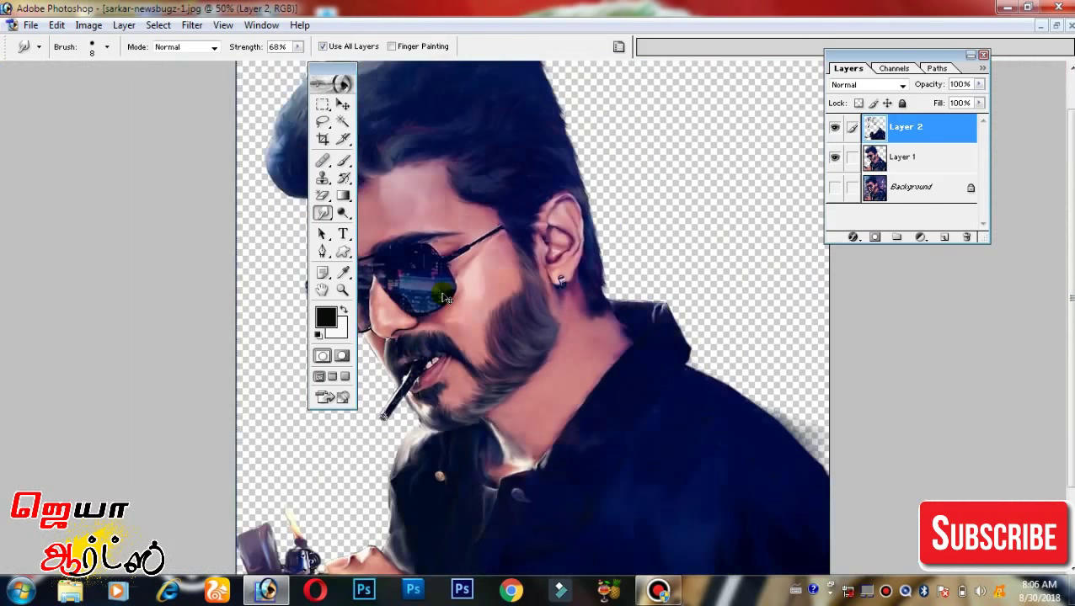
pyautogui.hotkey('ctrl', '-')
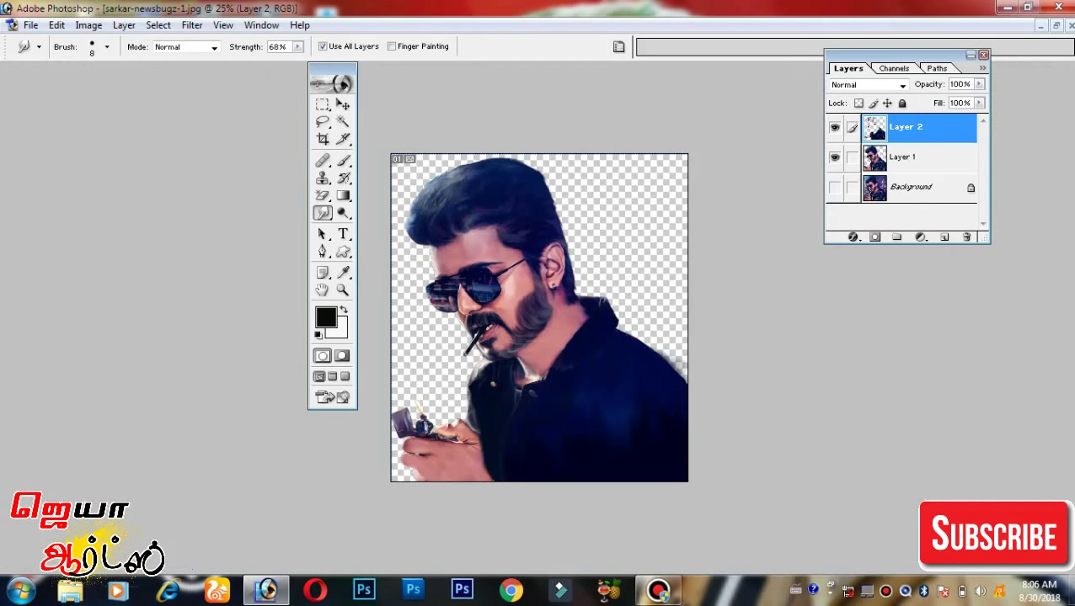
pyautogui.hotkey('ctrl', 'e')
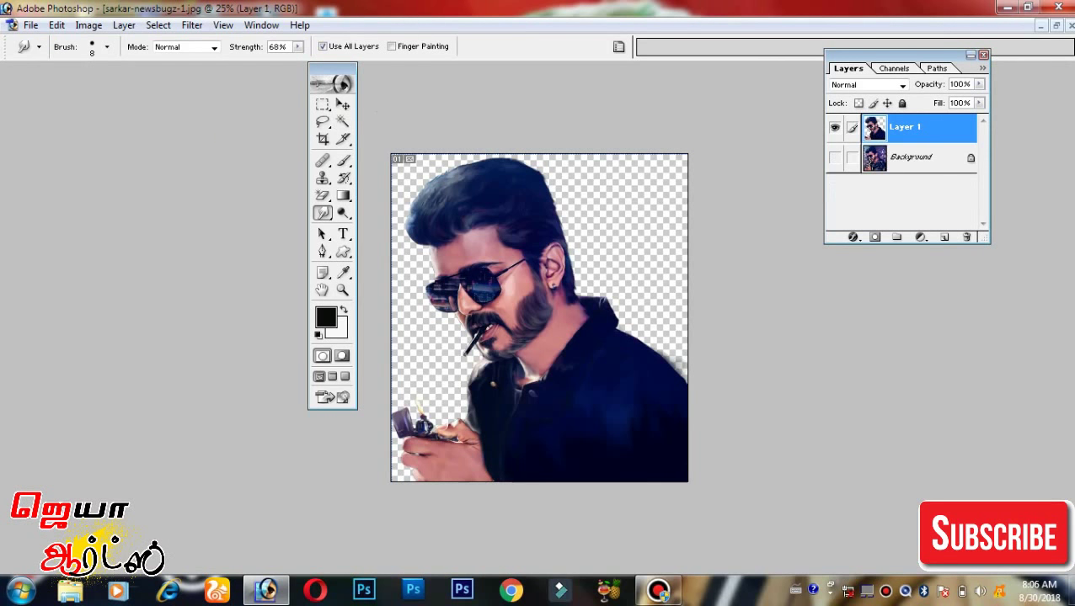
pyautogui.press('super+e')
# Drag EPSON002_2377-217x300.jpg from Downloads onto the portrait document as a new layer.
pyautogui.moveTo(1068, 156)
pyautogui.mouseDown()
pyautogui.moveTo(1066, 291)
pyautogui.moveTo(911, 504)
pyautogui.mouseUp()
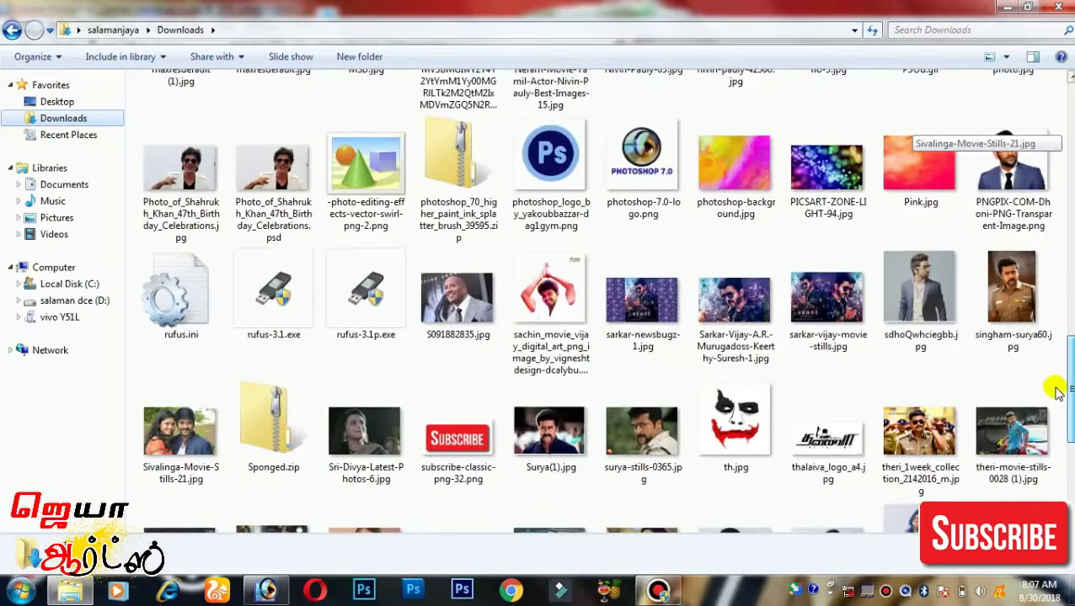
pyautogui.scroll(10, 912, 521)
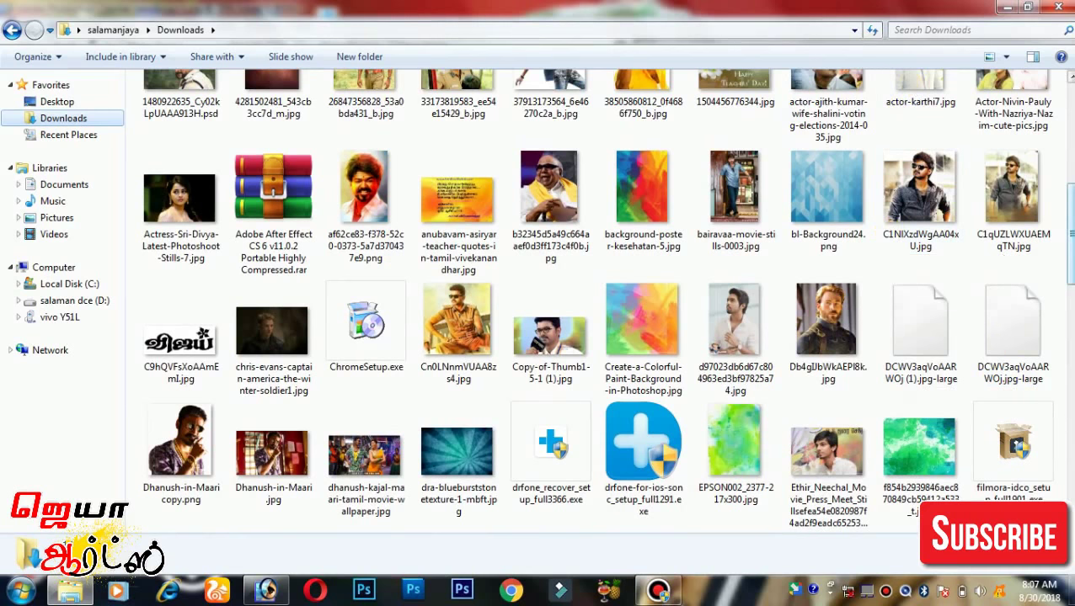
pyautogui.scroll(5, 885, 242)
pyautogui.scroll(-3, 1065, 227)
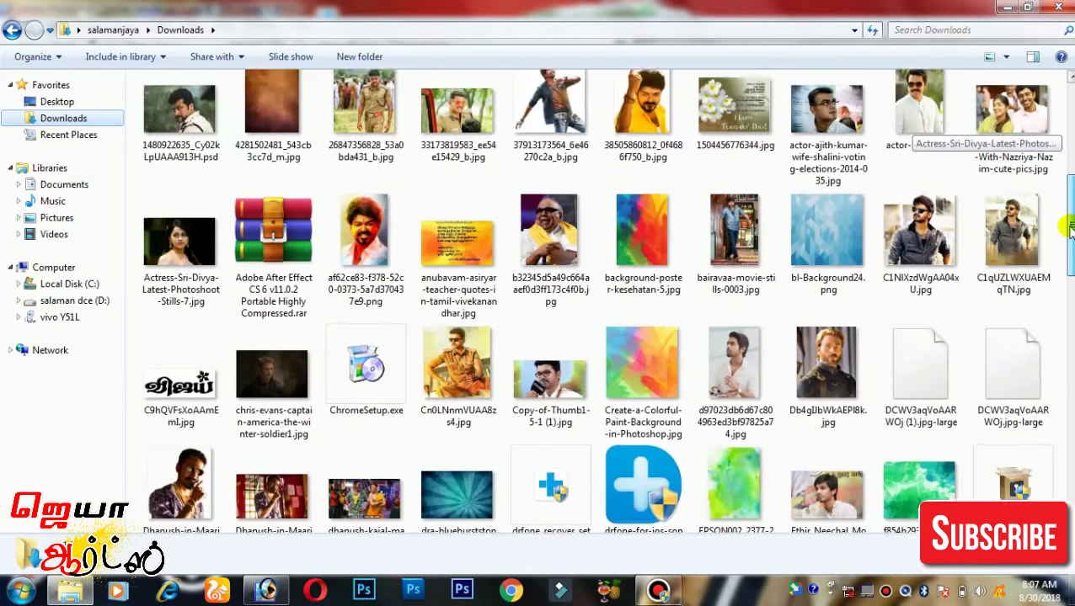
pyautogui.scroll(-1, 1065, 227)
pyautogui.scroll(-1, 1057, 264)
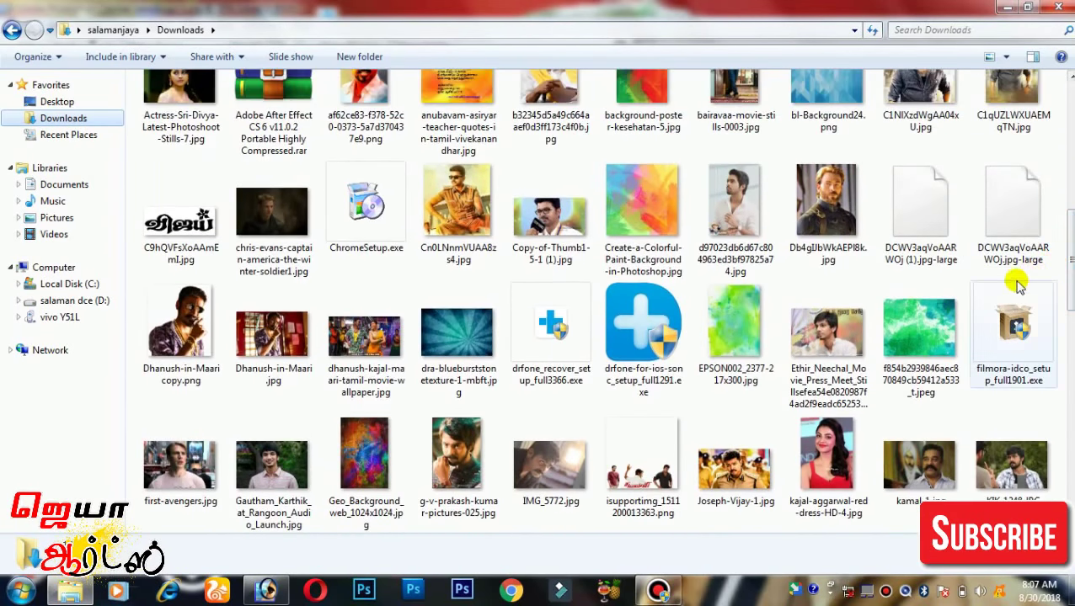
pyautogui.scroll(-3, 1063, 341)
pyautogui.scroll(-3, 1063, 341)
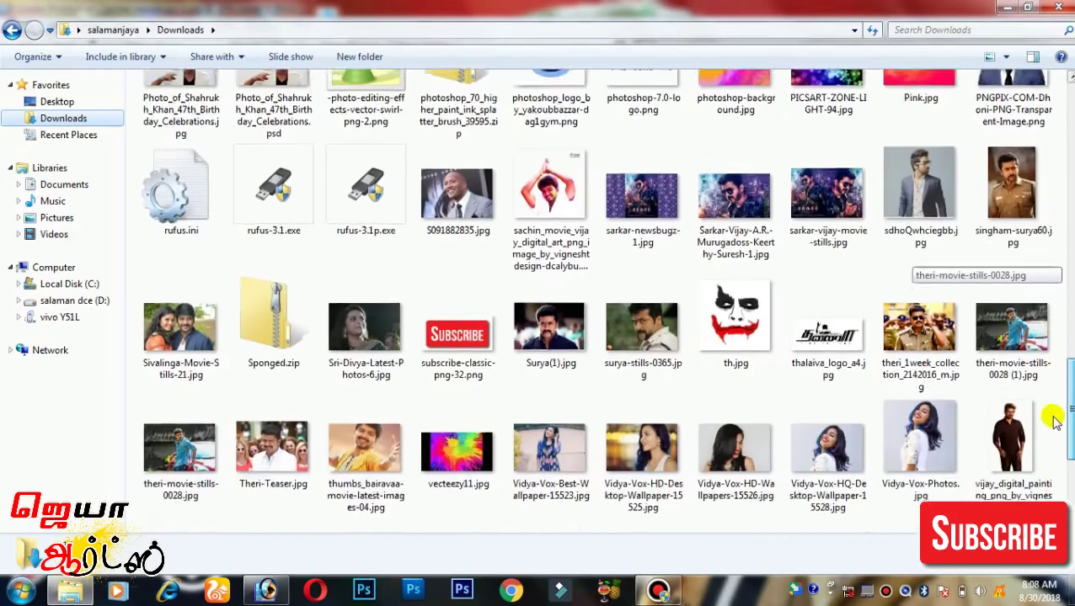
pyautogui.scroll(-2, 1050, 413)
pyautogui.scroll(5, 1050, 487)
pyautogui.scroll(3, 1053, 337)
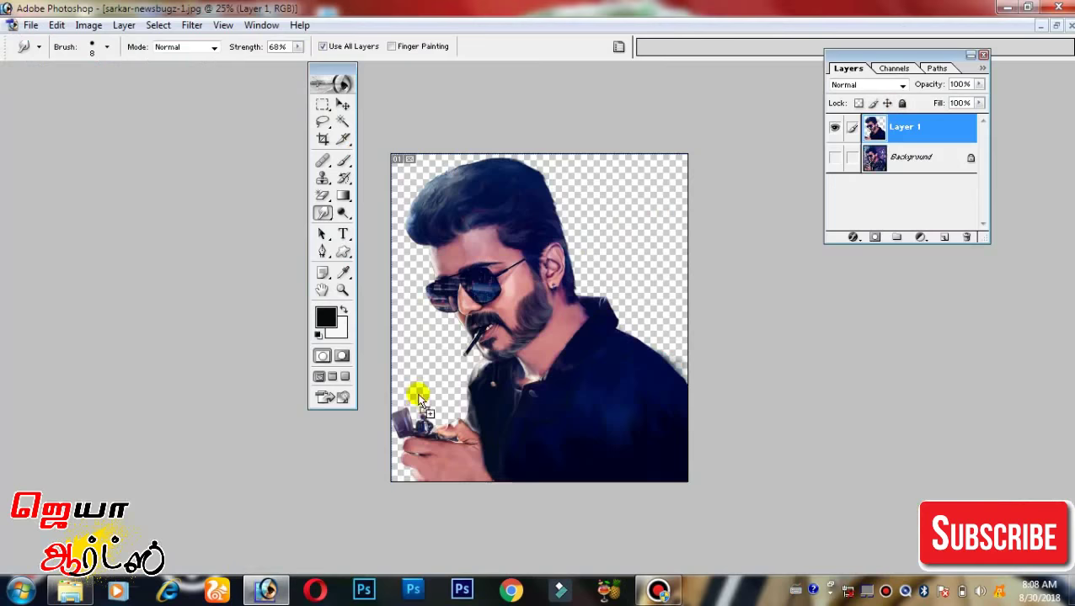
pyautogui.moveTo(734, 446); pyautogui.dragTo(420, 384)
# Stretch the green texture over the whole canvas and move it behind the portrait layer.
pyautogui.click(621, 77)
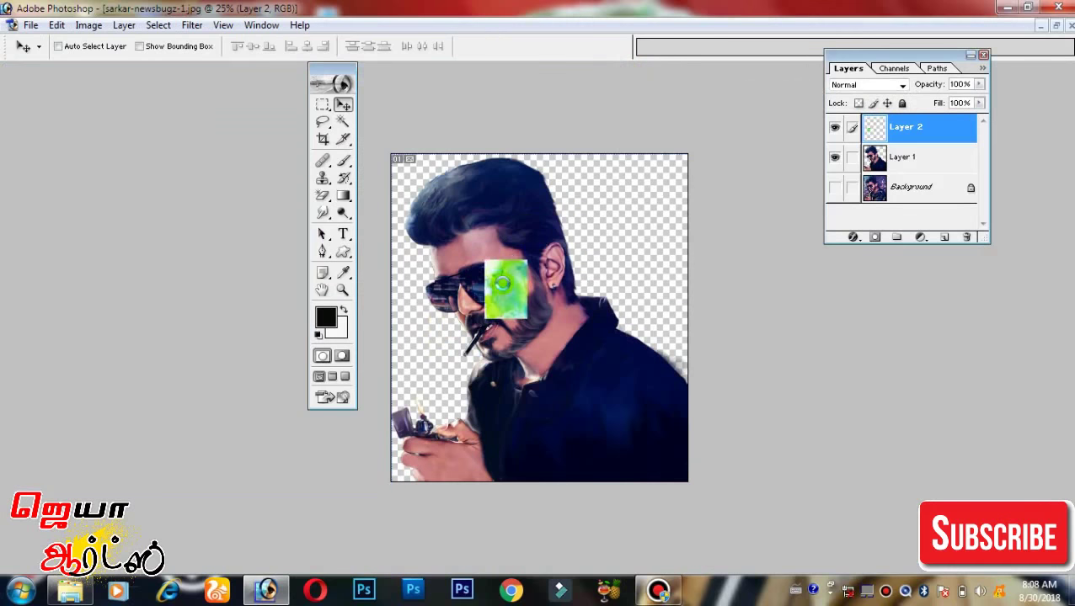
pyautogui.hotkey('ctrl', 't')
pyautogui.moveTo(511, 316); pyautogui.dragTo(562, 430)
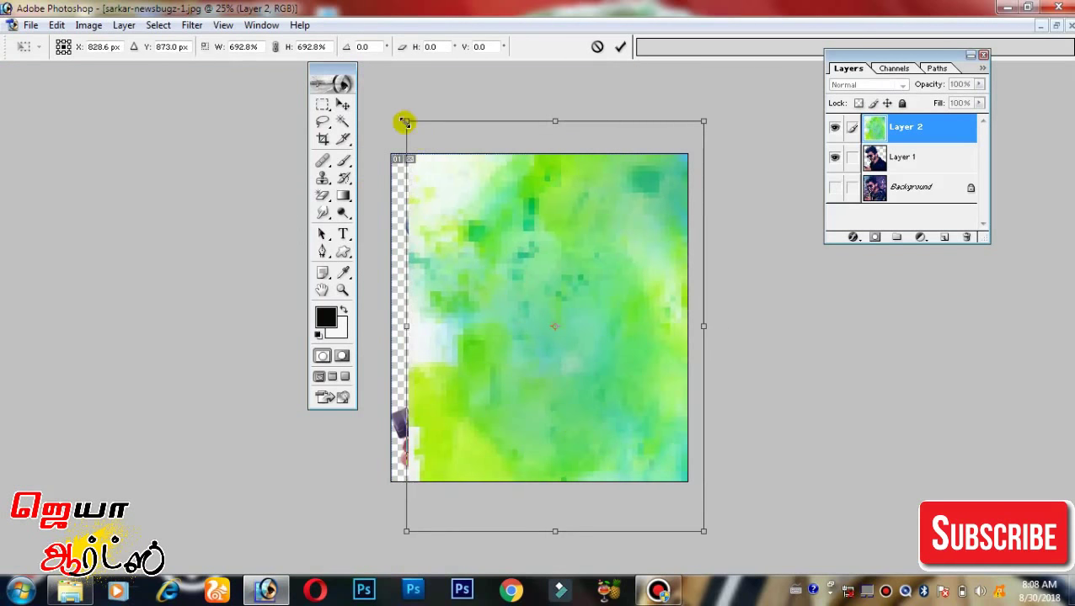
pyautogui.press('Return')
pyautogui.hotkey('ctrl', '[')
pyautogui.hotkey('ctrl', '+')
# Shift the texture's hue from green to purple and choose a soft pink foreground colour.
pyautogui.hotkey('ctrl', 'u')
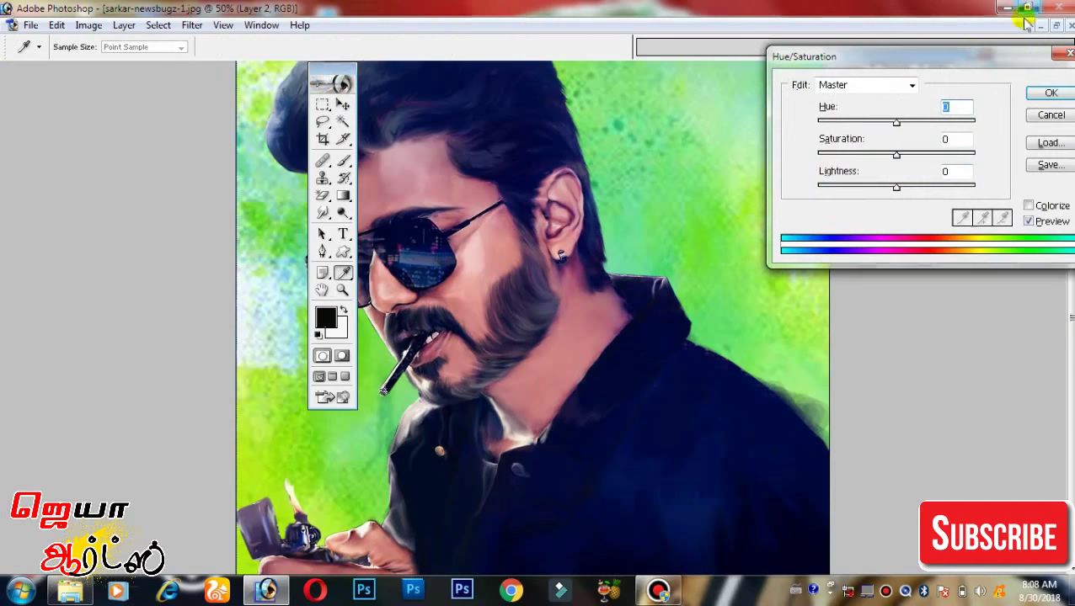
pyautogui.moveTo(896, 120); pyautogui.dragTo(969, 124)
pyautogui.press('Return')
pyautogui.press('v')
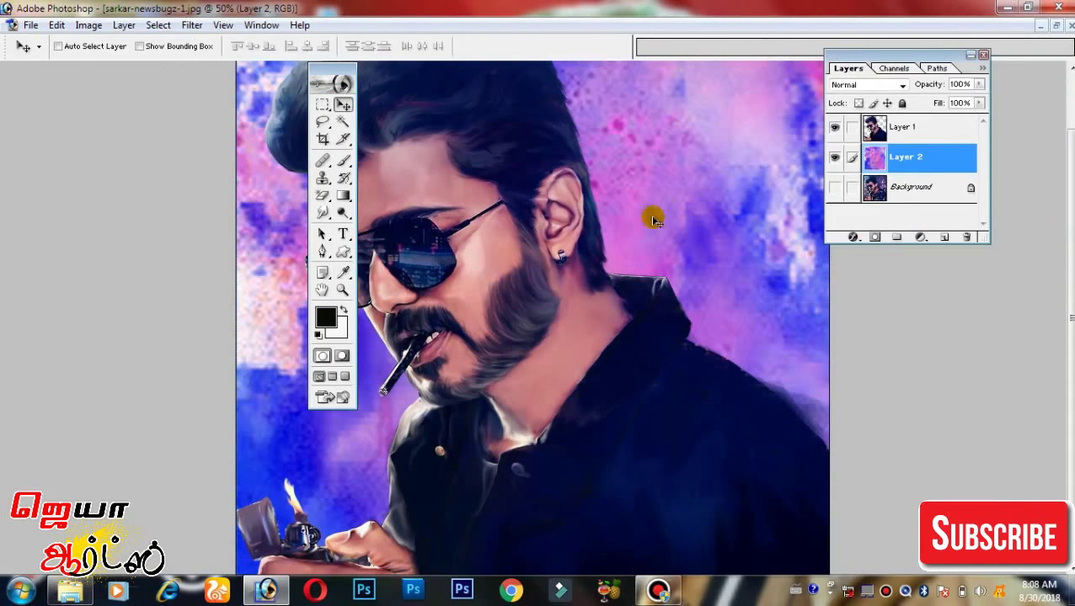
pyautogui.click(326, 317)
pyautogui.click(571, 91)
# Set up a soft brush and paint pink strokes around the head and neck.
pyautogui.click(844, 45)
pyautogui.rightClick(343, 161)
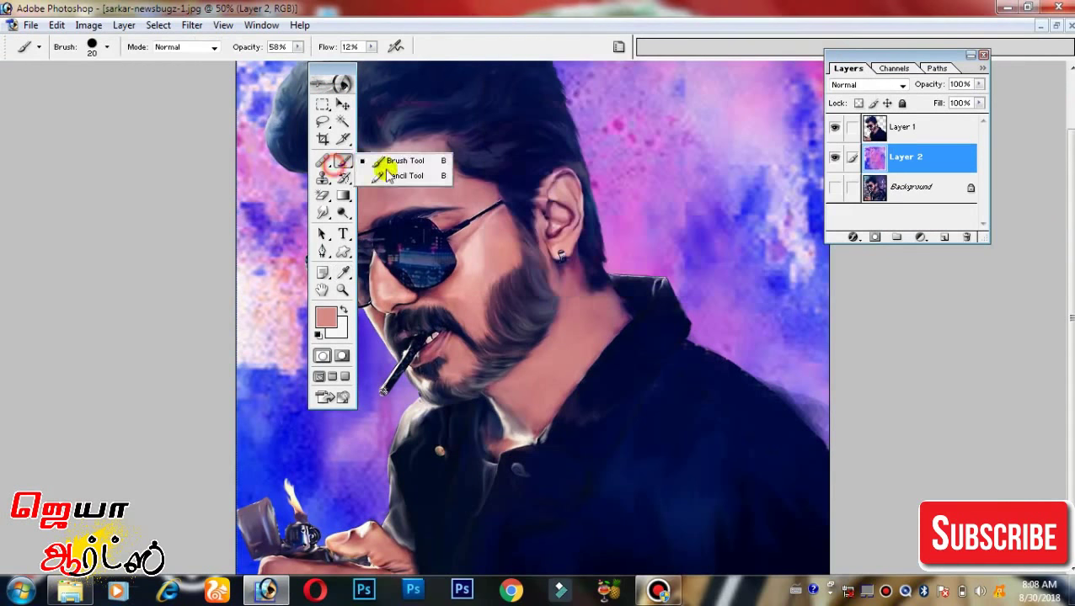
pyautogui.click(387, 162)
pyautogui.rightClick(515, 168)
pyautogui.doubleClick(532, 313)
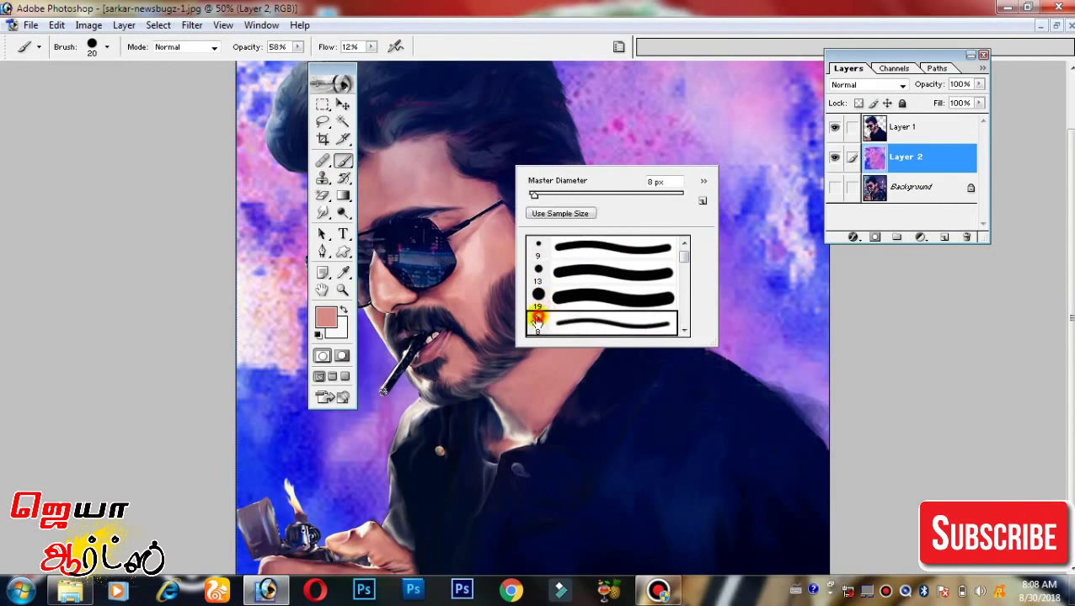
pyautogui.moveTo(342, 84); pyautogui.dragTo(151, 125)
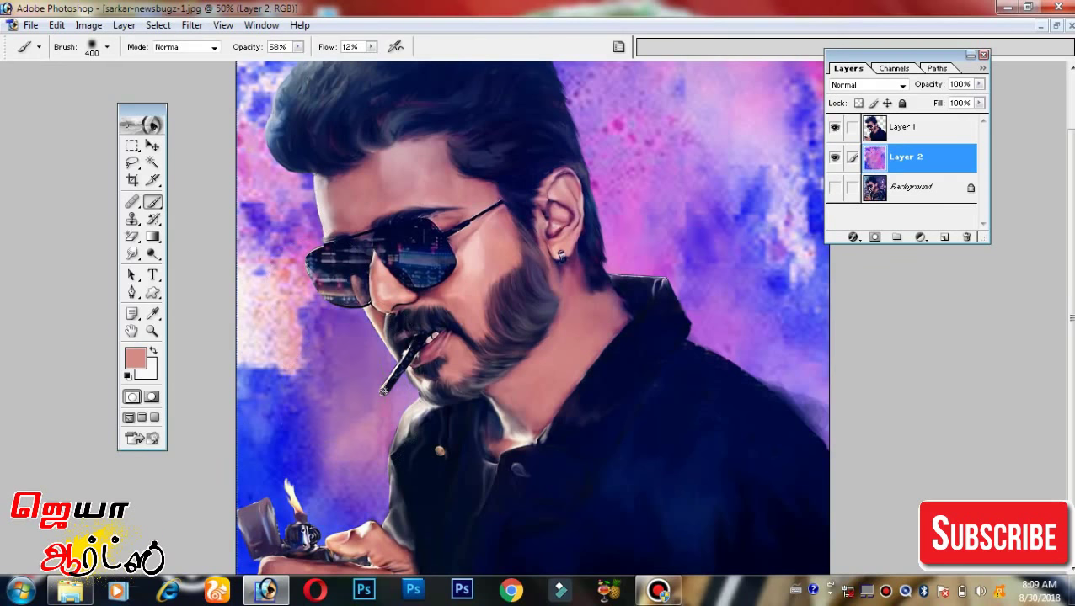
pyautogui.moveTo(581, 169); pyautogui.dragTo(708, 244)
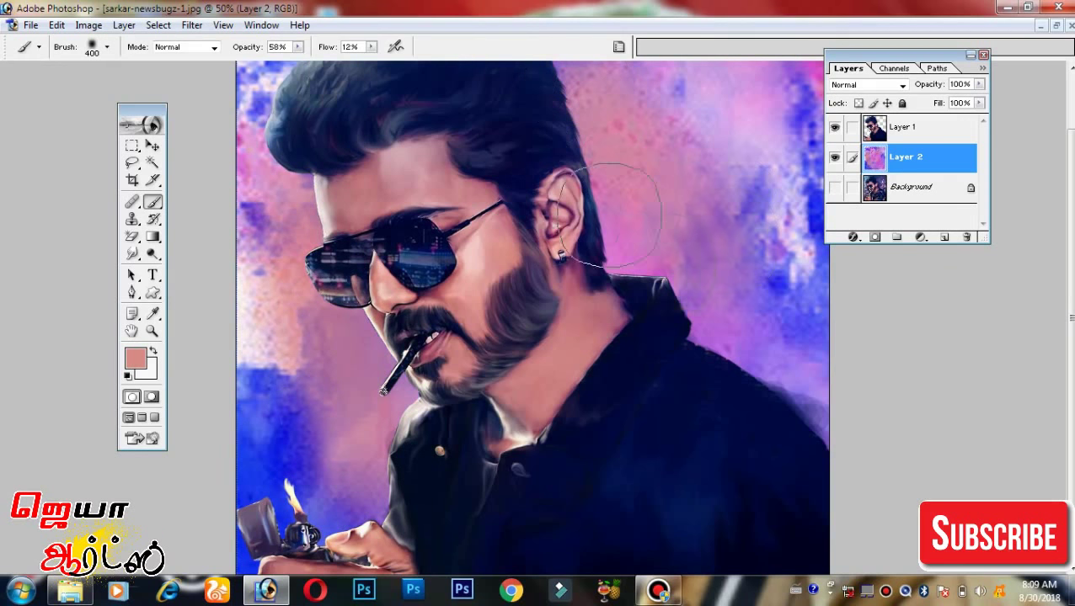
pyautogui.moveTo(632, 210)
pyautogui.mouseDown()
pyautogui.moveTo(673, 295)
pyautogui.moveTo(590, 61)
pyautogui.mouseUp()
pyautogui.moveTo(622, 100); pyautogui.dragTo(762, 244)
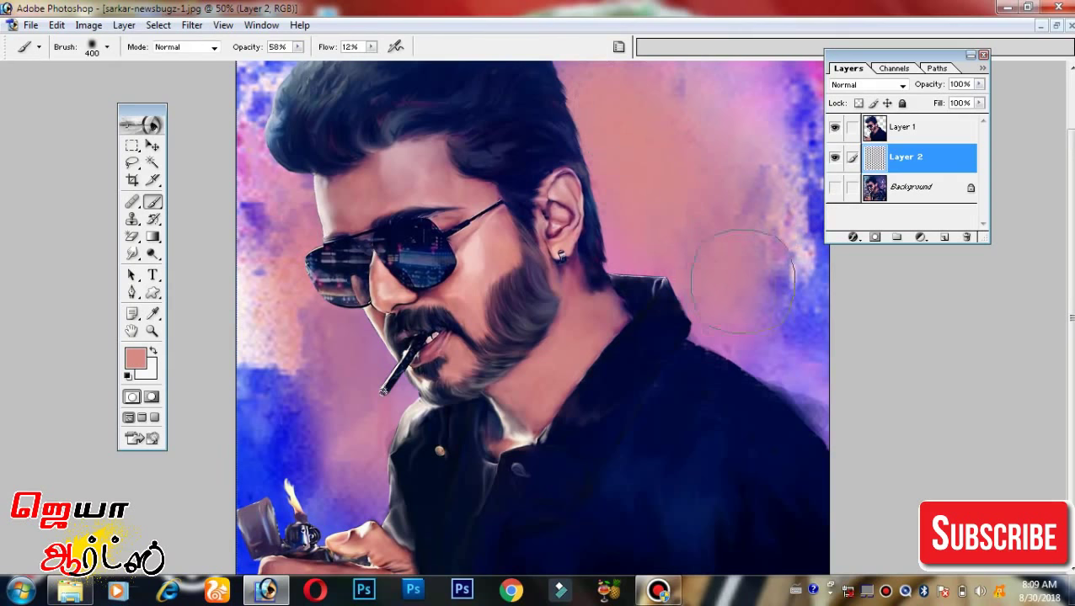
# Paint near-black over the background beside the shoulder, lower left and behind the hair.
pyautogui.click(136, 369)
pyautogui.click(523, 241)
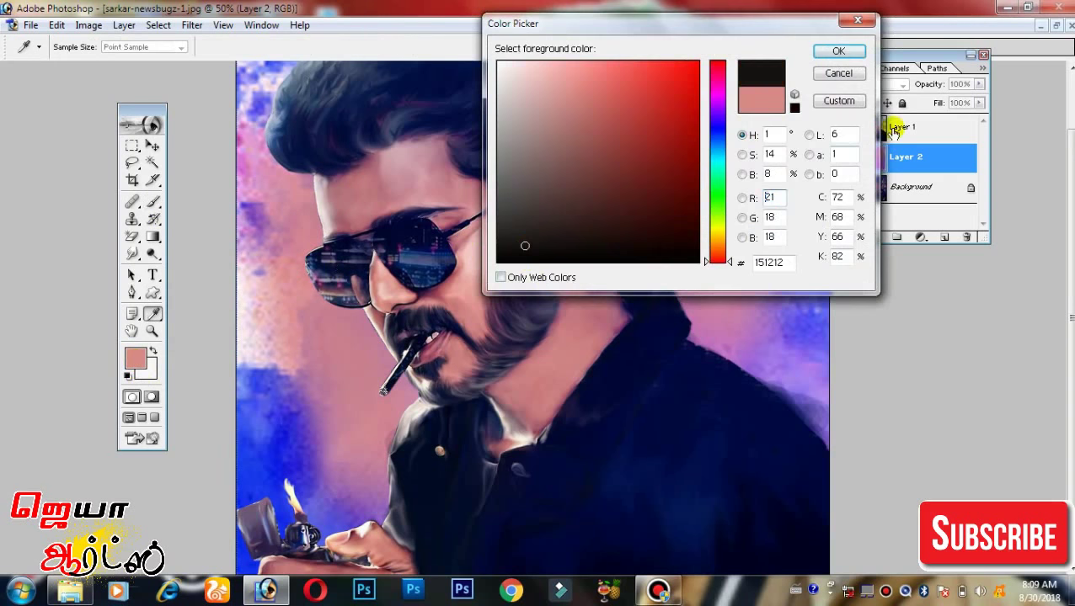
pyautogui.click(911, 48)
pyautogui.moveTo(839, 271); pyautogui.dragTo(792, 405)
pyautogui.moveTo(767, 303)
pyautogui.mouseDown()
pyautogui.moveTo(783, 67)
pyautogui.moveTo(766, 320)
pyautogui.mouseUp()
pyautogui.scroll(-2, 371, 425)
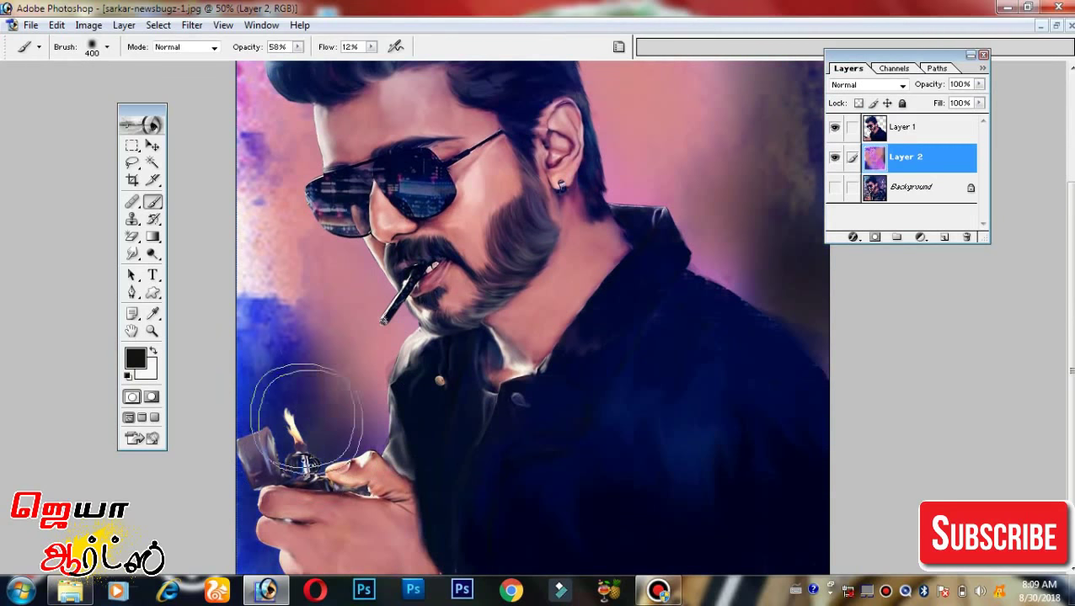
pyautogui.scroll(4, 286, 409)
pyautogui.moveTo(262, 485)
pyautogui.mouseDown()
pyautogui.moveTo(232, 227)
pyautogui.moveTo(354, 101)
pyautogui.moveTo(590, 93)
pyautogui.mouseUp()
pyautogui.moveTo(337, 75); pyautogui.dragTo(244, 278)
# Darken the top right and right edge of the background with deep navy.
pyautogui.click(134, 360)
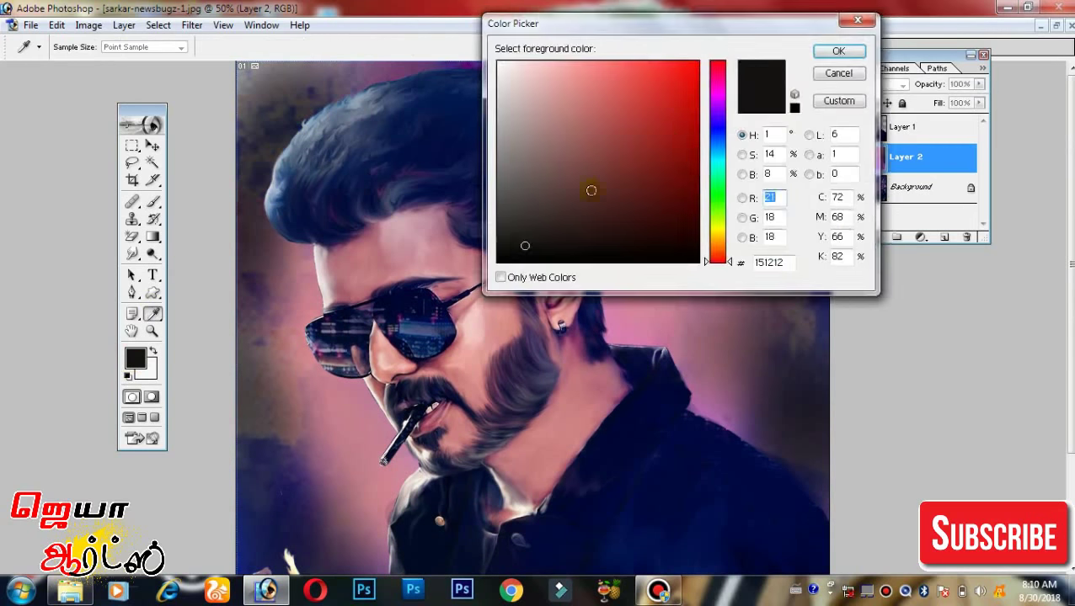
pyautogui.moveTo(716, 248); pyautogui.dragTo(716, 133)
pyautogui.click(696, 212)
pyautogui.click(837, 52)
pyautogui.press('b')
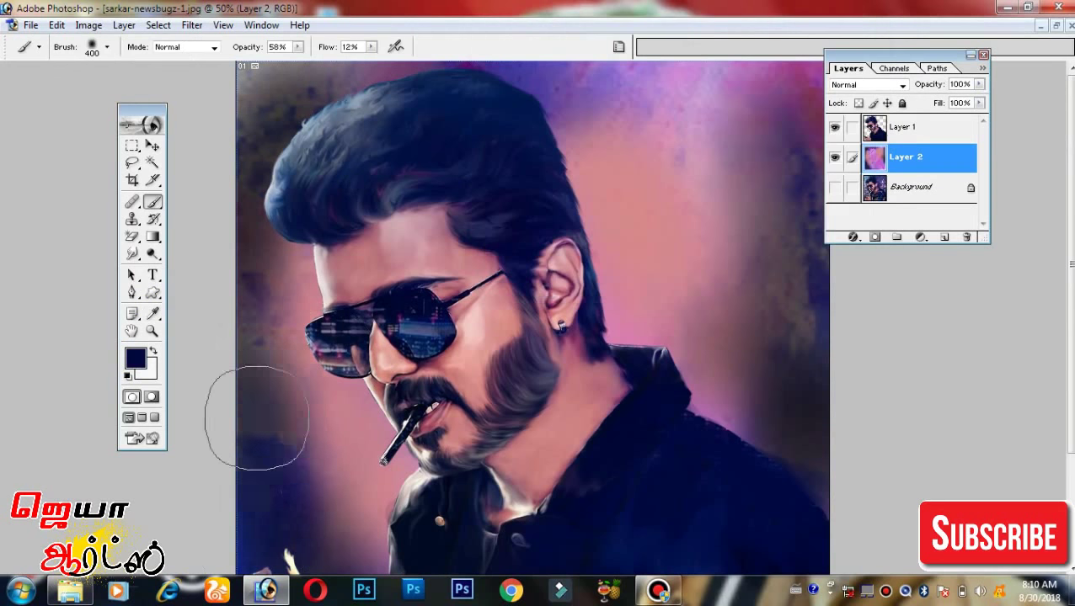
pyautogui.moveTo(336, 84); pyautogui.dragTo(666, 92)
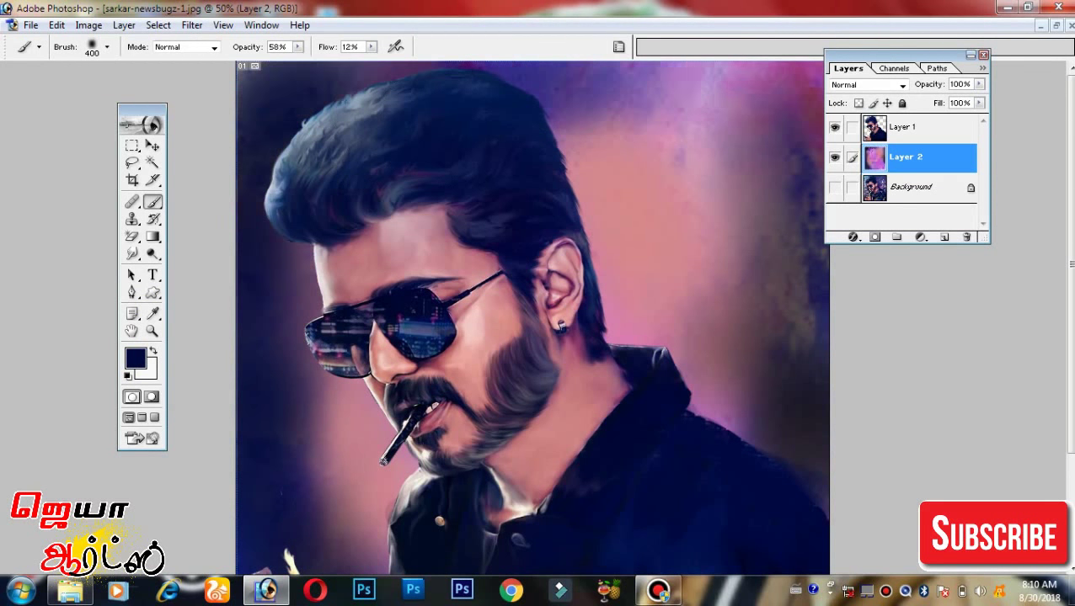
pyautogui.moveTo(555, 110)
pyautogui.mouseDown()
pyautogui.moveTo(680, 154)
pyautogui.moveTo(791, 288)
pyautogui.moveTo(791, 360)
pyautogui.mouseUp()
pyautogui.scroll(-3, 791, 204)
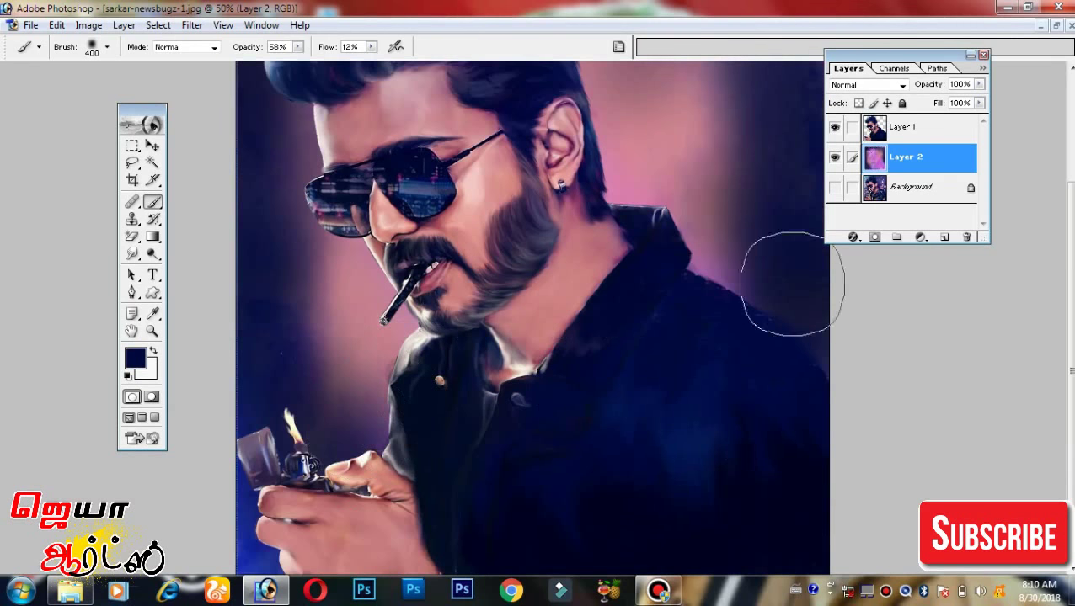
pyautogui.scroll(3, 533, 320)
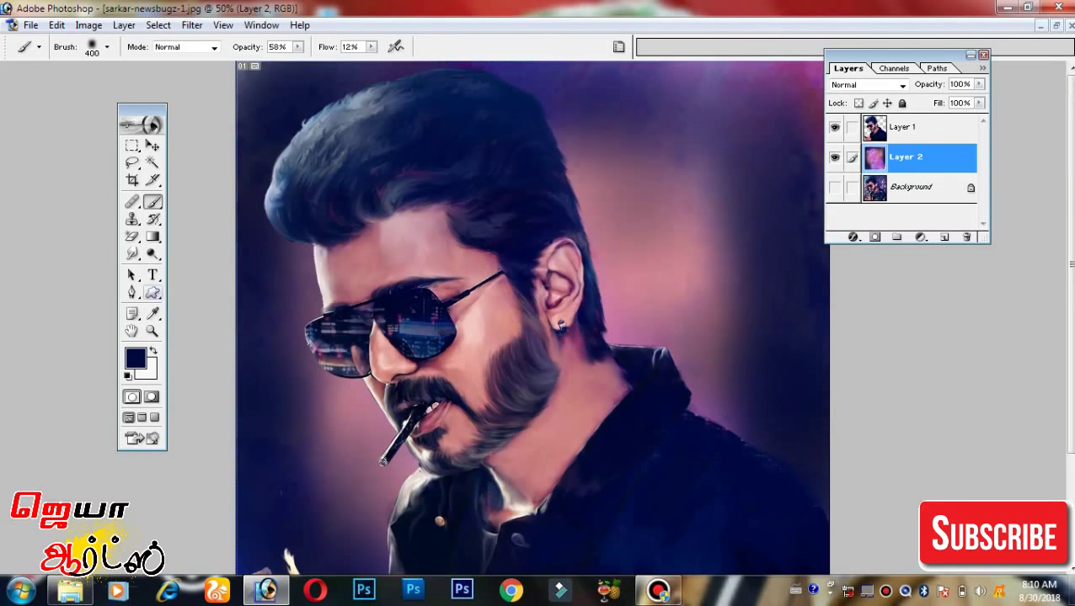
# Pick a lighter blue and compare the zoomed-out portrait against a white background, then undo.
pyautogui.click(135, 359)
pyautogui.click(600, 93)
pyautogui.click(838, 50)
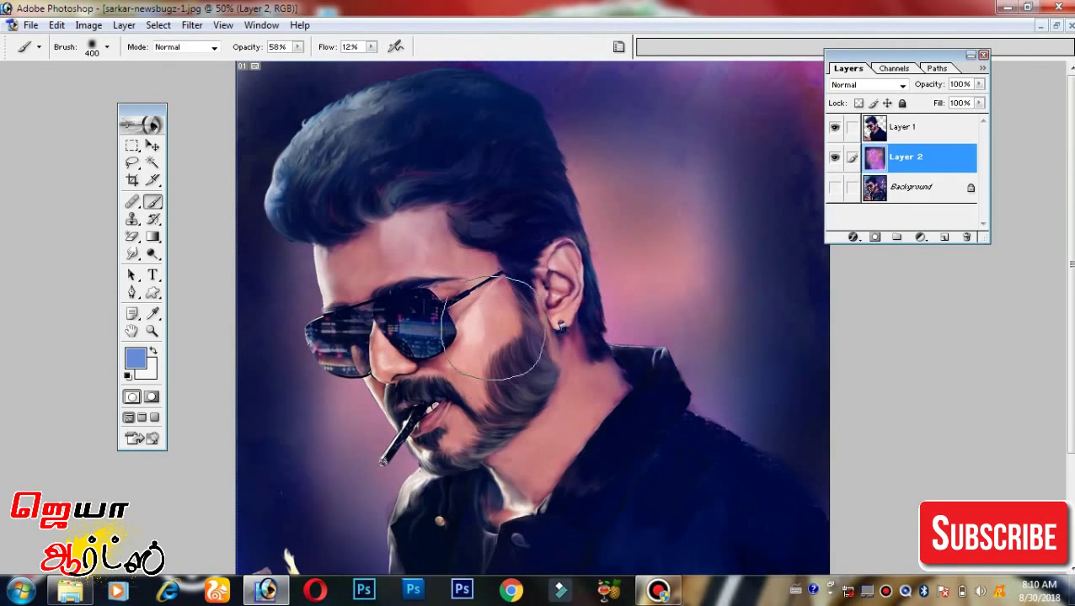
pyautogui.hotkey('ctrl', '-')
pyautogui.hotkey('ctrl', '-')
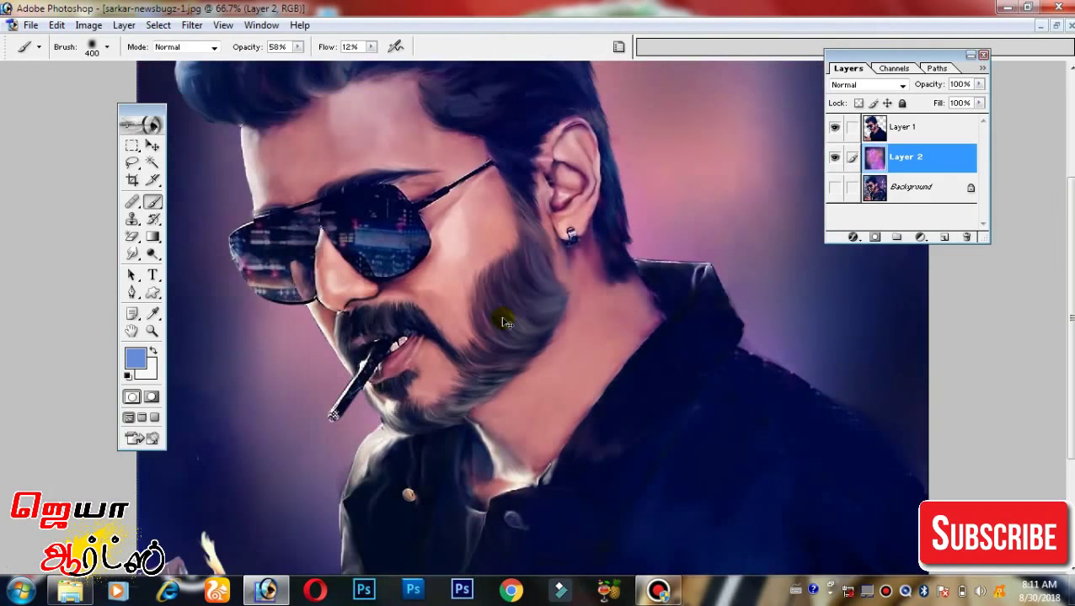
pyautogui.hotkey('ctrl', 'BackSpace')
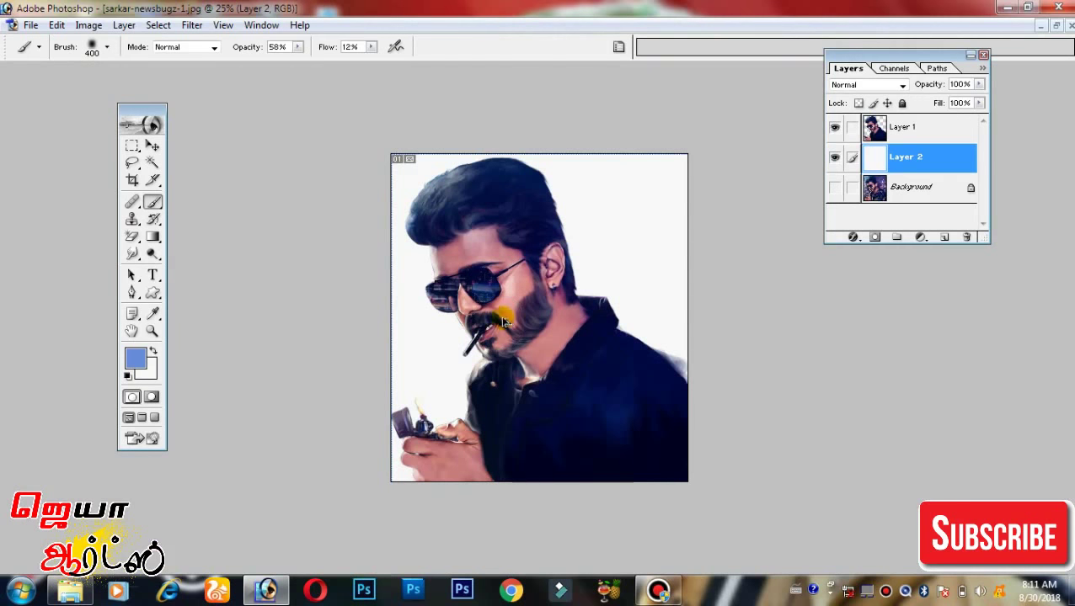
pyautogui.hotkey('ctrl', 'z')
# Zoom in closely on the face and sunglasses.
pyautogui.hotkey('ctrl', '+')
pyautogui.hotkey('ctrl', '+')
pyautogui.hotkey('ctrl', '+')
pyautogui.moveTo(589, 331); pyautogui.dragTo(547, 363)
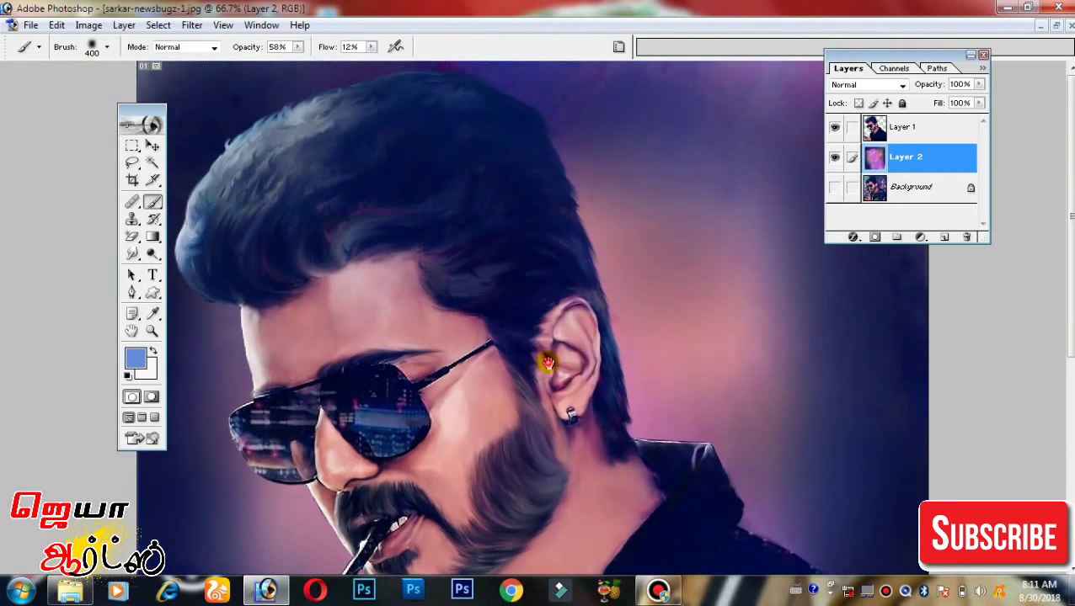
pyautogui.scroll(-5, 476, 400)
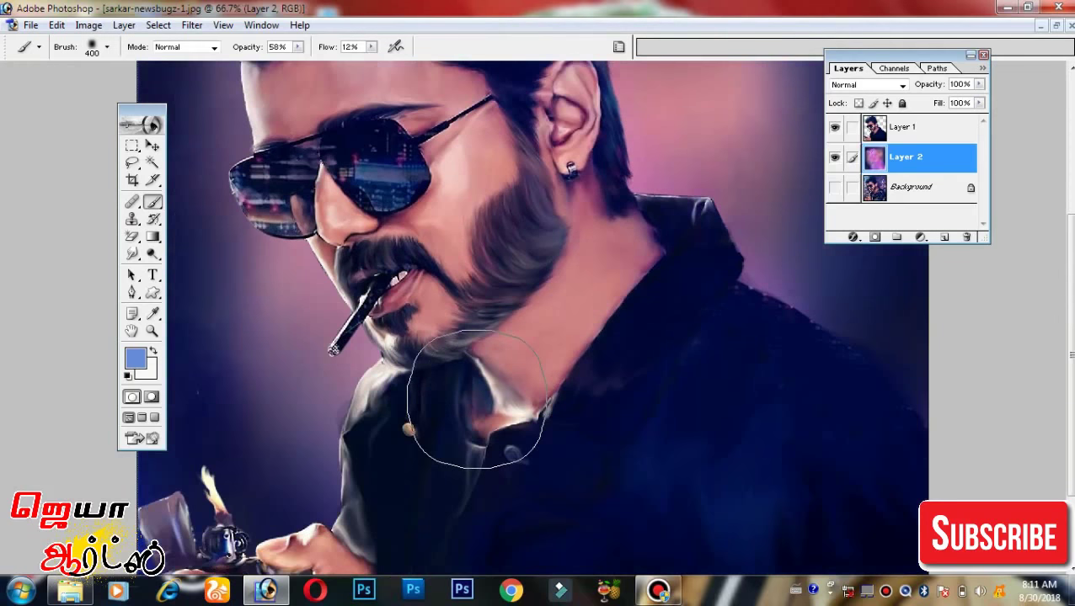
pyautogui.hotkey('ctrl', '+')
pyautogui.hotkey('ctrl', '+')
pyautogui.hotkey('ctrl', '+')
pyautogui.scroll(5, 487, 384)
pyautogui.scroll(5, 580, 367)
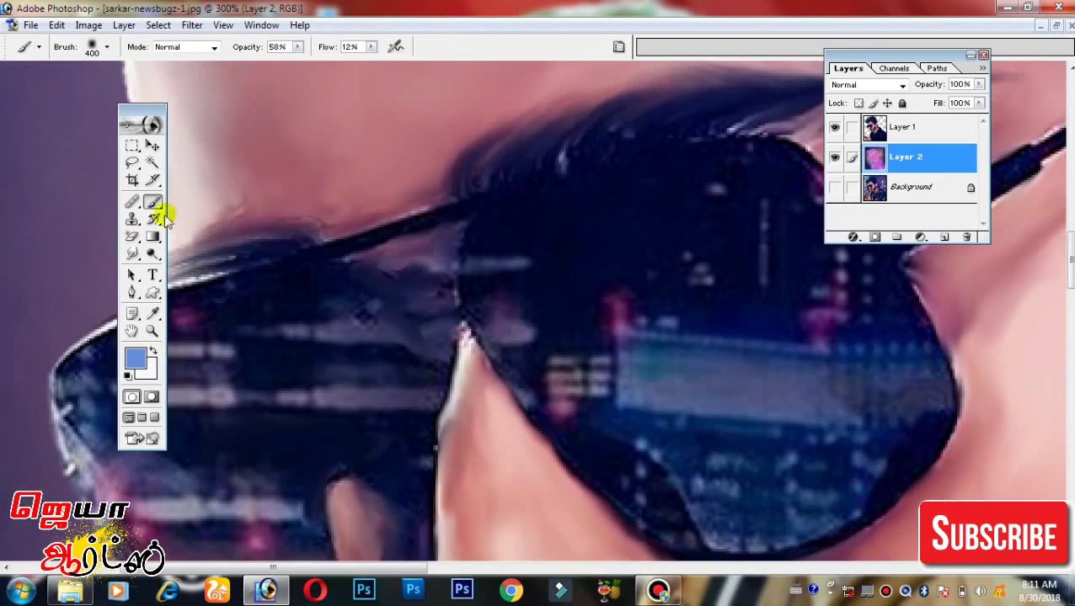
pyautogui.click(142, 252)
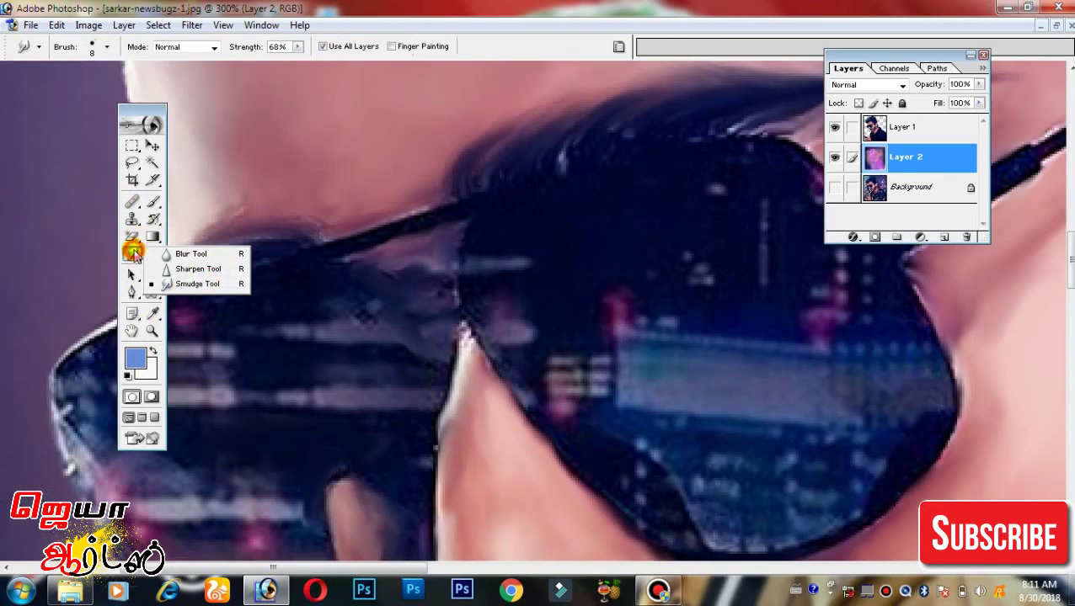
# Add a new layer for the lenses with a dark navy colour and brush size 13.
pyautogui.click(153, 202)
pyautogui.hotkey('ctrl', 'shift', 'alt', 'n')
pyautogui.click(135, 359)
pyautogui.moveTo(674, 19); pyautogui.dragTo(399, 19)
pyautogui.click(557, 43)
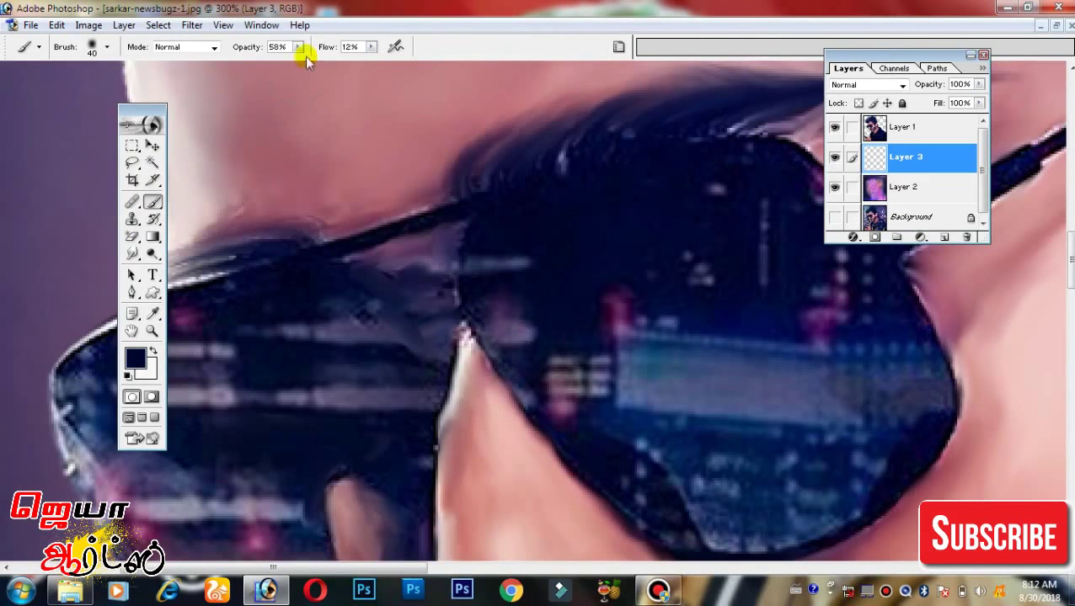
pyautogui.rightClick(354, 118)
pyautogui.click(396, 221)
pyautogui.press('Return')
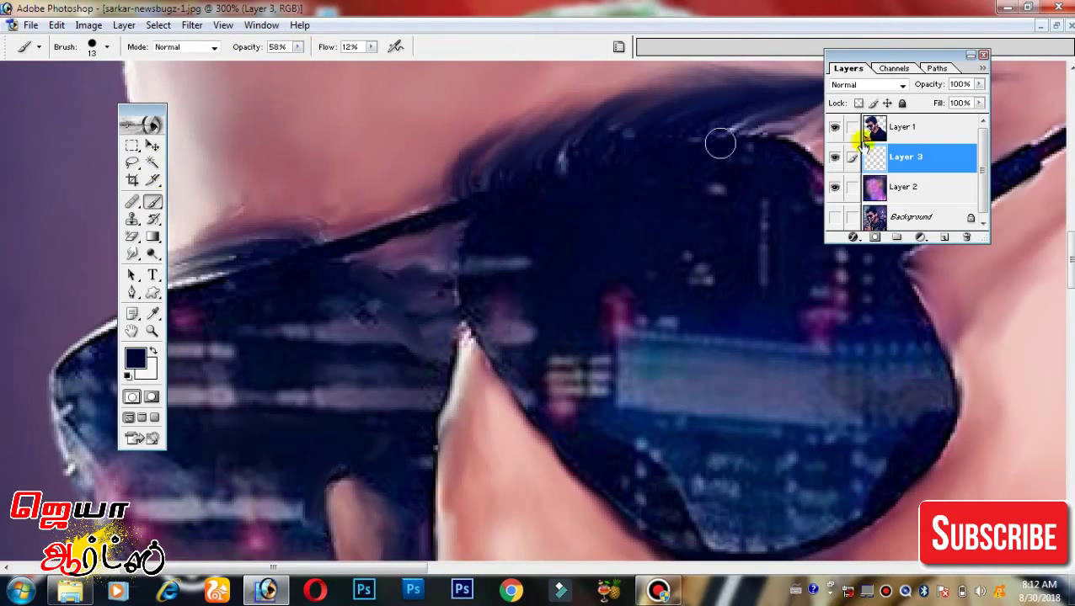
# Move Layer 3 above Layer 1 and darken the lenses' reflection streaks at 200%.
pyautogui.hotkey('ctrl', '0')
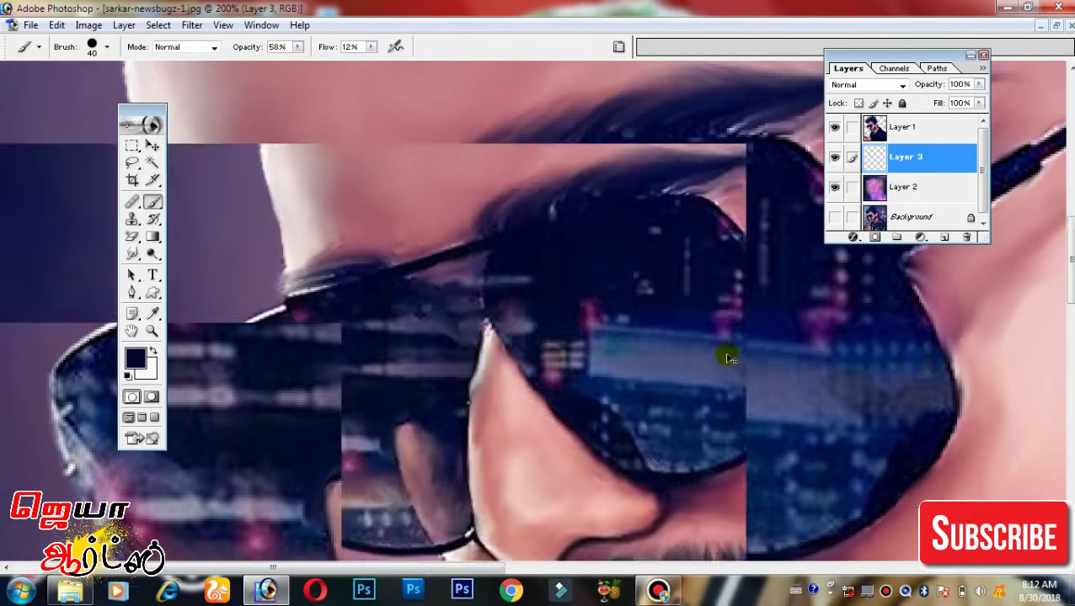
pyautogui.hotkey('ctrl', ']')
pyautogui.hotkey('ctrl', '+')
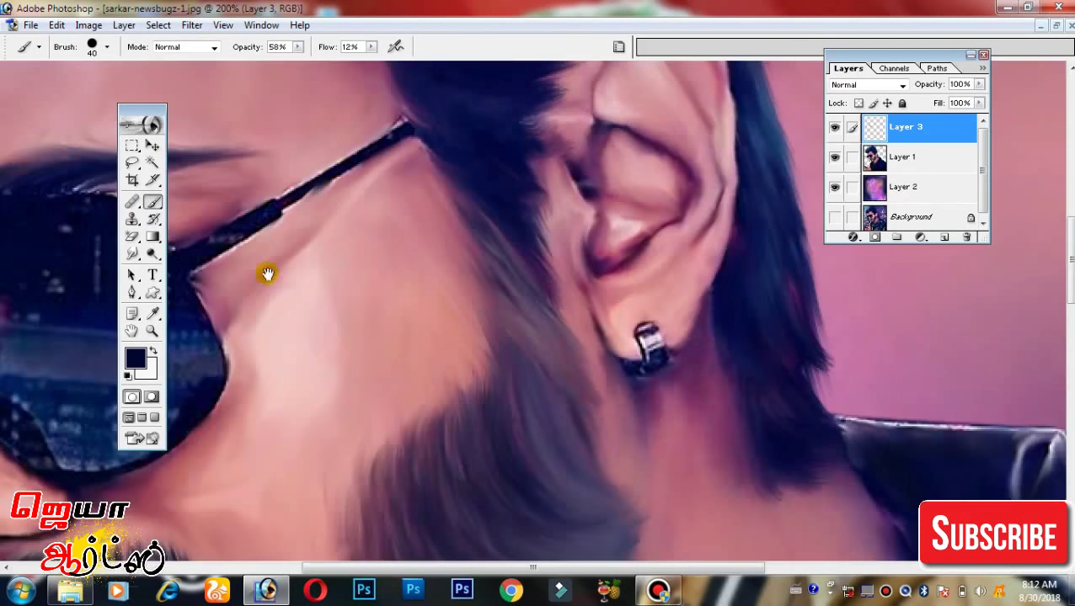
pyautogui.moveTo(603, 141)
pyautogui.mouseDown()
pyautogui.moveTo(662, 156)
pyautogui.moveTo(348, 252)
pyautogui.moveTo(384, 240)
pyautogui.moveTo(396, 253)
pyautogui.mouseUp()
# Paint near-black strokes over the left lens and upper right lens.
pyautogui.click(134, 358)
pyautogui.click(241, 240)
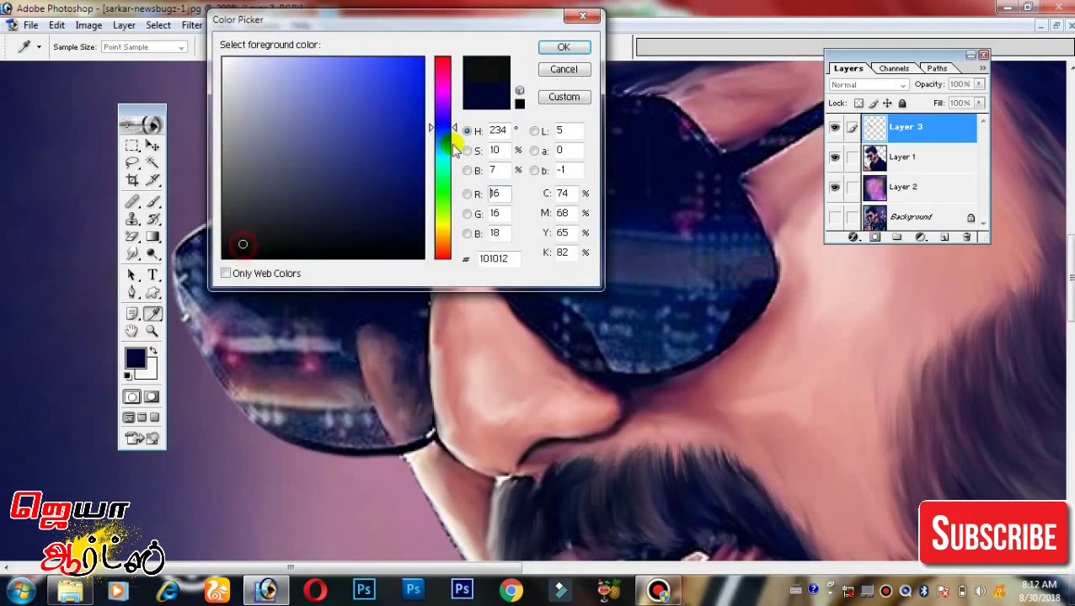
pyautogui.click(556, 45)
pyautogui.moveTo(212, 259); pyautogui.dragTo(253, 244)
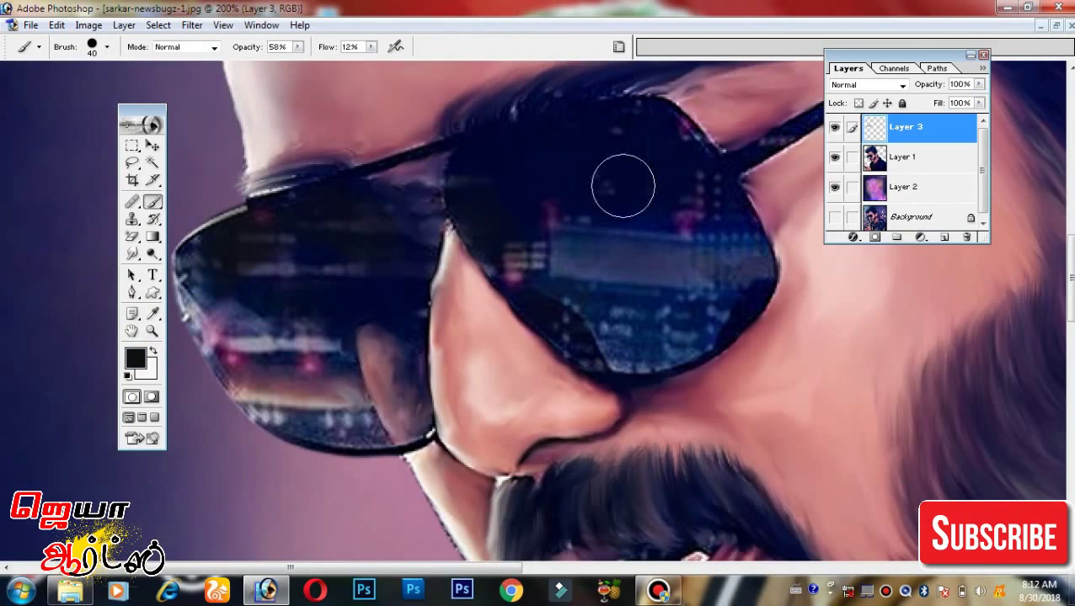
pyautogui.click(961, 592)
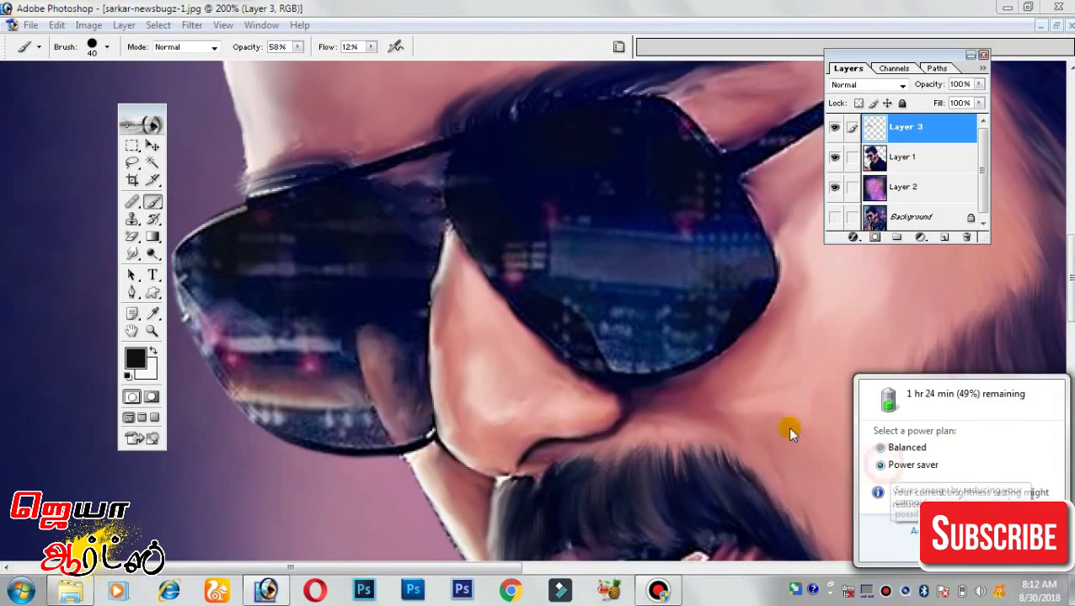
pyautogui.moveTo(690, 269); pyautogui.dragTo(694, 198)
# Cover the left lens's lower highlights in dark navy and zoom out to fit the image.
pyautogui.click(135, 358)
pyautogui.click(396, 211)
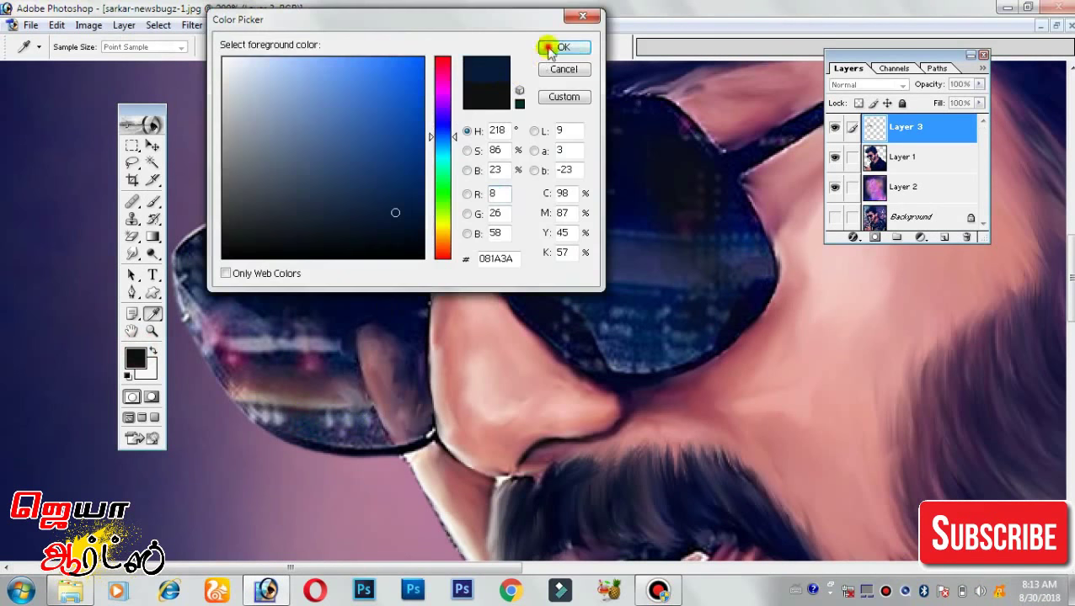
pyautogui.click(552, 40)
pyautogui.moveTo(215, 312); pyautogui.dragTo(354, 405)
pyautogui.hotkey('ctrl', '-')
pyautogui.hotkey('ctrl', '-')
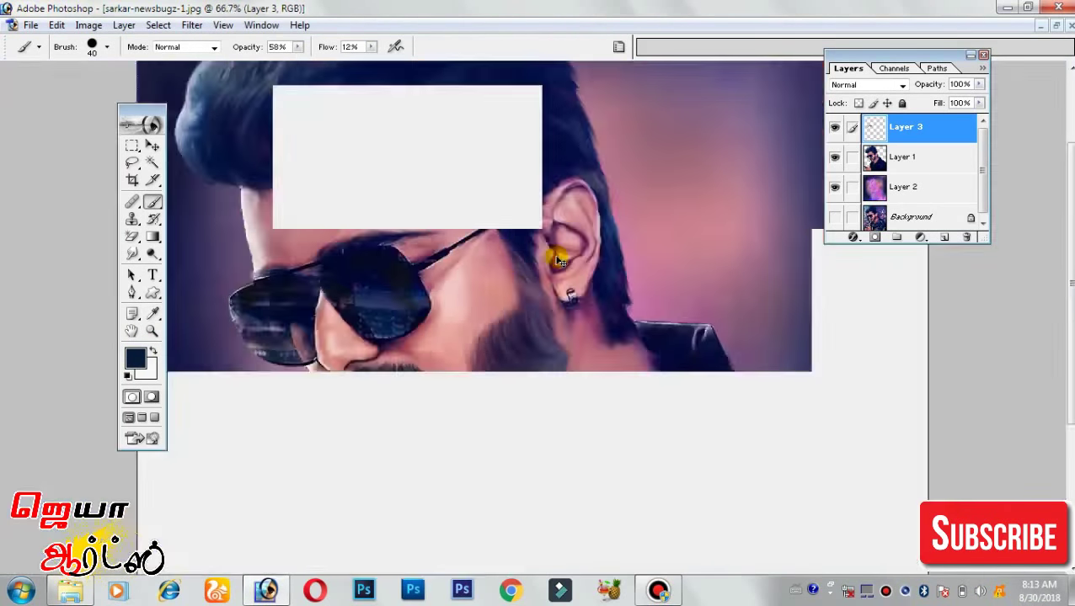
pyautogui.hotkey('ctrl', '-')
pyautogui.hotkey('ctrl', '-')
pyautogui.hotkey('ctrl', '+')
pyautogui.hotkey('ctrl', '-')
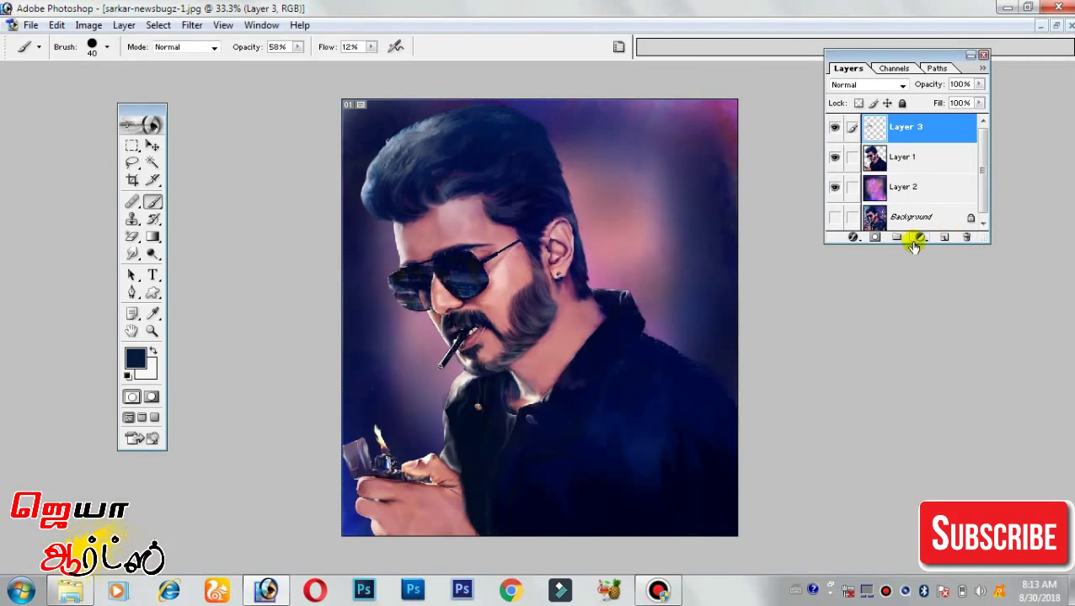
# Add a new layer and start a text line near the bottom of the painting.
pyautogui.click(913, 241)
pyautogui.click(152, 275)
pyautogui.click(781, 513)
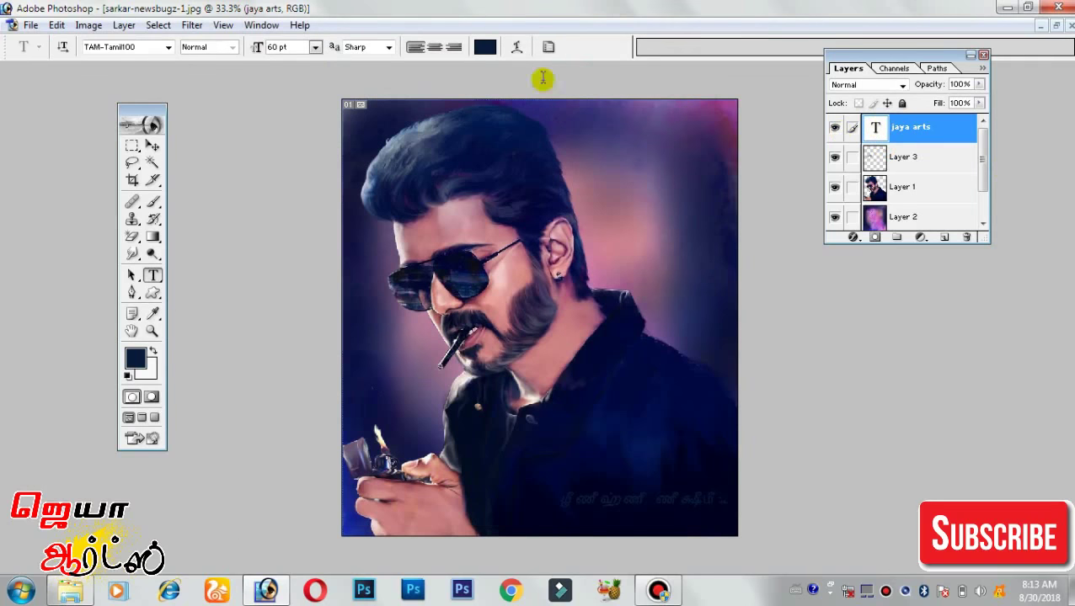
# Give the 'jaya arts' signature a script font at 72 pt.
pyautogui.hotkey('ctrl', 'a')
pyautogui.click(169, 47)
pyautogui.click(127, 333)
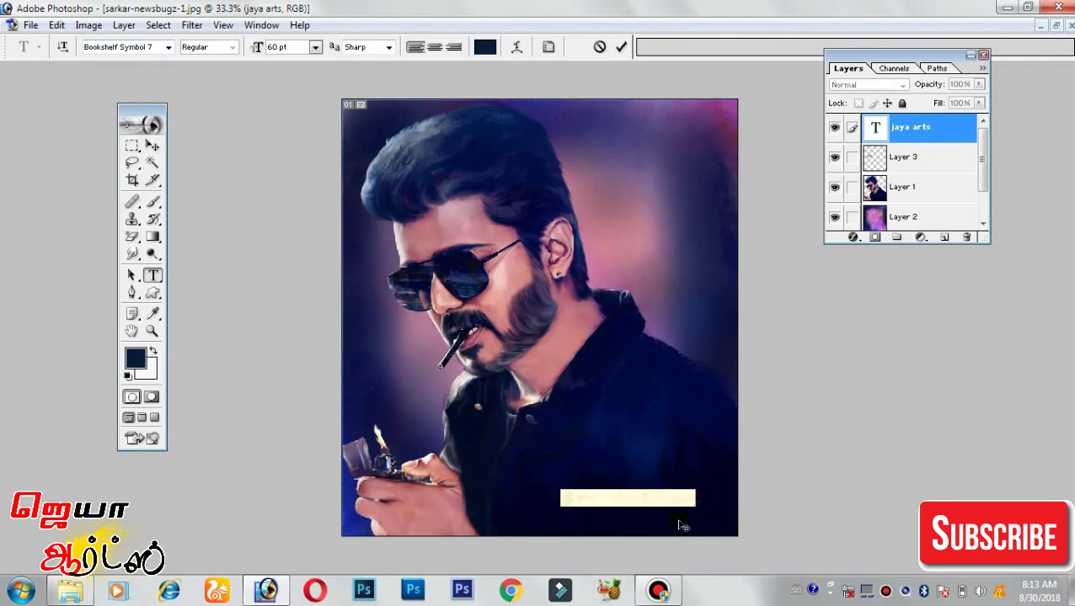
pyautogui.press('Down')
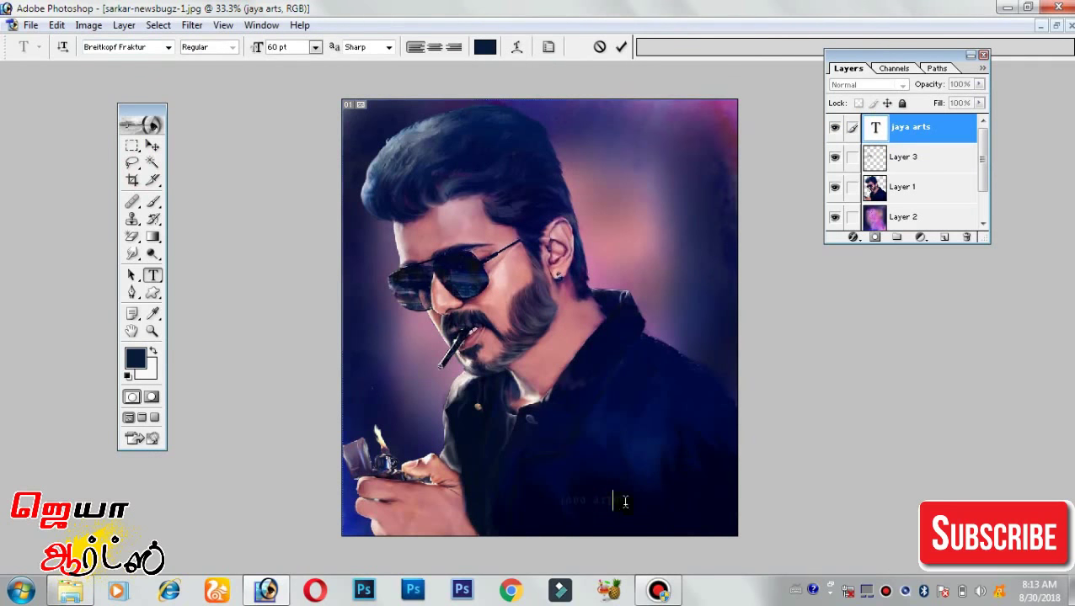
pyautogui.click(315, 48)
pyautogui.click(325, 307)
pyautogui.click(914, 128)
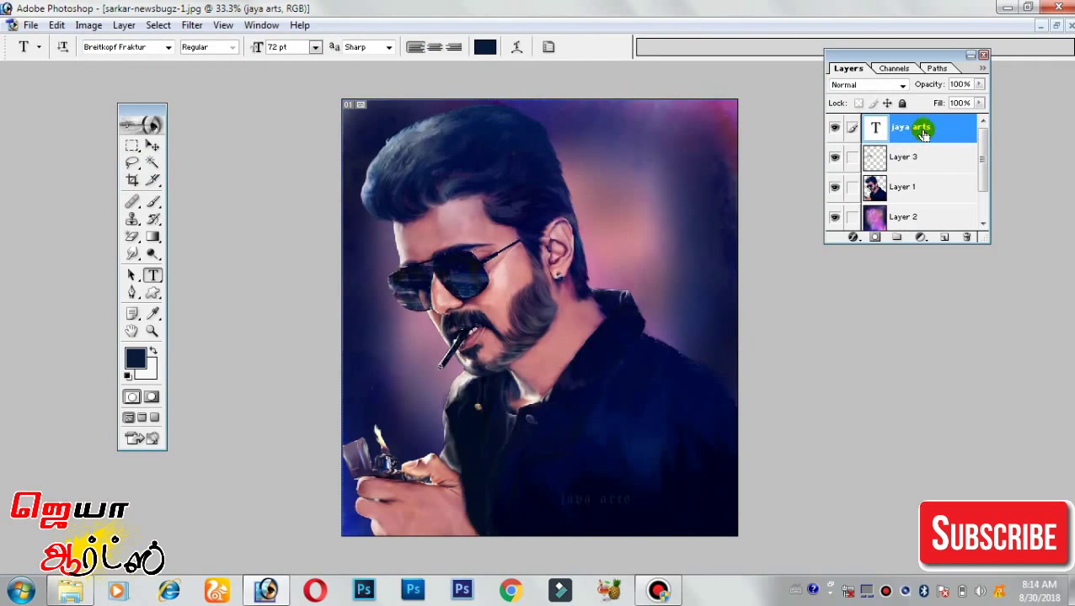
# Enlarge the signature with Free Transform.
pyautogui.hotkey('ctrl', 't')
pyautogui.moveTo(633, 507); pyautogui.dragTo(714, 520)
pyautogui.press('Return')
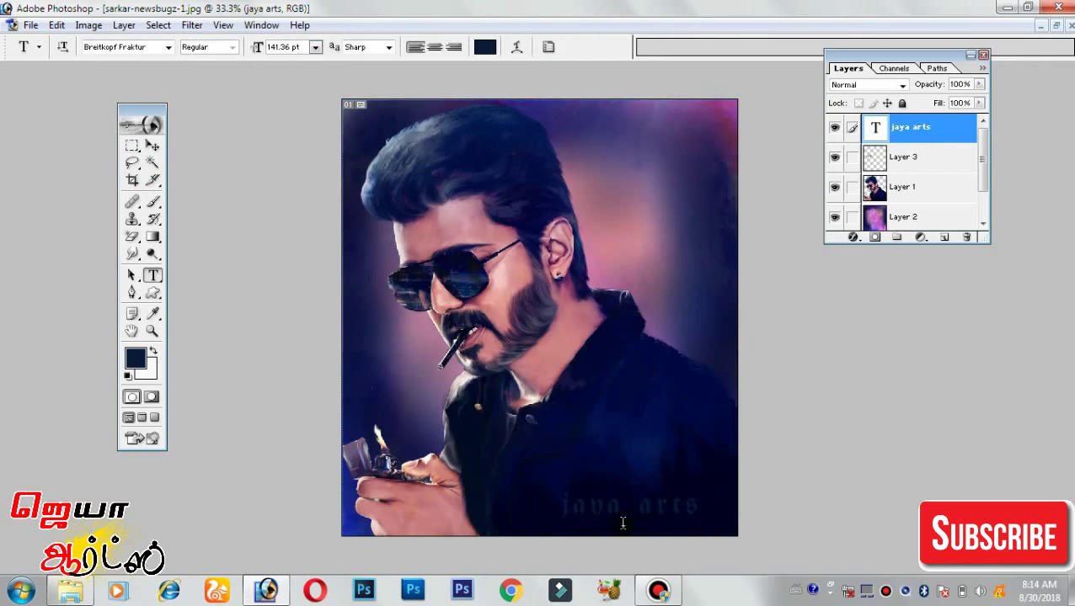
pyautogui.press('v')
# Colour the signature white, with the 'j' and the 'a' of 'arts' in red.
pyautogui.doubleClick(875, 127)
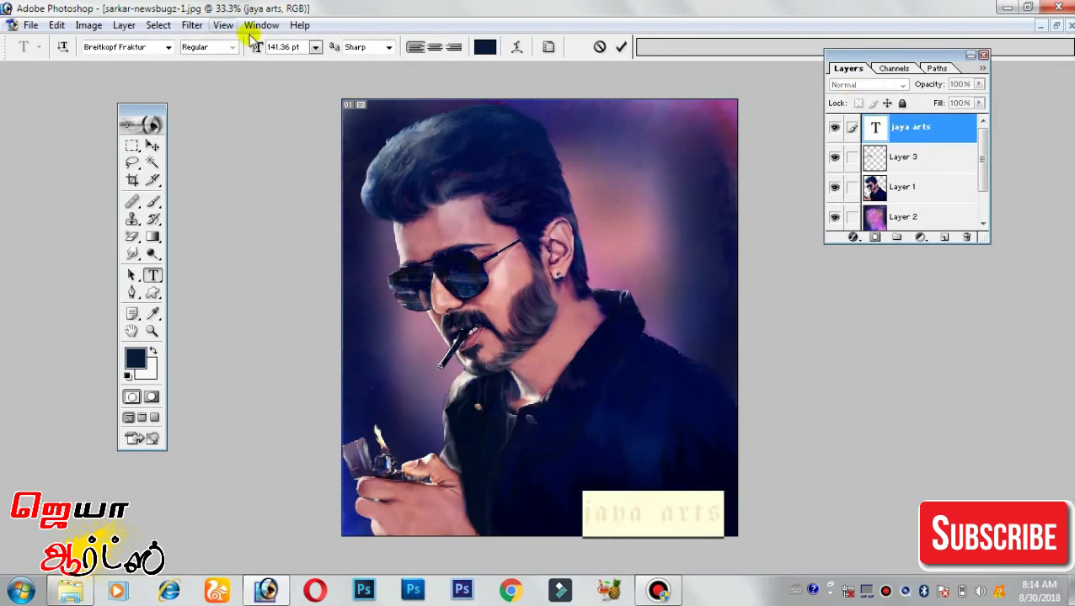
pyautogui.click(224, 59)
pyautogui.click(562, 48)
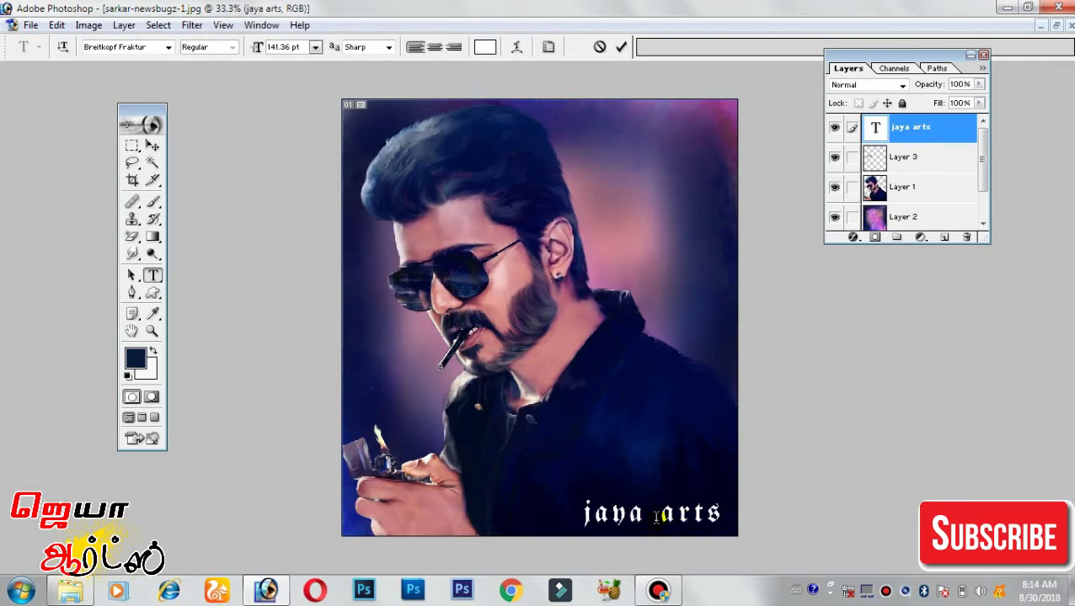
pyautogui.click(485, 46)
pyautogui.click(427, 51)
pyautogui.click(561, 45)
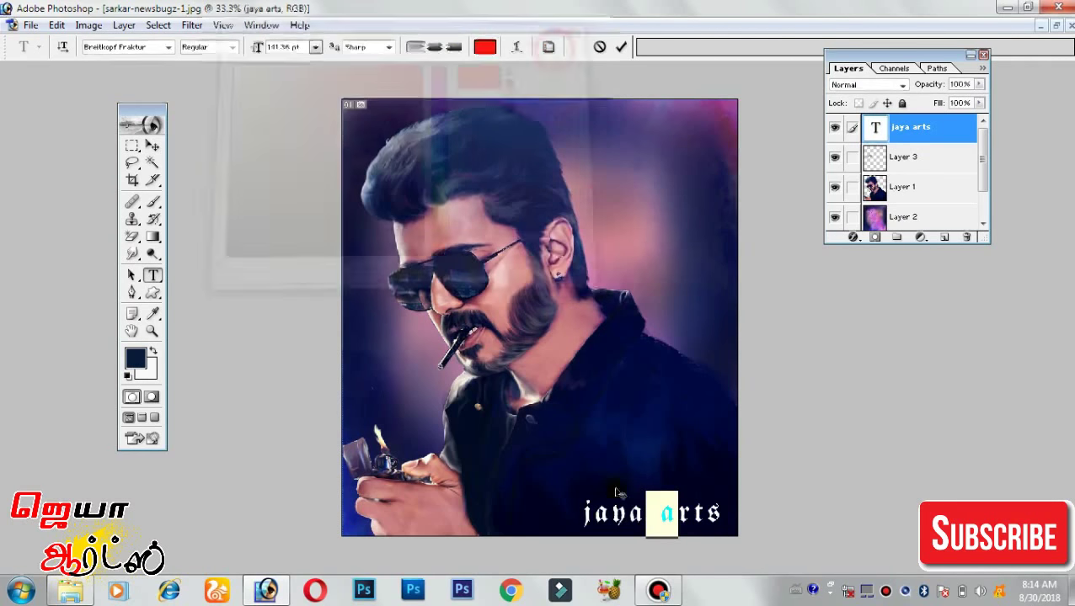
pyautogui.press('Home')
pyautogui.hotkey('shift', 'Right')
pyautogui.click(485, 46)
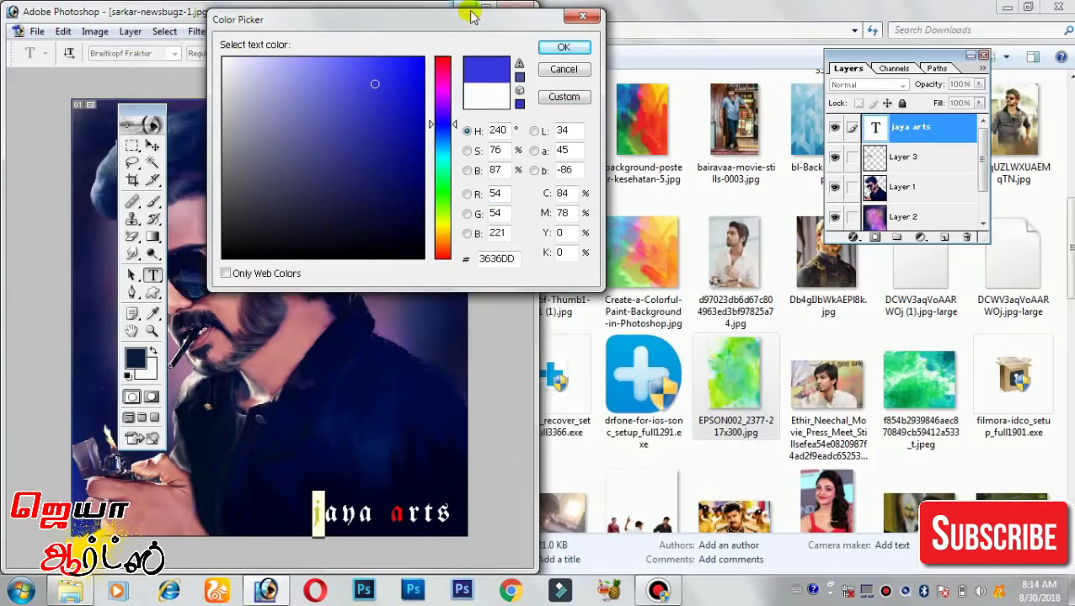
pyautogui.click(441, 56)
pyautogui.click(563, 47)
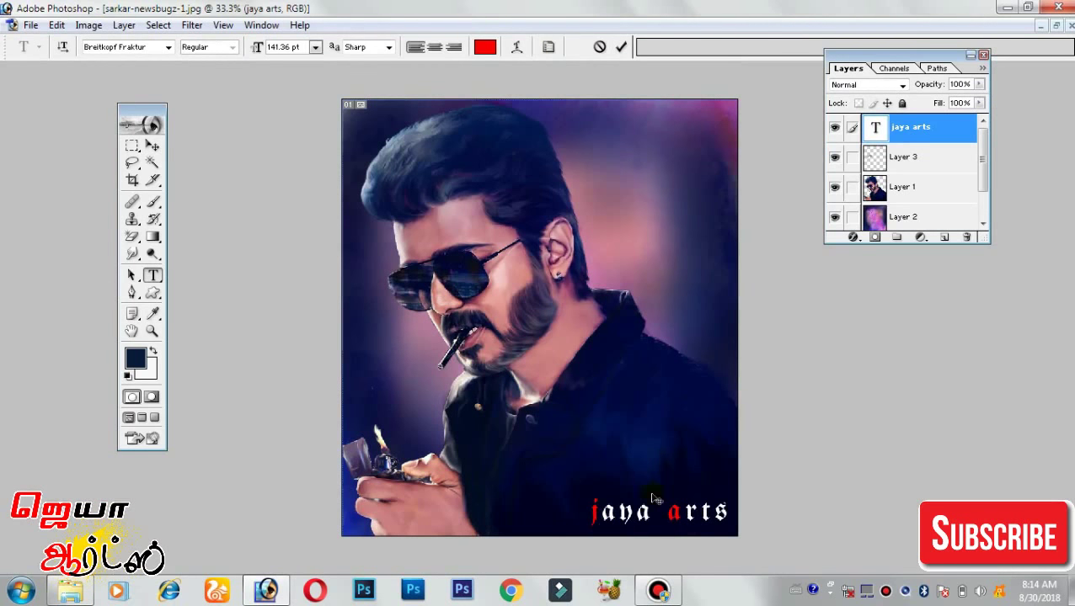
# Try other fonts and settle the signature on Butch.
pyautogui.hotkey('ctrl', '+')
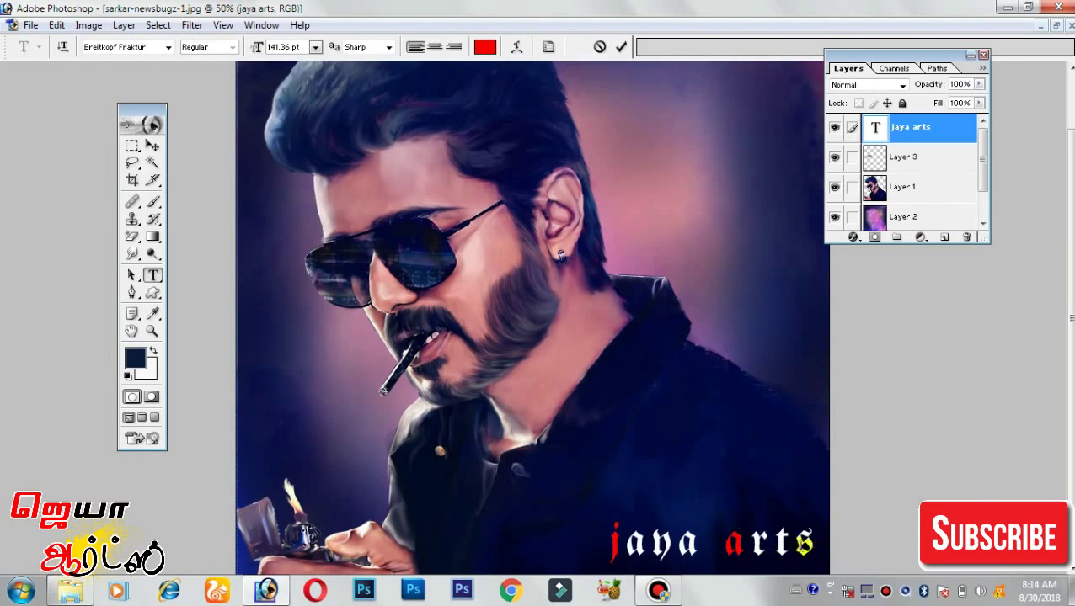
pyautogui.click(135, 46)
pyautogui.press('Down')
pyautogui.press('Down')
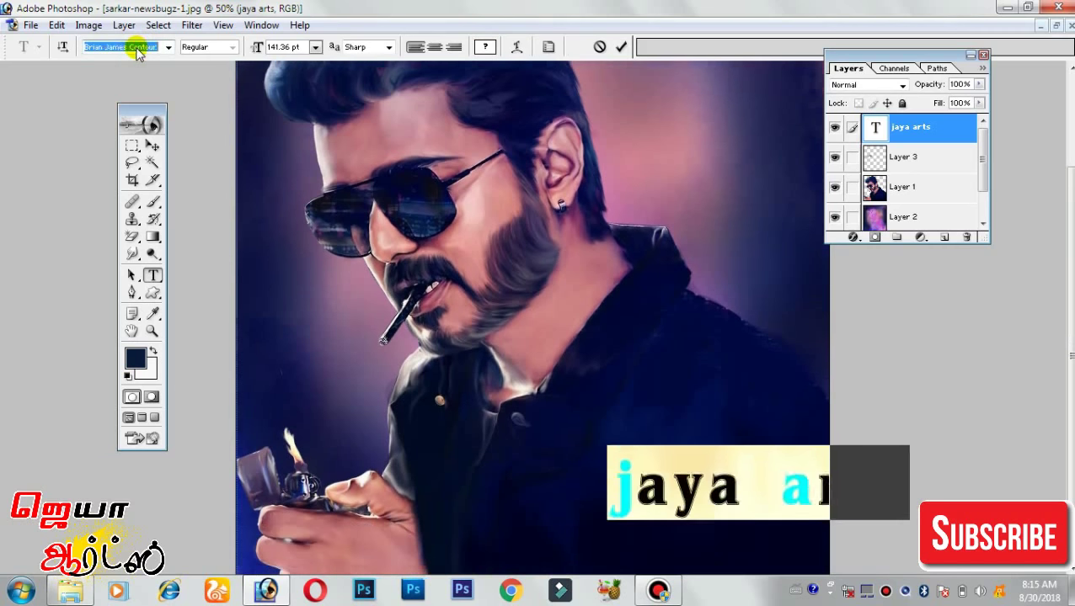
pyautogui.press('Down')
pyautogui.press('Down')
pyautogui.press('Down')
pyautogui.press('Down')
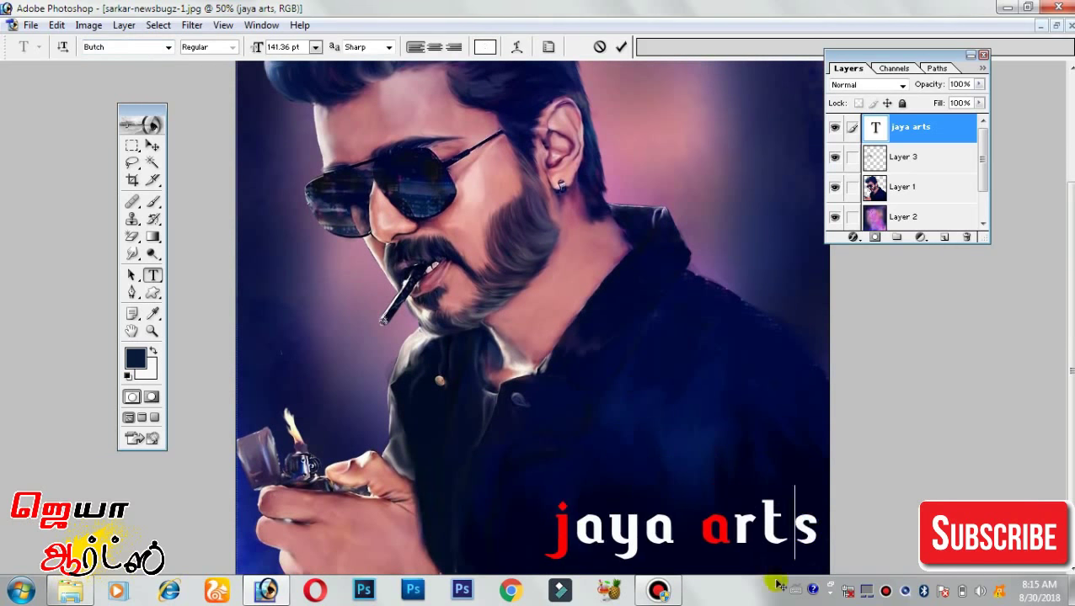
pyautogui.hotkey('ctrl', '-')
pyautogui.hotkey('ctrl', 't')
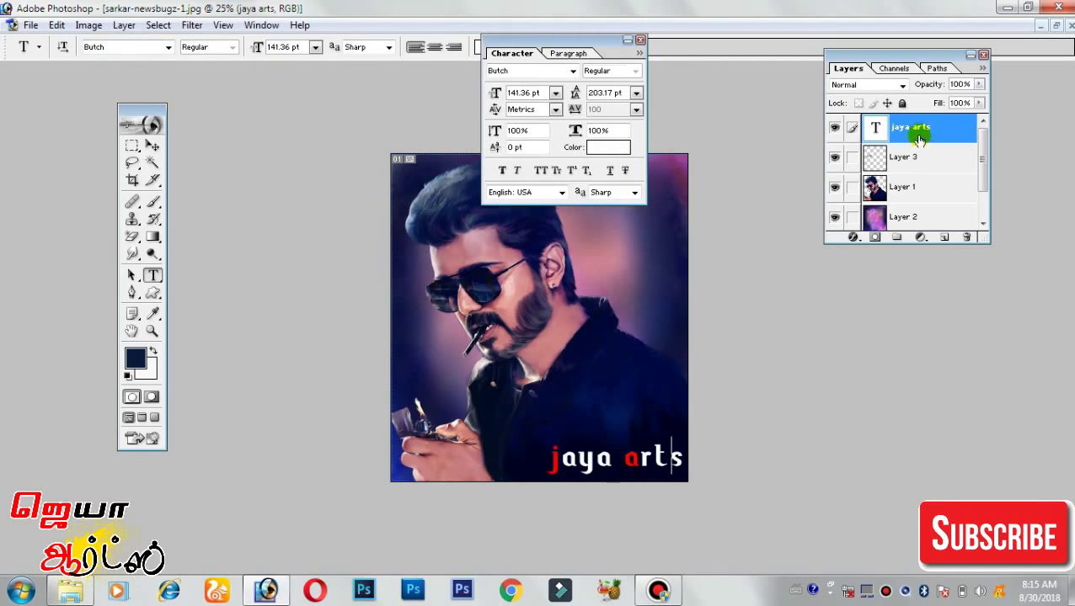
pyautogui.click(918, 139)
pyautogui.hotkey('ctrl', 't')
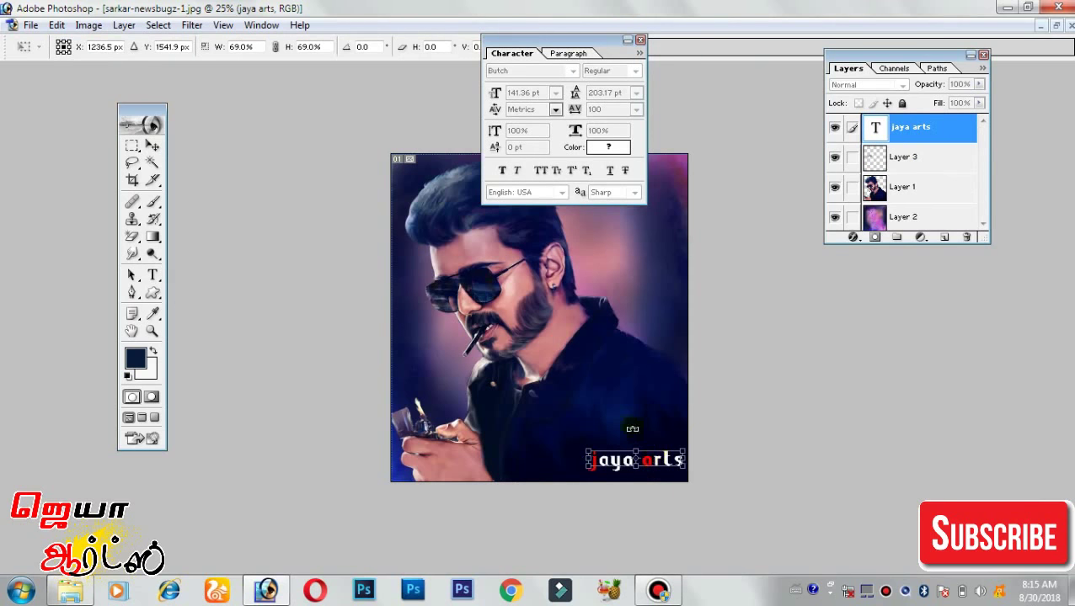
pyautogui.press('Return')
# Zoom in to check the signature, then close the character settings.
pyautogui.hotkey('ctrl', '+')
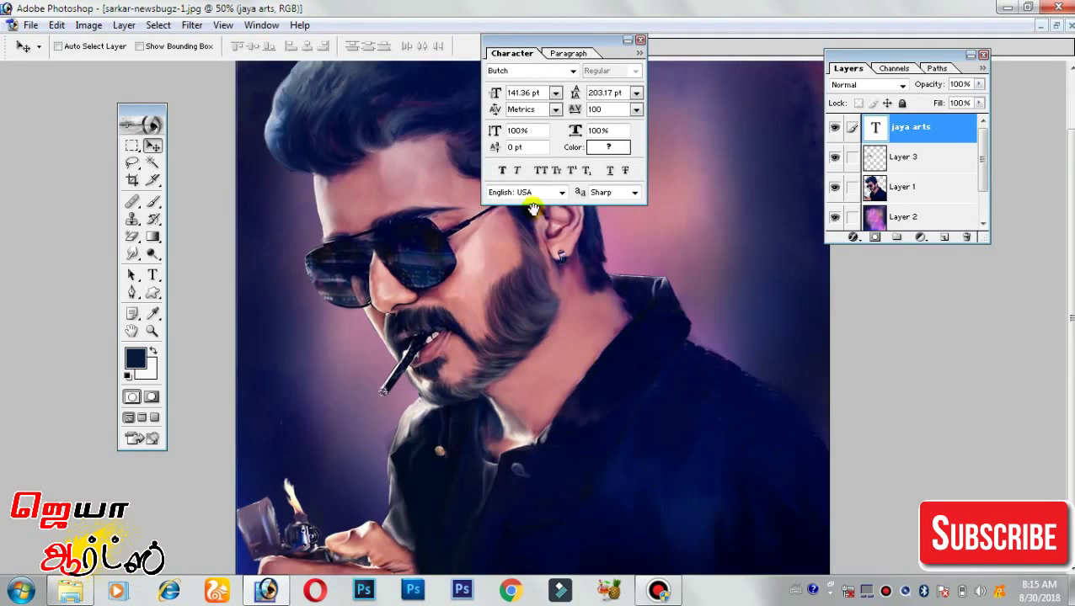
pyautogui.scroll(-2, 755, 436)
pyautogui.hotkey('ctrl', '-')
pyautogui.hotkey('ctrl', '-')
pyautogui.hotkey('ctrl', '-')
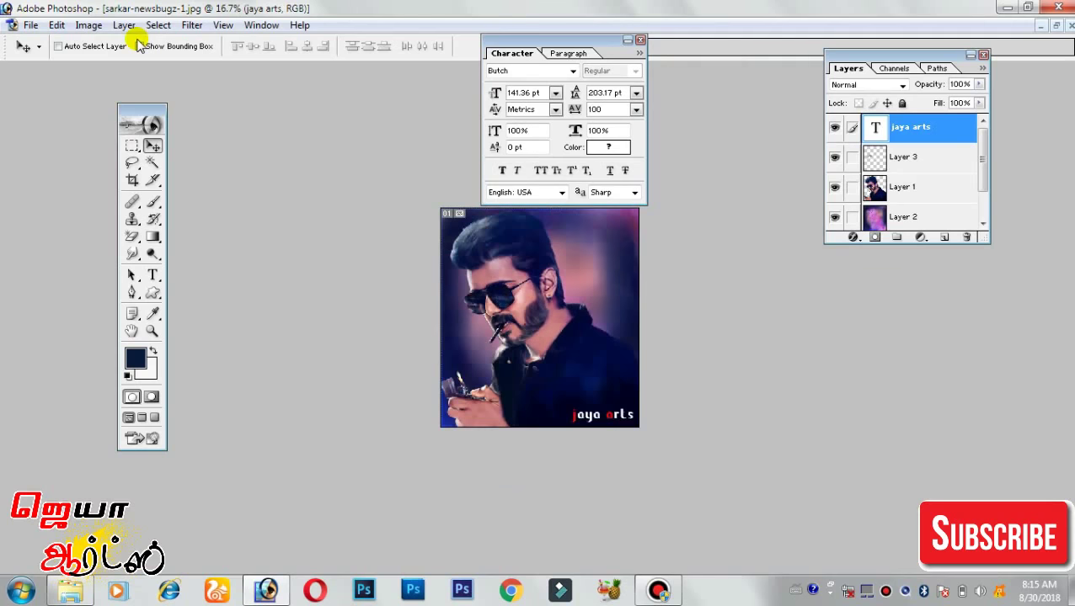
pyautogui.hotkey('ctrl', '+')
pyautogui.hotkey('ctrl', '+')
pyautogui.click(640, 40)
# Save a copy in JPEG format named Joseph-Vijay-1.jpg.
pyautogui.hotkey('ctrl', 'shift', 's')
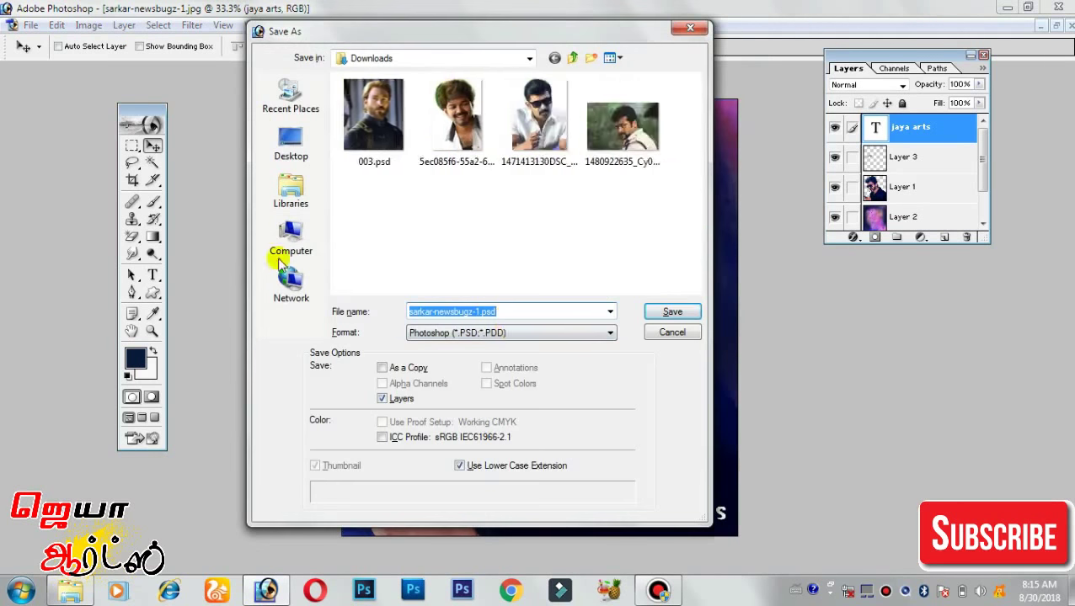
pyautogui.click(610, 333)
pyautogui.click(459, 406)
pyautogui.moveTo(520, 311); pyautogui.dragTo(413, 311)
pyautogui.press('BackSpace')
pyautogui.write('Joseph-Vijay-1.jpg')
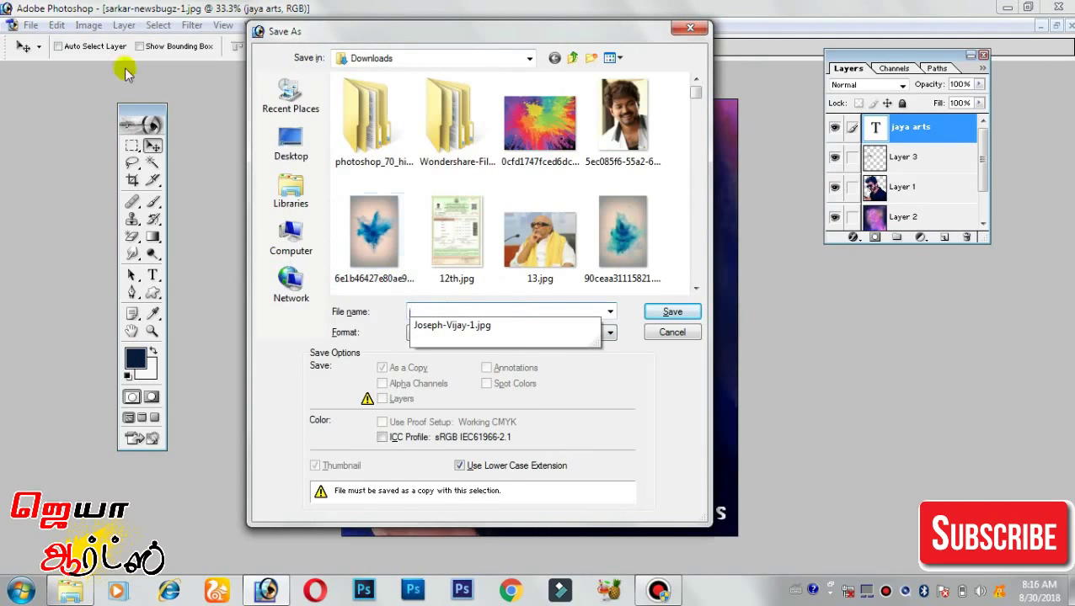
# Save the JPEG into the digital painting folder on the D: drive.
pyautogui.click(290, 240)
pyautogui.doubleClick(592, 135)
pyautogui.doubleClick(404, 221)
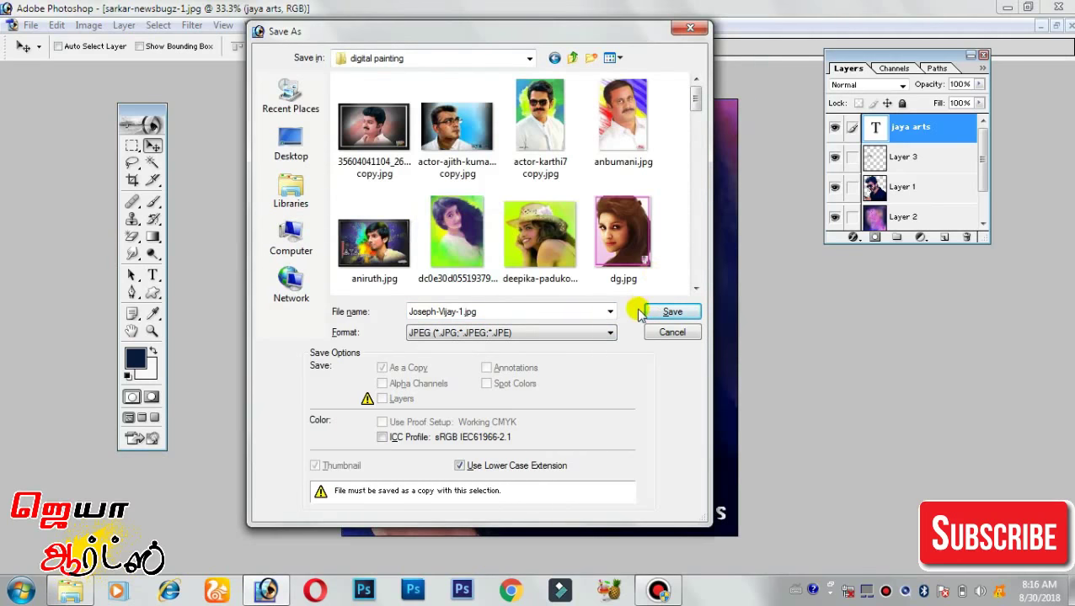
pyautogui.click(665, 312)
pyautogui.click(658, 590)
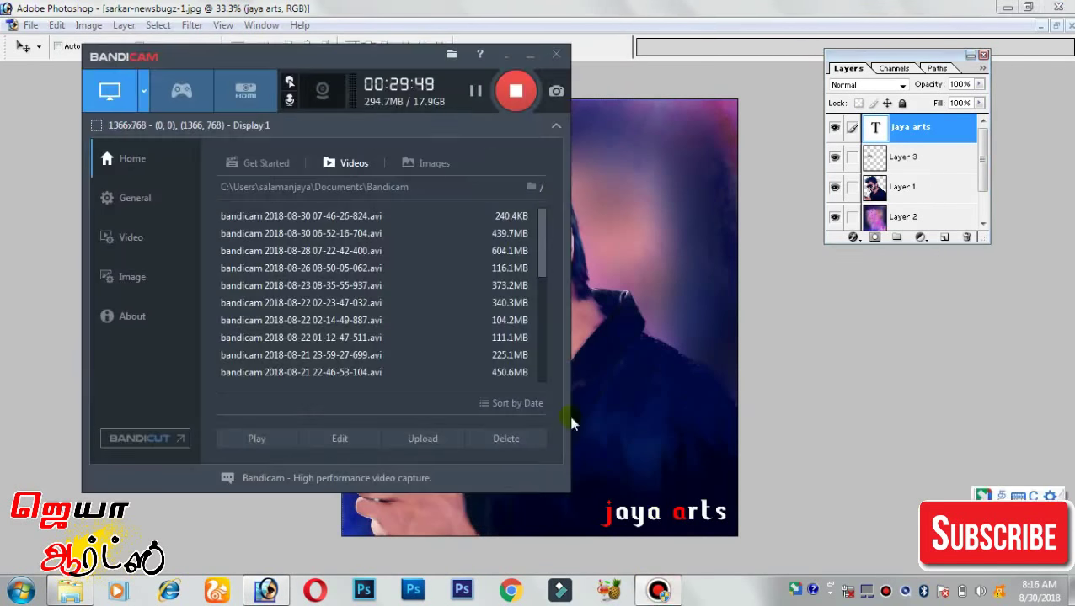